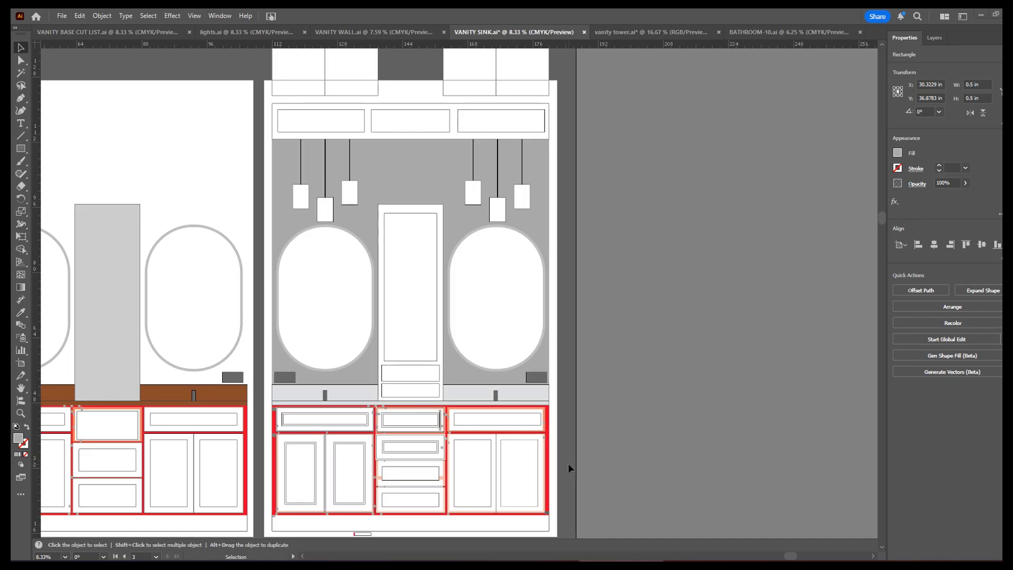
Examine the door and drawer fronts in the vanity base's front elevation, selecting the second drawer front of the center stack
{"action": "left_click_drag", "start_coordinate": [552, 480], "coordinate": [699, 443]}
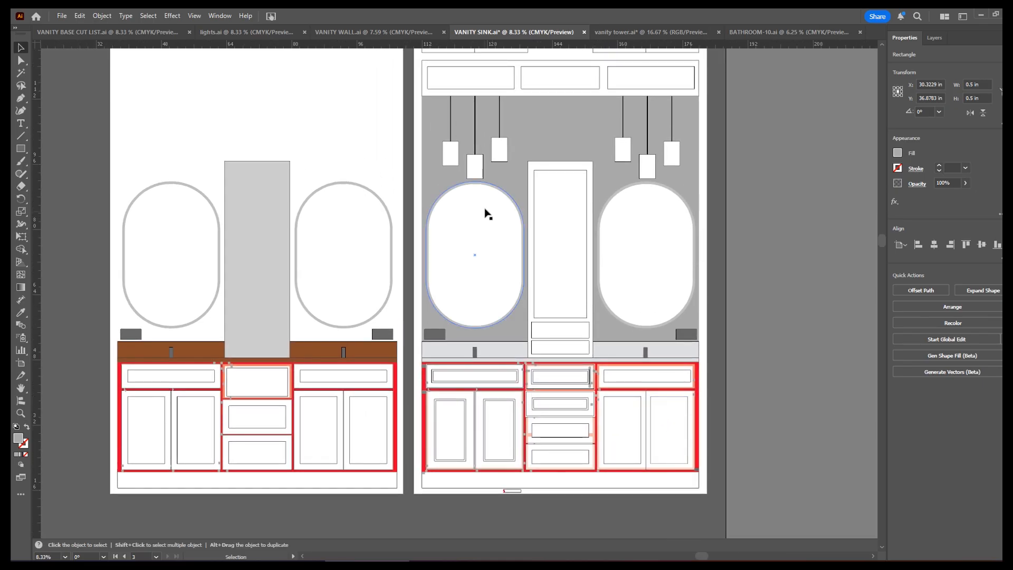
{"action": "left_click_drag", "start_coordinate": [426, 373], "coordinate": [391, 434]}
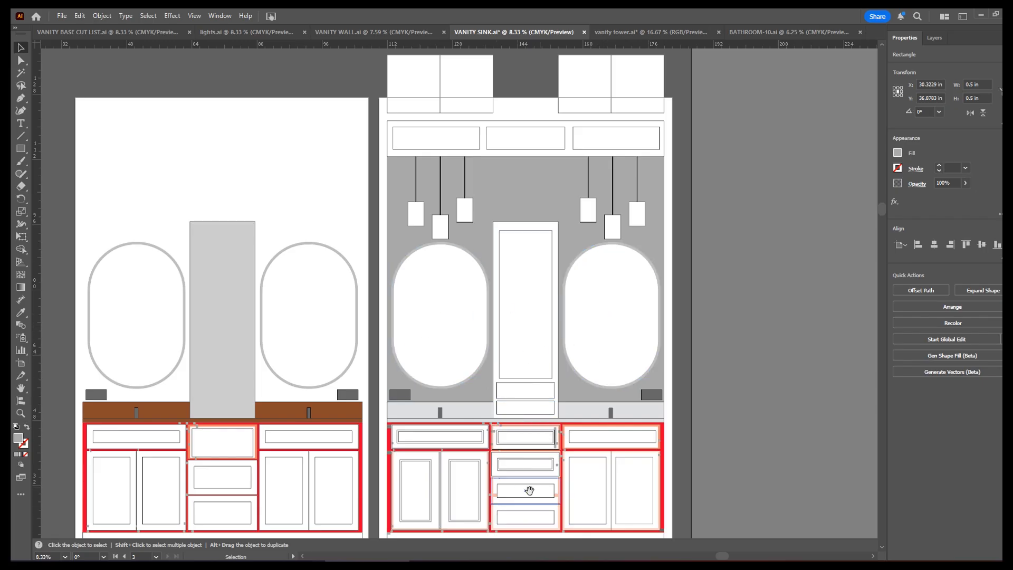
{"action": "left_click_drag", "start_coordinate": [530, 490], "coordinate": [613, 333]}
{"action": "left_click_drag", "start_coordinate": [445, 356], "coordinate": [649, 73]}
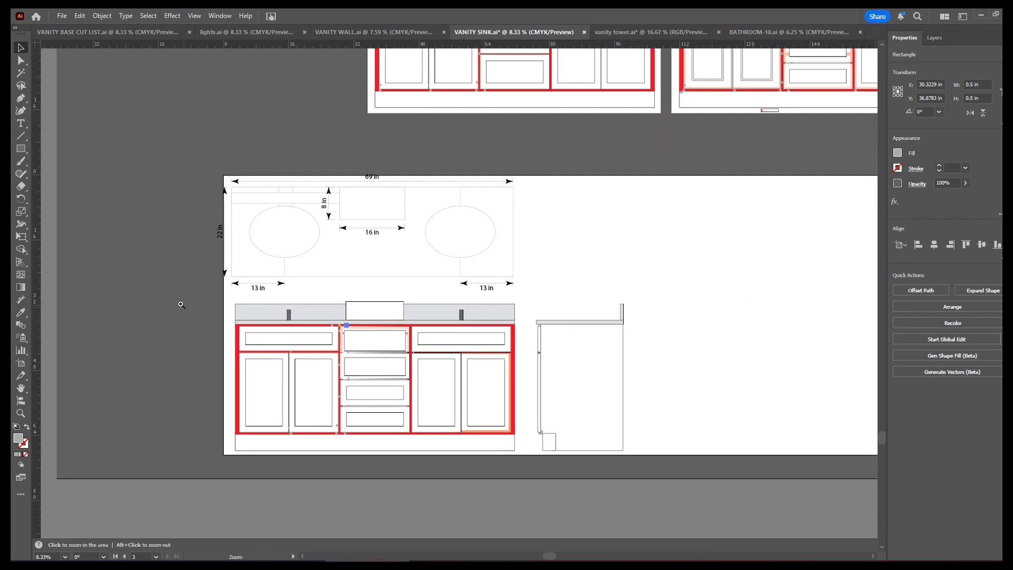
{"action": "left_click_drag", "start_coordinate": [181, 305], "coordinate": [384, 416], "text": "ctrl"}
{"action": "left_click_drag", "start_coordinate": [412, 368], "coordinate": [120, 181]}
{"action": "left_click", "coordinate": [442, 320], "text": "ctrl+alt"}
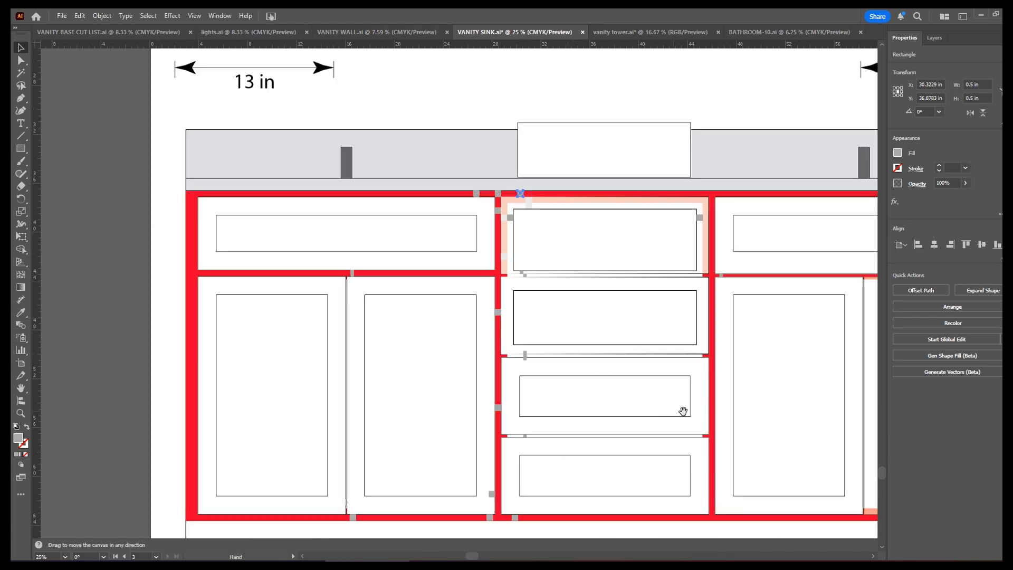
{"action": "left_click_drag", "start_coordinate": [669, 409], "coordinate": [588, 398]}
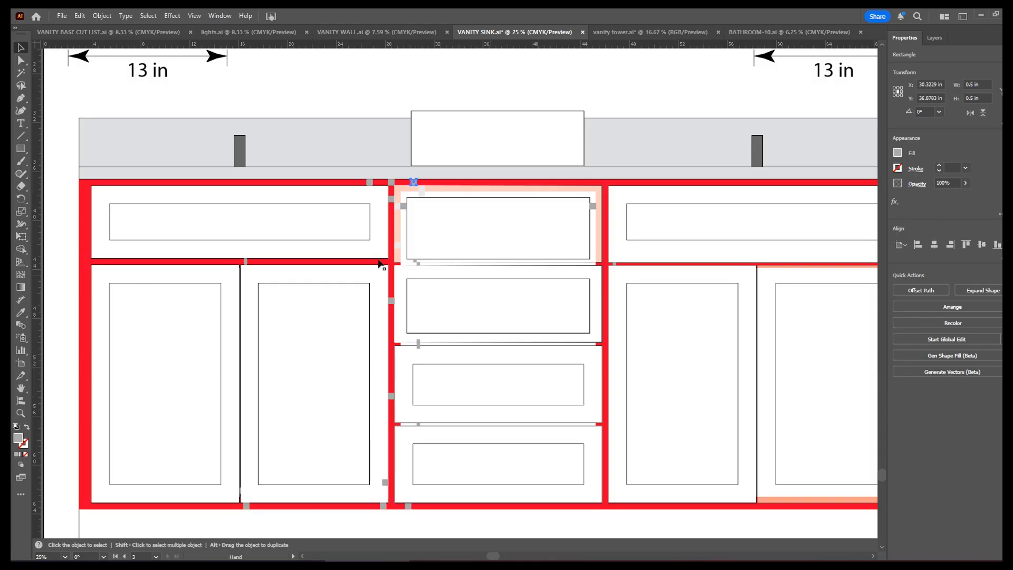
{"action": "left_click", "coordinate": [126, 205]}
{"action": "left_click", "coordinate": [260, 280]}
{"action": "left_click", "coordinate": [397, 283]}
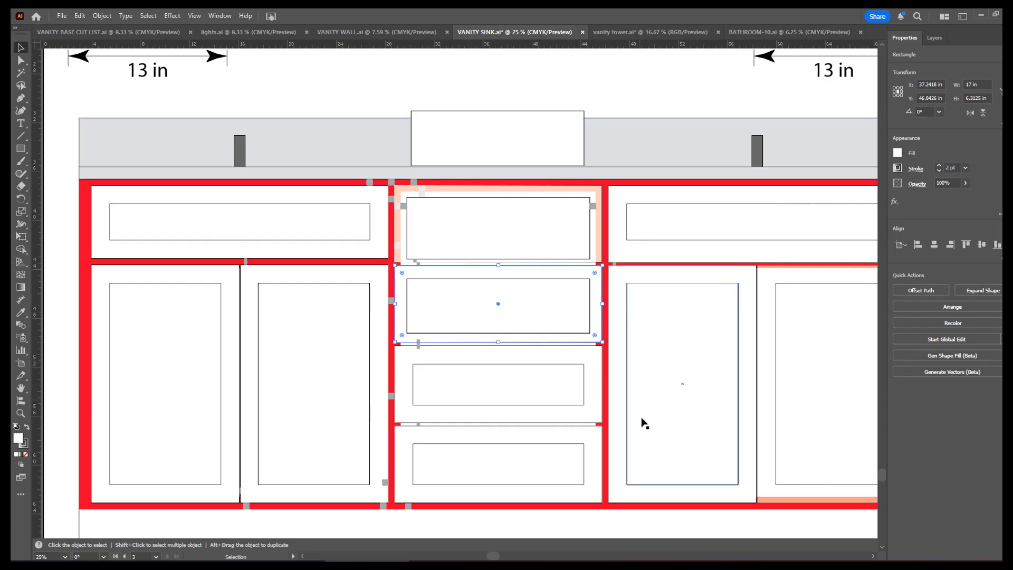
{"action": "key", "text": "ctrl+minus"}
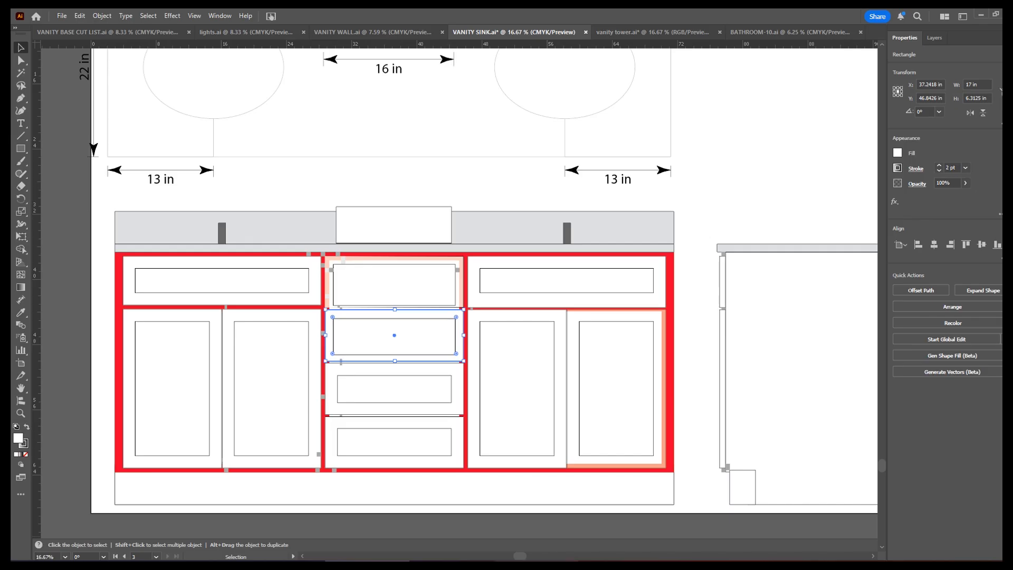
Switch to Autodesk Fusion and view the cabinet ASSEMBLY and the 01-LEFT WALL part in 3D
{"action": "left_click", "coordinate": [537, 564]}
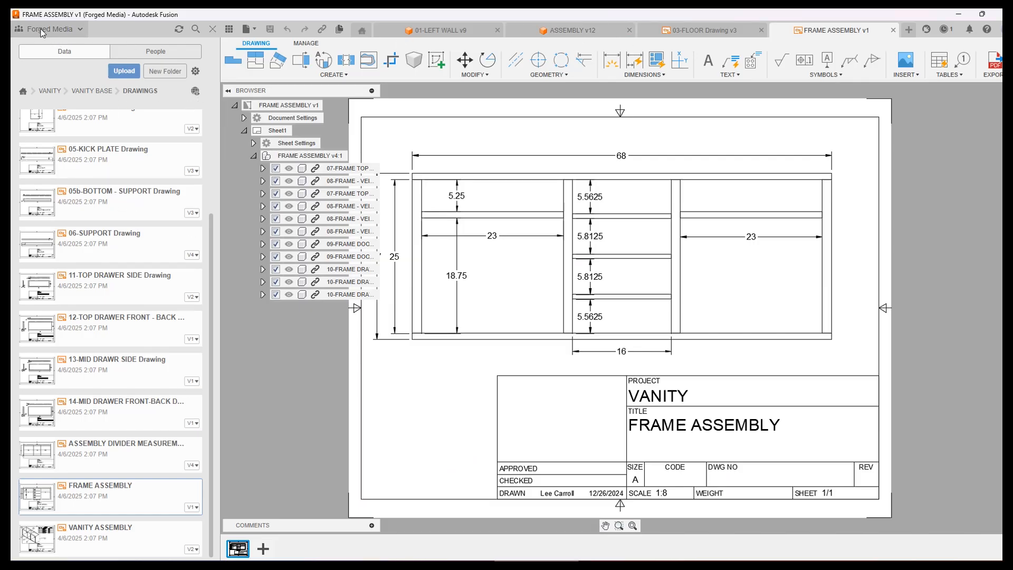
{"action": "left_click", "coordinate": [578, 35]}
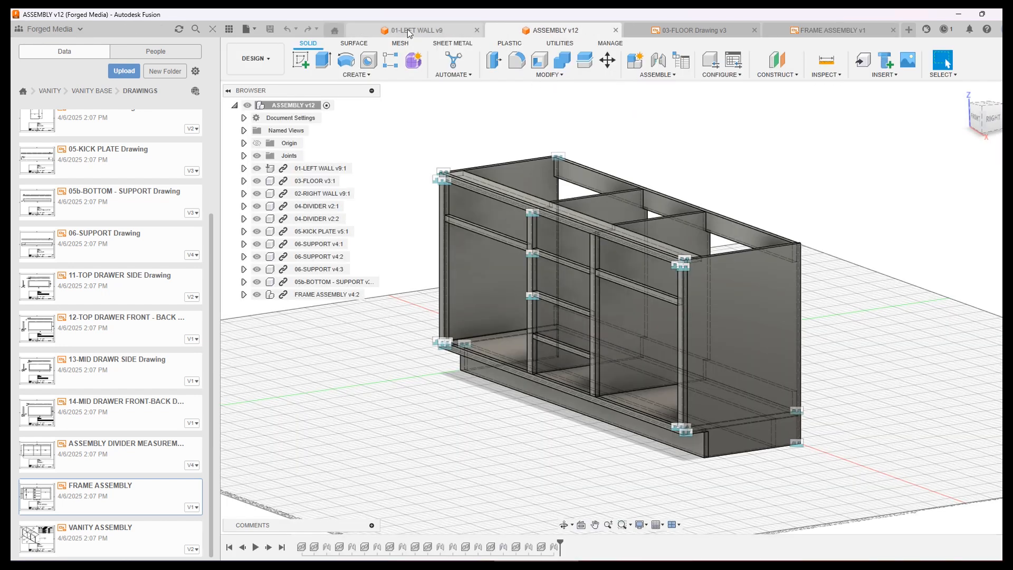
{"action": "left_click", "coordinate": [410, 32]}
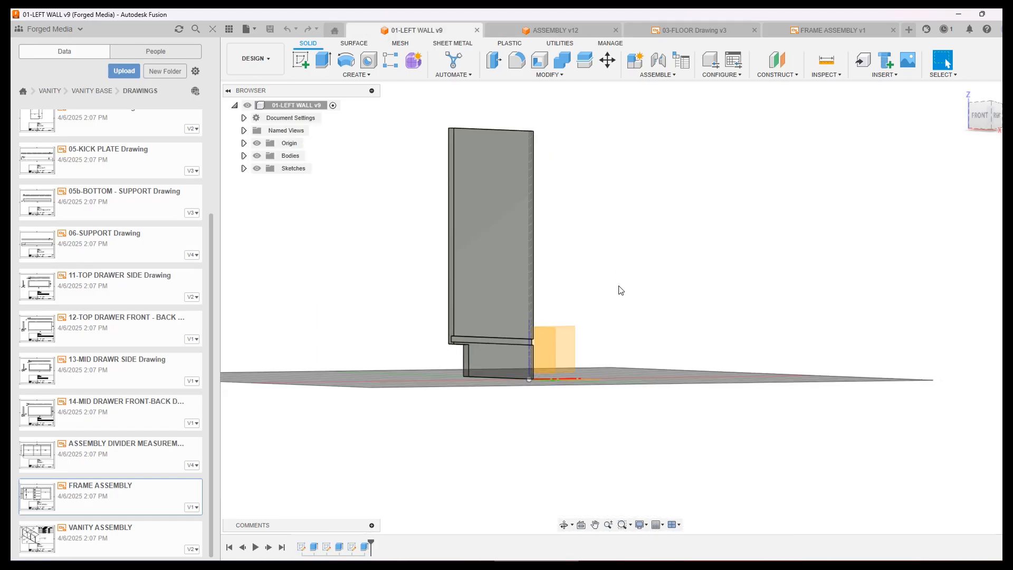
{"action": "middle_click_drag", "start_coordinate": [621, 283], "coordinate": [590, 290], "text": "shift"}
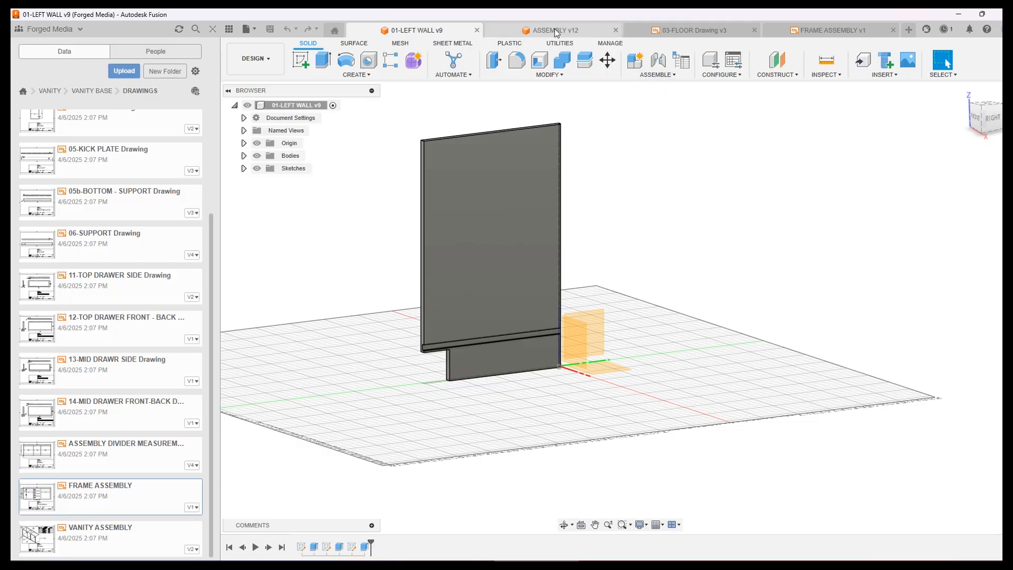
View the 03-FLOOR drawing, return to the ASSEMBLY model and inspect the cabinet up close
{"action": "left_click", "coordinate": [698, 31]}
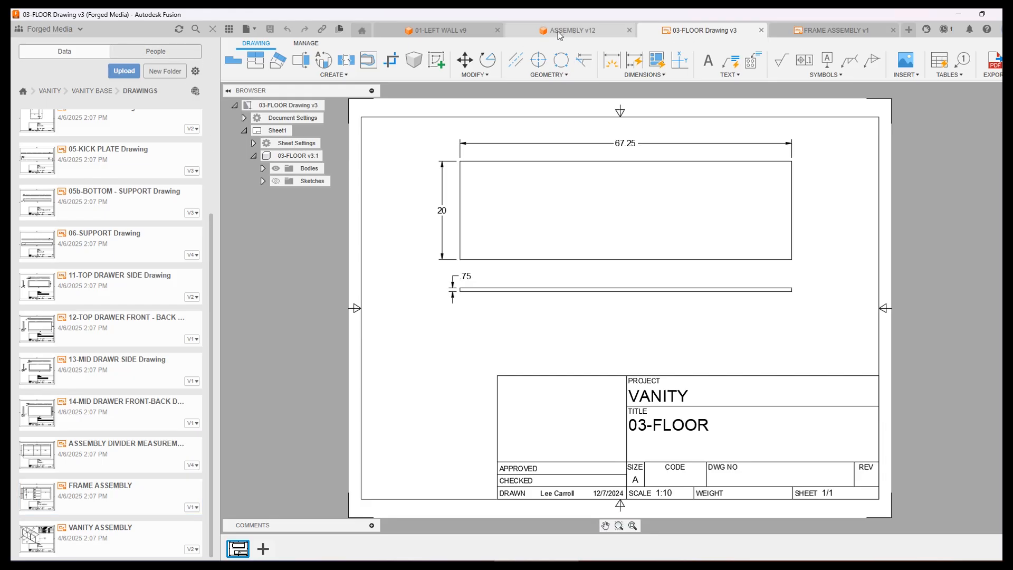
{"action": "left_click", "coordinate": [536, 32]}
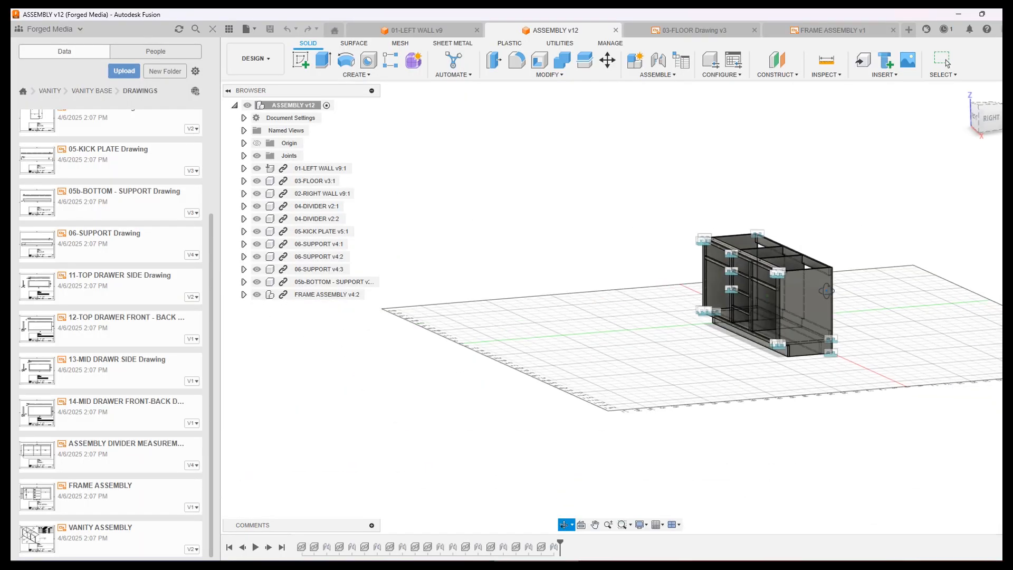
{"action": "left_click", "coordinate": [945, 59]}
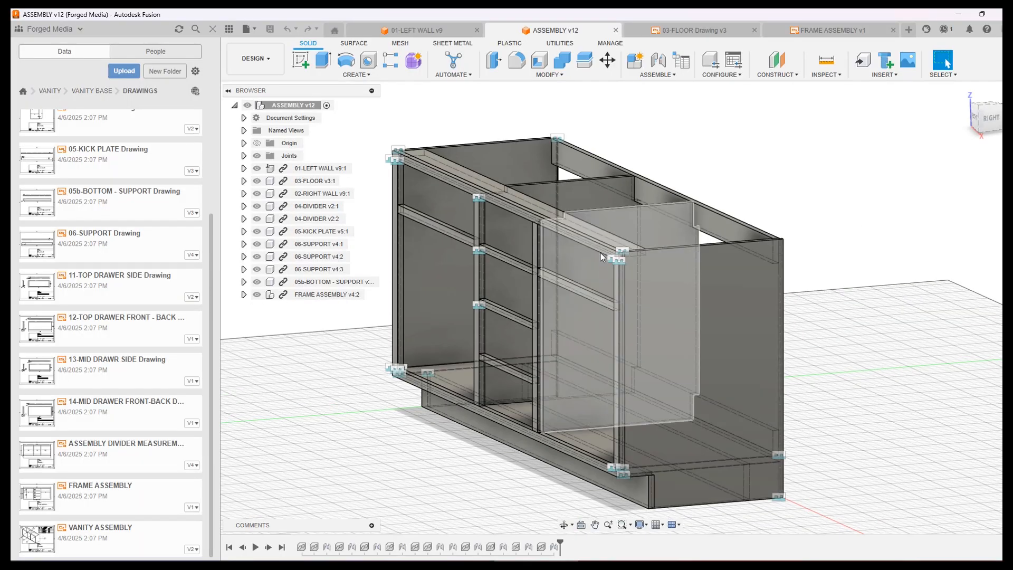
Switch back to Illustrator, open the VANITY BASE CUT LIST document and check the outlines of both plywood sheets
{"action": "key", "text": "alt+Tab"}
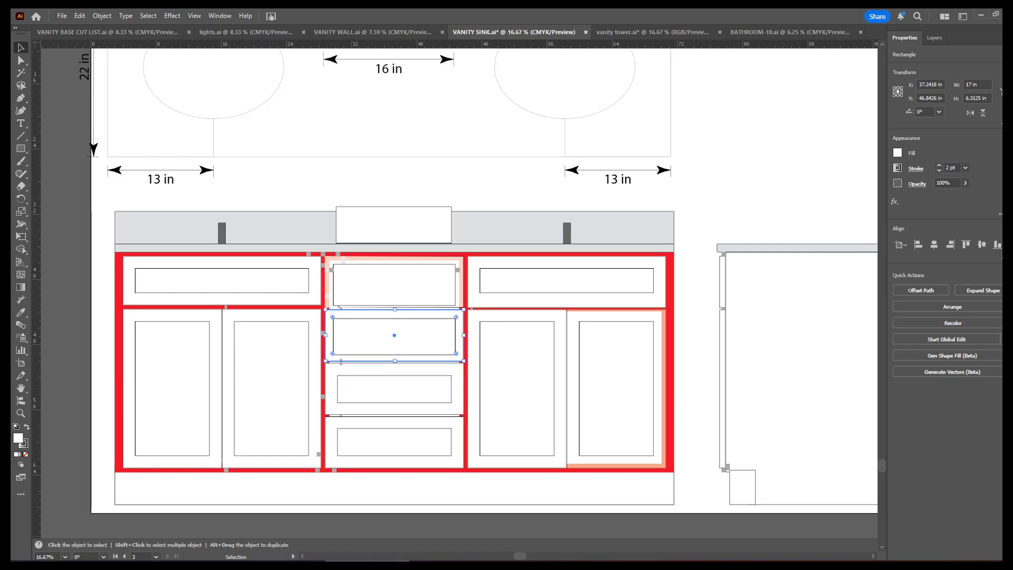
{"action": "left_click", "coordinate": [108, 32]}
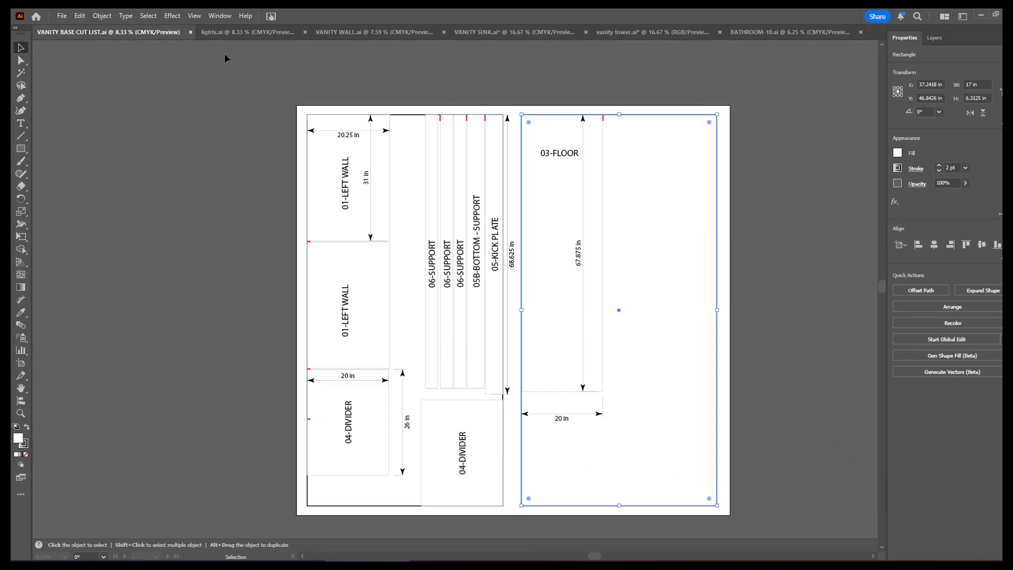
{"action": "left_click", "coordinate": [788, 448]}
{"action": "left_click", "coordinate": [402, 505]}
{"action": "left_click", "coordinate": [525, 505], "text": "shift"}
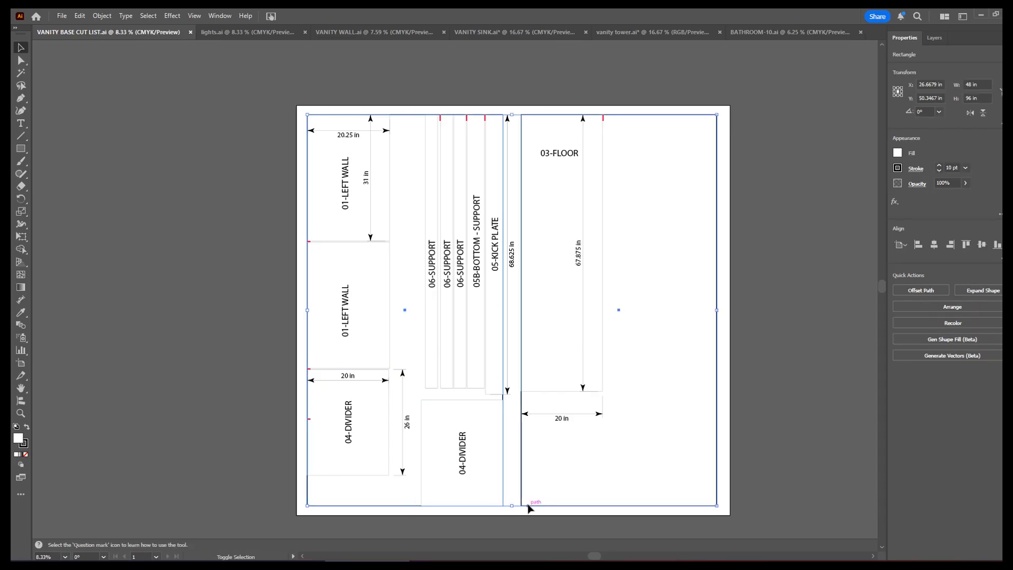
{"action": "left_click", "coordinate": [242, 288]}
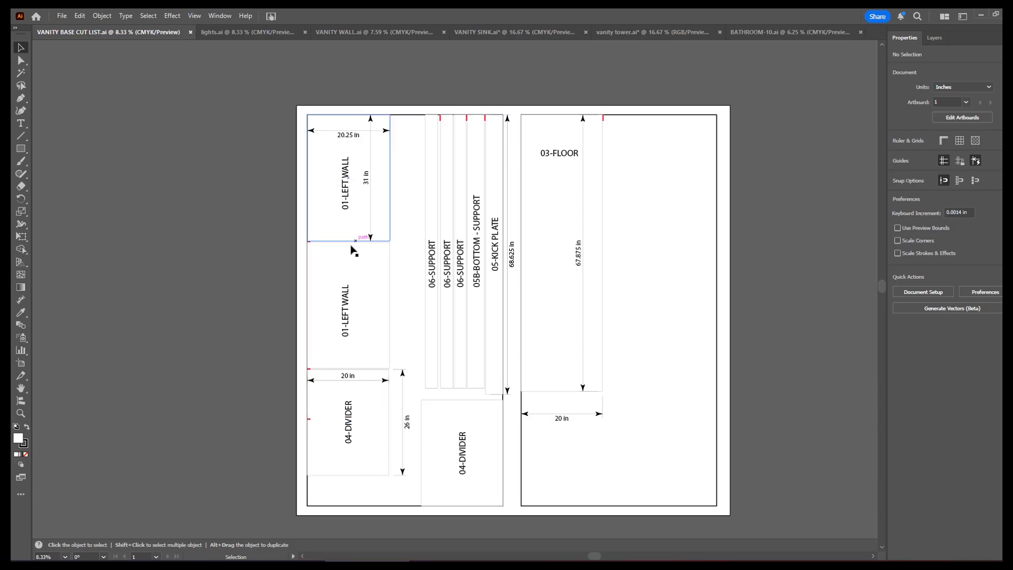
Inspect the red spacer rectangle between the two 01-LEFT WALL parts on the first sheet
{"action": "scroll", "coordinate": [300, 230], "scroll_direction": "up", "scroll_amount": 5, "text": "alt"}
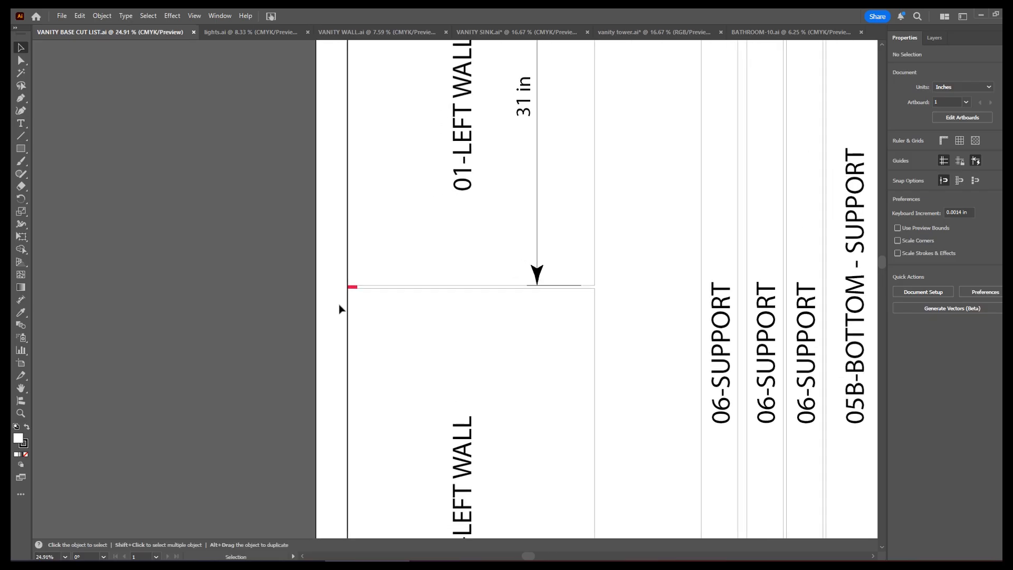
{"action": "left_click", "coordinate": [353, 288]}
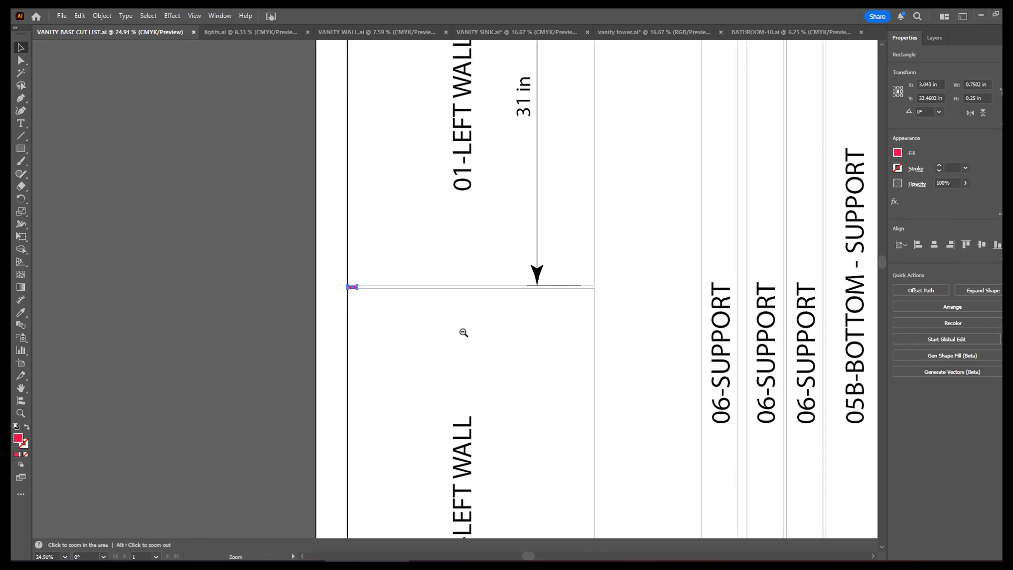
{"action": "left_click", "coordinate": [466, 331], "text": "ctrl+alt"}
{"action": "left_click", "coordinate": [466, 330], "text": "ctrl+alt"}
{"action": "left_click_drag", "start_coordinate": [558, 272], "coordinate": [515, 283]}
{"action": "left_click", "coordinate": [516, 282], "text": "ctrl+alt"}
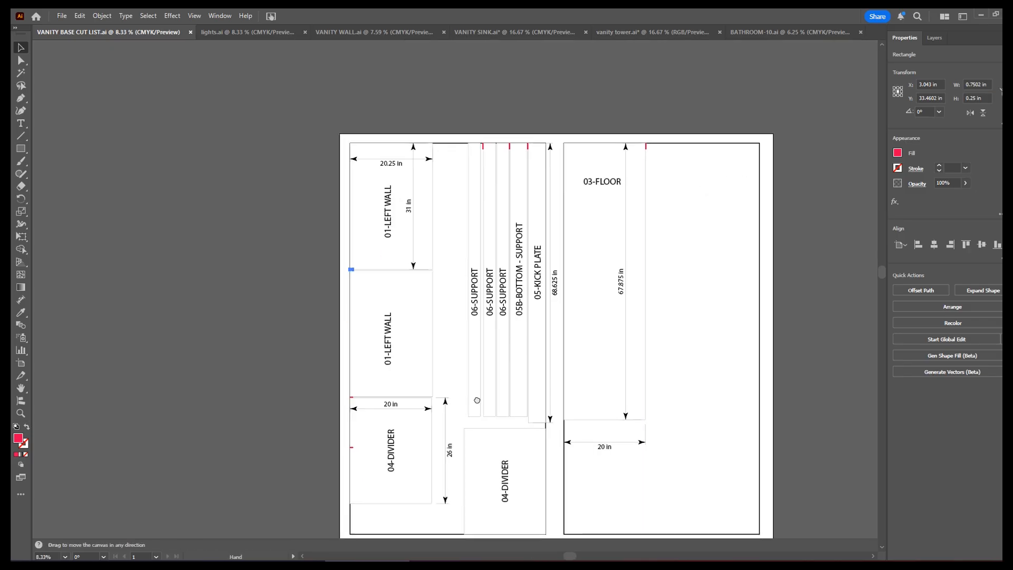
{"action": "left_click_drag", "start_coordinate": [444, 387], "coordinate": [411, 336]}
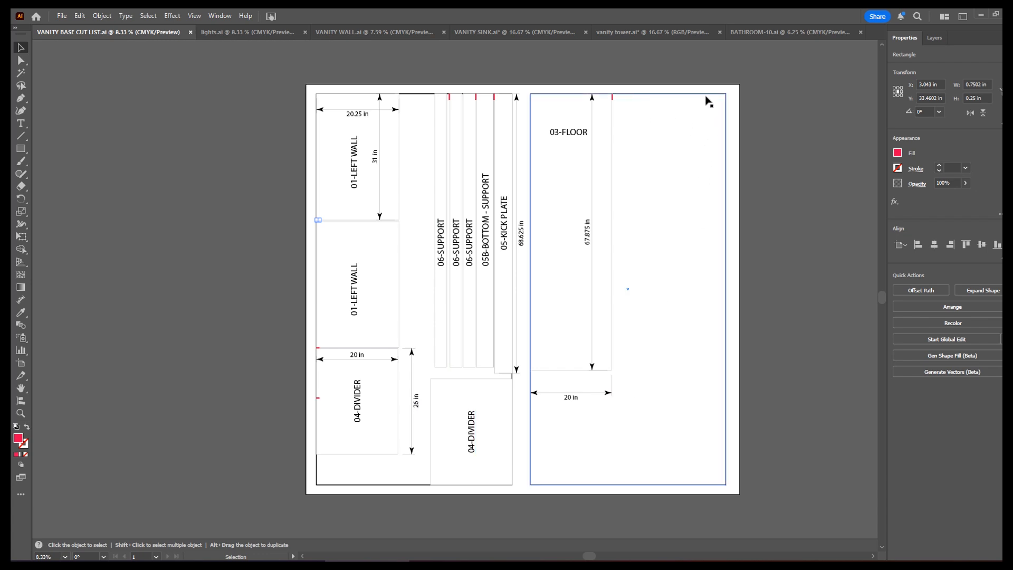
Draw a rectangle about 25.5 by 93.3 in over the unused area beside the 03-FLOOR part on the second sheet
{"action": "left_click", "coordinate": [20, 148]}
{"action": "left_click_drag", "start_coordinate": [620, 98], "coordinate": [724, 478]}
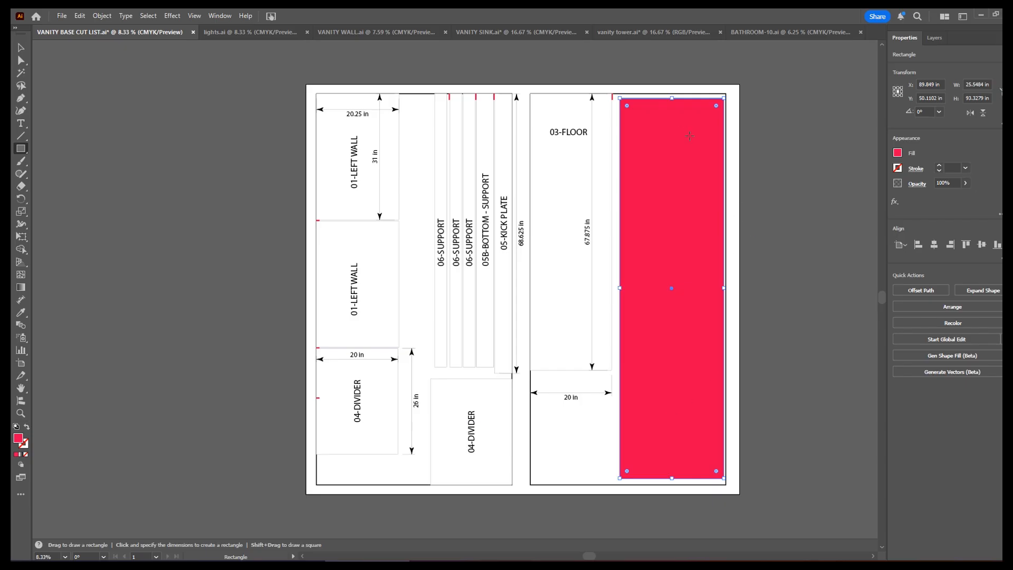
{"action": "left_click", "coordinate": [21, 47]}
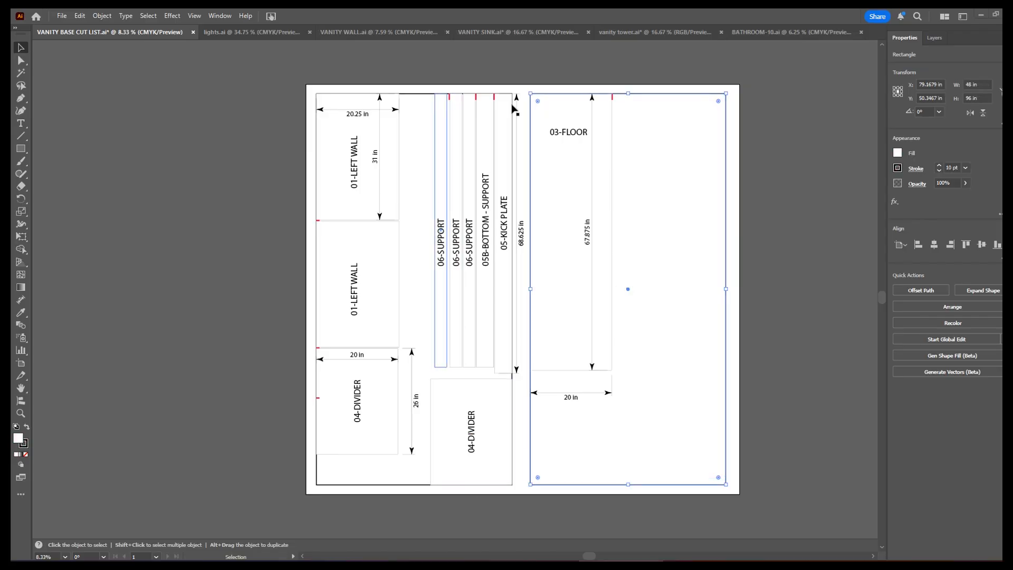
In the vanity tower document, move the red strip protruding past the base cabinet's lower right corner back toward the cabinet
{"action": "left_click", "coordinate": [624, 33]}
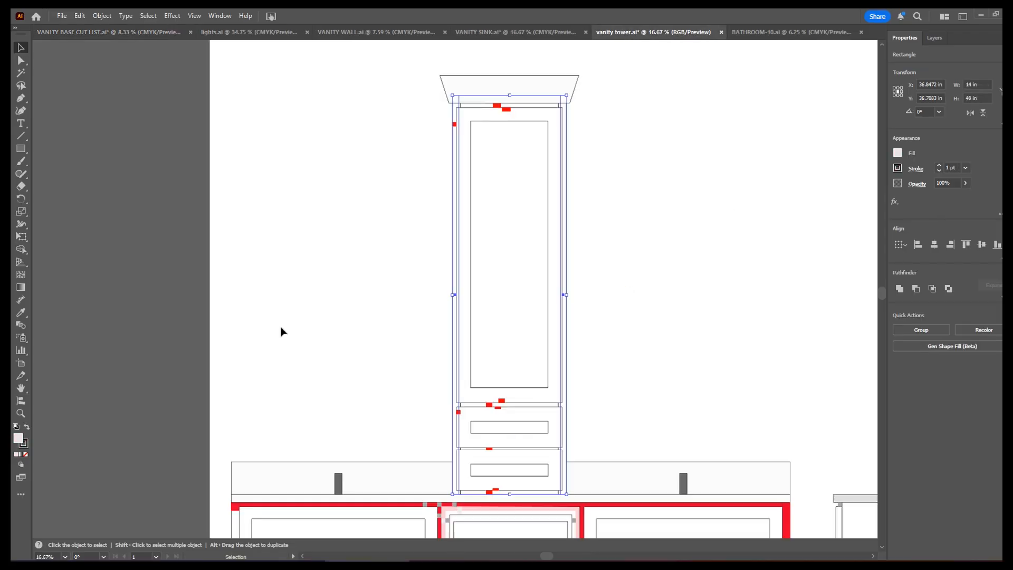
{"action": "mouse_move", "coordinate": [366, 285]}
{"action": "left_mouse_down"}
{"action": "mouse_move", "coordinate": [332, 292]}
{"action": "mouse_move", "coordinate": [332, 276]}
{"action": "left_mouse_up"}
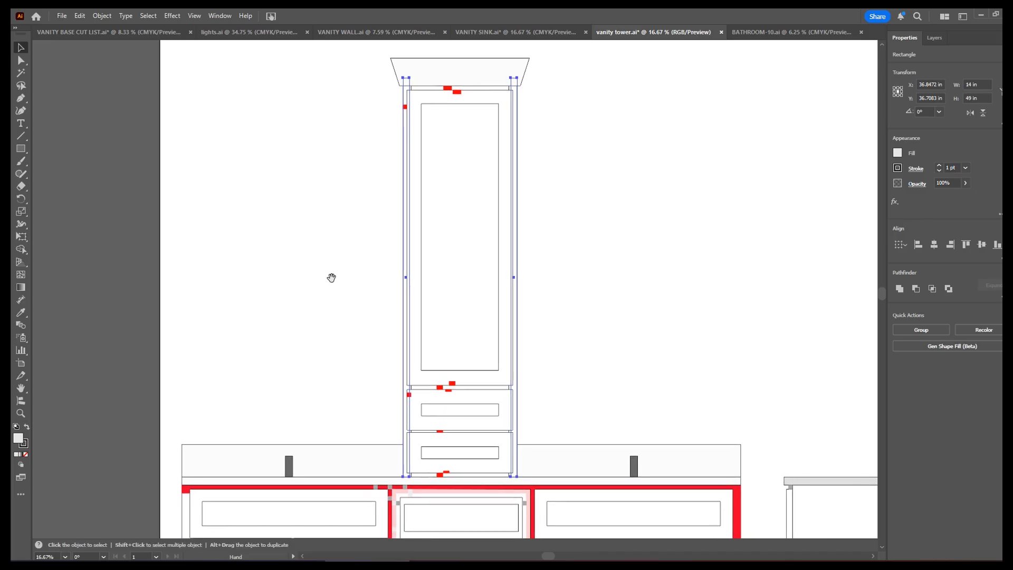
{"action": "left_click_drag", "start_coordinate": [391, 336], "coordinate": [380, 136]}
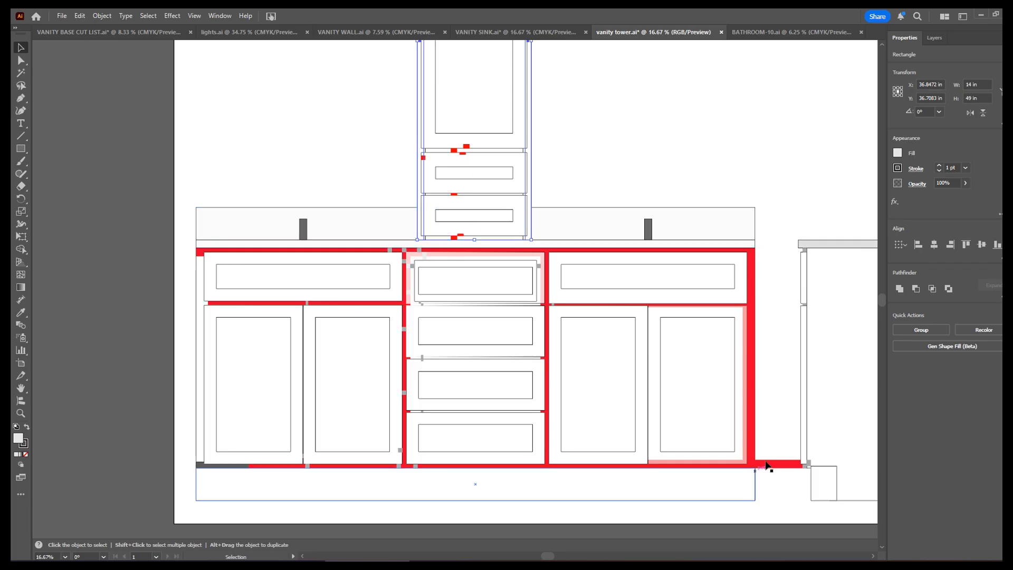
{"action": "left_click", "coordinate": [781, 467]}
{"action": "left_click_drag", "start_coordinate": [783, 466], "coordinate": [733, 467]}
{"action": "left_click_drag", "start_coordinate": [694, 163], "coordinate": [662, 413]}
Hide the "drawer and door" and "face" layers to expose the tower's frame, and make the "frame" layer active
{"action": "left_click", "coordinate": [934, 38]}
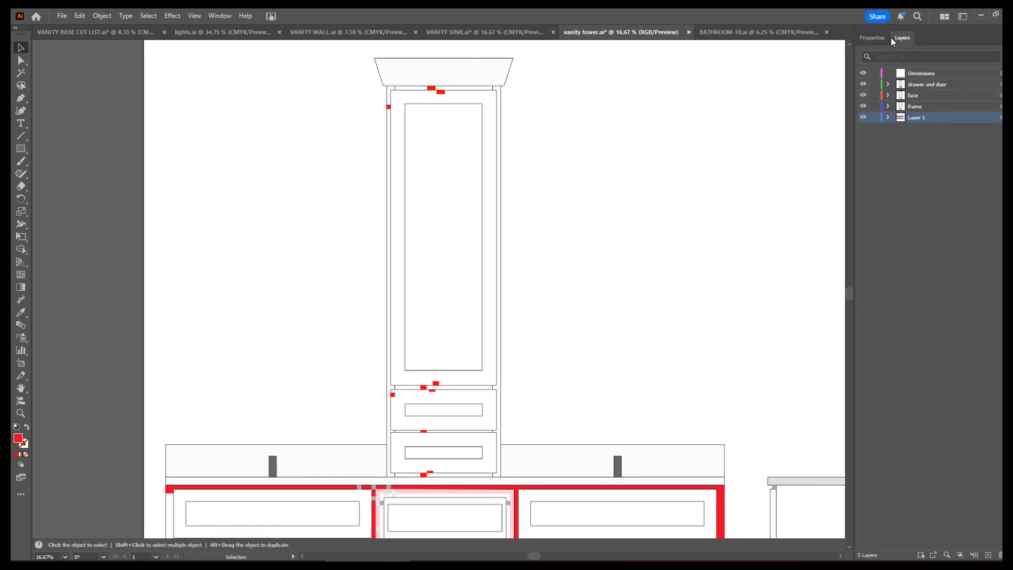
{"action": "left_click", "coordinate": [917, 85]}
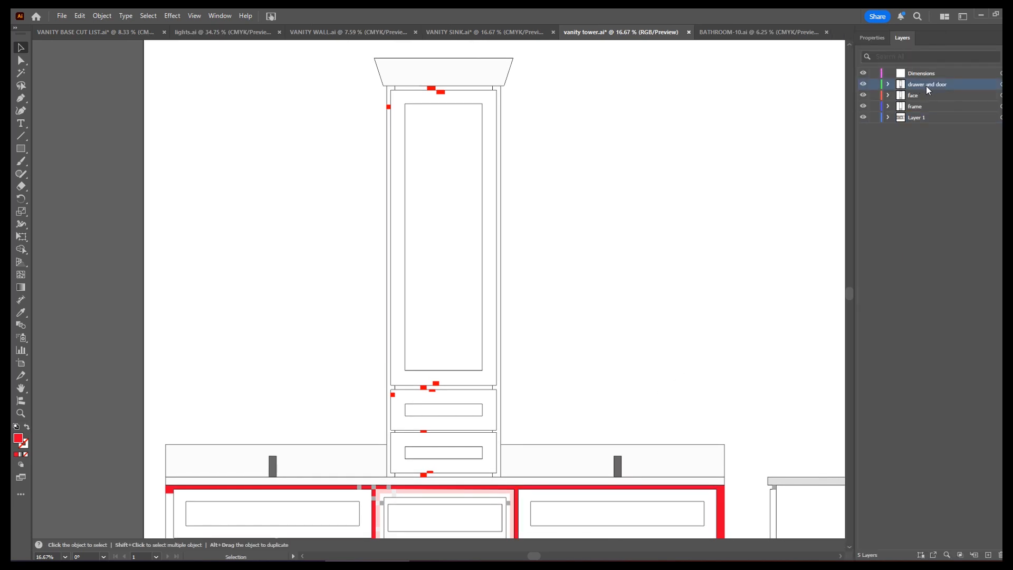
{"action": "left_click", "coordinate": [863, 85]}
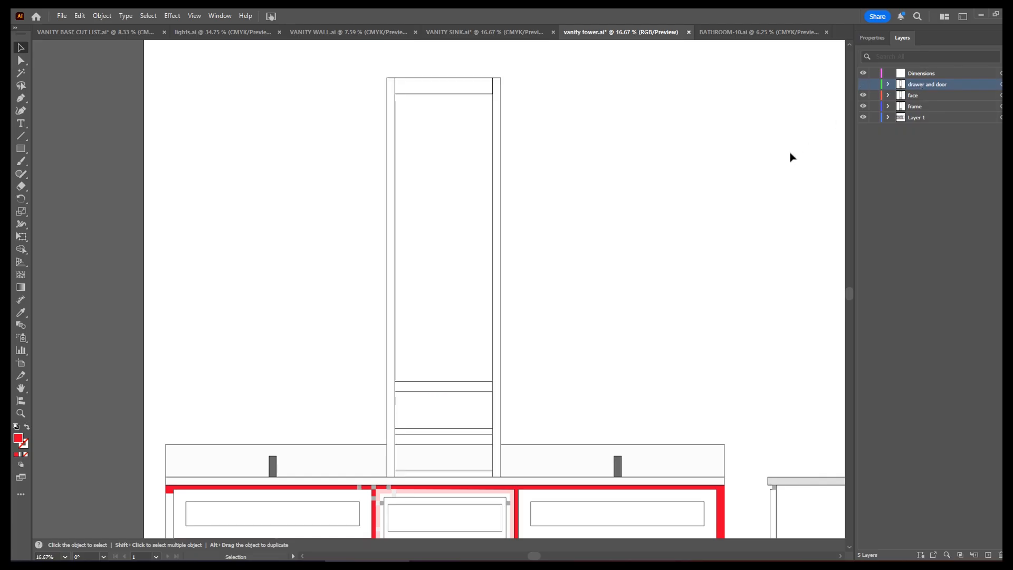
{"action": "left_click", "coordinate": [916, 99]}
{"action": "left_click", "coordinate": [863, 95]}
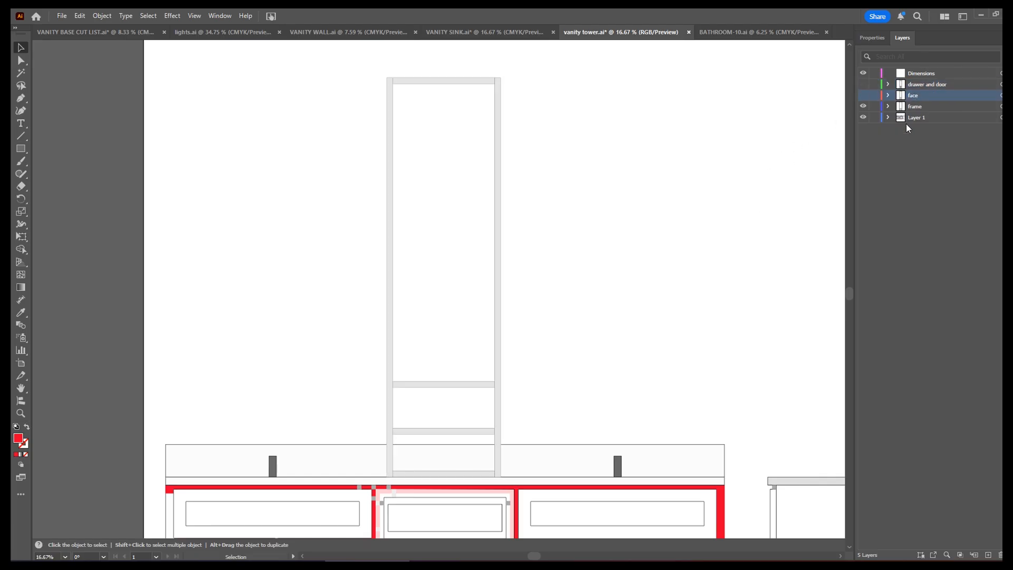
{"action": "left_click", "coordinate": [924, 108]}
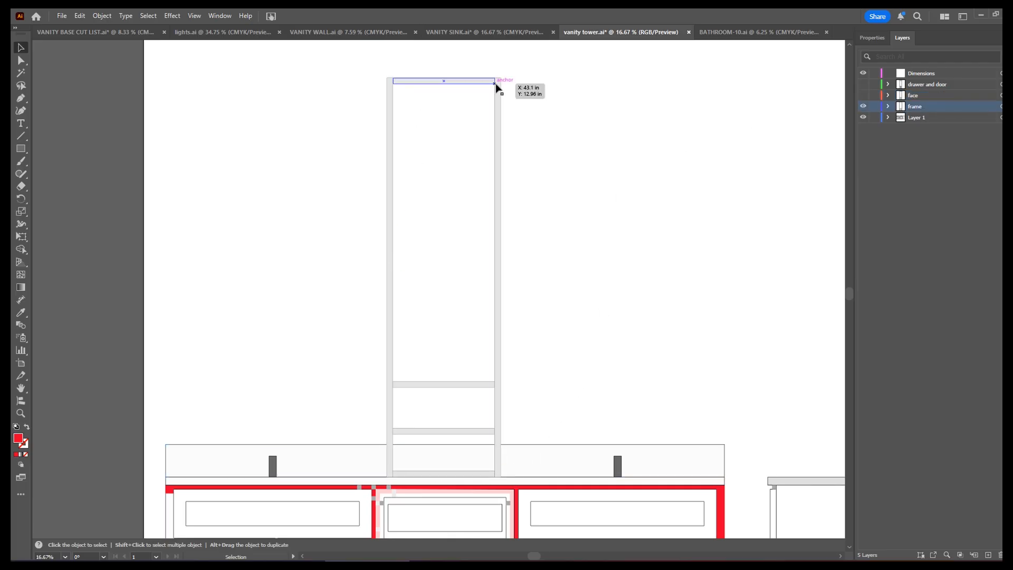
Check the dimensions of the tower frame's right side panel and select both side panels together
{"action": "left_click", "coordinate": [496, 146]}
{"action": "left_click", "coordinate": [882, 38]}
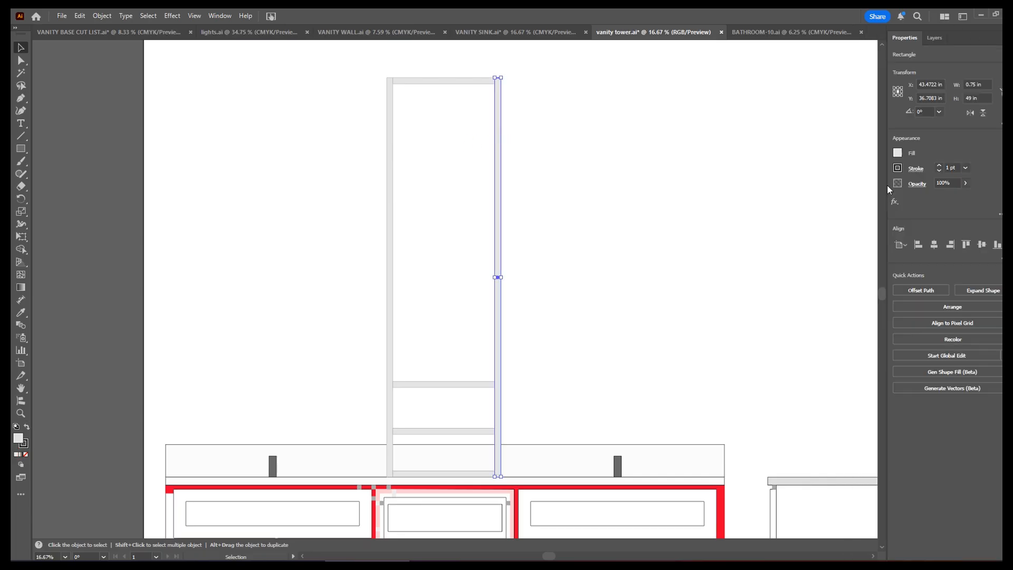
{"action": "left_click", "coordinate": [964, 98]}
{"action": "left_click", "coordinate": [612, 128]}
{"action": "left_click_drag", "start_coordinate": [333, 100], "coordinate": [517, 181]}
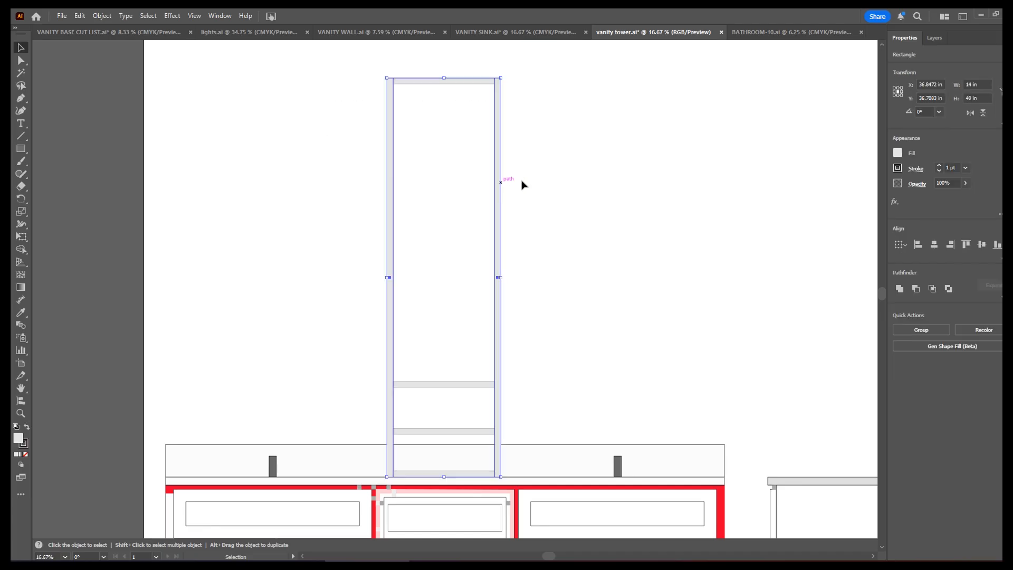
Show the "face" and "drawer and door" layers again and select the crown piece at the top of the tower
{"action": "left_click", "coordinate": [934, 38]}
{"action": "left_click", "coordinate": [864, 96]}
{"action": "left_click", "coordinate": [520, 107]}
{"action": "left_click_drag", "start_coordinate": [579, 103], "coordinate": [522, 158]}
{"action": "left_click", "coordinate": [511, 157]}
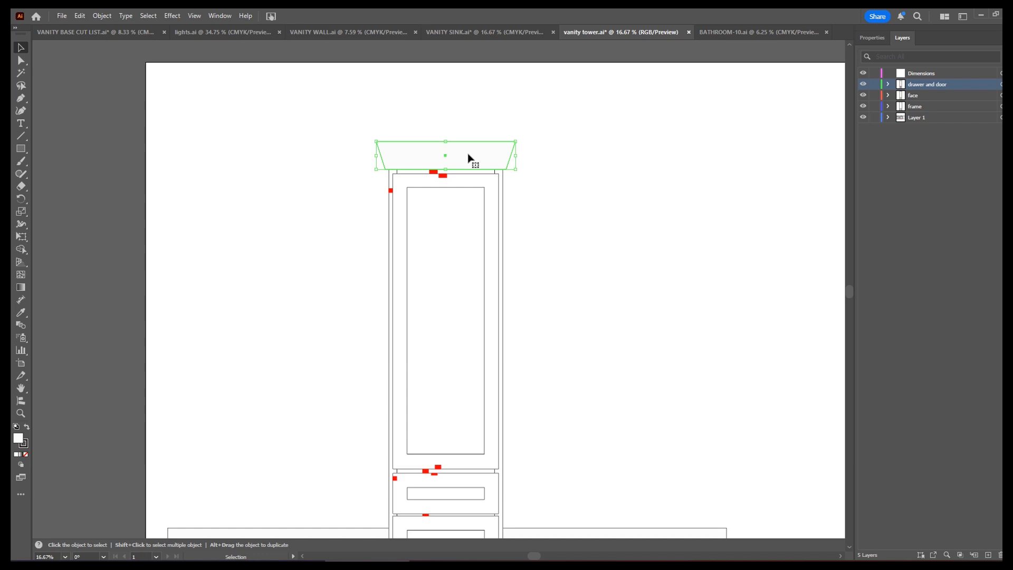
Lift the crown piece off the tower and check how the red spacer blocks, face rail and door line up beneath it
{"action": "left_click_drag", "start_coordinate": [470, 158], "coordinate": [470, 145]}
{"action": "left_click_drag", "start_coordinate": [399, 175], "coordinate": [521, 287], "text": "ctrl"}
{"action": "left_click_drag", "start_coordinate": [631, 300], "coordinate": [477, 272]}
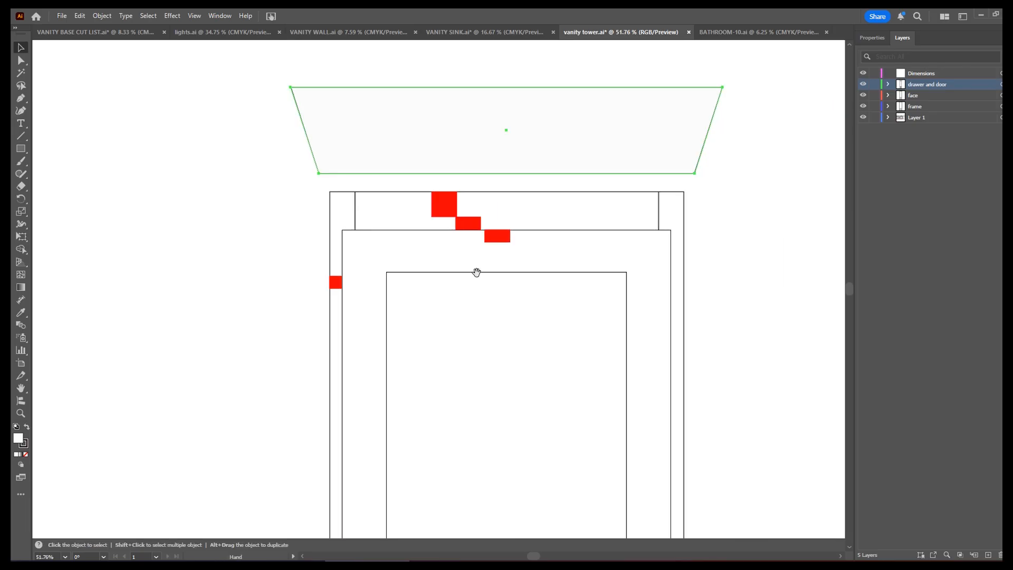
{"action": "left_click", "coordinate": [499, 239]}
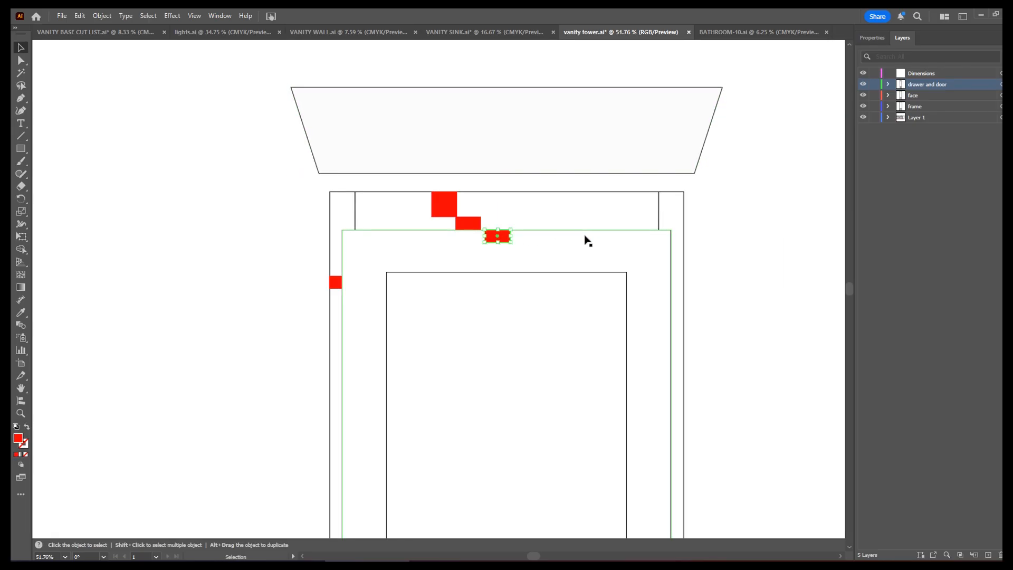
{"action": "left_click", "coordinate": [649, 224]}
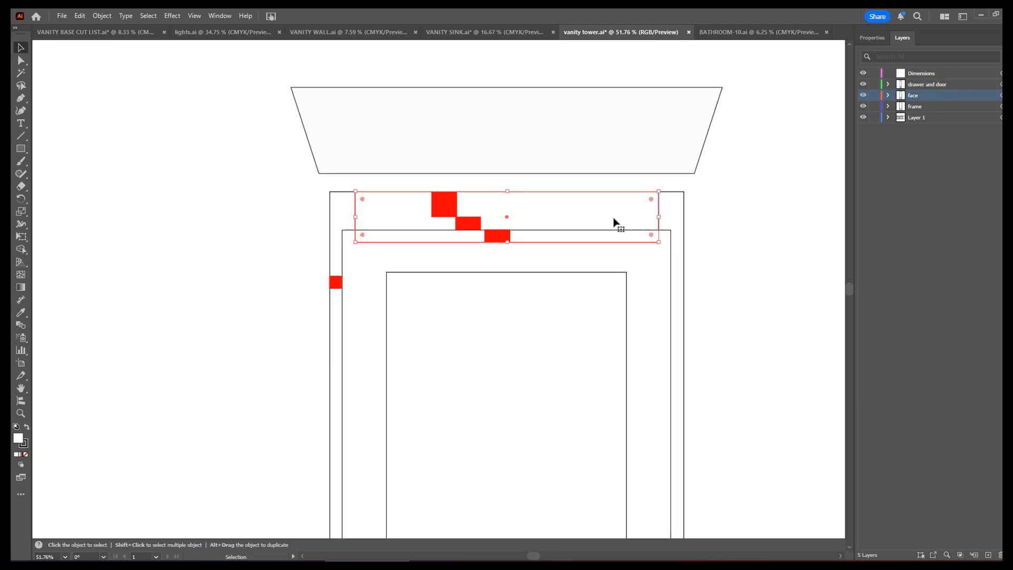
{"action": "left_click", "coordinate": [467, 224]}
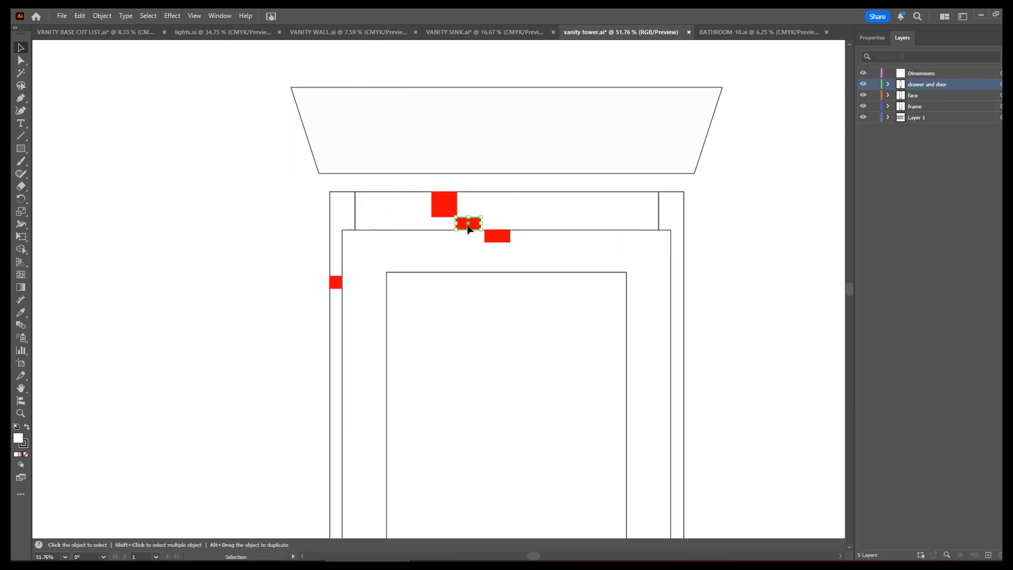
Check the size of the red square spacer under the crown and seat the crown back over the tower's top rail
{"action": "left_click", "coordinate": [490, 152]}
{"action": "left_click_drag", "start_coordinate": [492, 143], "coordinate": [490, 185]}
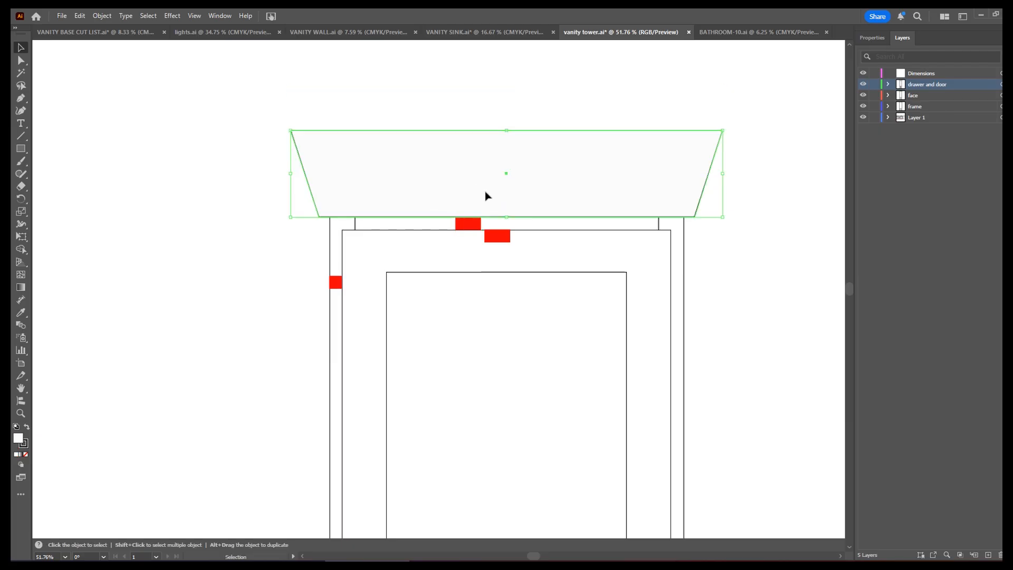
{"action": "left_click_drag", "start_coordinate": [471, 208], "coordinate": [475, 152]}
{"action": "left_click", "coordinate": [444, 204]}
{"action": "left_click", "coordinate": [865, 38]}
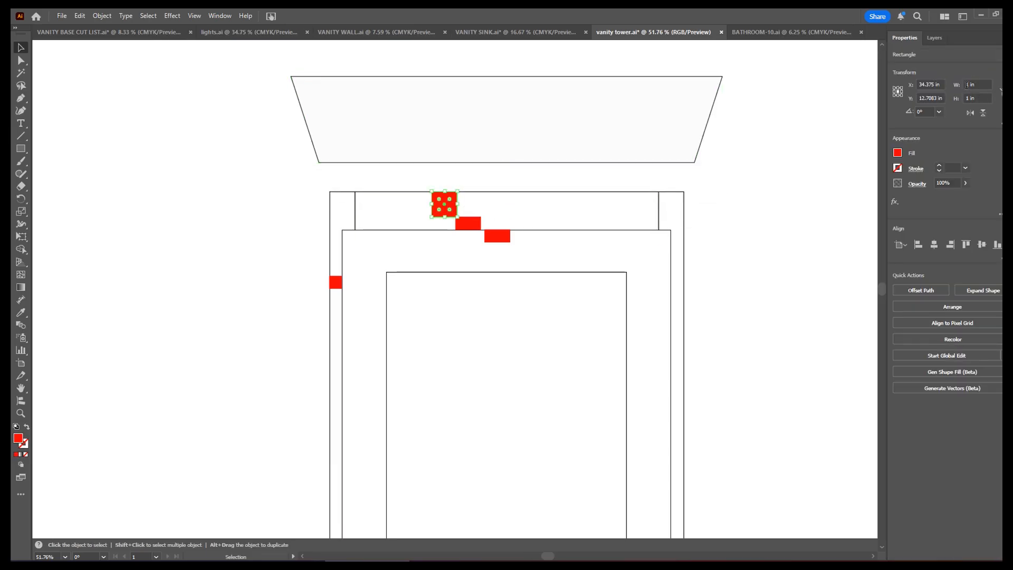
{"action": "left_click_drag", "start_coordinate": [441, 138], "coordinate": [446, 191]}
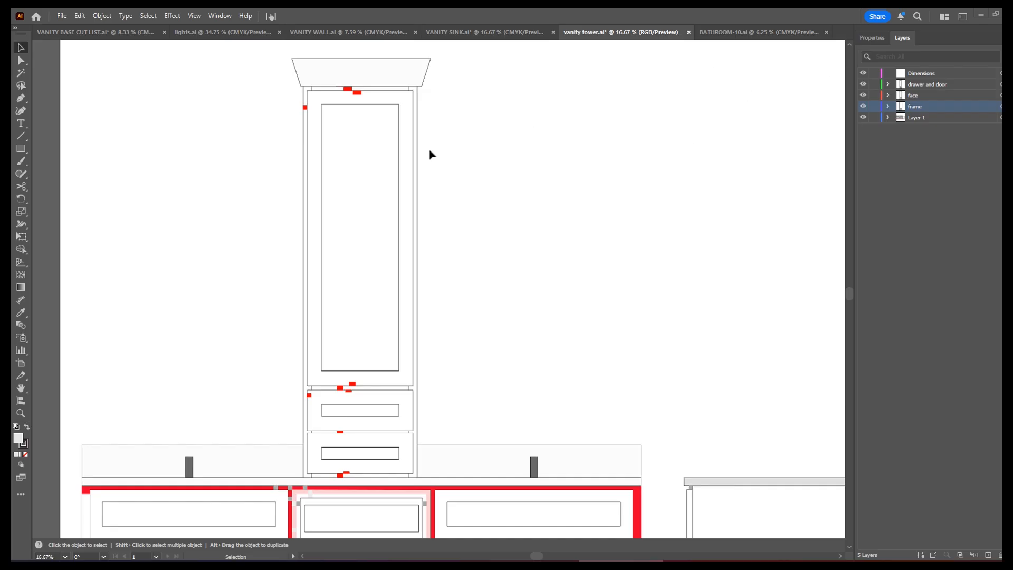
Hide the "drawer and door" and "face" layers and check the width and height of the tower frame's right side panel
{"action": "left_click", "coordinate": [863, 84]}
{"action": "left_click", "coordinate": [863, 95]}
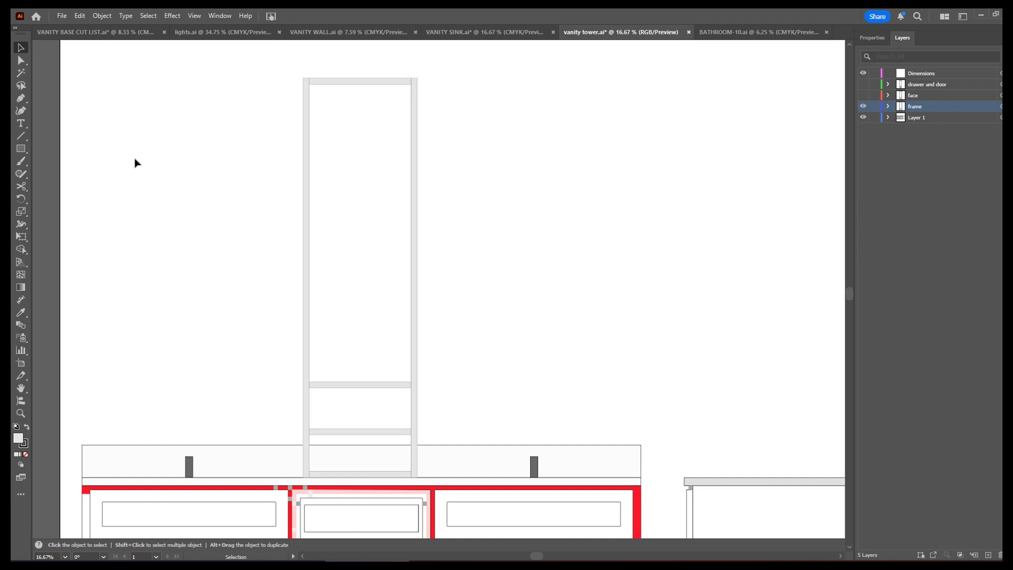
{"action": "left_click", "coordinate": [414, 140]}
{"action": "left_click", "coordinate": [873, 38]}
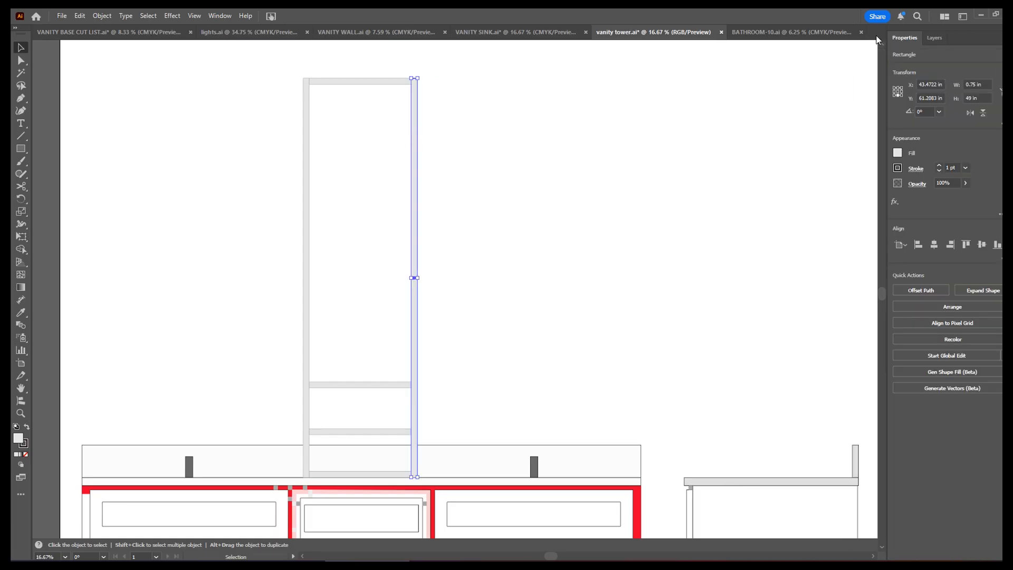
{"action": "left_click", "coordinate": [970, 85]}
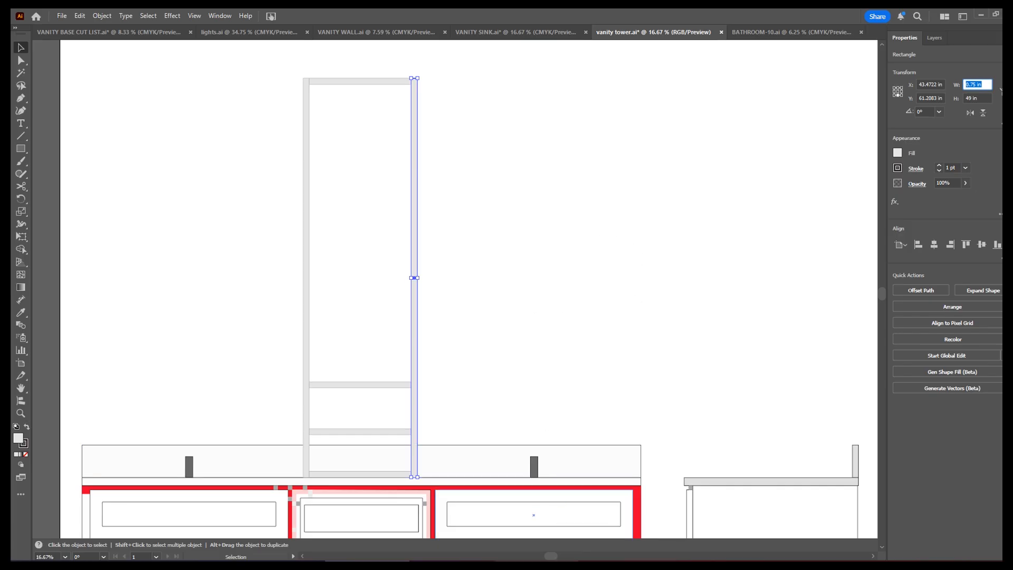
Switch to Autodesk Fusion, create a new design and start a sketch on the vertical YZ plane
{"action": "left_click", "coordinate": [543, 564]}
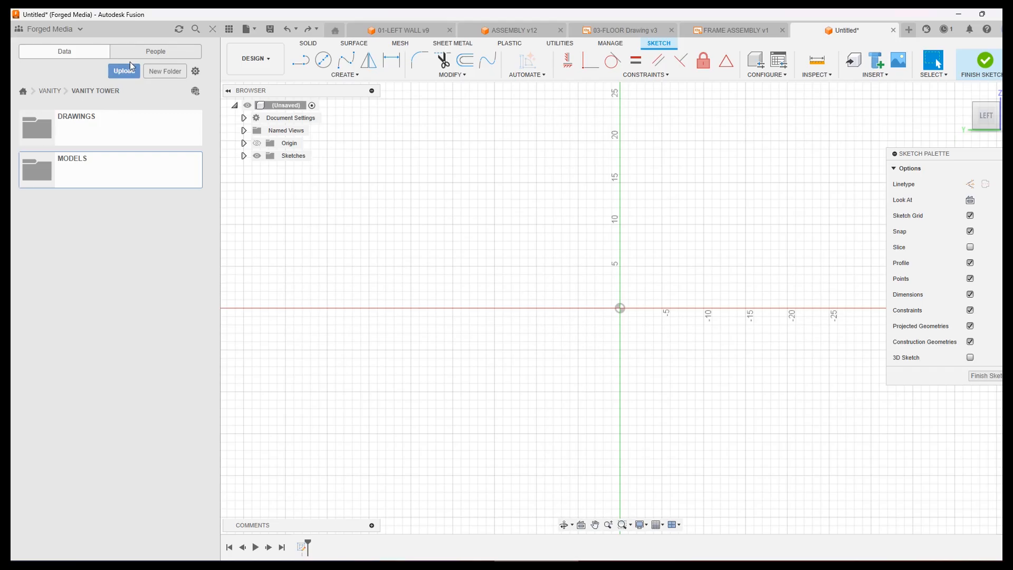
{"action": "left_click", "coordinate": [247, 29]}
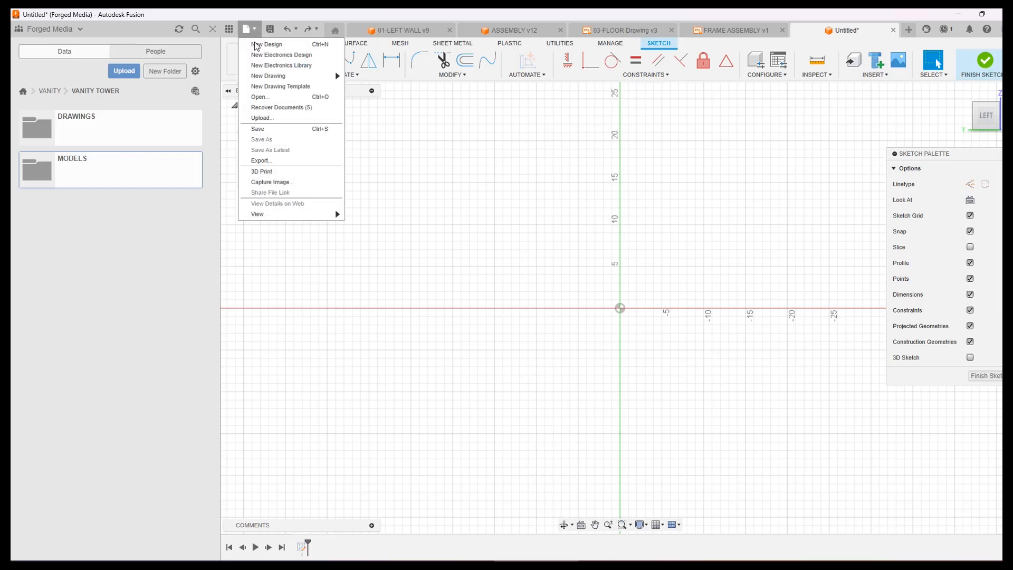
{"action": "left_click", "coordinate": [266, 45]}
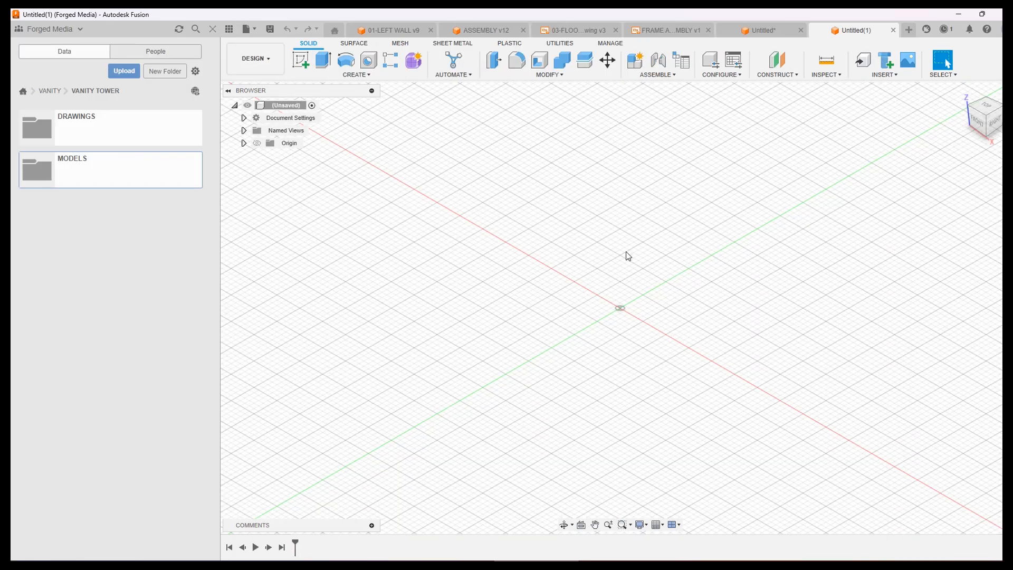
{"action": "left_click", "coordinate": [301, 63]}
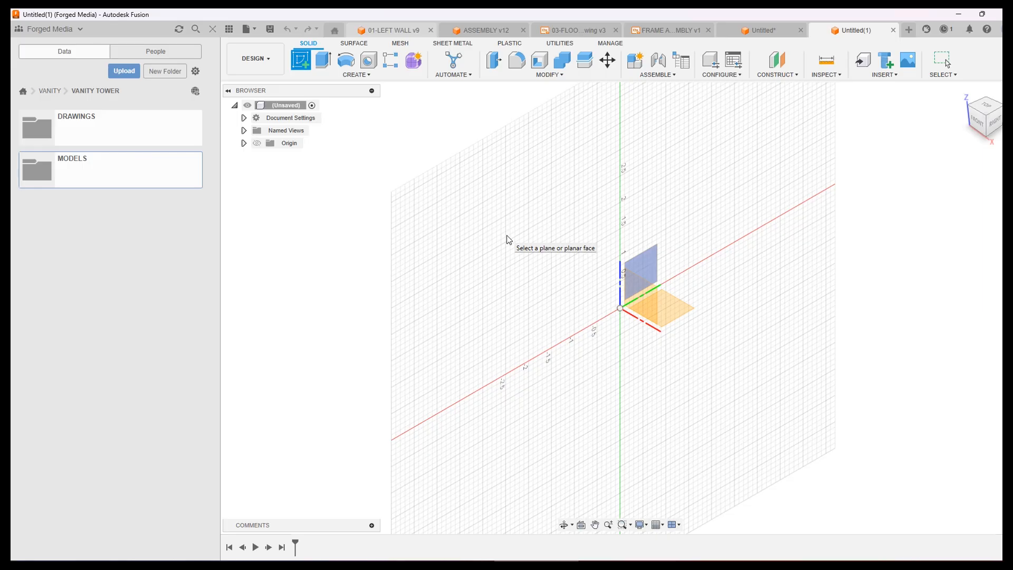
{"action": "left_click", "coordinate": [644, 265]}
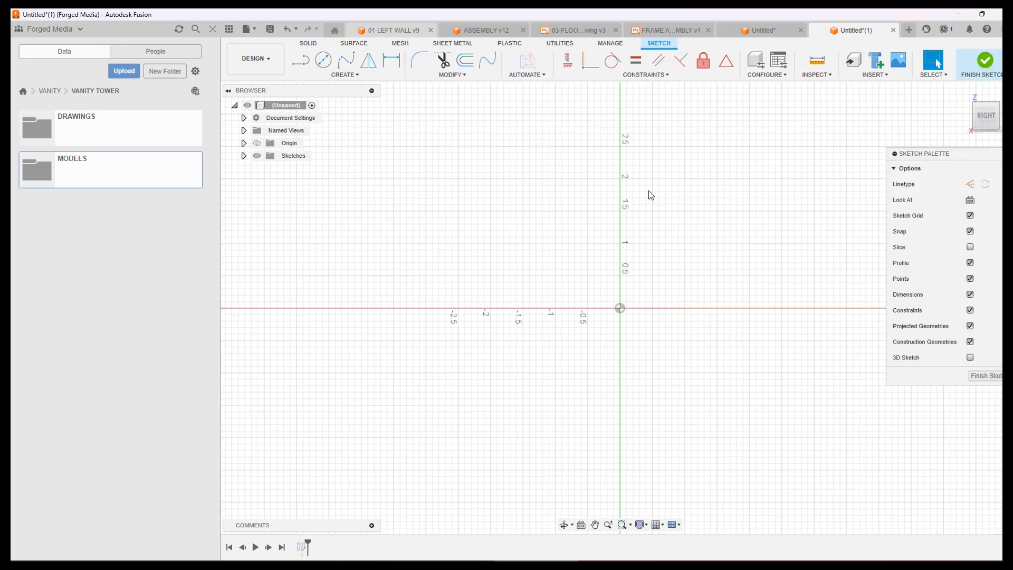
Sketch an upright two-point rectangle with one corner on the origin
{"action": "left_click", "coordinate": [345, 75]}
{"action": "mouse_move", "coordinate": [390, 97]}
{"action": "left_click", "coordinate": [426, 98]}
{"action": "left_click", "coordinate": [619, 308]}
{"action": "left_click", "coordinate": [704, 134]}
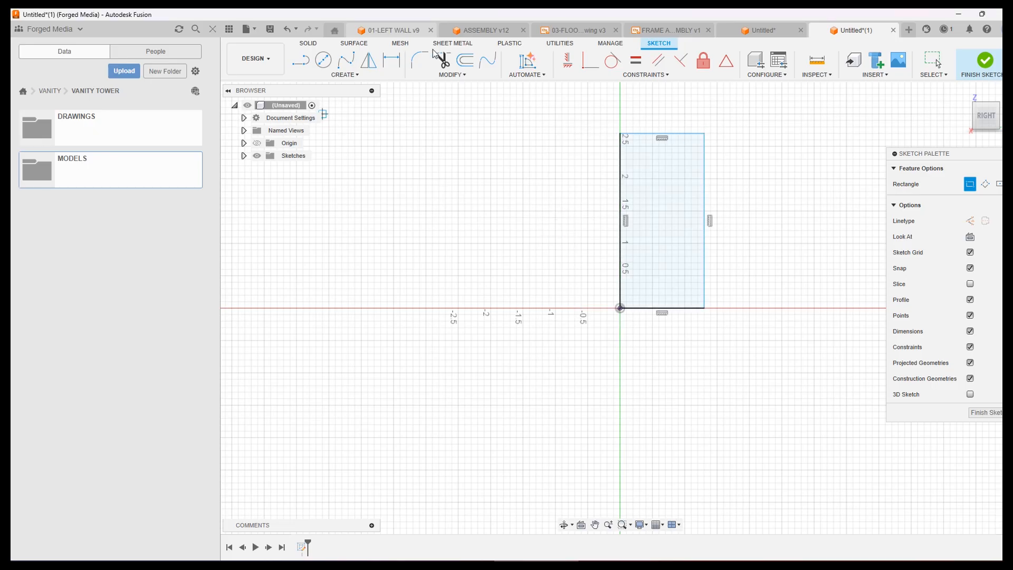
Dimension the rectangle's height to 49 in
{"action": "left_click", "coordinate": [394, 62]}
{"action": "left_click", "coordinate": [620, 208]}
{"action": "left_click", "coordinate": [551, 208]}
{"action": "type", "text": "49"}
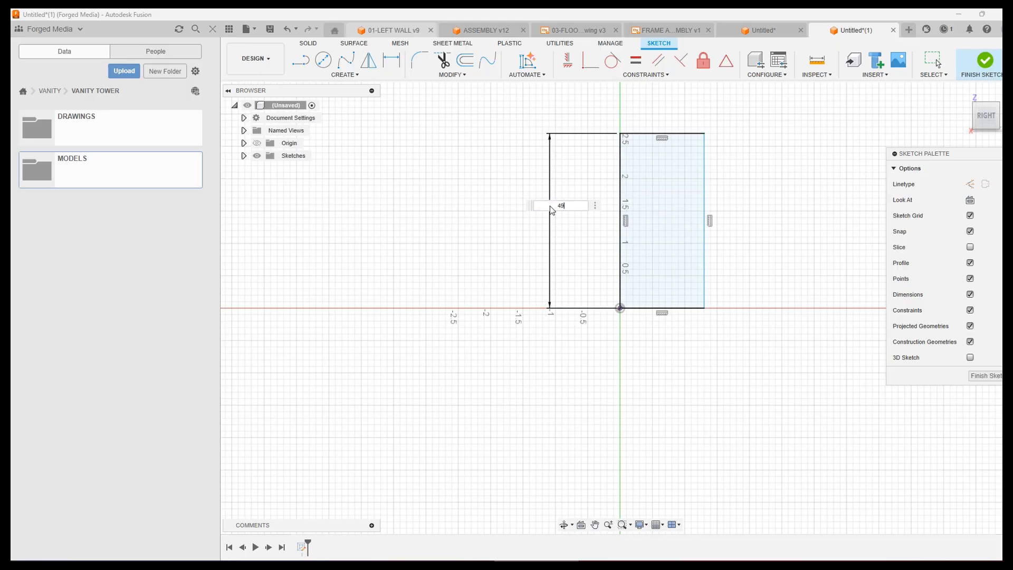
{"action": "key", "text": "Return"}
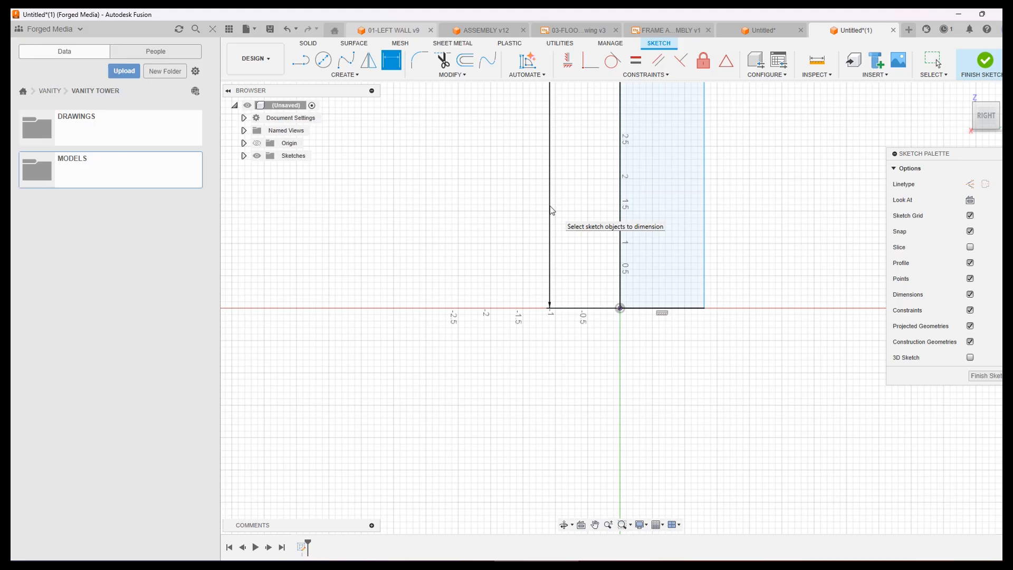
Dimension the rectangle's width to 8 in and finish the sketch
{"action": "left_click", "coordinate": [666, 308]}
{"action": "left_click", "coordinate": [661, 371]}
{"action": "type", "text": "8"}
{"action": "key", "text": "Return"}
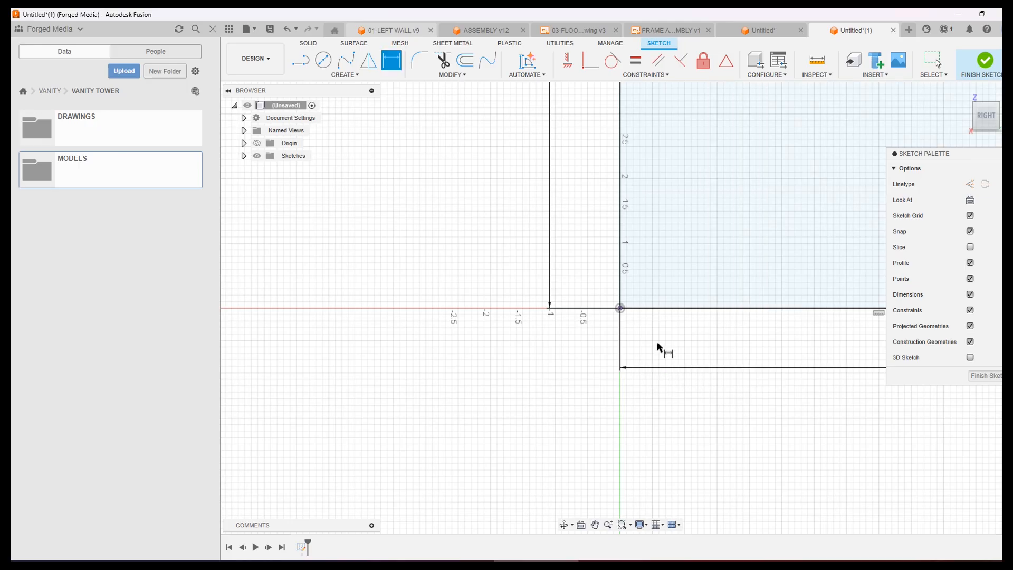
{"action": "scroll", "coordinate": [679, 335], "scroll_direction": "up", "scroll_amount": 3}
{"action": "scroll", "coordinate": [677, 339], "scroll_direction": "down", "scroll_amount": 4}
{"action": "scroll", "coordinate": [677, 338], "scroll_direction": "down", "scroll_amount": 10}
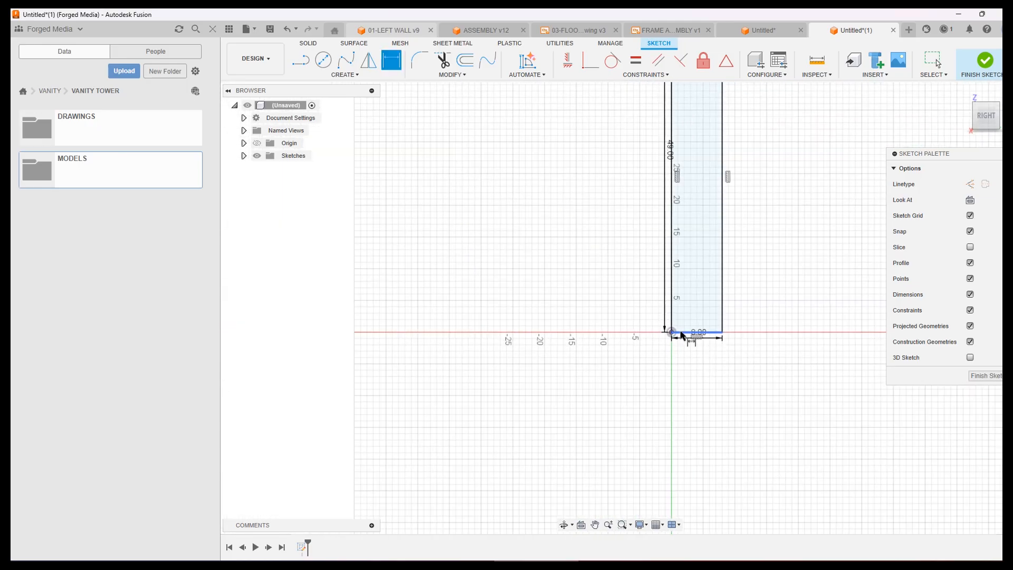
{"action": "left_click", "coordinate": [986, 375]}
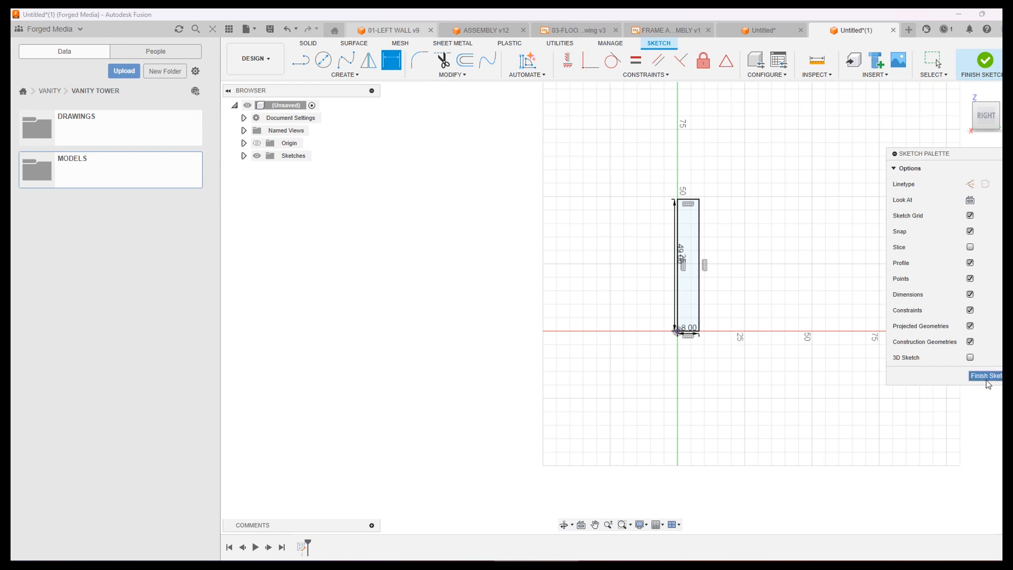
Extrude the rectangle as a new body to form the tower's thin side panel
{"action": "left_click", "coordinate": [323, 59]}
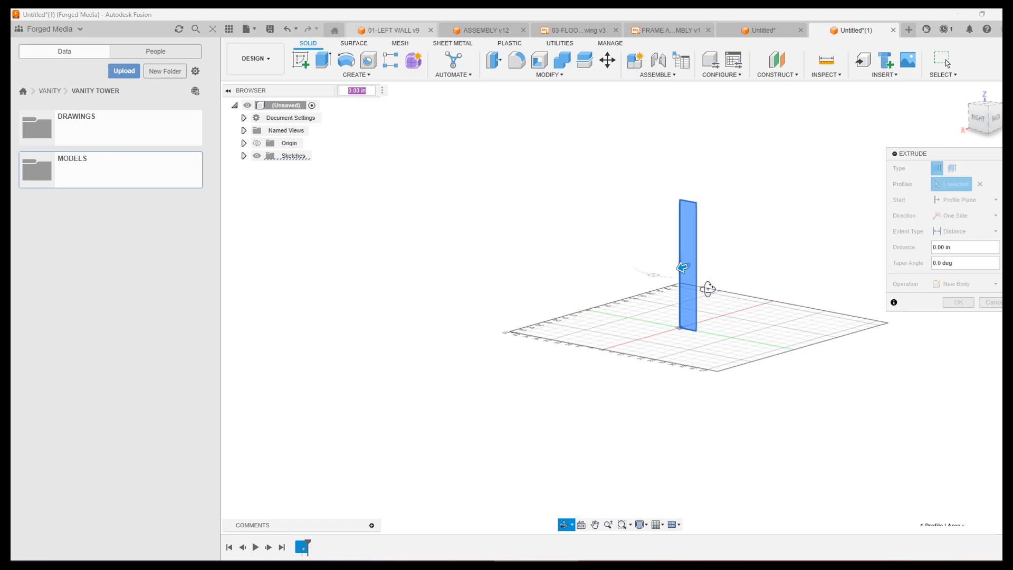
{"action": "scroll", "coordinate": [725, 280], "scroll_direction": "up", "scroll_amount": 5}
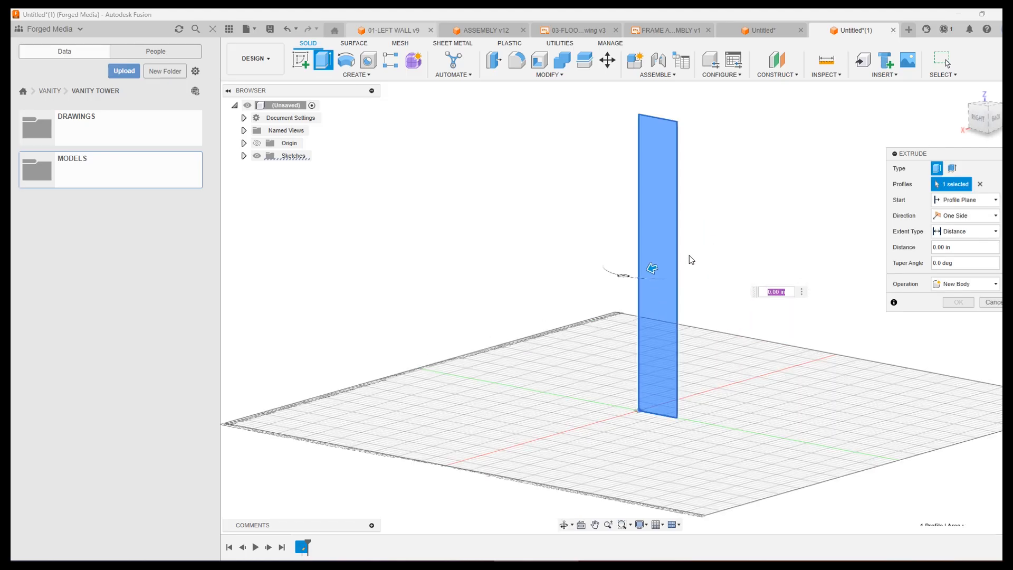
{"action": "left_click_drag", "start_coordinate": [951, 247], "coordinate": [935, 246]}
{"action": "key", "text": "BackSpace"}
{"action": "type", "text": "5"}
{"action": "key", "text": "Return"}
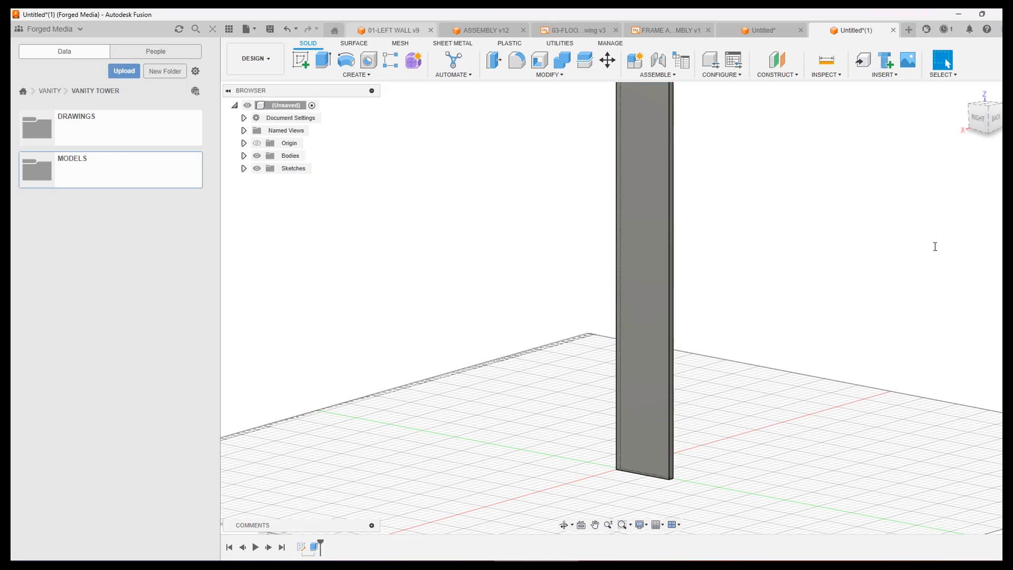
{"action": "scroll", "coordinate": [578, 213], "scroll_direction": "down", "scroll_amount": 5}
{"action": "middle_click_drag", "start_coordinate": [543, 217], "coordinate": [660, 206], "text": "shift"}
{"action": "scroll", "coordinate": [639, 381], "scroll_direction": "down", "scroll_amount": 2}
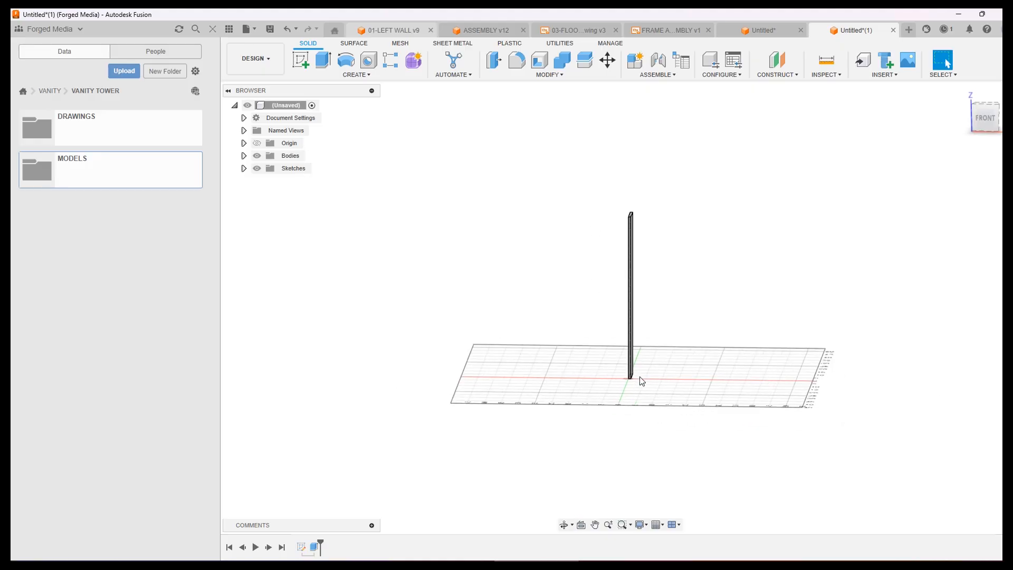
{"action": "scroll", "coordinate": [639, 381], "scroll_direction": "up", "scroll_amount": 4}
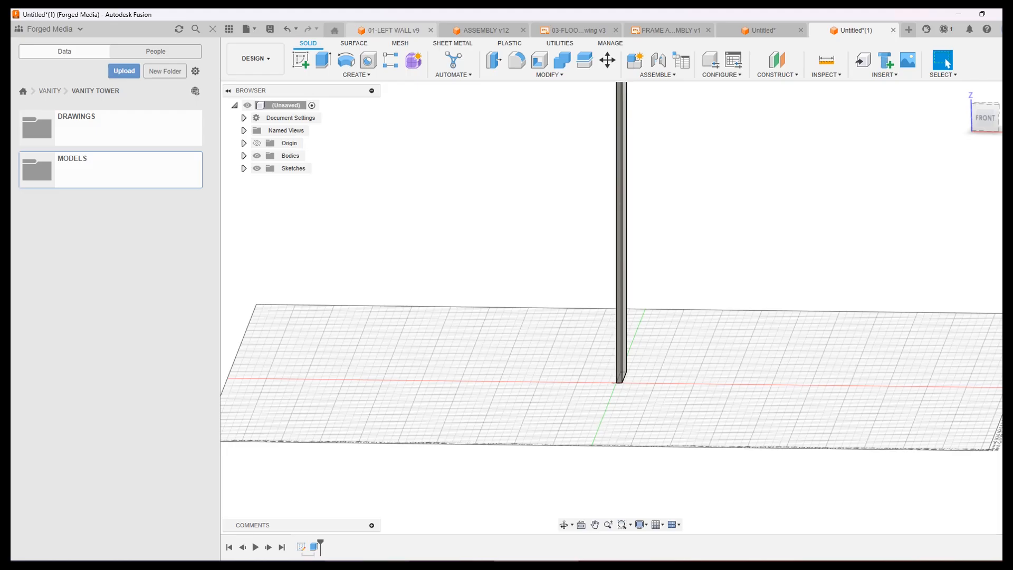
Switch to Illustrator and widen the frame's bottom shelf to about 12.88 in so it runs halfway into the right side panel
{"action": "left_click", "coordinate": [368, 562]}
{"action": "left_click", "coordinate": [396, 475]}
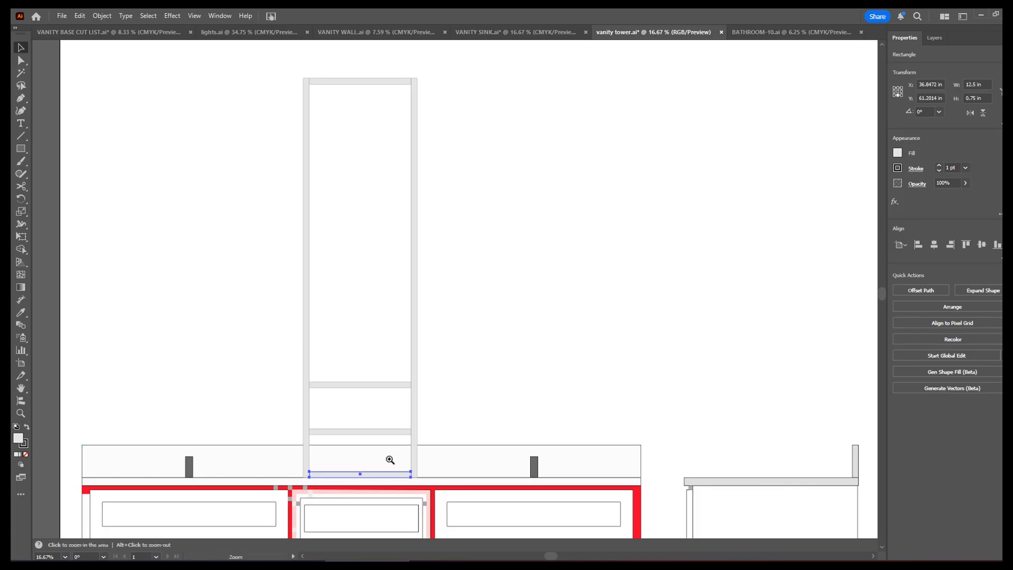
{"action": "scroll", "coordinate": [390, 458], "scroll_direction": "up", "scroll_amount": 2, "text": "alt"}
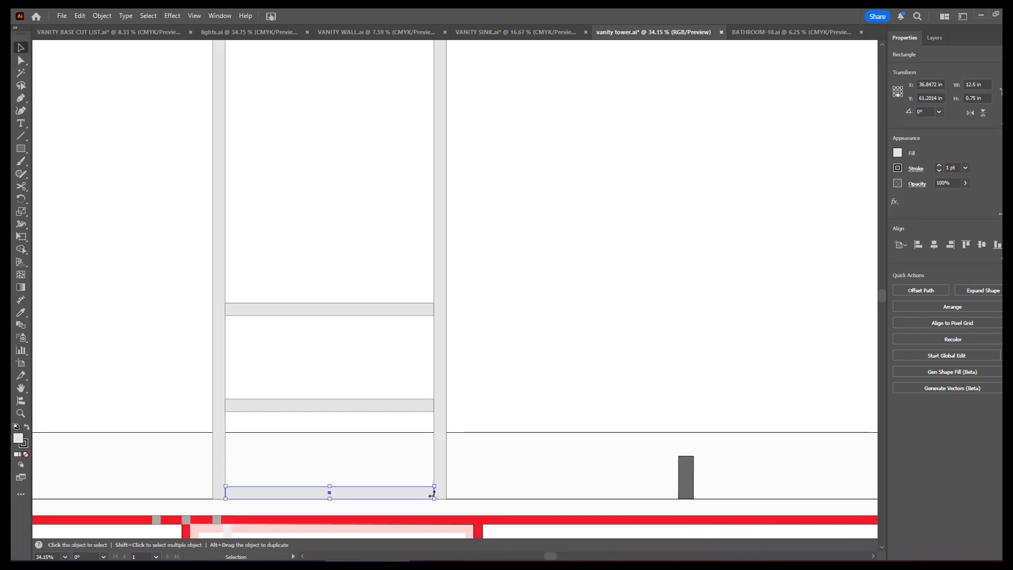
{"action": "scroll", "coordinate": [433, 495], "scroll_direction": "up", "scroll_amount": 1, "text": "alt"}
{"action": "left_click_drag", "start_coordinate": [451, 508], "coordinate": [460, 510]}
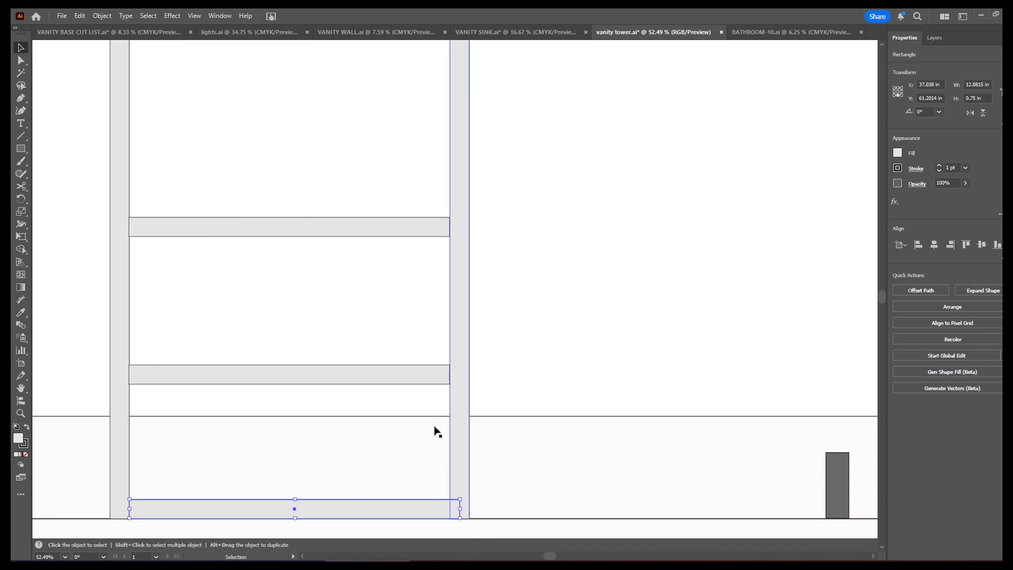
Extend the two shelves above the bottom one halfway into the right side panel, the upper one to about 12.9 in wide
{"action": "left_click", "coordinate": [440, 379]}
{"action": "left_click_drag", "start_coordinate": [451, 374], "coordinate": [460, 375]}
{"action": "left_click", "coordinate": [412, 221]}
{"action": "left_click_drag", "start_coordinate": [451, 226], "coordinate": [460, 226]}
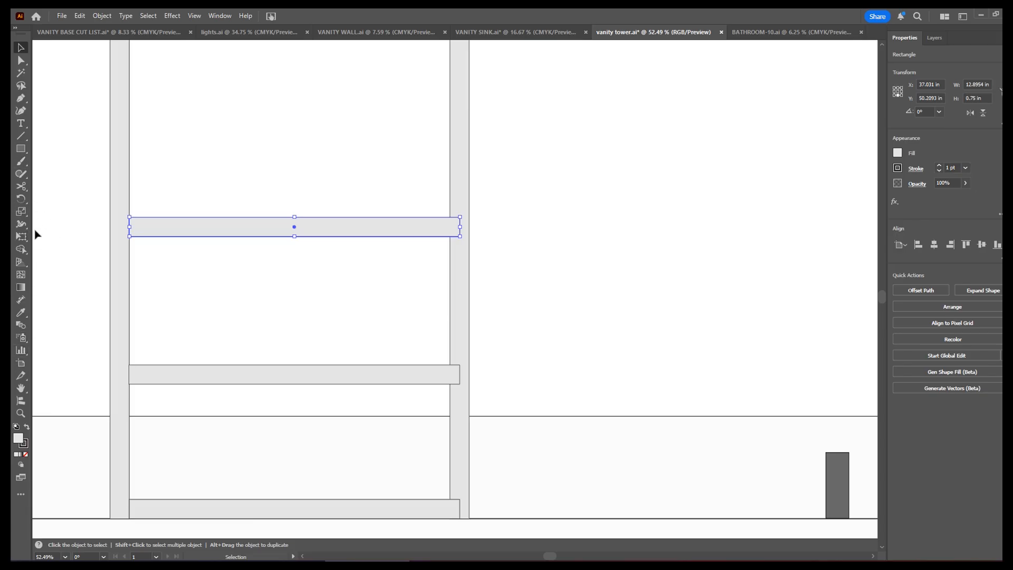
Dimension the heights from the tower's base to the undersides of the two shelves above the bottom one
{"action": "left_click", "coordinate": [22, 301]}
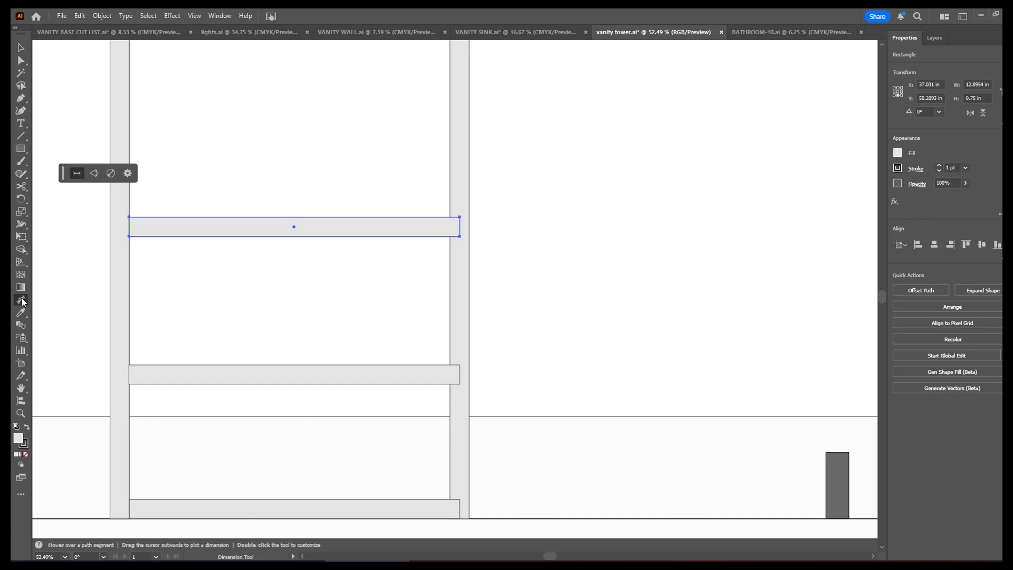
{"action": "left_click", "coordinate": [460, 519]}
{"action": "left_click", "coordinate": [459, 384]}
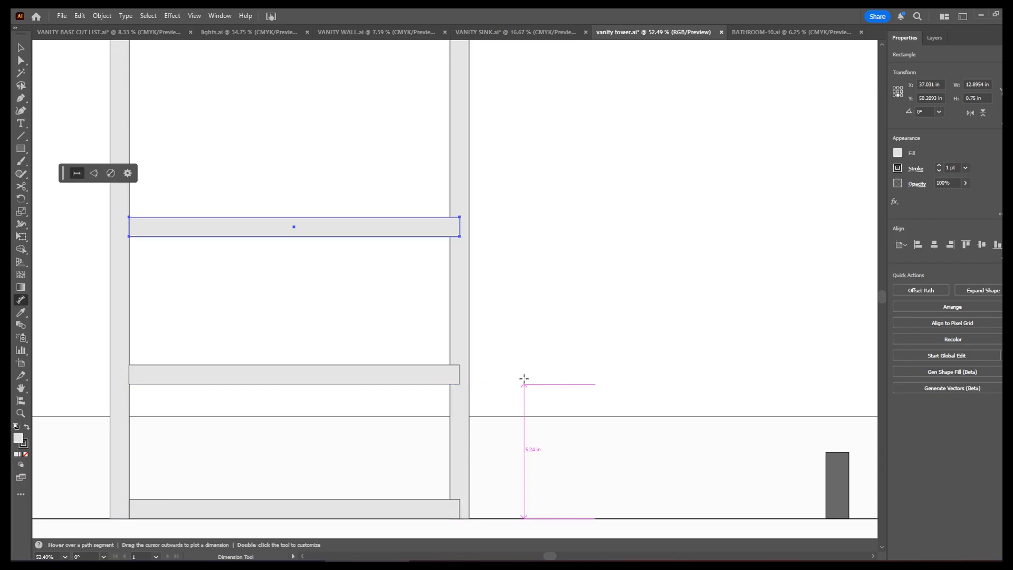
{"action": "left_click", "coordinate": [523, 378]}
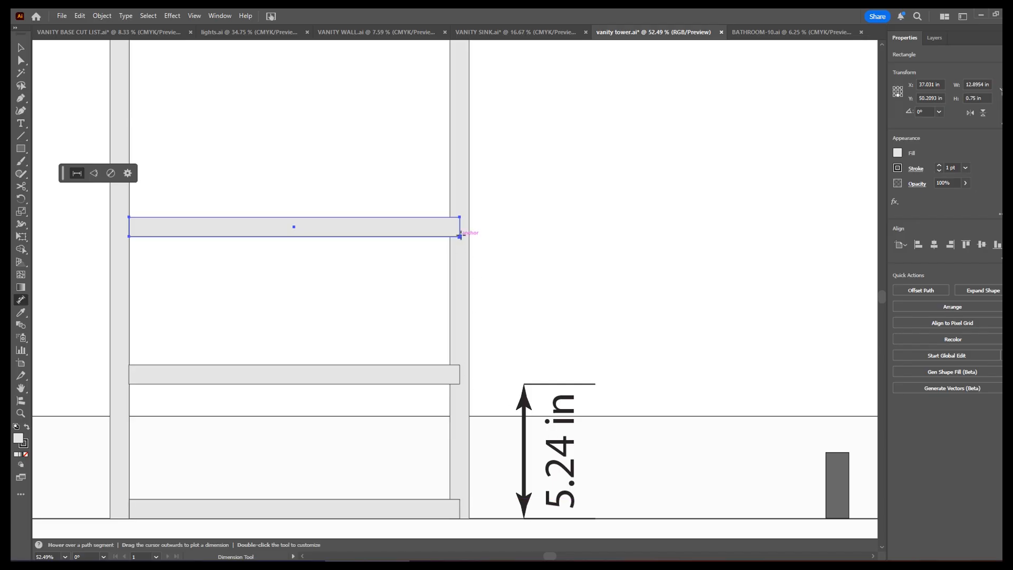
{"action": "left_click_drag", "start_coordinate": [460, 235], "coordinate": [612, 443]}
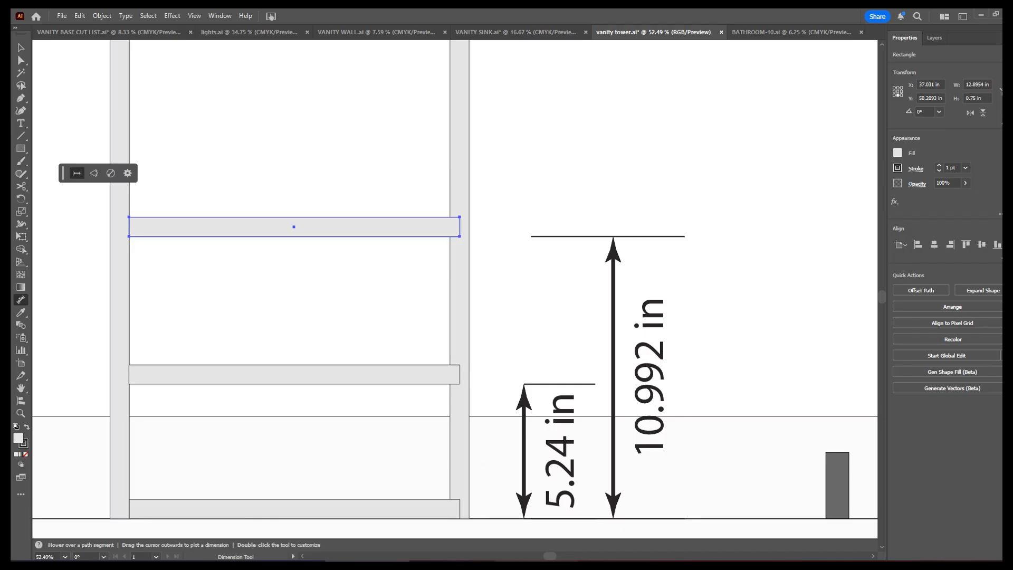
{"action": "mouse_move", "coordinate": [537, 565]}
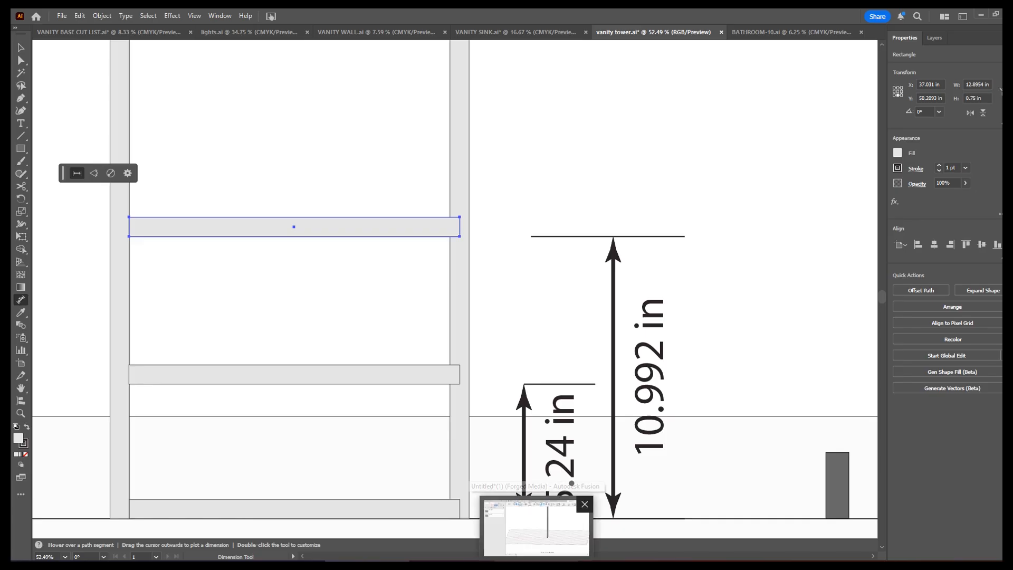
Switch to Fusion and start a sketch on the side panel's narrow front face
{"action": "left_click", "coordinate": [537, 528]}
{"action": "scroll", "coordinate": [626, 405], "scroll_direction": "up", "scroll_amount": 5}
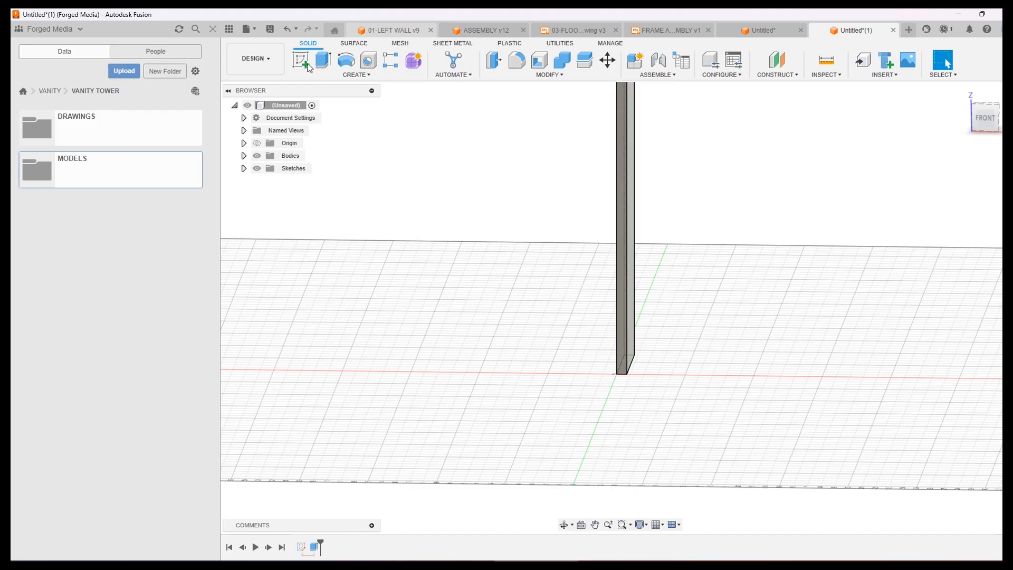
{"action": "left_click", "coordinate": [311, 62]}
{"action": "left_click", "coordinate": [628, 329]}
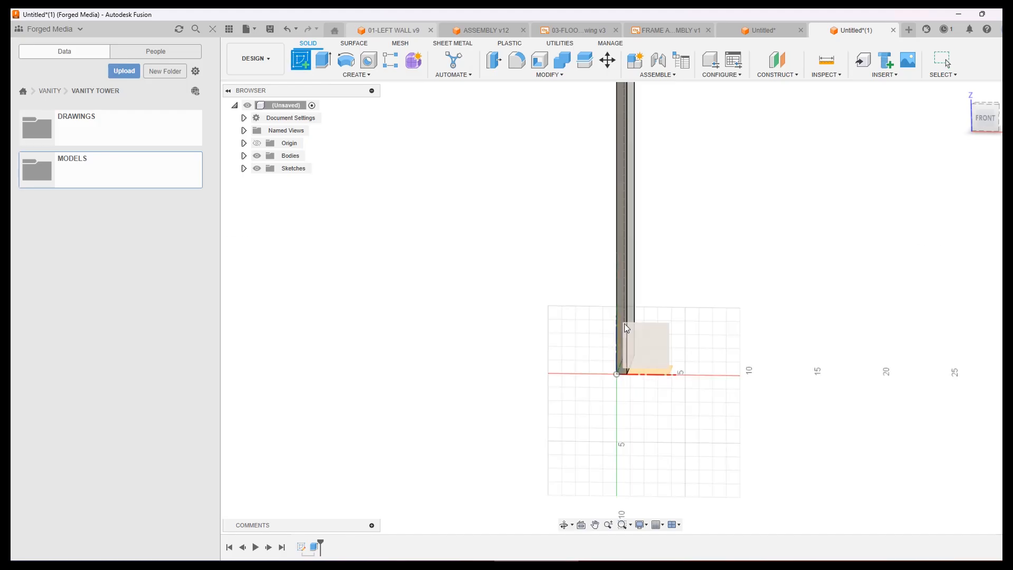
{"action": "left_click", "coordinate": [619, 286]}
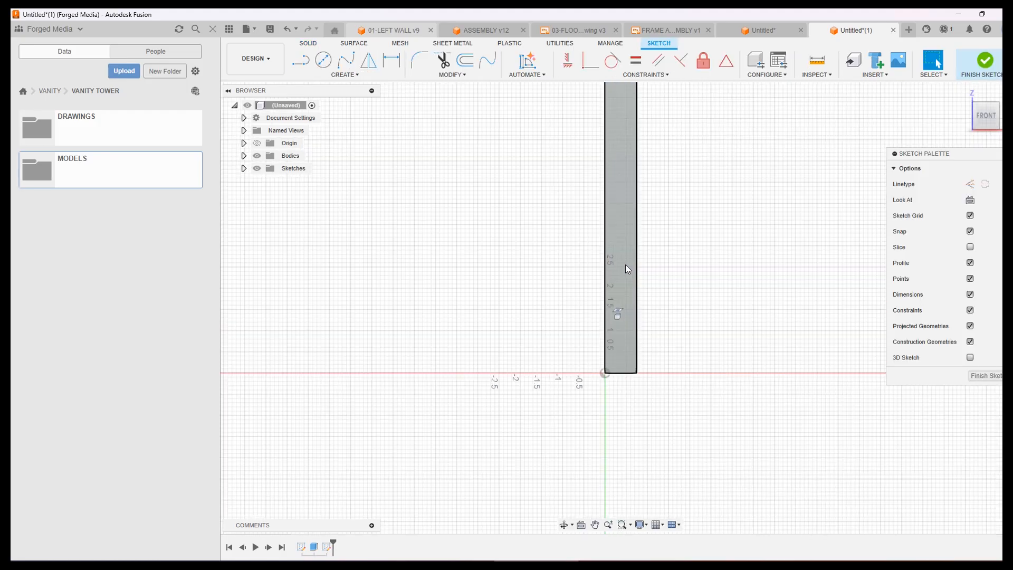
Draw a small two-point rectangle from the panel's lower-left corner at the origin, reaching partway across its thickness
{"action": "left_click", "coordinate": [344, 74]}
{"action": "mouse_move", "coordinate": [334, 100]}
{"action": "left_click", "coordinate": [414, 97]}
{"action": "left_click", "coordinate": [595, 430]}
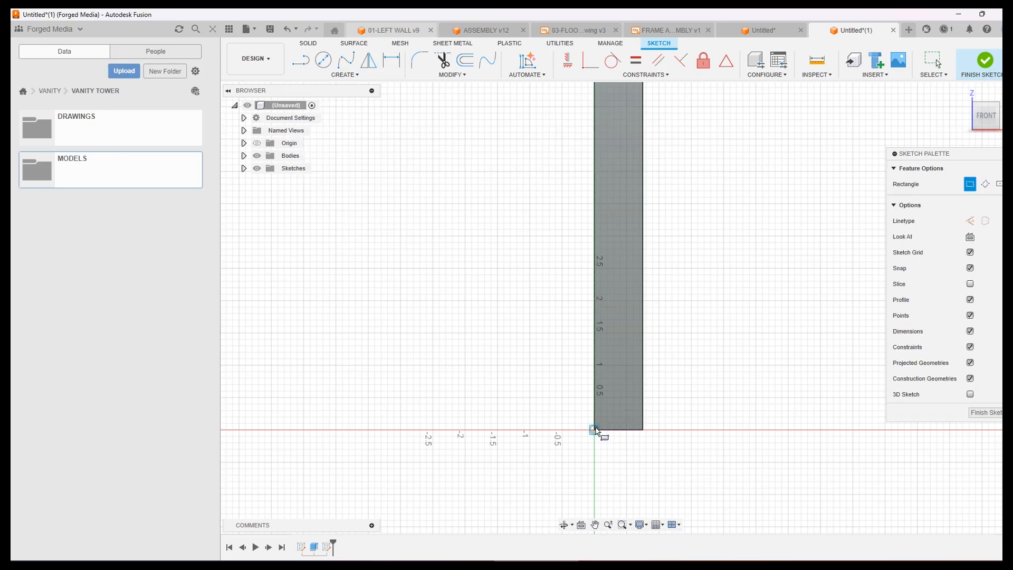
{"action": "left_click", "coordinate": [619, 375]}
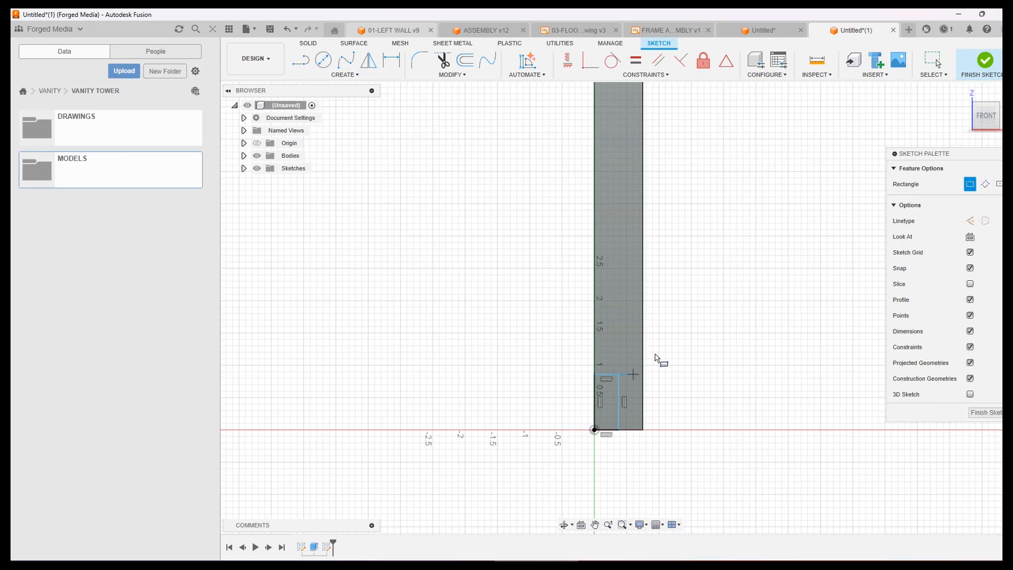
Dimension the bottom rectangle to 0.75 in high and 3/8 in wide
{"action": "left_click", "coordinate": [391, 59]}
{"action": "left_click", "coordinate": [595, 390]}
{"action": "left_click", "coordinate": [548, 394]}
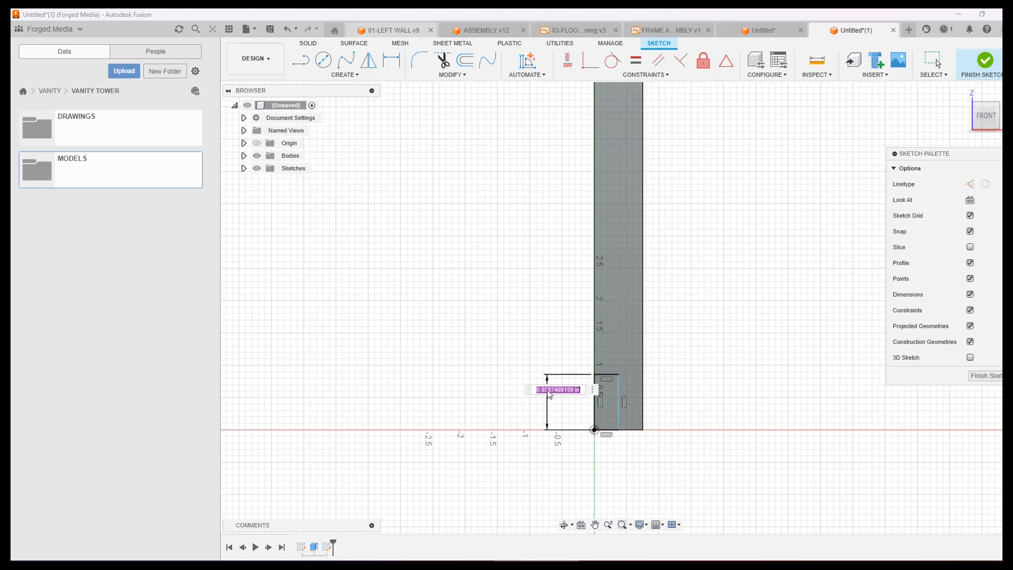
{"action": "key", "text": "BackSpace"}
{"action": "type", "text": ".75"}
{"action": "key", "text": "Return"}
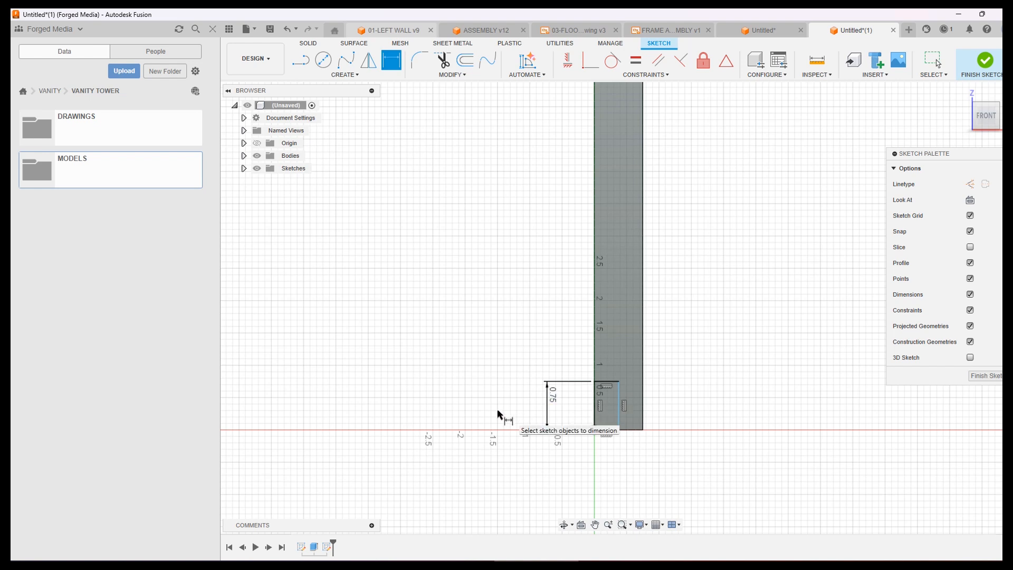
{"action": "left_click", "coordinate": [610, 382]}
{"action": "left_click", "coordinate": [607, 344]}
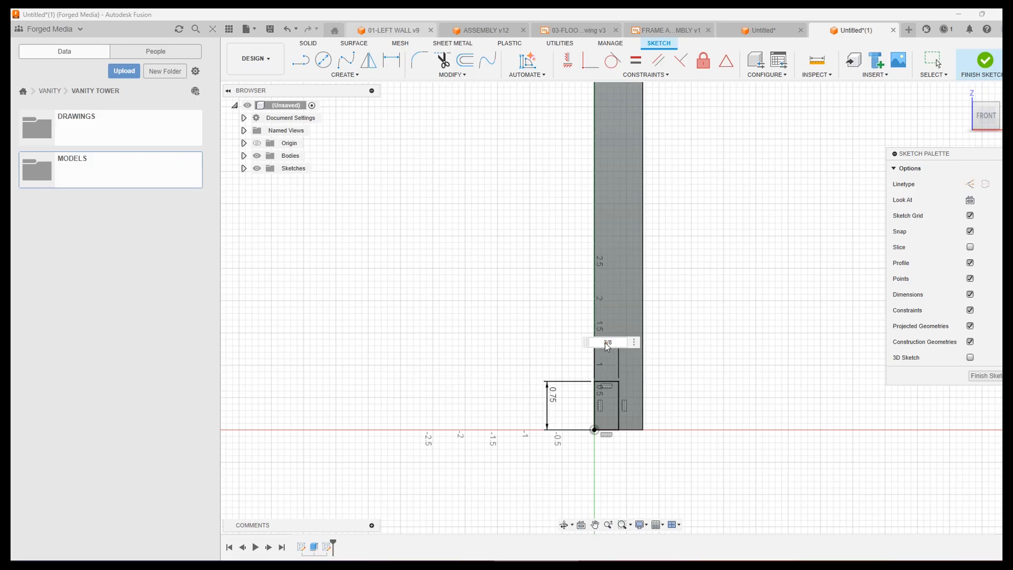
{"action": "key", "text": "Return"}
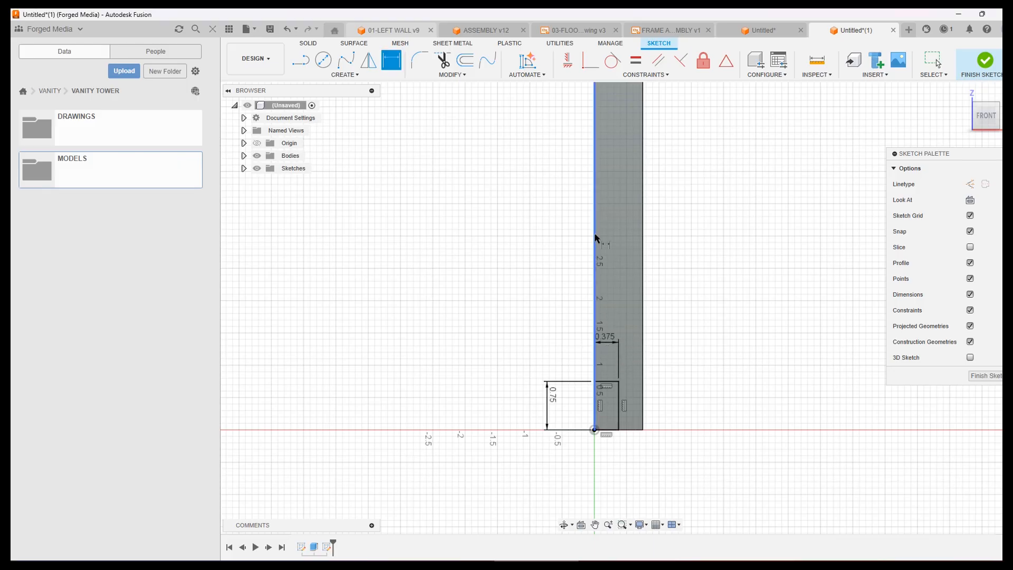
Draw two more narrow rectangles along the panel's left edge, with undersides about 8 in and 14 in above the base
{"action": "scroll", "coordinate": [587, 263], "scroll_direction": "down", "scroll_amount": 2}
{"action": "scroll", "coordinate": [586, 264], "scroll_direction": "down", "scroll_amount": 2}
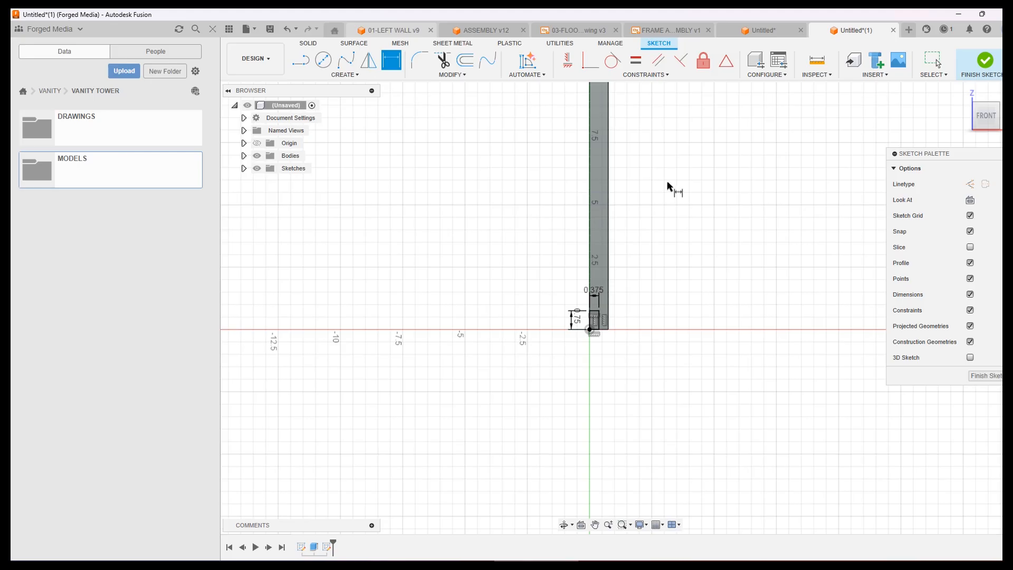
{"action": "scroll", "coordinate": [671, 187], "scroll_direction": "down", "scroll_amount": 1}
{"action": "middle_click_drag", "start_coordinate": [671, 187], "coordinate": [649, 323]}
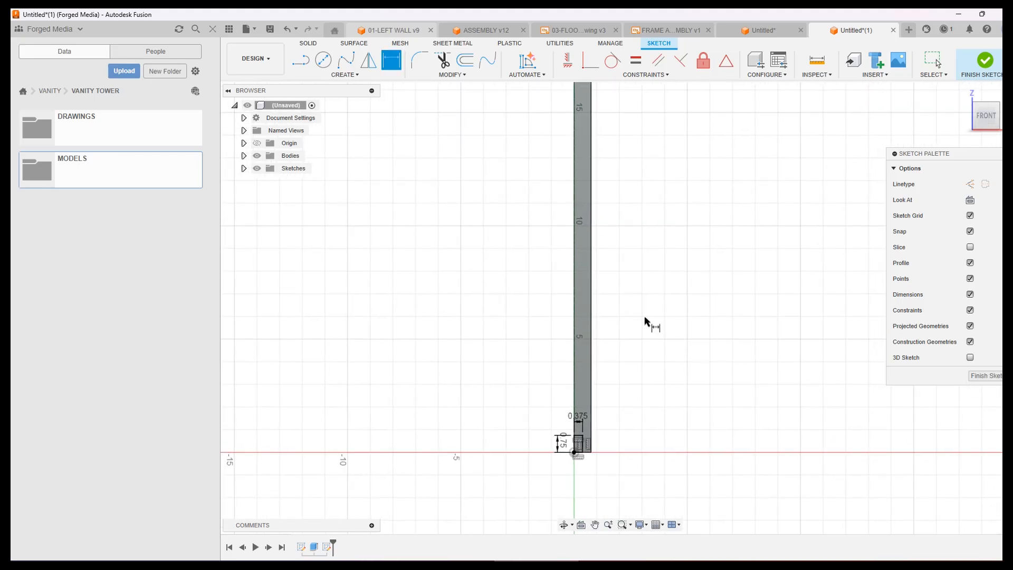
{"action": "left_click", "coordinate": [335, 76]}
{"action": "mouse_move", "coordinate": [332, 98]}
{"action": "left_click", "coordinate": [426, 105]}
{"action": "left_click", "coordinate": [575, 271]}
{"action": "left_click", "coordinate": [583, 240]}
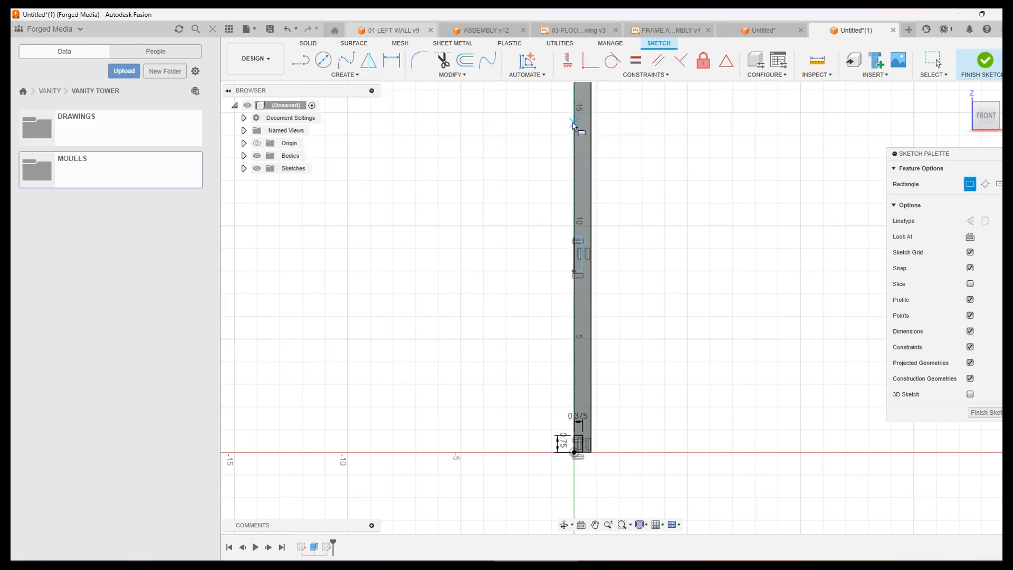
{"action": "left_click", "coordinate": [575, 122]}
Set the heights of the middle and upper rectangles to 0.75 in each
{"action": "left_click", "coordinate": [391, 59]}
{"action": "left_click", "coordinate": [572, 253]}
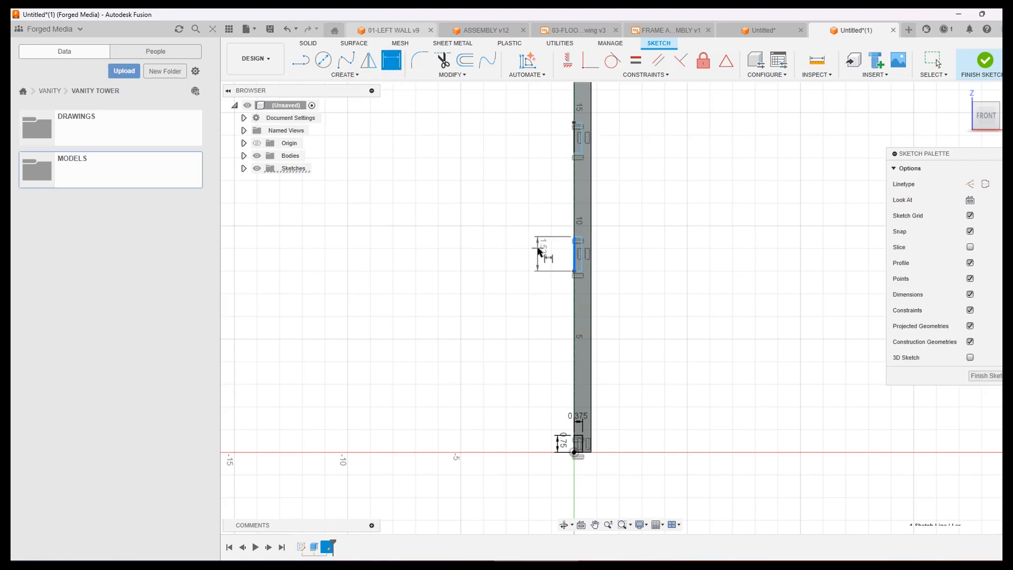
{"action": "left_click", "coordinate": [544, 245]}
{"action": "type", "text": "0.75"}
{"action": "key", "text": "Return"}
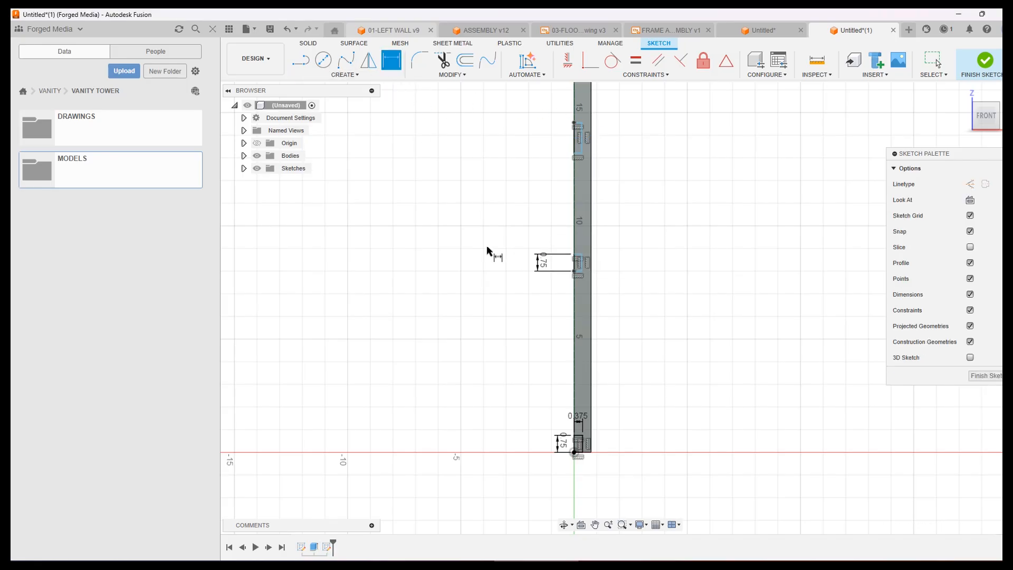
{"action": "left_click", "coordinate": [577, 150]}
{"action": "left_click", "coordinate": [561, 143]}
{"action": "type", "text": "0.75"}
{"action": "key", "text": "Return"}
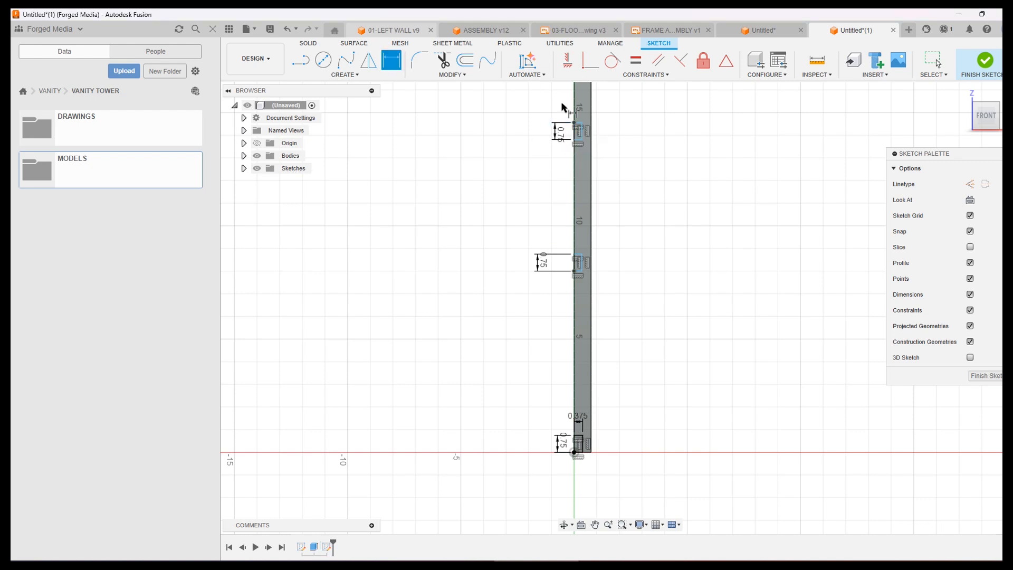
Set the widths of the middle and upper rectangles to 0.375 in each
{"action": "scroll", "coordinate": [600, 237], "scroll_direction": "up", "scroll_amount": 4}
{"action": "left_click", "coordinate": [565, 273]}
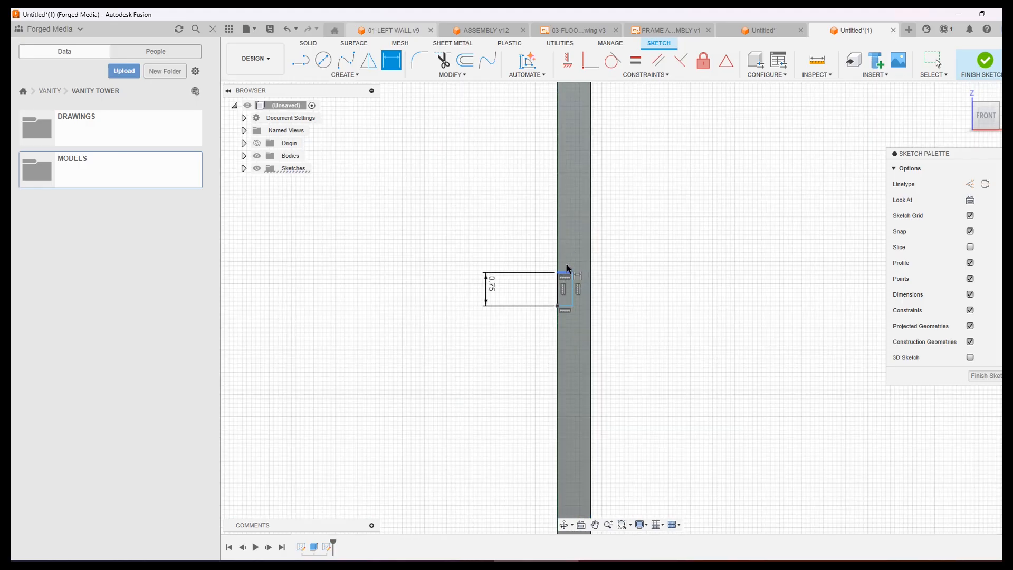
{"action": "left_click", "coordinate": [570, 242]}
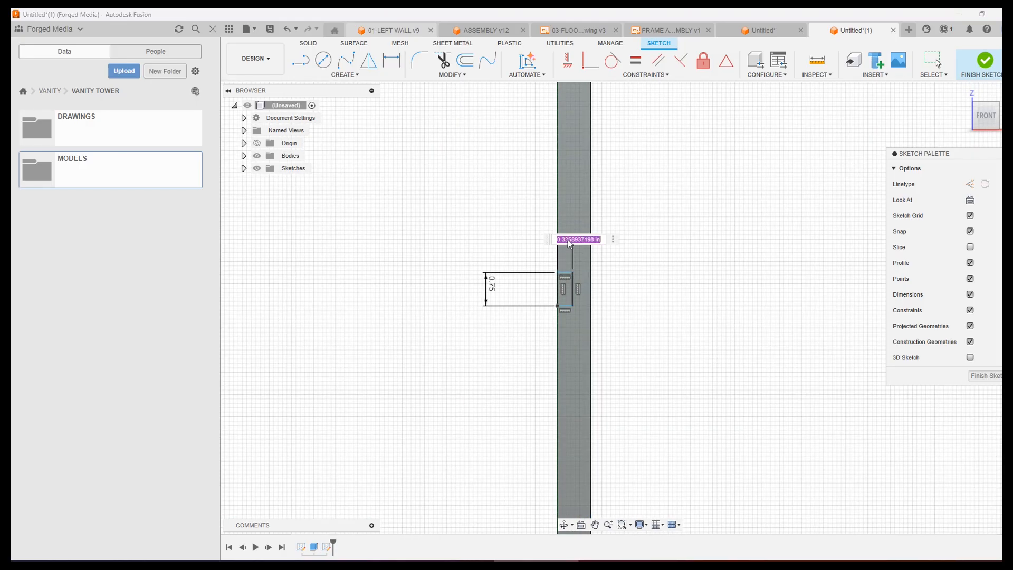
{"action": "type", "text": ".375"}
{"action": "key", "text": "Return"}
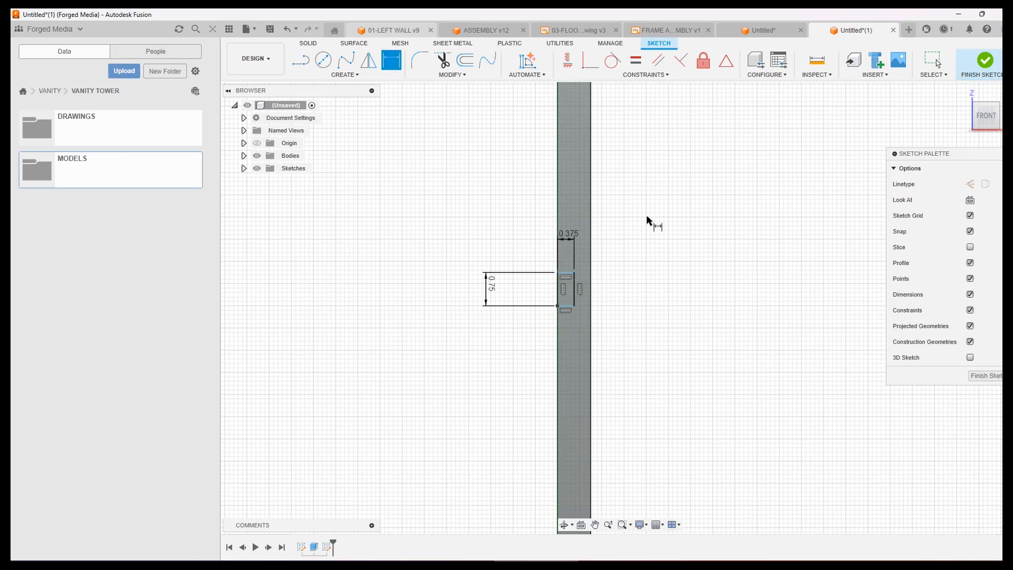
{"action": "scroll", "coordinate": [647, 214], "scroll_direction": "down", "scroll_amount": 3}
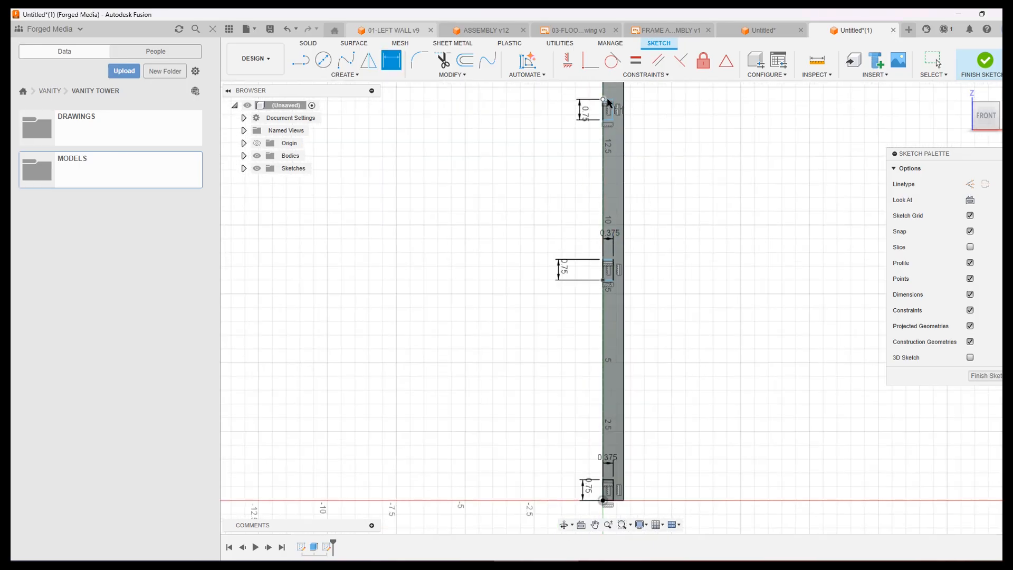
{"action": "scroll", "coordinate": [609, 102], "scroll_direction": "up", "scroll_amount": 4}
{"action": "left_click", "coordinate": [602, 150]}
{"action": "left_click", "coordinate": [603, 186]}
{"action": "key", "text": "BackSpace"}
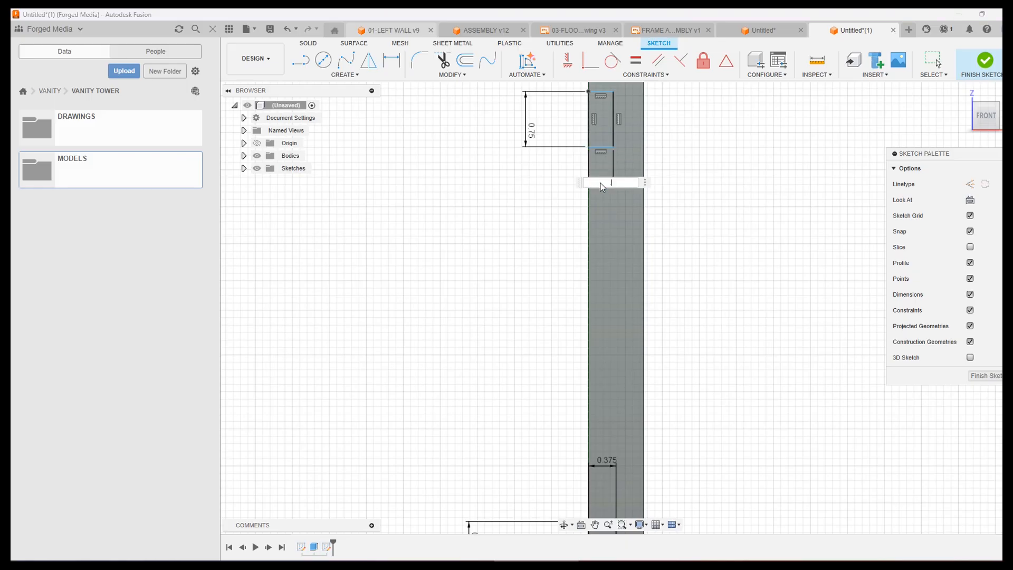
{"action": "key", "text": "Return"}
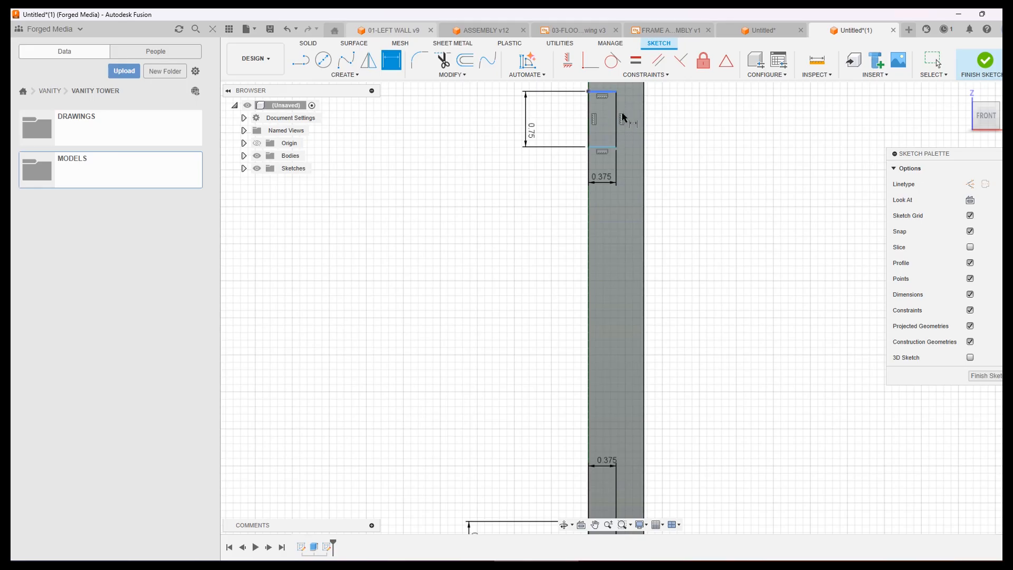
Dimension the underside of the middle rectangle 5.25 in above the panel's base
{"action": "scroll", "coordinate": [615, 407], "scroll_direction": "up", "scroll_amount": 1}
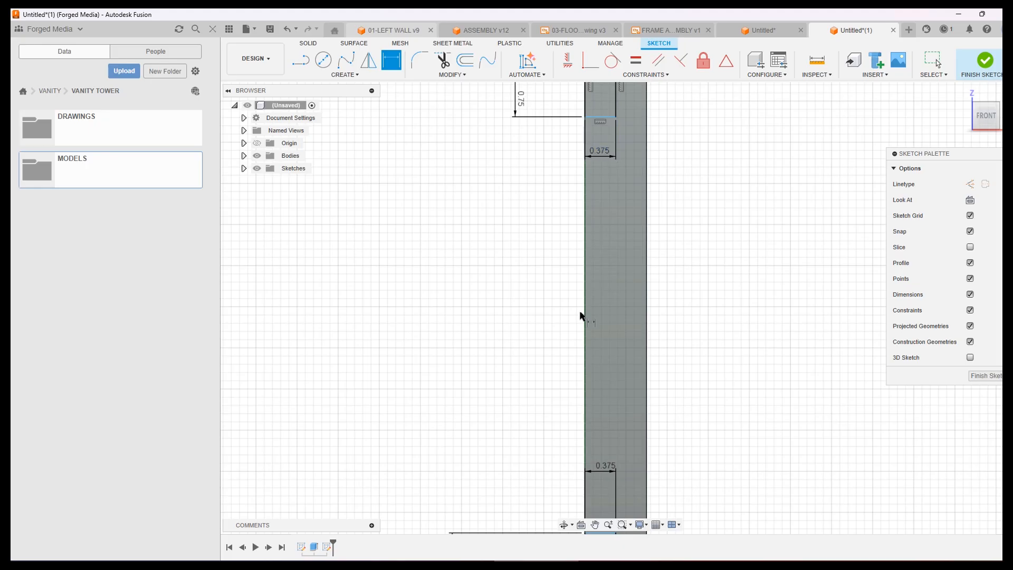
{"action": "middle_click_drag", "start_coordinate": [722, 202], "coordinate": [701, 287]}
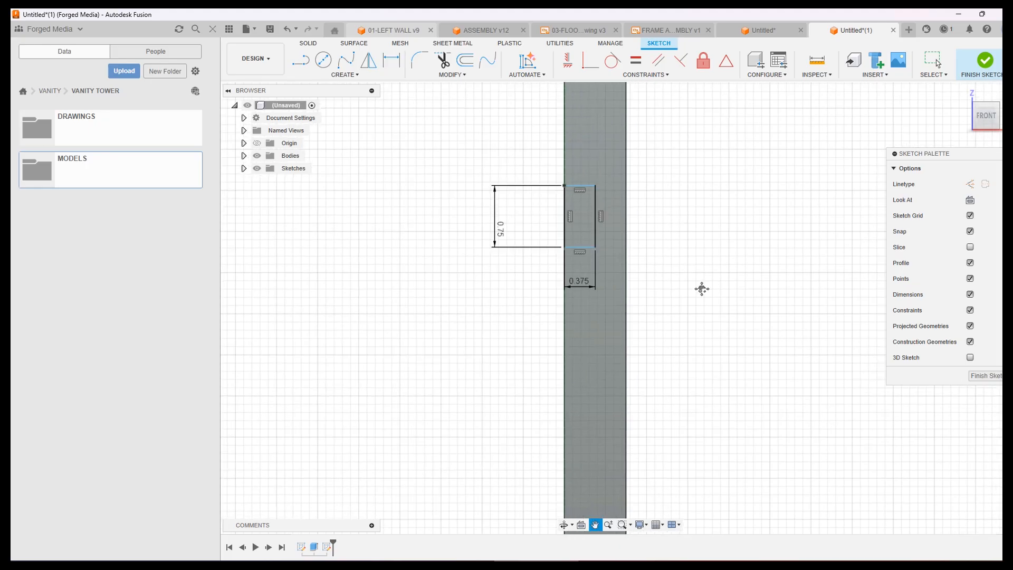
{"action": "scroll", "coordinate": [644, 364], "scroll_direction": "up", "scroll_amount": 3}
{"action": "scroll", "coordinate": [660, 331], "scroll_direction": "down", "scroll_amount": 7}
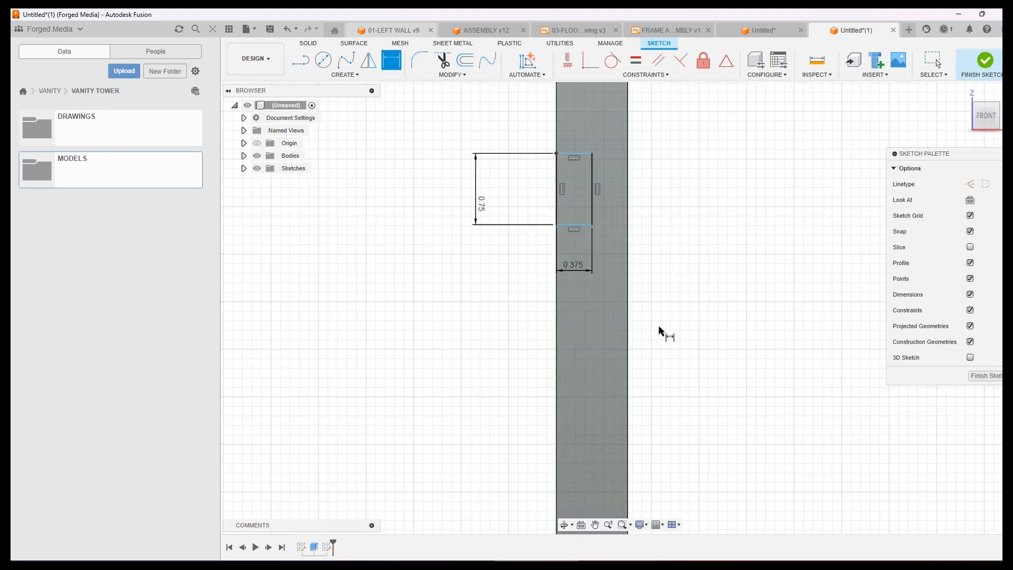
{"action": "mouse_move", "coordinate": [692, 320]}
{"action": "middle_mouse_down"}
{"action": "mouse_move", "coordinate": [693, 285]}
{"action": "mouse_move", "coordinate": [625, 74]}
{"action": "middle_mouse_up"}
{"action": "key", "text": "d"}
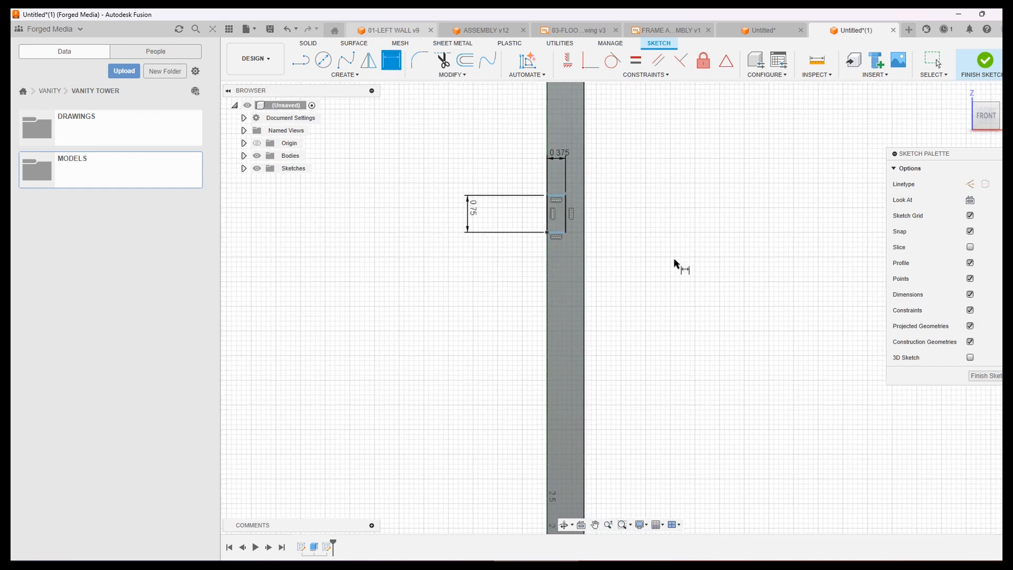
{"action": "scroll", "coordinate": [675, 269], "scroll_direction": "up", "scroll_amount": 3}
{"action": "scroll", "coordinate": [577, 430], "scroll_direction": "up", "scroll_amount": 1}
{"action": "scroll", "coordinate": [580, 425], "scroll_direction": "down", "scroll_amount": 7}
{"action": "middle_click_drag", "start_coordinate": [611, 425], "coordinate": [615, 305]}
{"action": "scroll", "coordinate": [580, 240], "scroll_direction": "down", "scroll_amount": 1}
{"action": "scroll", "coordinate": [578, 251], "scroll_direction": "up", "scroll_amount": 1}
{"action": "scroll", "coordinate": [579, 251], "scroll_direction": "up", "scroll_amount": 2}
{"action": "left_click", "coordinate": [552, 192]}
{"action": "left_click", "coordinate": [561, 517]}
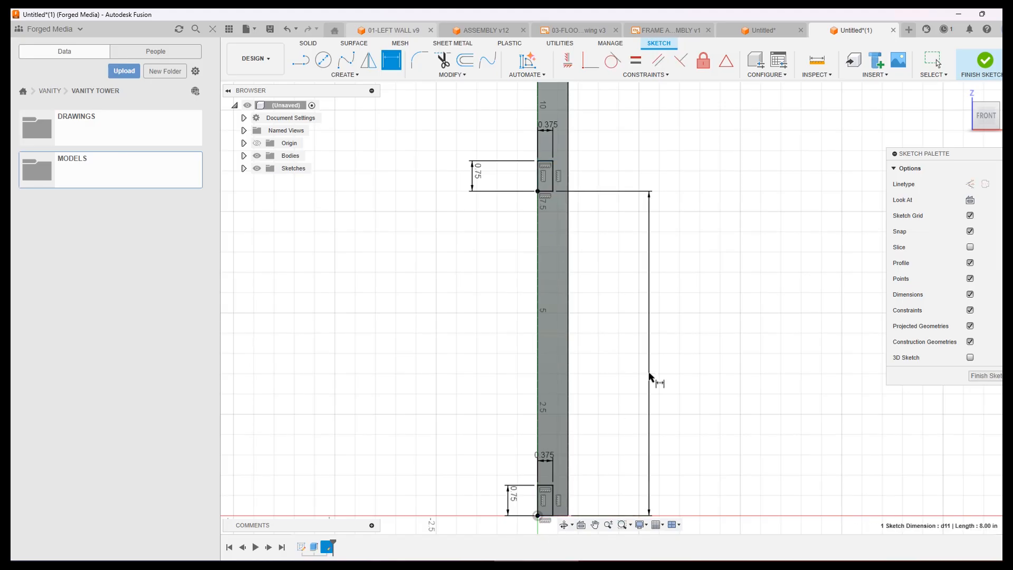
{"action": "left_click", "coordinate": [652, 380]}
{"action": "type", "text": "5"}
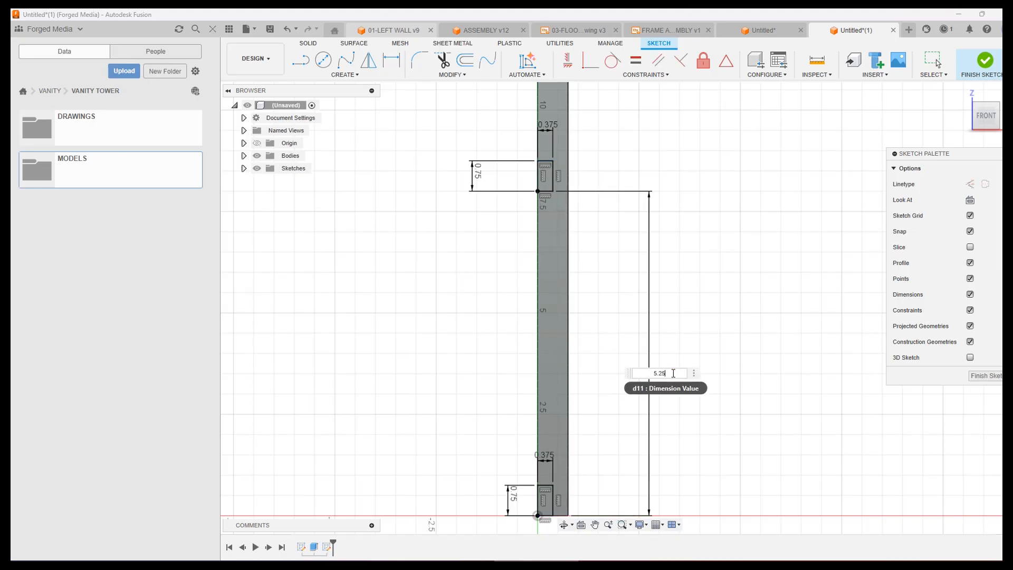
{"action": "type", "text": ".25"}
{"action": "key", "text": "Return"}
Dimension the underside of the upper rectangle 11 in above the panel's base
{"action": "scroll", "coordinate": [660, 300], "scroll_direction": "down", "scroll_amount": 5}
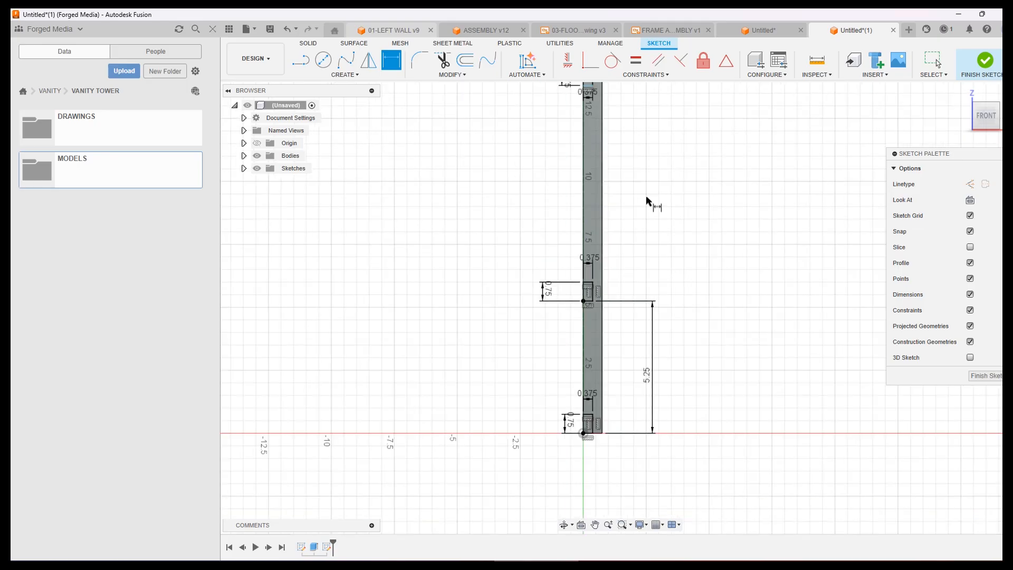
{"action": "left_click", "coordinate": [592, 86]}
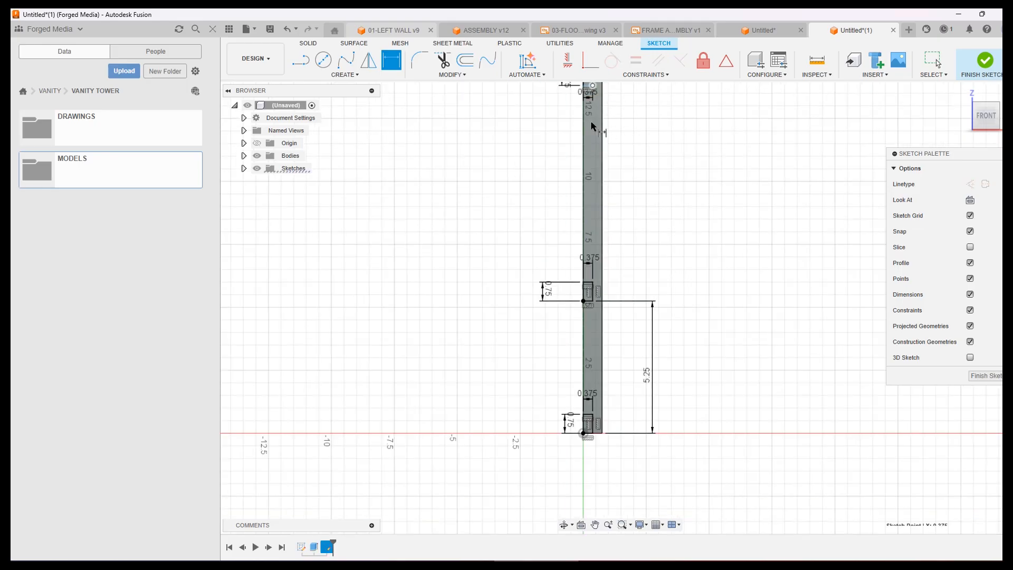
{"action": "left_click", "coordinate": [600, 433]}
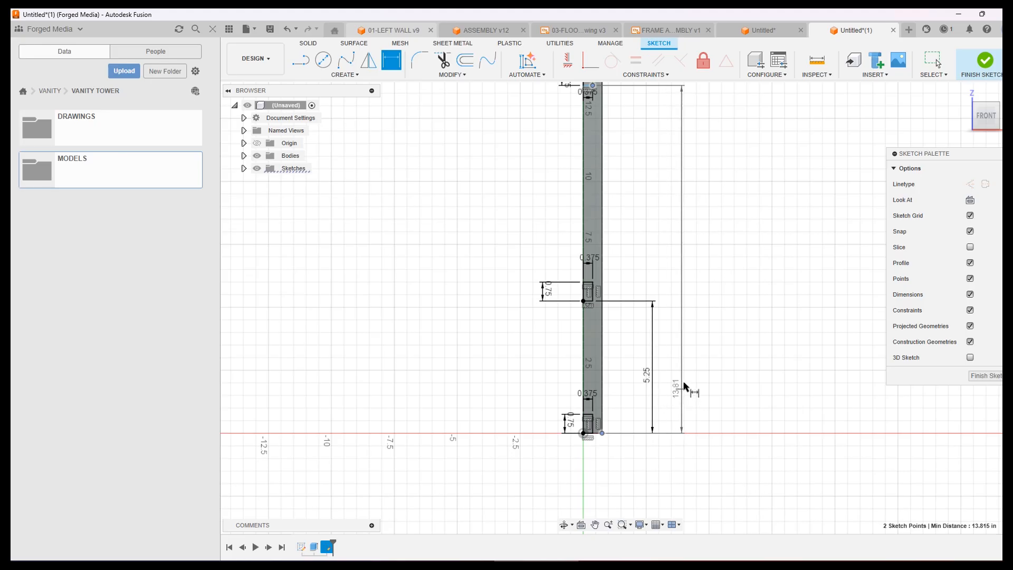
{"action": "left_click", "coordinate": [684, 369]}
{"action": "type", "text": "11"}
{"action": "key", "text": "Return"}
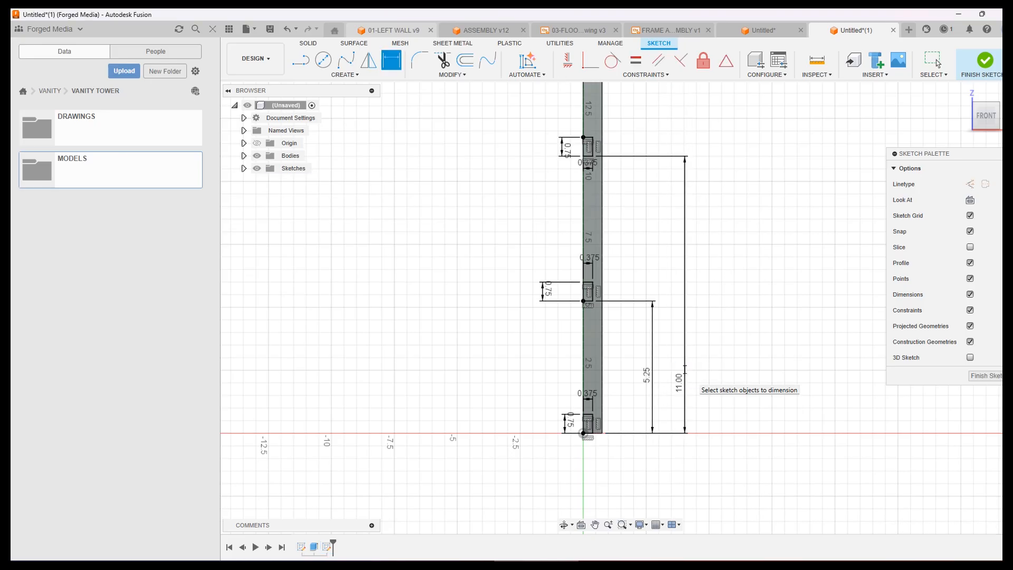
Draw a two-point rectangle downward from the panel's top-left corner, about halfway across the panel's thickness
{"action": "scroll", "coordinate": [681, 209], "scroll_direction": "down", "scroll_amount": 4}
{"action": "scroll", "coordinate": [704, 153], "scroll_direction": "down", "scroll_amount": 2}
{"action": "scroll", "coordinate": [671, 220], "scroll_direction": "up", "scroll_amount": 3}
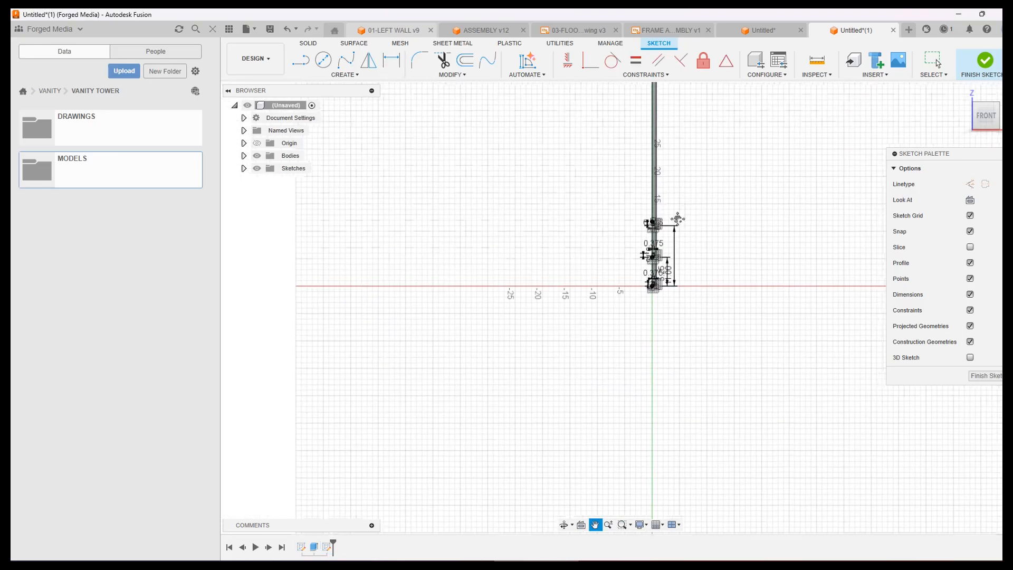
{"action": "scroll", "coordinate": [597, 238], "scroll_direction": "up", "scroll_amount": 3}
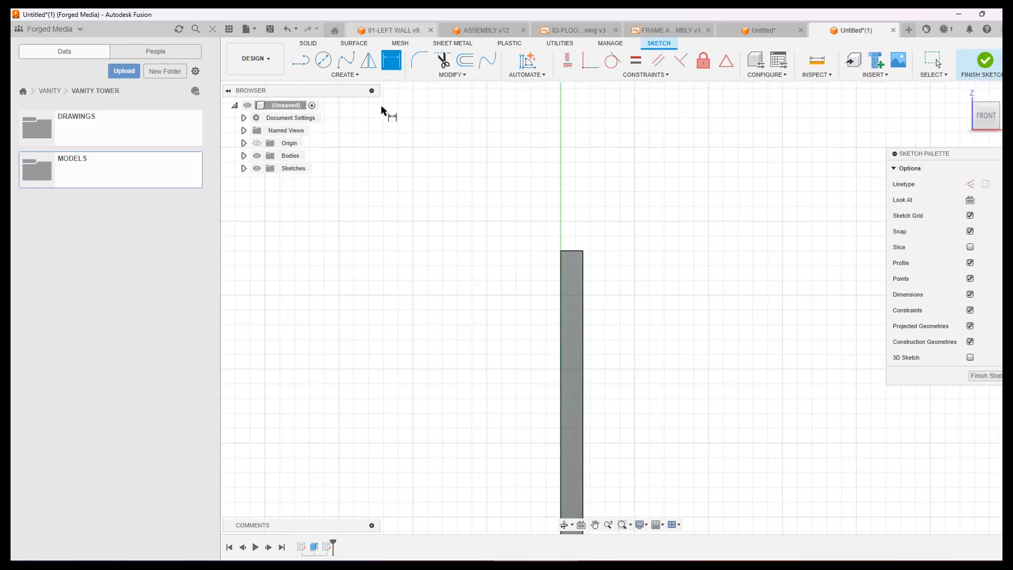
{"action": "left_click", "coordinate": [345, 74]}
{"action": "mouse_move", "coordinate": [364, 97]}
{"action": "left_click", "coordinate": [419, 98]}
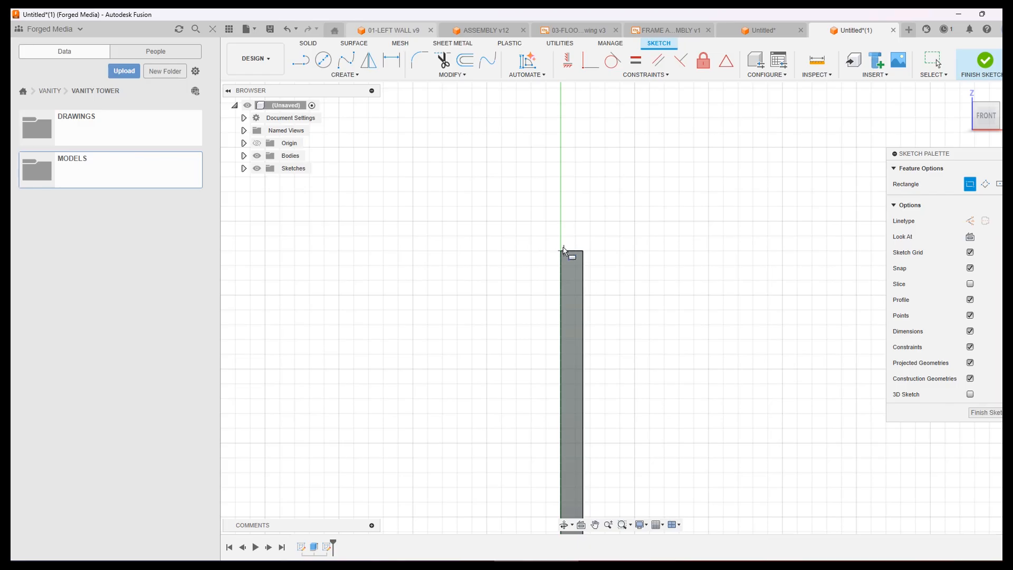
{"action": "left_click", "coordinate": [561, 251]}
{"action": "left_click", "coordinate": [571, 284]}
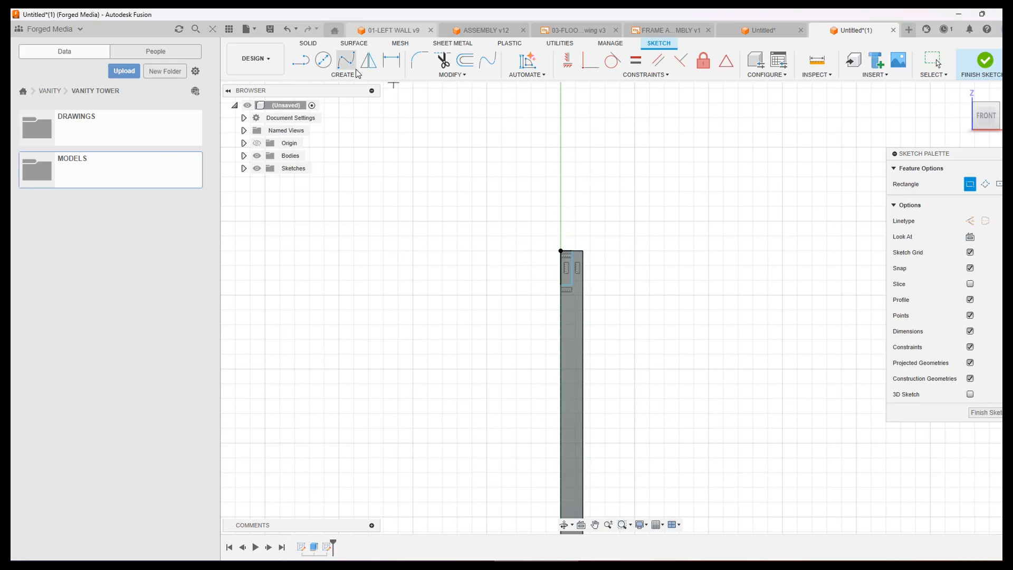
Set the top rectangle's height to 0.75 in and its width to 0.375 in, then finish the sketch
{"action": "left_click", "coordinate": [385, 60]}
{"action": "left_click", "coordinate": [570, 267]}
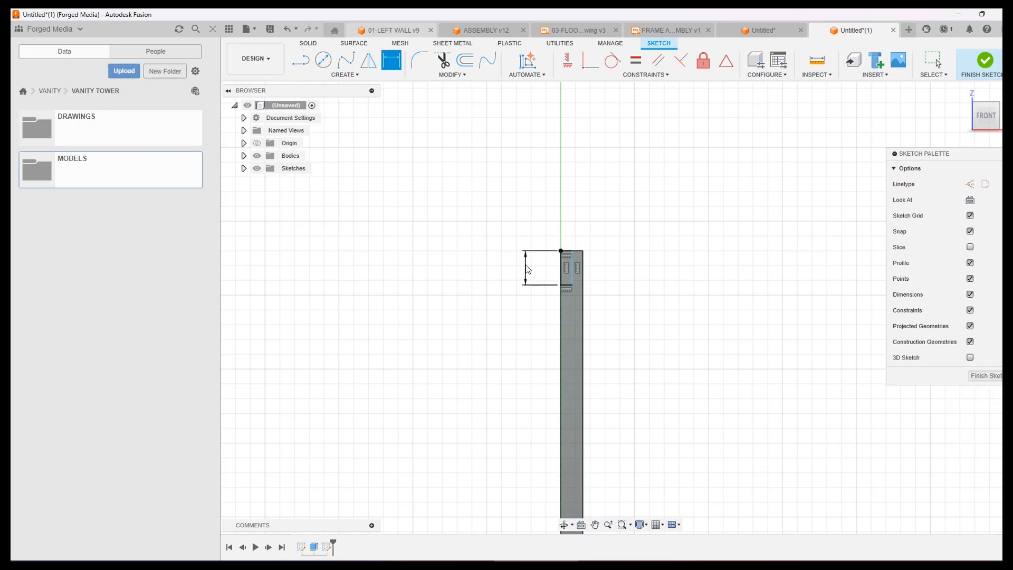
{"action": "left_click", "coordinate": [526, 266]}
{"action": "type", "text": ".75"}
{"action": "key", "text": "Return"}
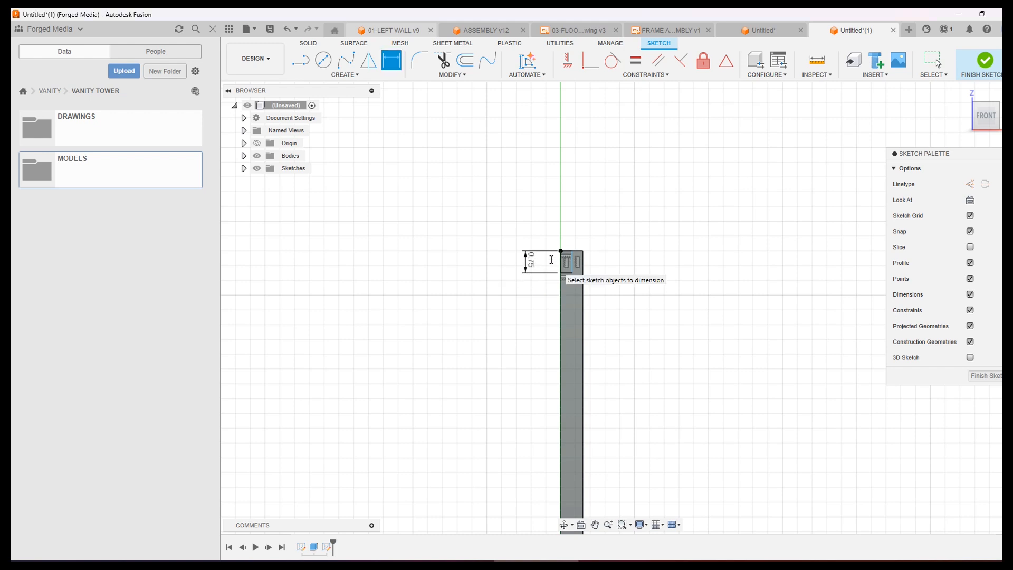
{"action": "left_click", "coordinate": [567, 276]}
{"action": "left_click", "coordinate": [570, 311]}
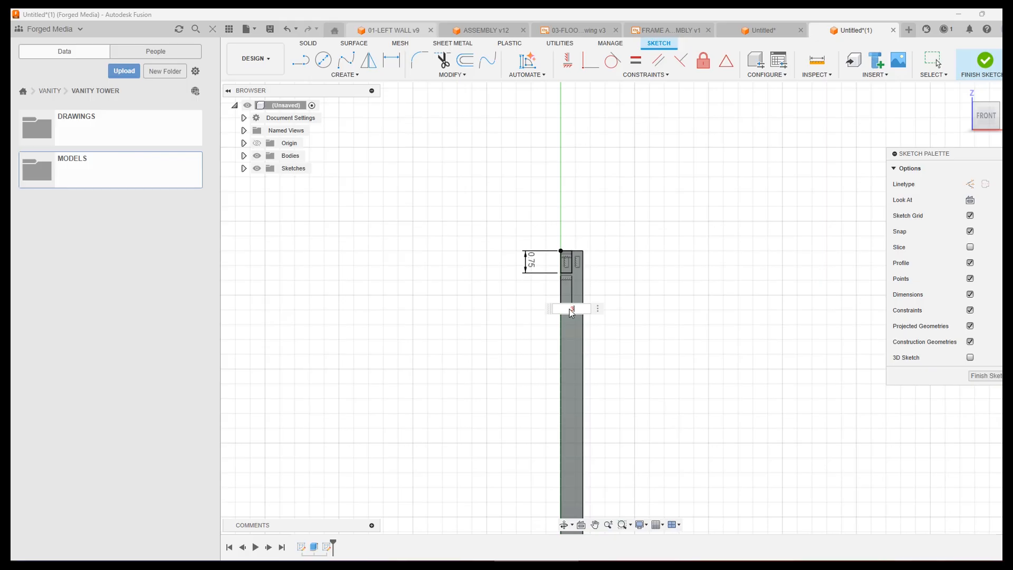
{"action": "key", "text": "Return"}
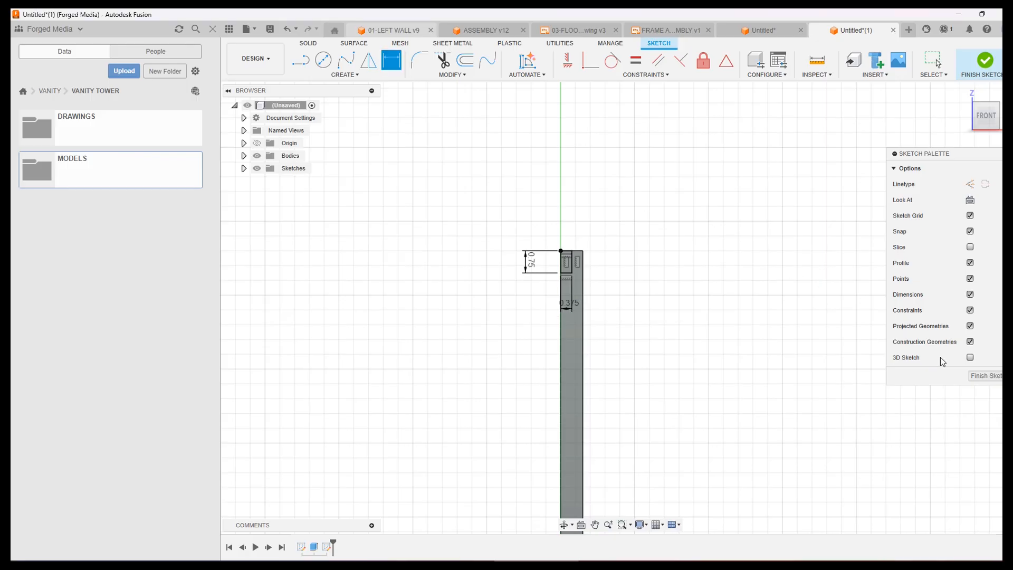
{"action": "left_click", "coordinate": [985, 376]}
Start an extrusion with the Cut operation and select the four rabbet and dado profiles along the panel's edge
{"action": "key", "text": "e"}
{"action": "key", "text": "Escape"}
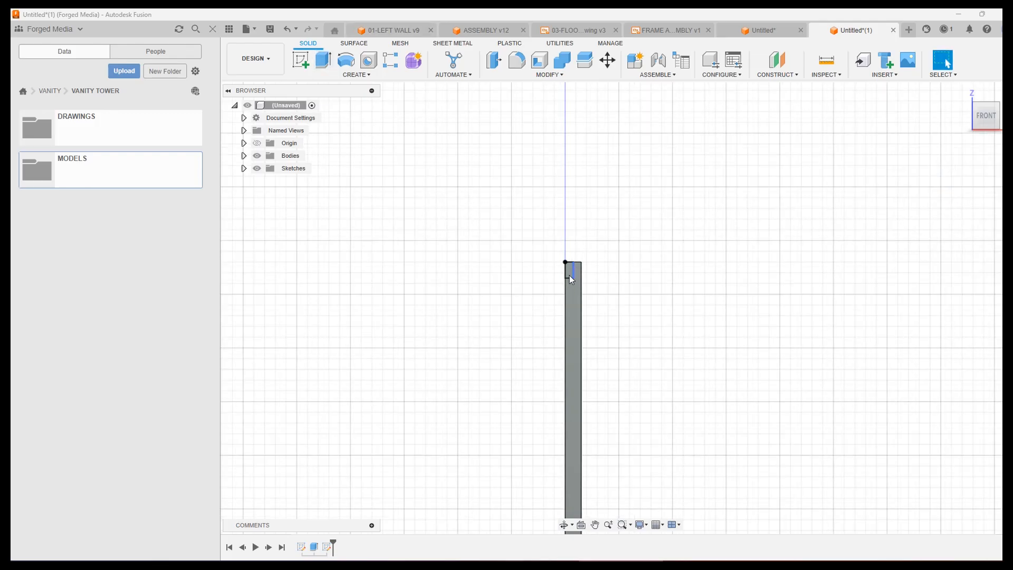
{"action": "left_click", "coordinate": [323, 61]}
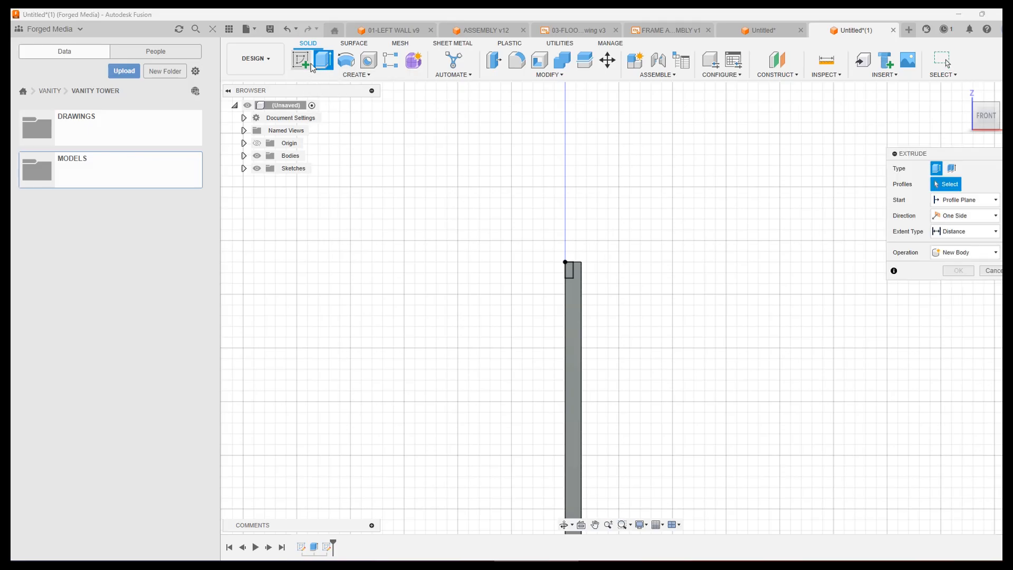
{"action": "left_click", "coordinate": [947, 252]}
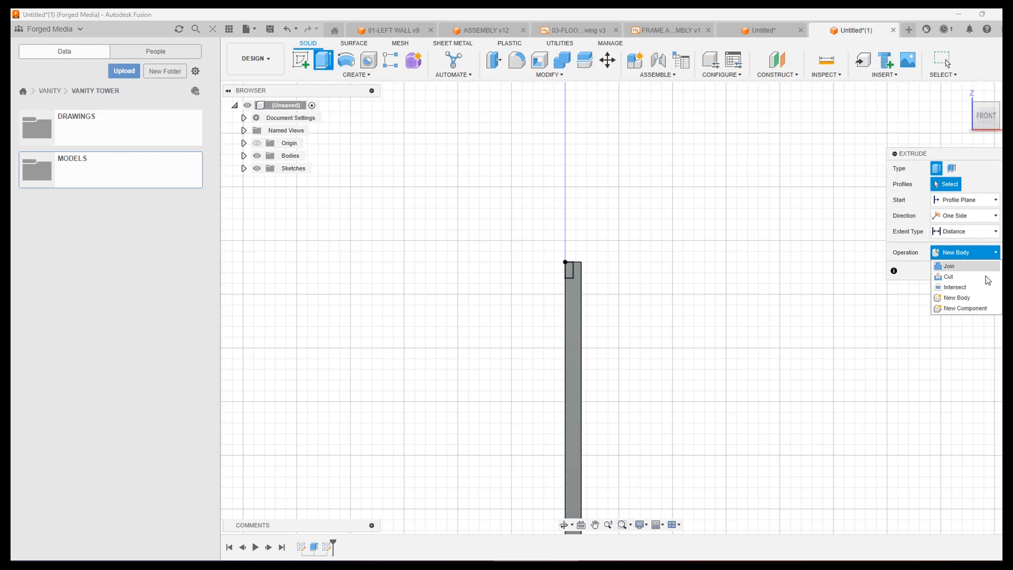
{"action": "left_click", "coordinate": [950, 272]}
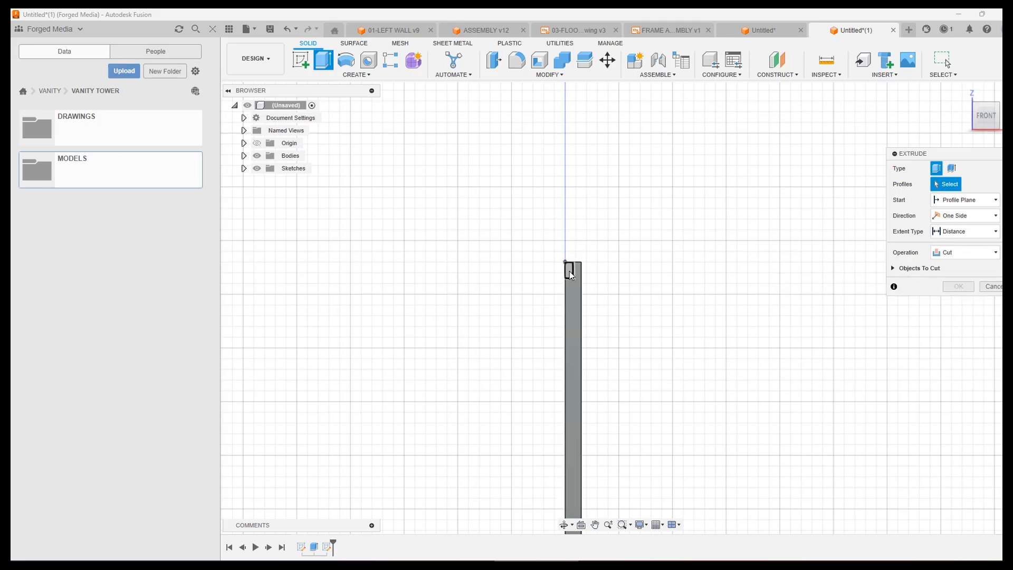
{"action": "left_click", "coordinate": [569, 271]}
{"action": "scroll", "coordinate": [671, 388], "scroll_direction": "up", "scroll_amount": 2}
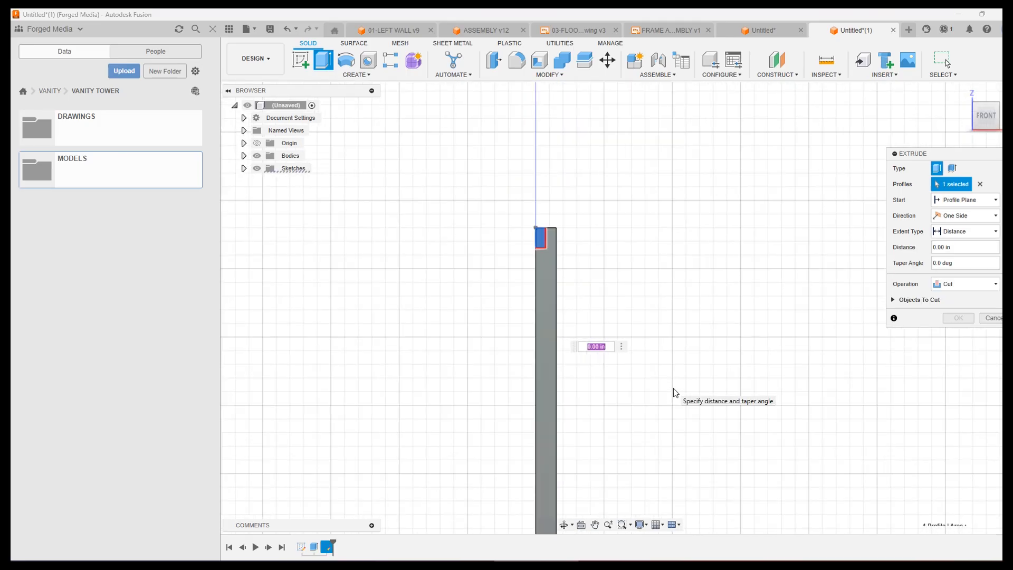
{"action": "middle_click_drag", "start_coordinate": [647, 424], "coordinate": [687, 181]}
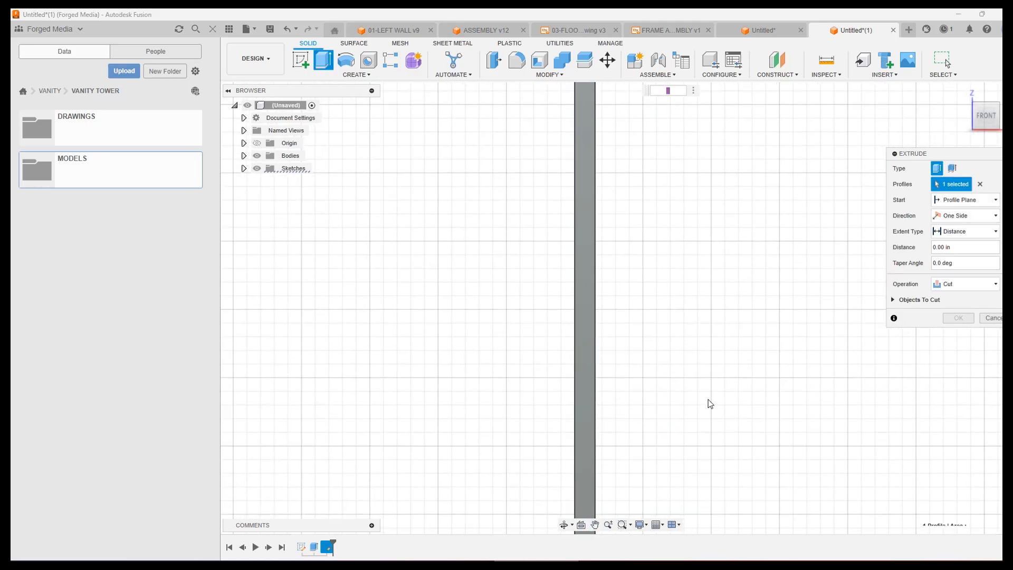
{"action": "scroll", "coordinate": [711, 355], "scroll_direction": "up", "scroll_amount": 3}
{"action": "scroll", "coordinate": [677, 384], "scroll_direction": "down", "scroll_amount": 5}
{"action": "middle_click_drag", "start_coordinate": [660, 450], "coordinate": [630, 220]}
{"action": "left_click", "coordinate": [614, 341]}
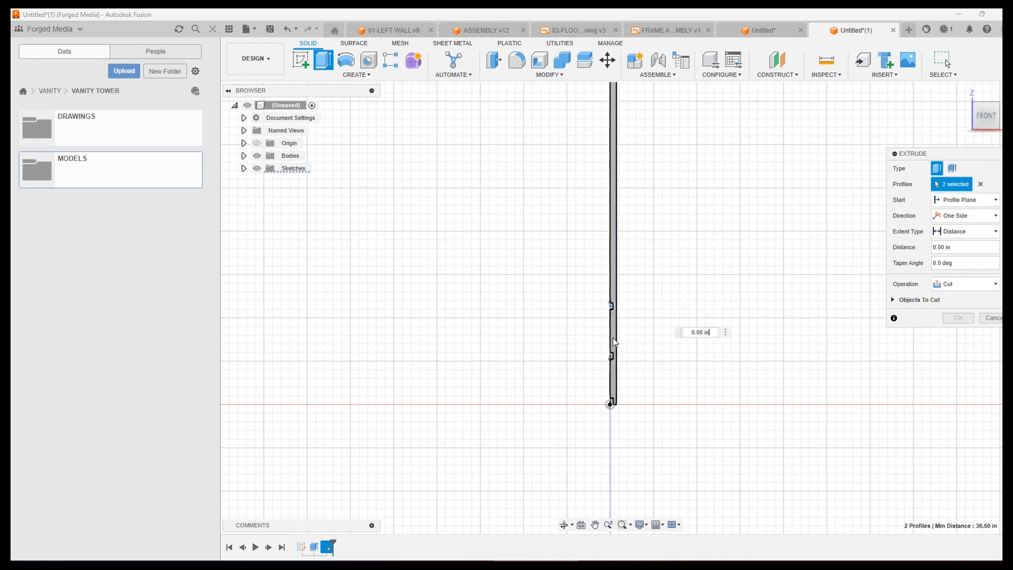
{"action": "left_click", "coordinate": [611, 356]}
{"action": "left_click", "coordinate": [613, 404]}
Set the cut's extent to All, flip its direction into the panel, and complete the cut
{"action": "middle_click_drag", "start_coordinate": [709, 301], "coordinate": [671, 321], "text": "shift"}
{"action": "left_click", "coordinate": [953, 233]}
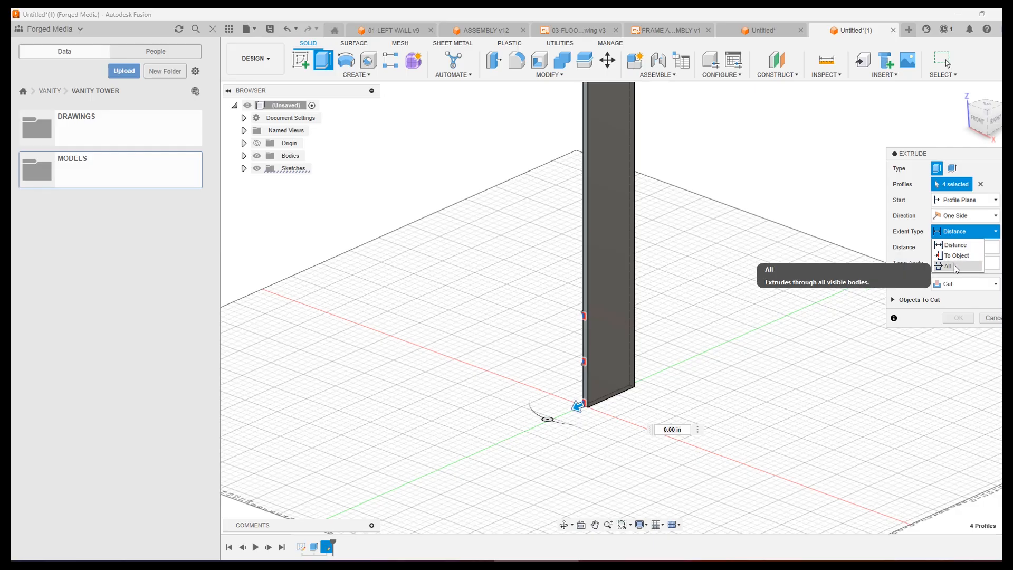
{"action": "left_click", "coordinate": [954, 266]}
{"action": "left_click", "coordinate": [937, 247]}
{"action": "middle_click_drag", "start_coordinate": [655, 204], "coordinate": [640, 292]}
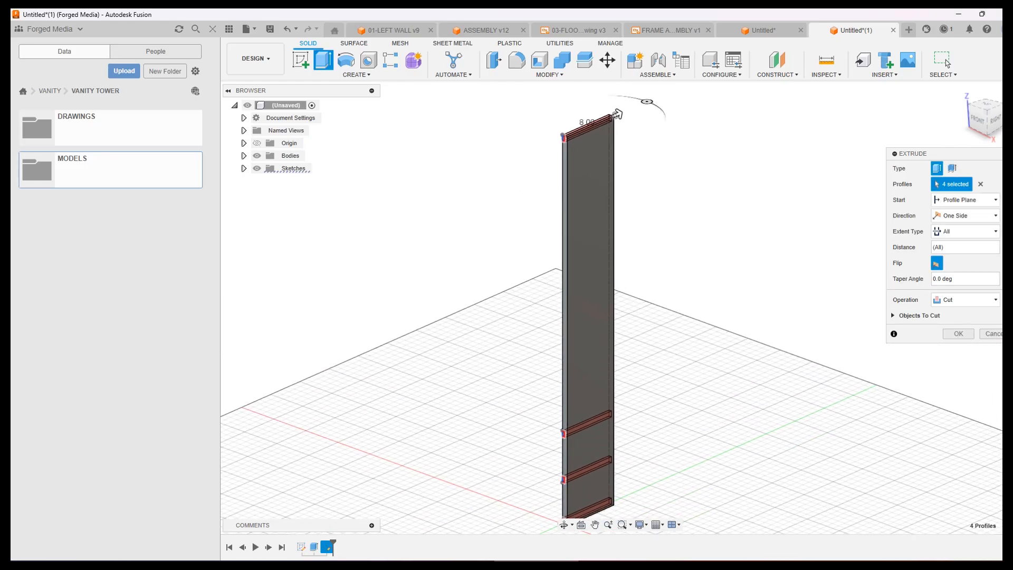
{"action": "left_click", "coordinate": [958, 334]}
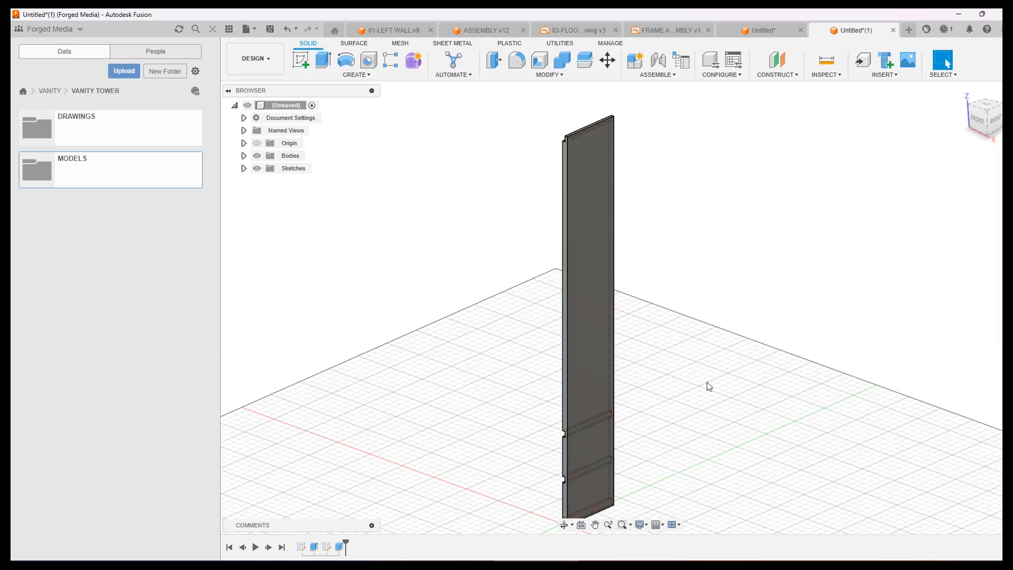
Save the notched panel as 01-SIDE WALL in the VANITY TOWER folder
{"action": "middle_click_drag", "start_coordinate": [707, 386], "coordinate": [699, 409], "text": "shift"}
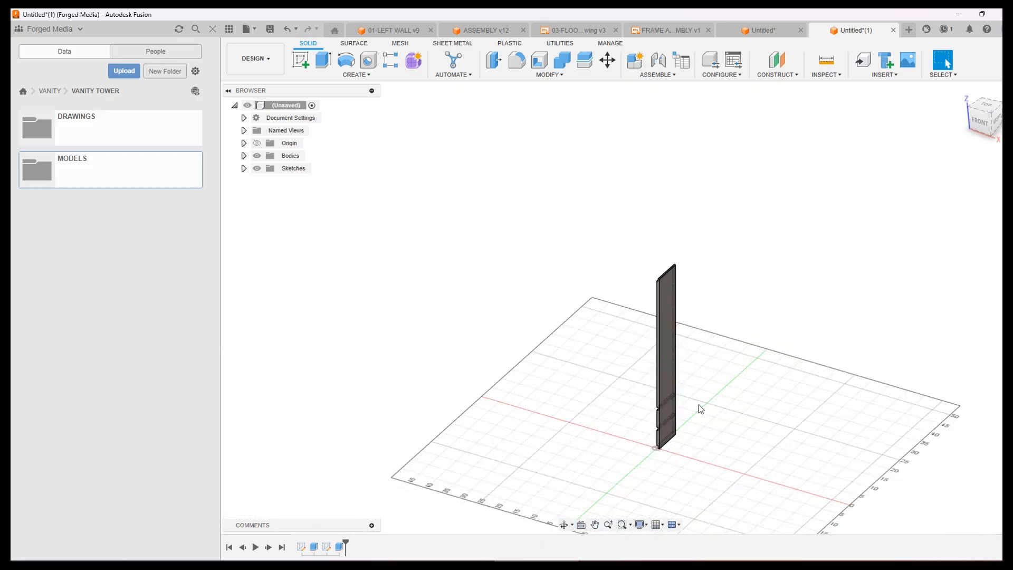
{"action": "scroll", "coordinate": [611, 439], "scroll_direction": "down", "scroll_amount": 1}
{"action": "scroll", "coordinate": [611, 438], "scroll_direction": "up", "scroll_amount": 6}
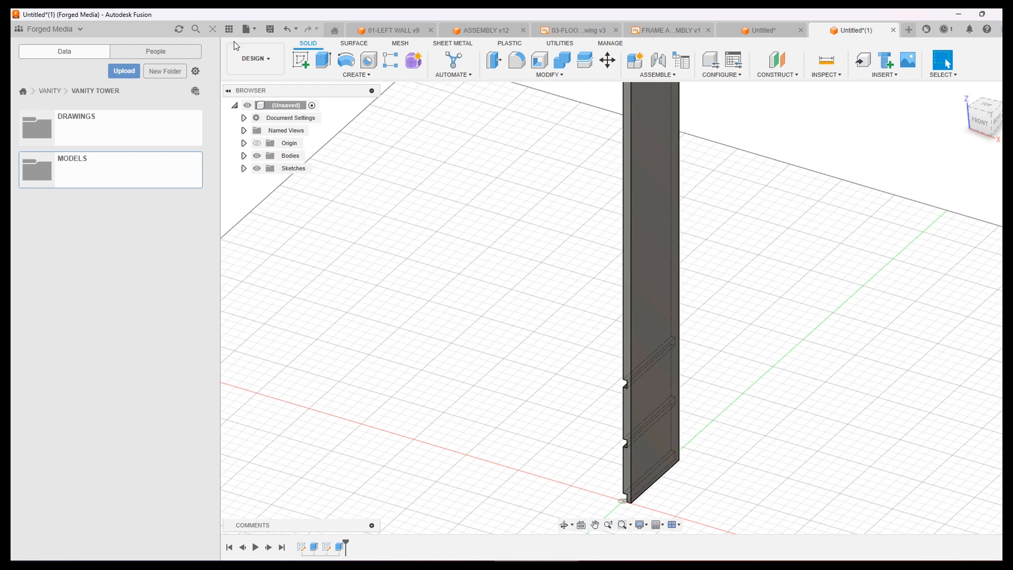
{"action": "left_click", "coordinate": [270, 30]}
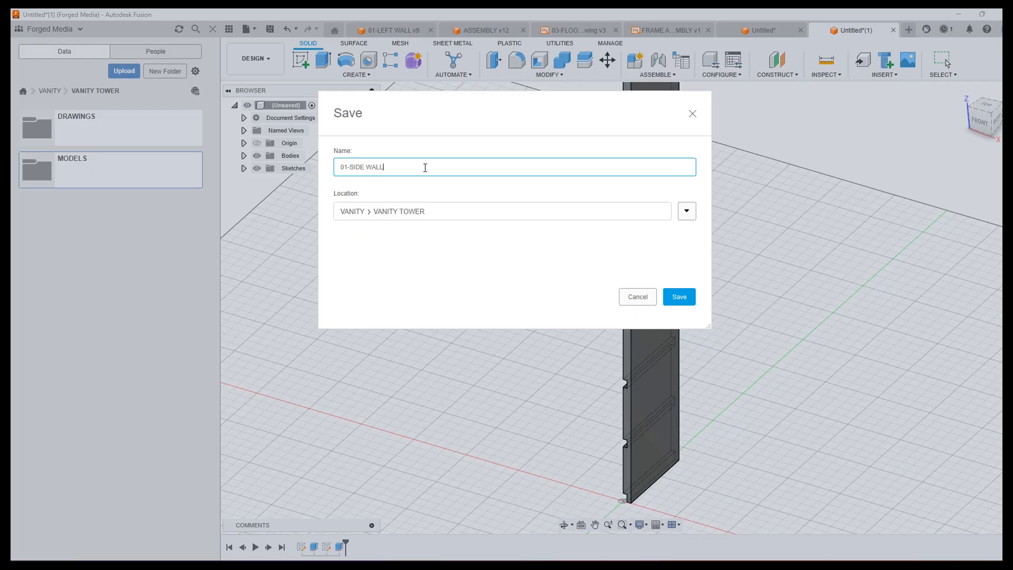
{"action": "key", "text": "Return"}
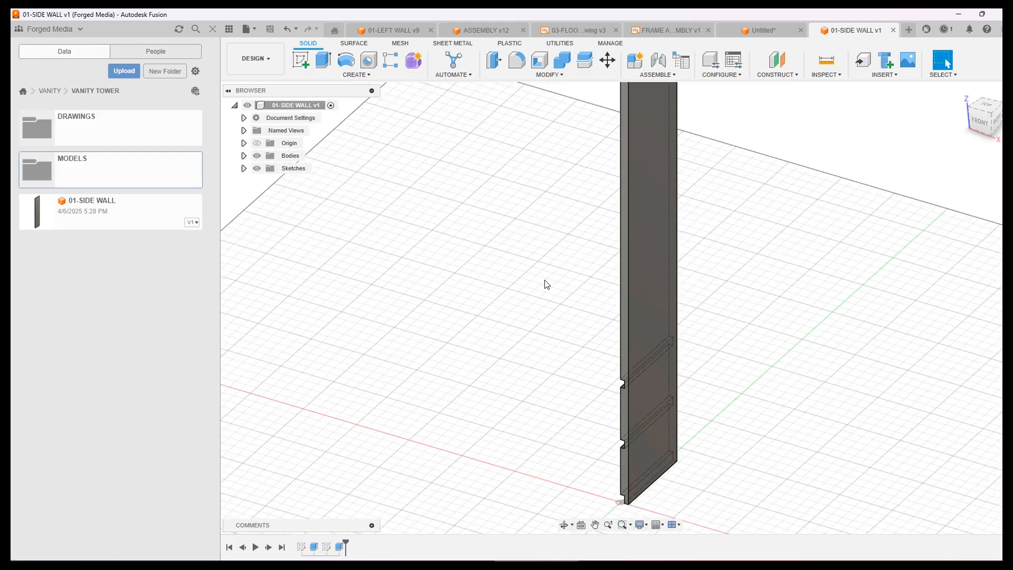
{"action": "scroll", "coordinate": [544, 280], "scroll_direction": "down", "scroll_amount": 2}
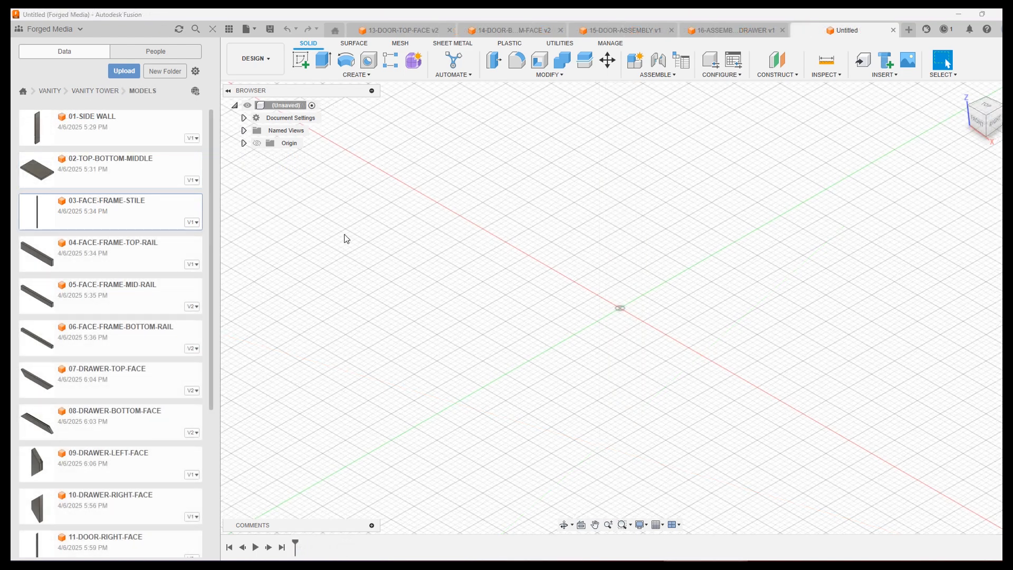
Insert 06-FACE-FRAME-BOTTOM-RAIL from the MODELS folder into the new design at its default position, grounded to parent
{"action": "scroll", "coordinate": [97, 239], "scroll_direction": "down", "scroll_amount": 3}
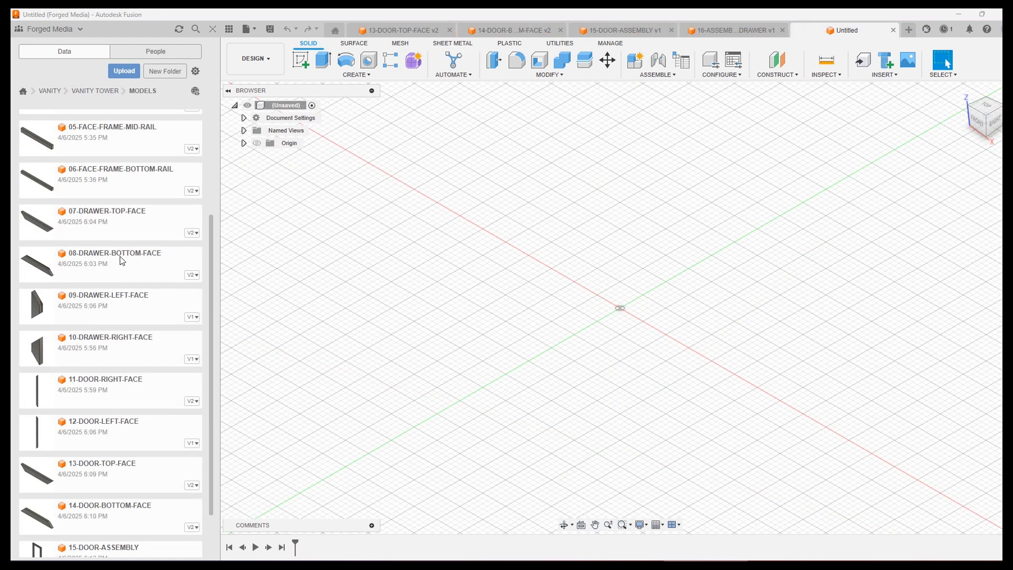
{"action": "scroll", "coordinate": [121, 260], "scroll_direction": "up", "scroll_amount": 3}
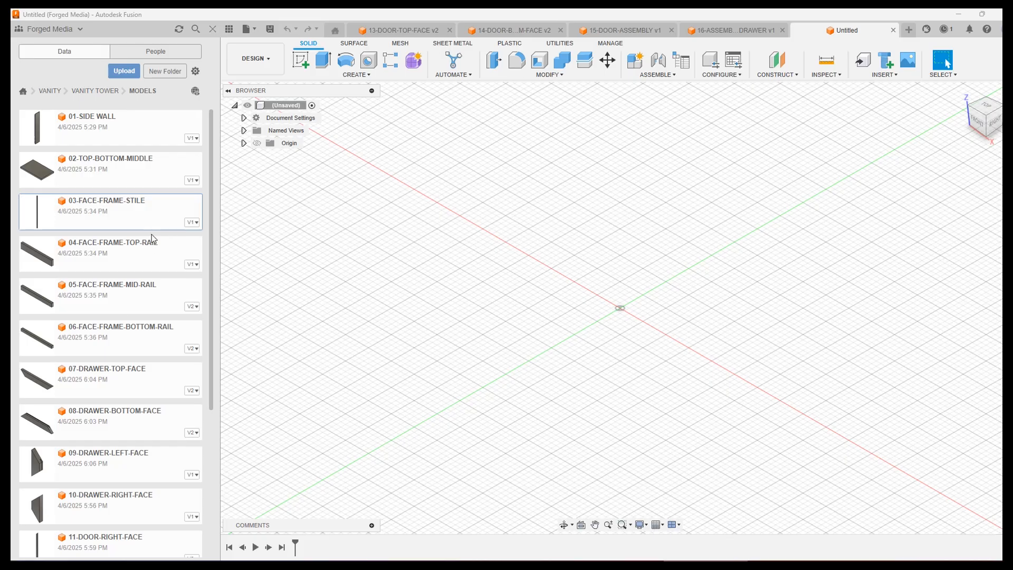
{"action": "left_click", "coordinate": [140, 353]}
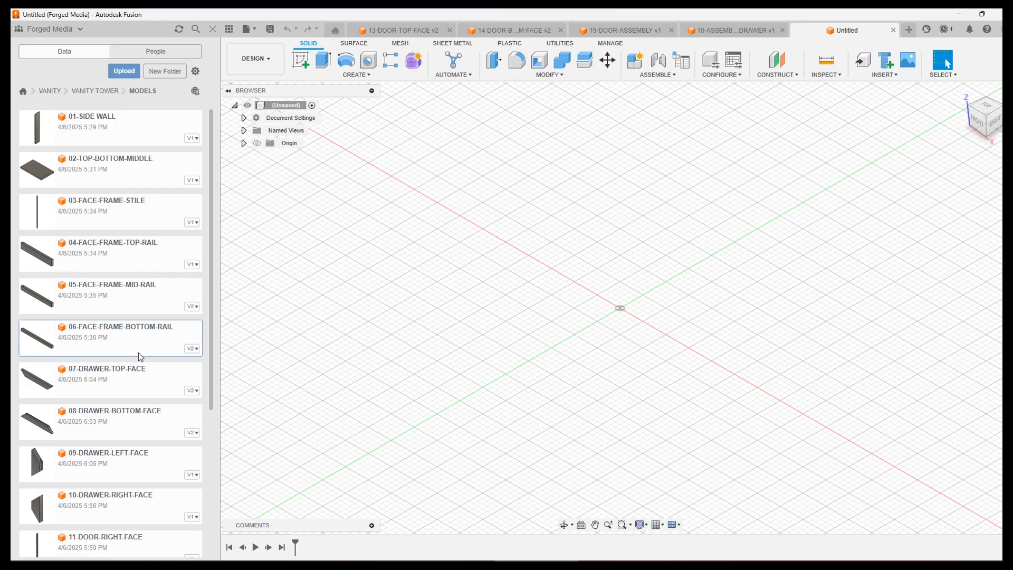
{"action": "left_click_drag", "start_coordinate": [88, 340], "coordinate": [610, 293]}
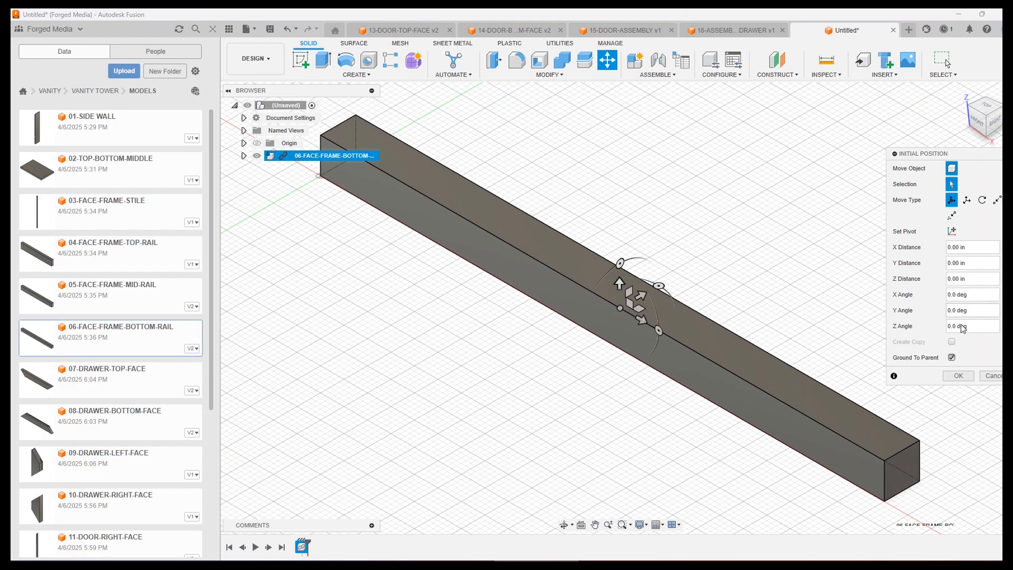
{"action": "left_click", "coordinate": [958, 376]}
{"action": "scroll", "coordinate": [425, 306], "scroll_direction": "up", "scroll_amount": 2}
{"action": "scroll", "coordinate": [428, 307], "scroll_direction": "down", "scroll_amount": 6}
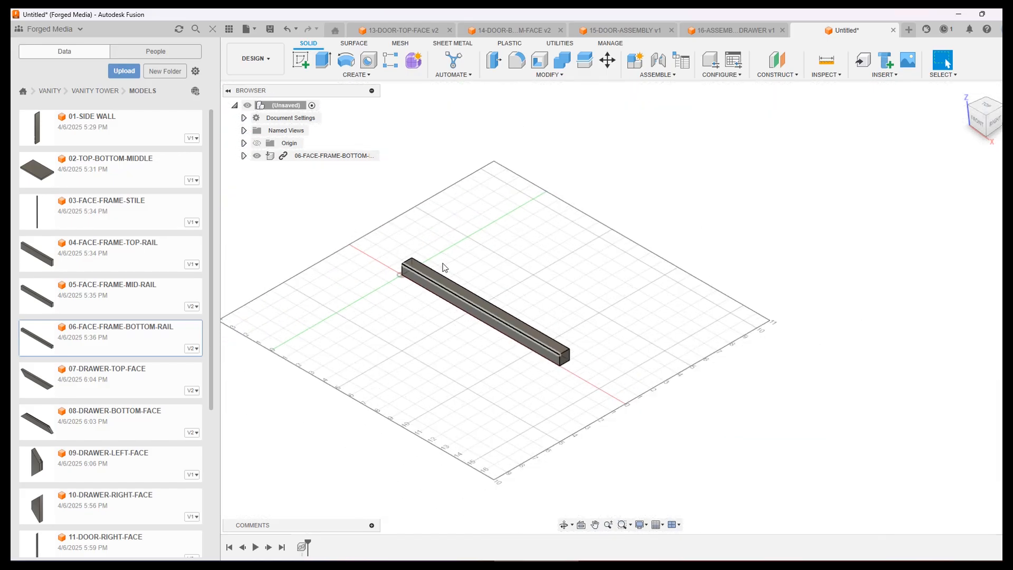
Insert 03-FACE-FRAME-STILE from the MODELS folder and place it at an X distance of -2.00 in
{"action": "left_click_drag", "start_coordinate": [122, 218], "coordinate": [374, 215]}
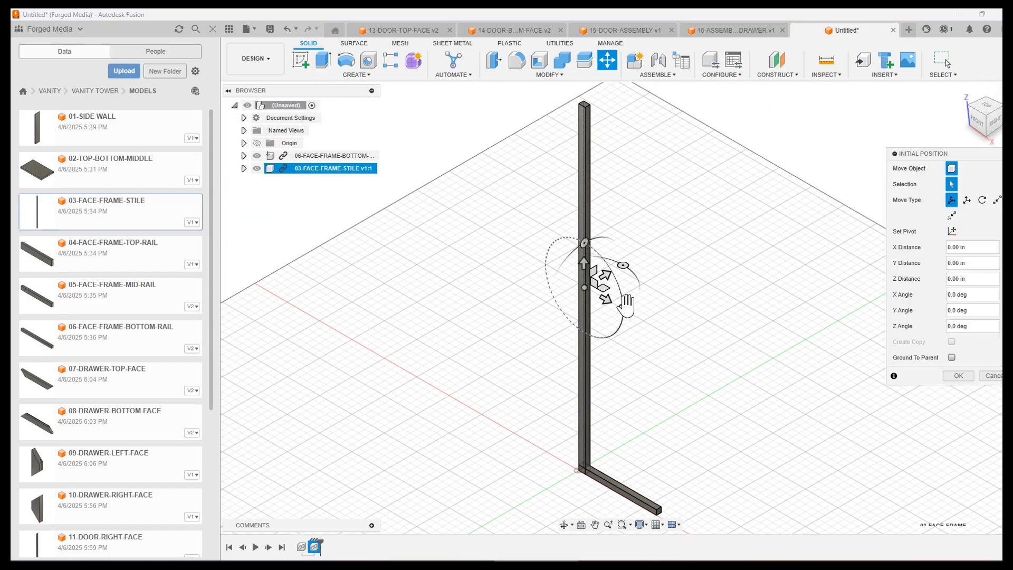
{"action": "left_click_drag", "start_coordinate": [605, 298], "coordinate": [592, 292]}
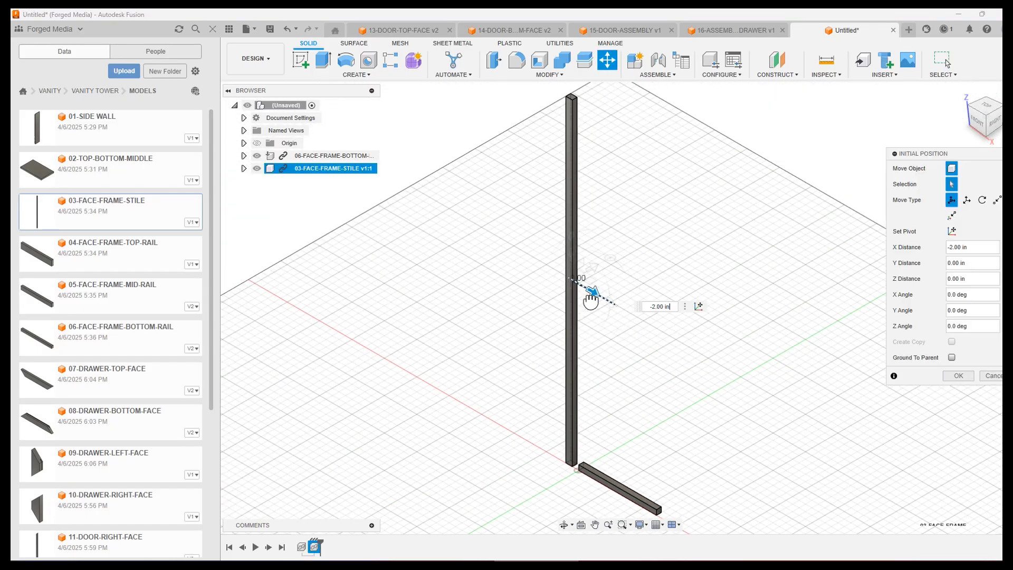
{"action": "left_click", "coordinate": [958, 379]}
Joint the stile's lower front inner corner to the lower front corner of the bottom rail's adjacent end, with zero offsets
{"action": "scroll", "coordinate": [579, 469], "scroll_direction": "up", "scroll_amount": 9}
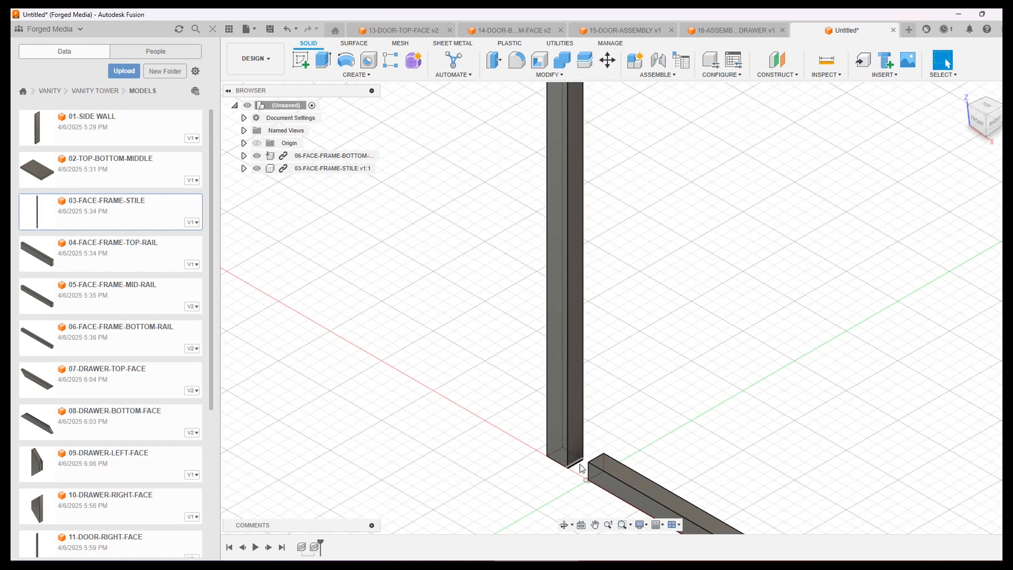
{"action": "middle_click_drag", "start_coordinate": [692, 422], "coordinate": [671, 322]}
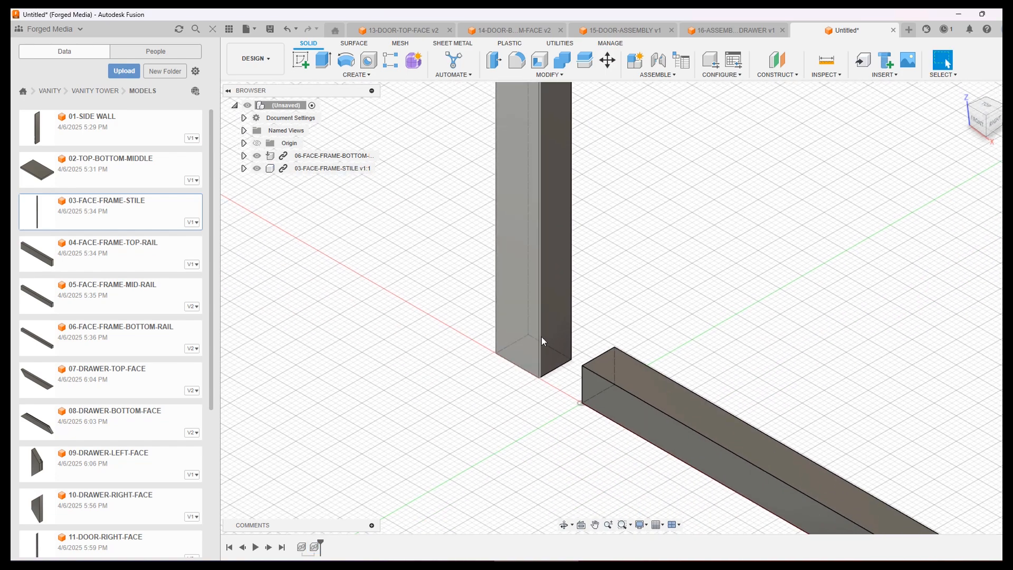
{"action": "scroll", "coordinate": [549, 329], "scroll_direction": "up", "scroll_amount": 5}
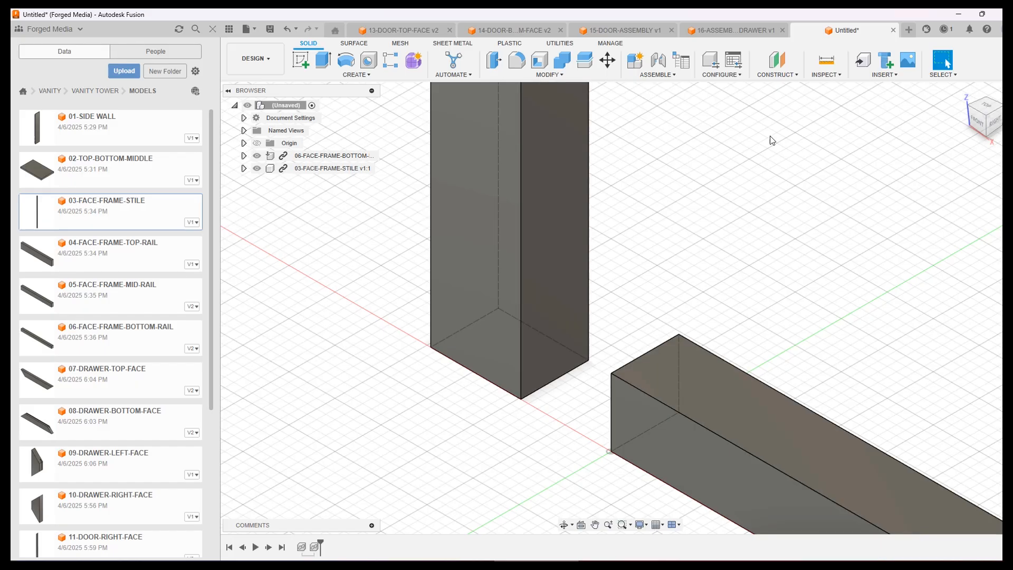
{"action": "left_click", "coordinate": [658, 59]}
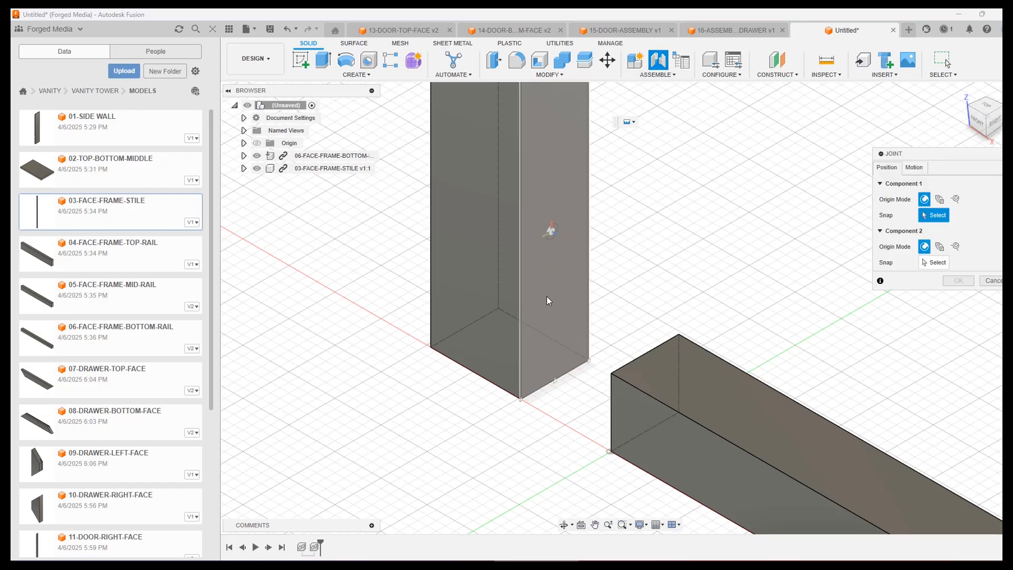
{"action": "left_click", "coordinate": [519, 398]}
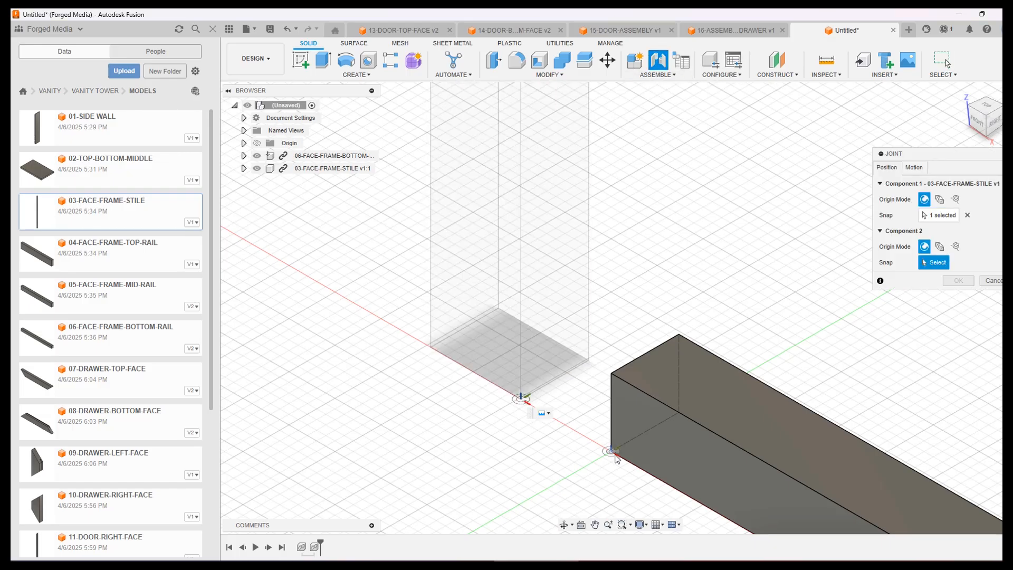
{"action": "left_click", "coordinate": [615, 455]}
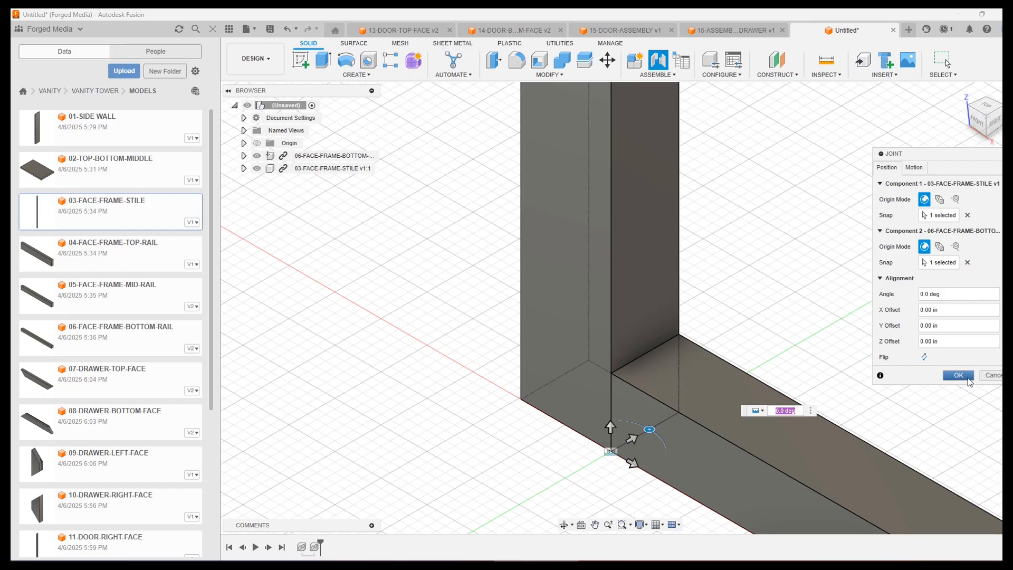
{"action": "left_click", "coordinate": [958, 375]}
Insert a second 03-FACE-FRAME-STILE from the MODELS folder and place it at an X distance of 14.00 in
{"action": "scroll", "coordinate": [829, 382], "scroll_direction": "down", "scroll_amount": 6}
{"action": "scroll", "coordinate": [870, 383], "scroll_direction": "down", "scroll_amount": 3}
{"action": "middle_click_drag", "start_coordinate": [649, 353], "coordinate": [416, 343]}
{"action": "left_click_drag", "start_coordinate": [130, 221], "coordinate": [677, 381]}
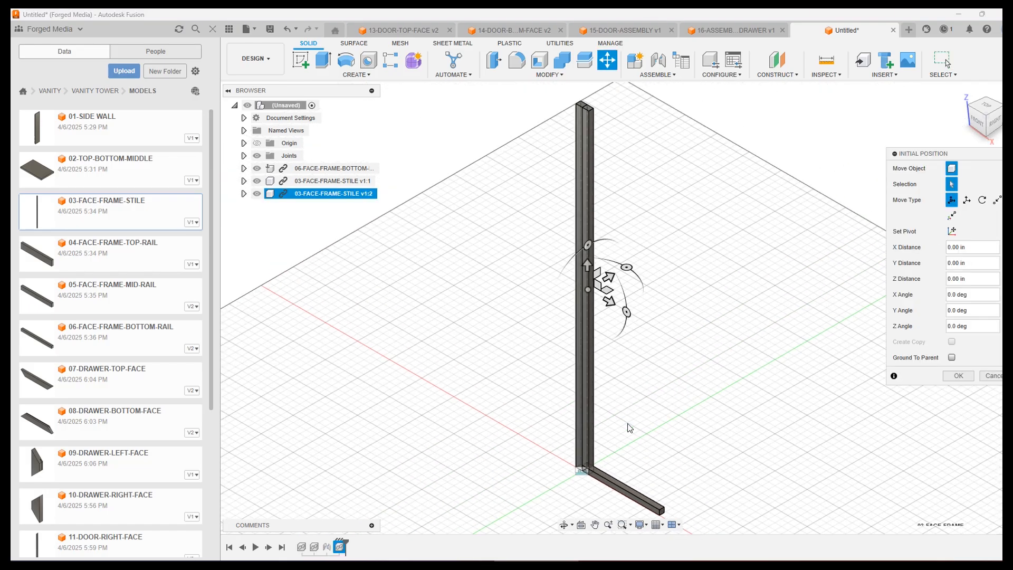
{"action": "left_click_drag", "start_coordinate": [607, 296], "coordinate": [702, 361]}
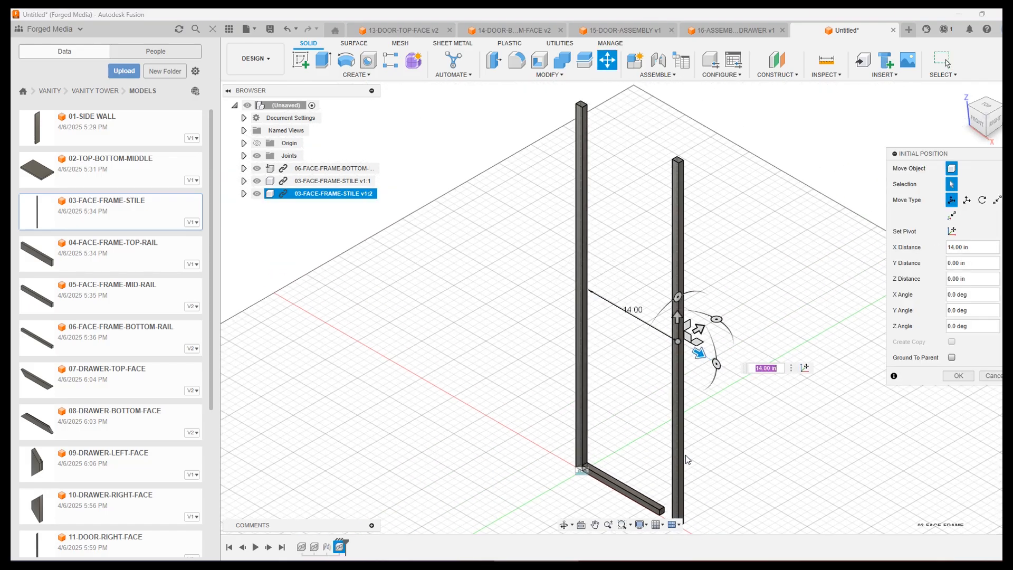
{"action": "scroll", "coordinate": [699, 338], "scroll_direction": "up", "scroll_amount": 5}
{"action": "scroll", "coordinate": [650, 325], "scroll_direction": "up", "scroll_amount": 3}
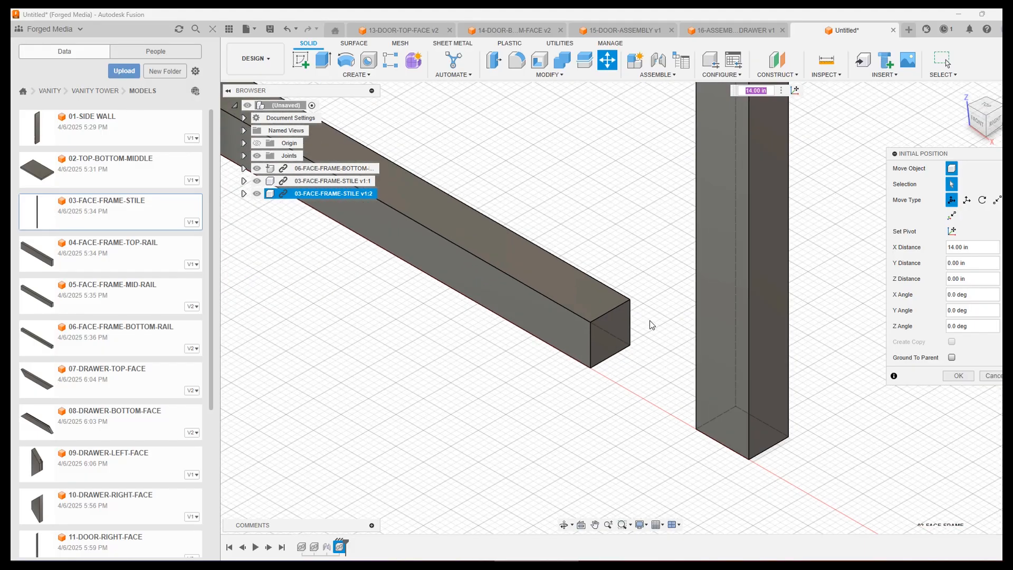
{"action": "left_click", "coordinate": [974, 377]}
Joint the second stile's lower front inner corner to the lower front corner of the bottom rail's free end
{"action": "left_click", "coordinate": [658, 60]}
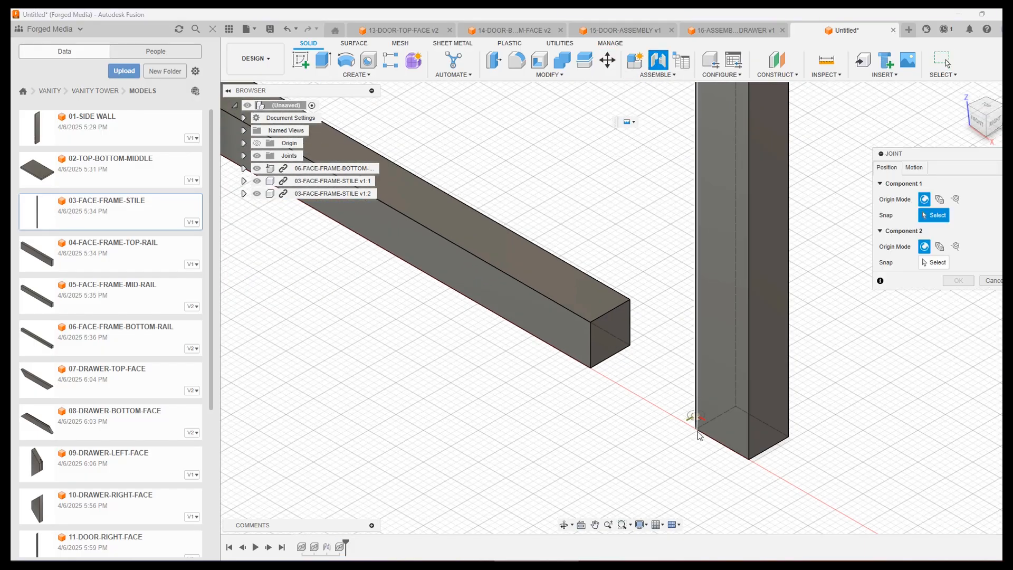
{"action": "left_click", "coordinate": [697, 429]}
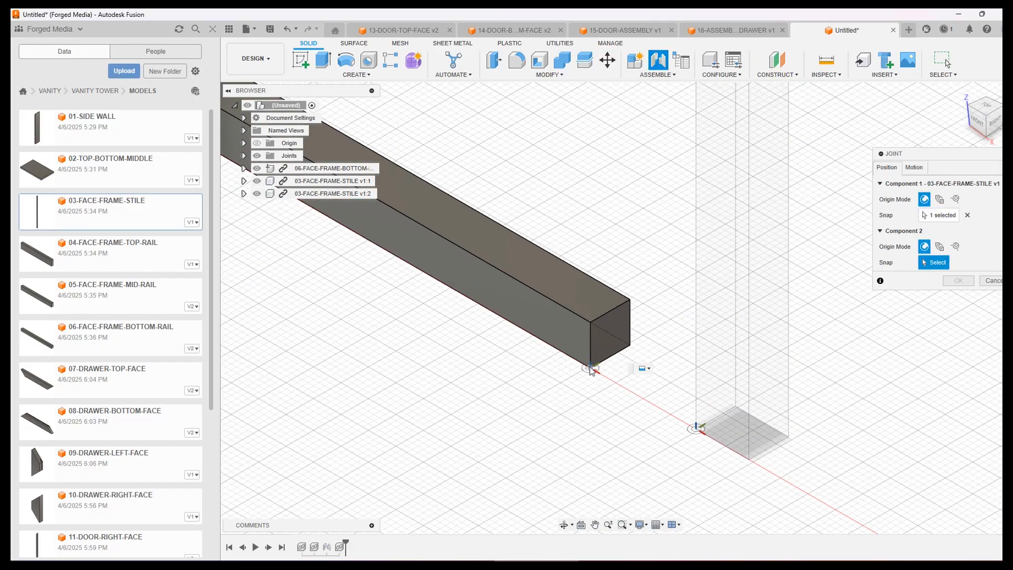
{"action": "left_click", "coordinate": [591, 366]}
{"action": "key", "text": "Return"}
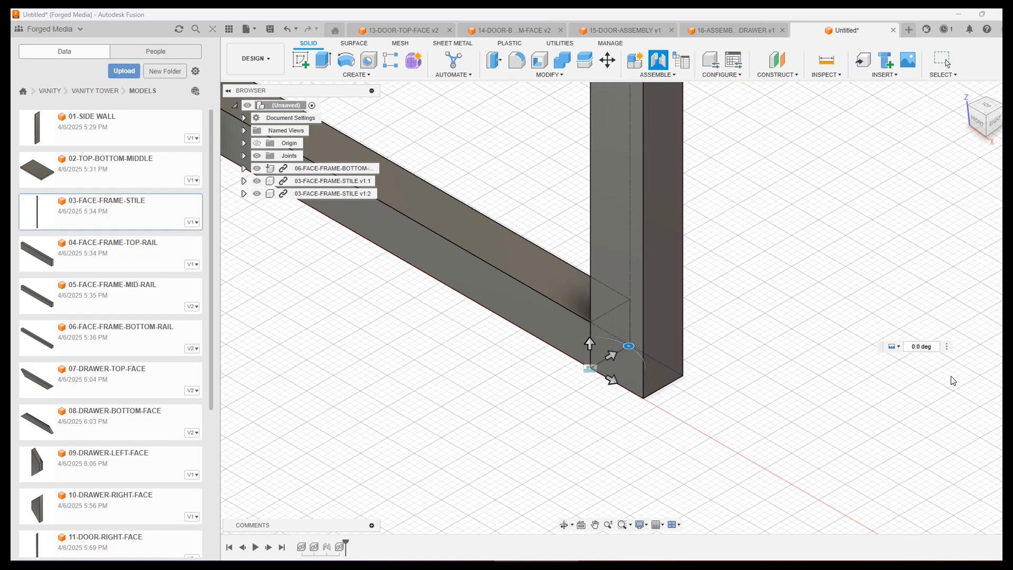
Insert 04-FACE-FRAME-TOP-RAIL from the MODELS folder and place it above the stiles at a Z distance of 50.00 in
{"action": "scroll", "coordinate": [459, 272], "scroll_direction": "up", "scroll_amount": 3}
{"action": "scroll", "coordinate": [460, 269], "scroll_direction": "down", "scroll_amount": 8}
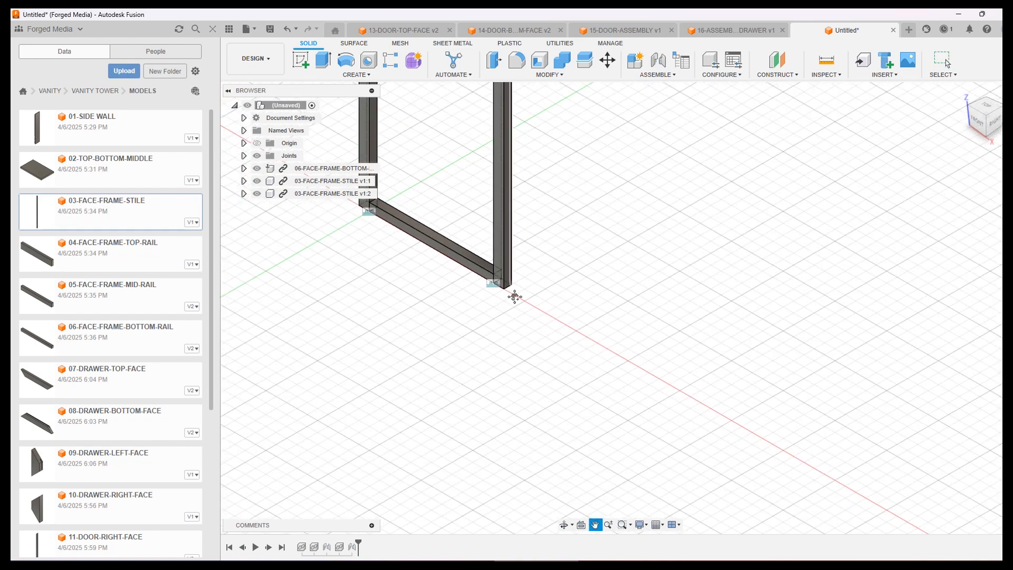
{"action": "middle_click_drag", "start_coordinate": [563, 245], "coordinate": [552, 454]}
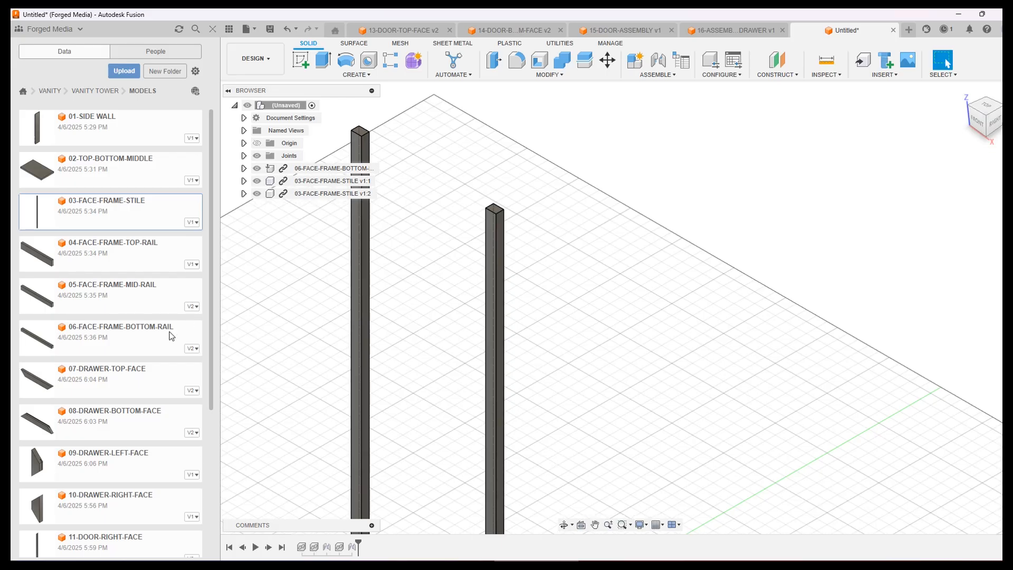
{"action": "left_click_drag", "start_coordinate": [142, 259], "coordinate": [447, 320]}
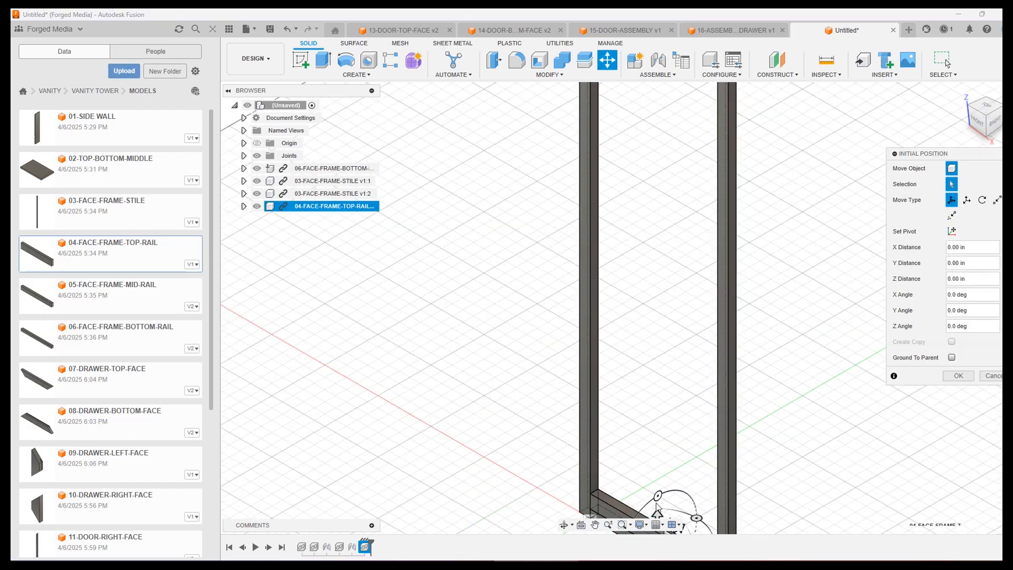
{"action": "left_click_drag", "start_coordinate": [657, 501], "coordinate": [744, 121]}
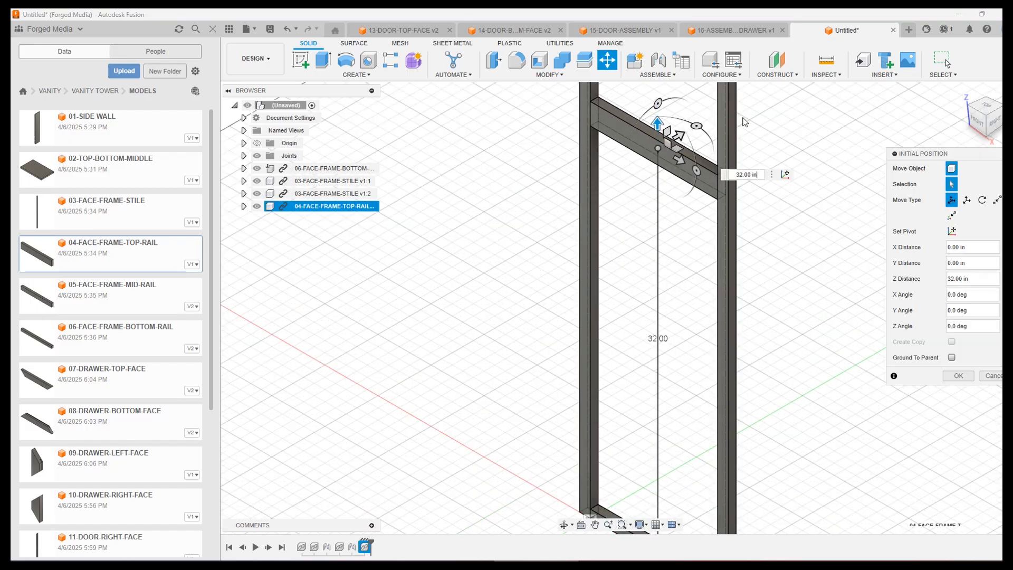
{"action": "middle_click_drag", "start_coordinate": [832, 154], "coordinate": [749, 401]}
{"action": "left_click_drag", "start_coordinate": [584, 375], "coordinate": [644, 158]}
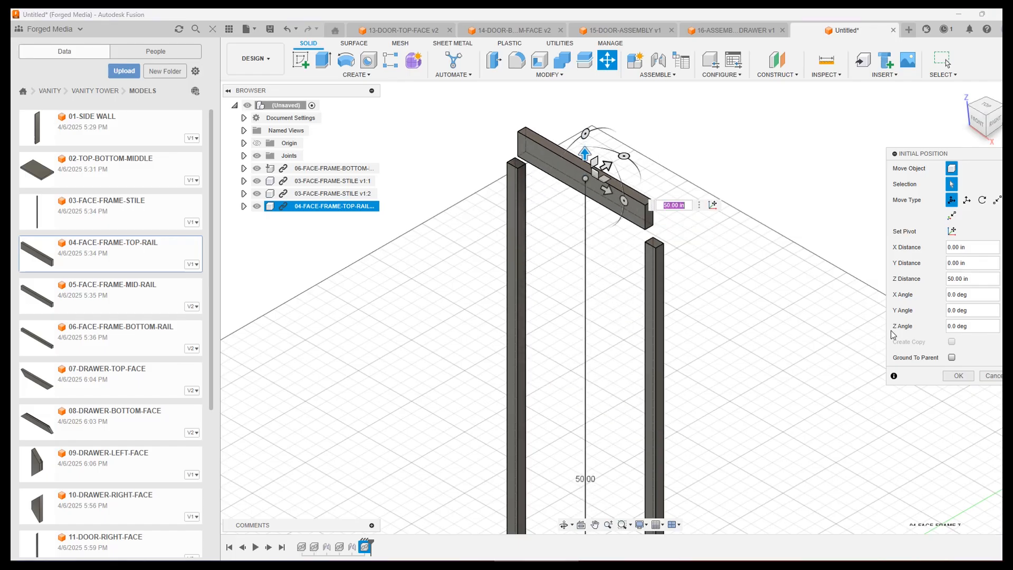
{"action": "left_click", "coordinate": [958, 377]}
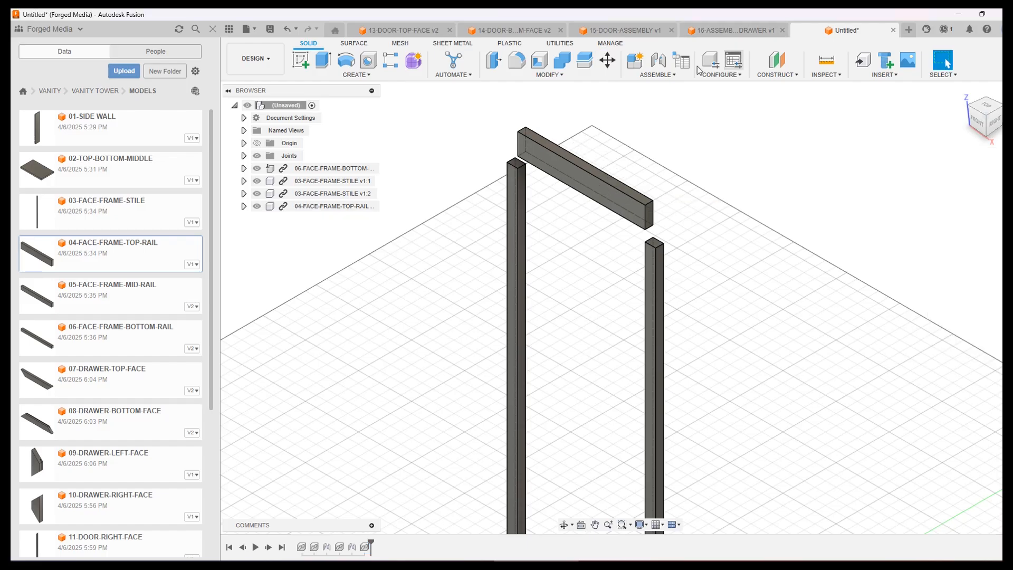
Joint the top rail's upper front end corner to the first stile's upper front inner corner, with zero offsets
{"action": "scroll", "coordinate": [530, 160], "scroll_direction": "up", "scroll_amount": 5}
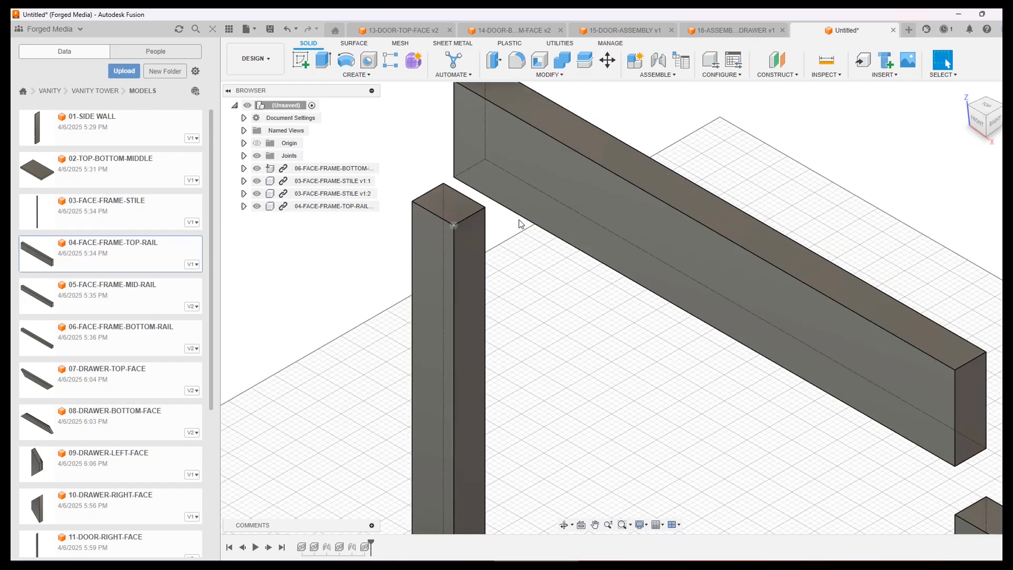
{"action": "middle_click_drag", "start_coordinate": [542, 270], "coordinate": [615, 339]}
{"action": "left_click", "coordinate": [658, 59]}
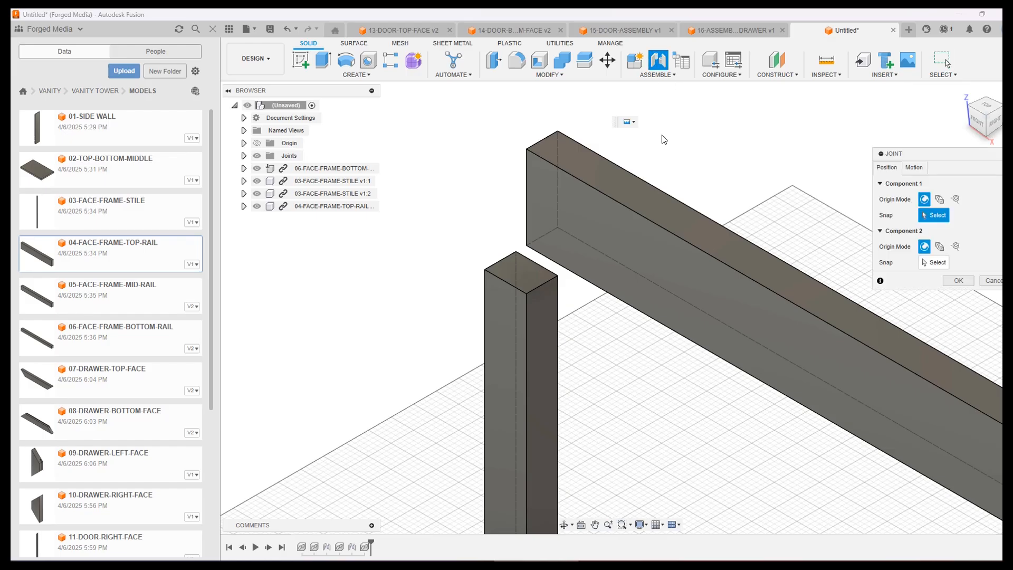
{"action": "left_click", "coordinate": [525, 149]}
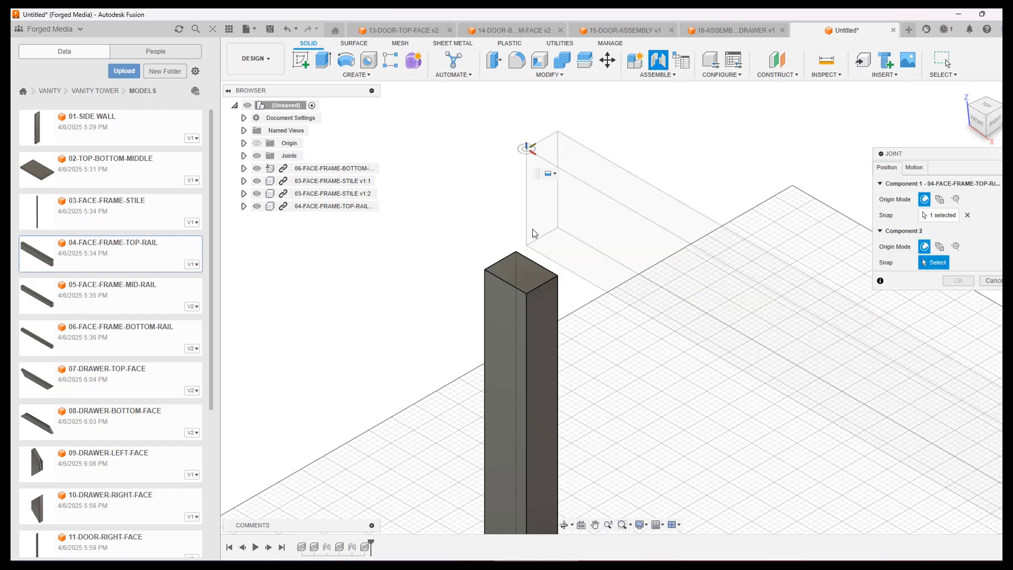
{"action": "left_click", "coordinate": [529, 290]}
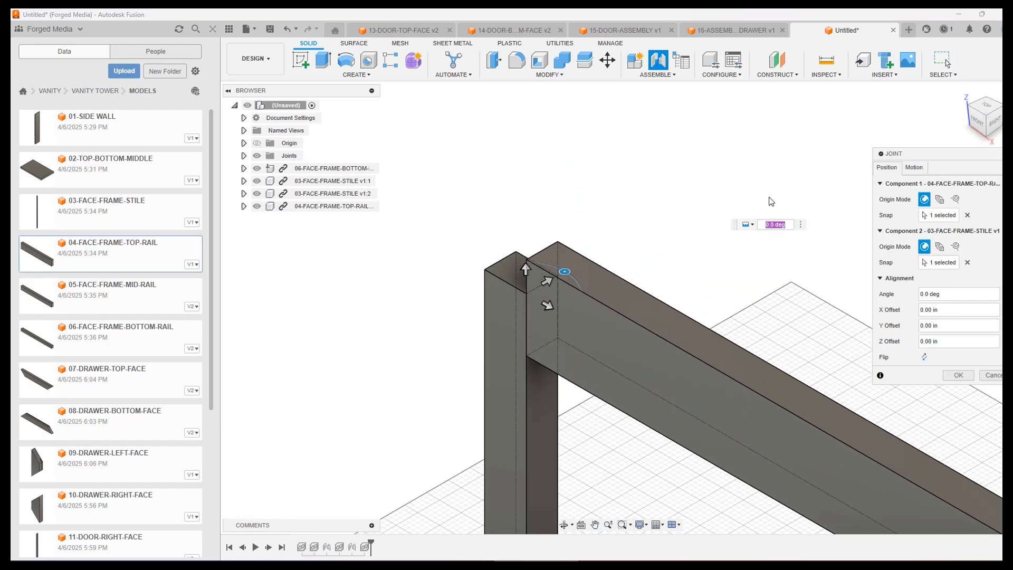
{"action": "left_click", "coordinate": [958, 375]}
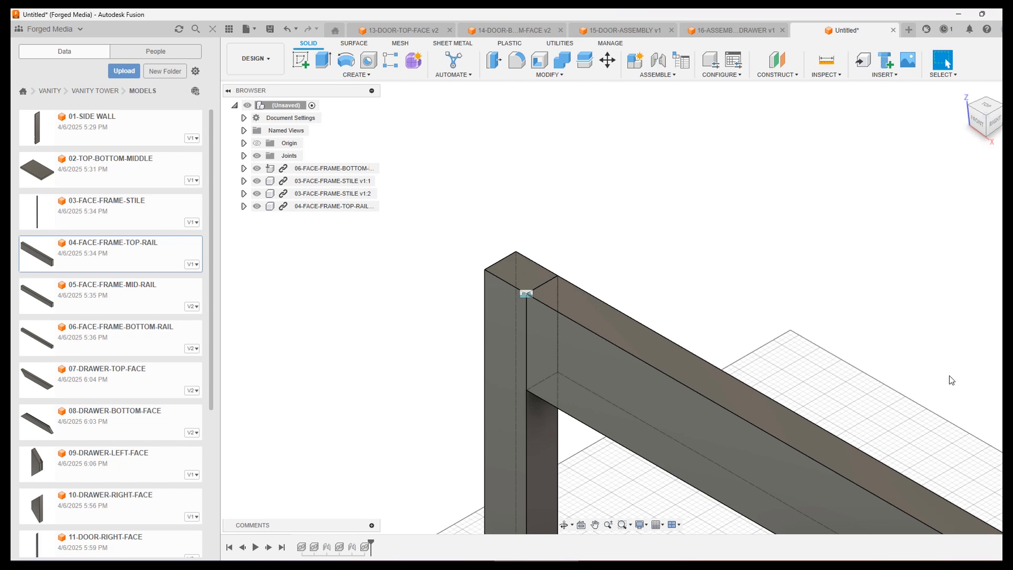
{"action": "scroll", "coordinate": [714, 274], "scroll_direction": "up", "scroll_amount": 3}
{"action": "scroll", "coordinate": [710, 278], "scroll_direction": "down", "scroll_amount": 5}
{"action": "scroll", "coordinate": [628, 93], "scroll_direction": "up", "scroll_amount": 4}
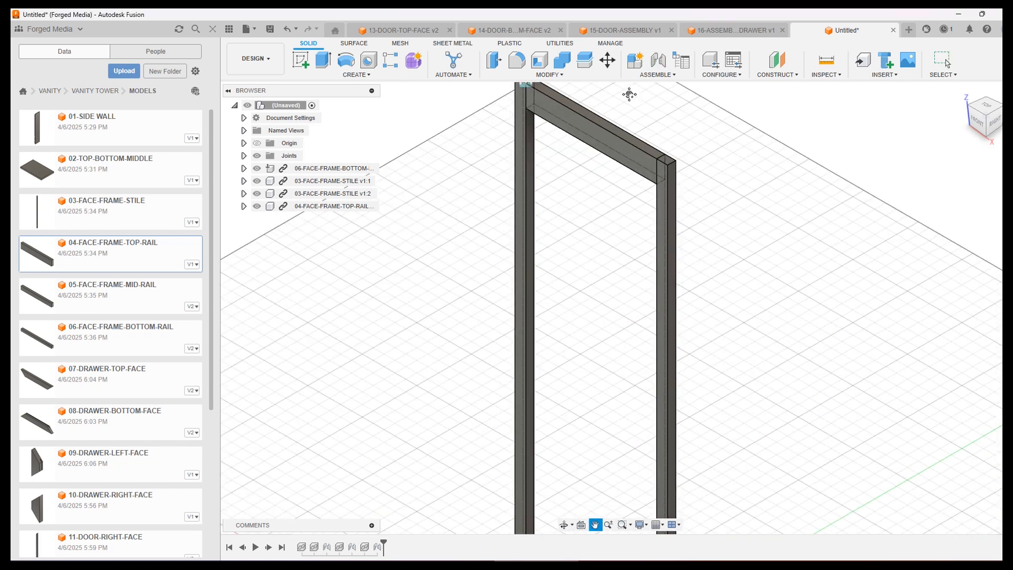
{"action": "scroll", "coordinate": [596, 231], "scroll_direction": "down", "scroll_amount": 5}
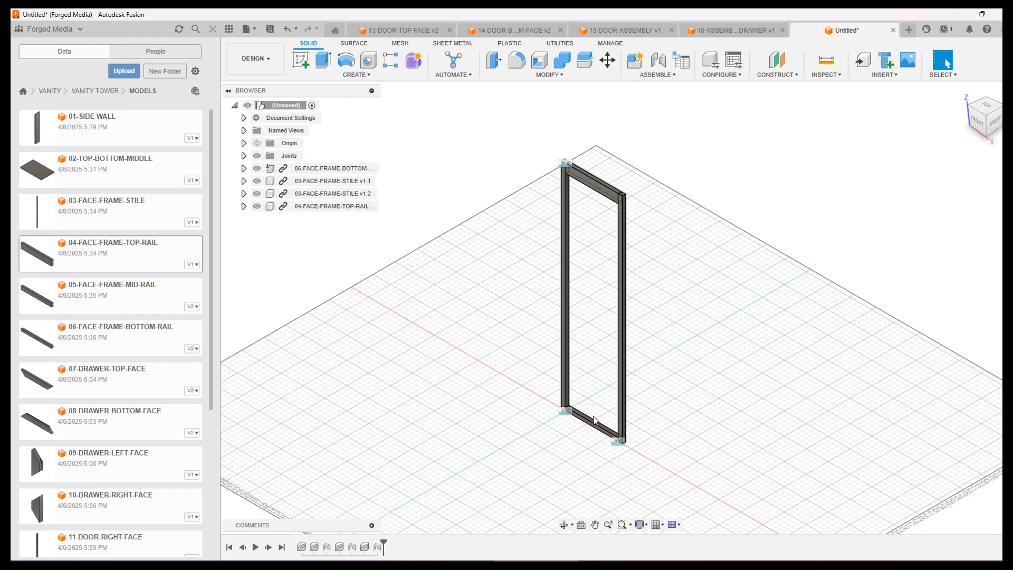
Switch to vanity tower.ai in Illustrator, hide the drawer and door layer, and examine the face-frame rails' sizes and dimensioned heights
{"action": "left_click", "coordinate": [366, 564]}
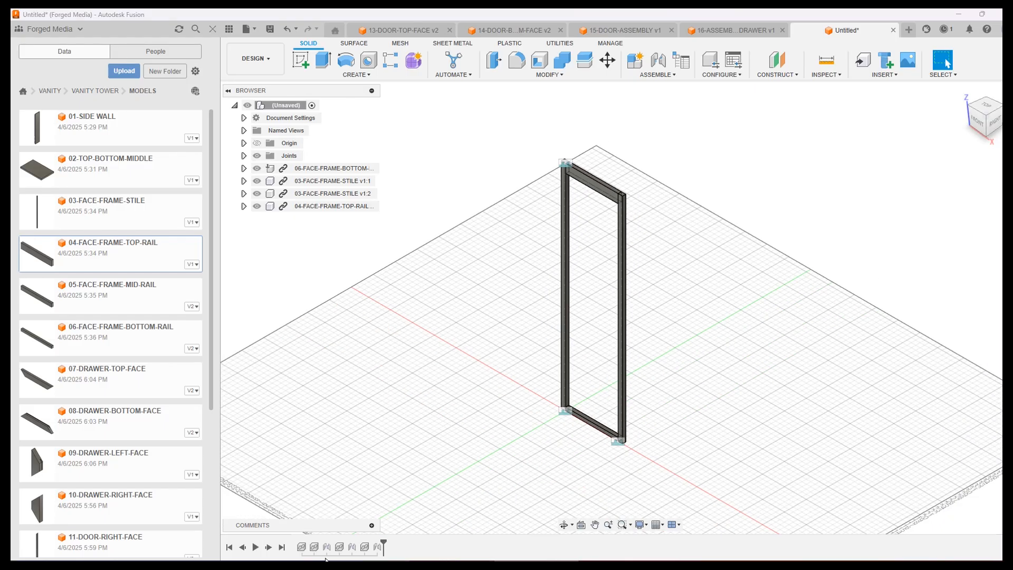
{"action": "left_click_drag", "start_coordinate": [496, 231], "coordinate": [629, 417]}
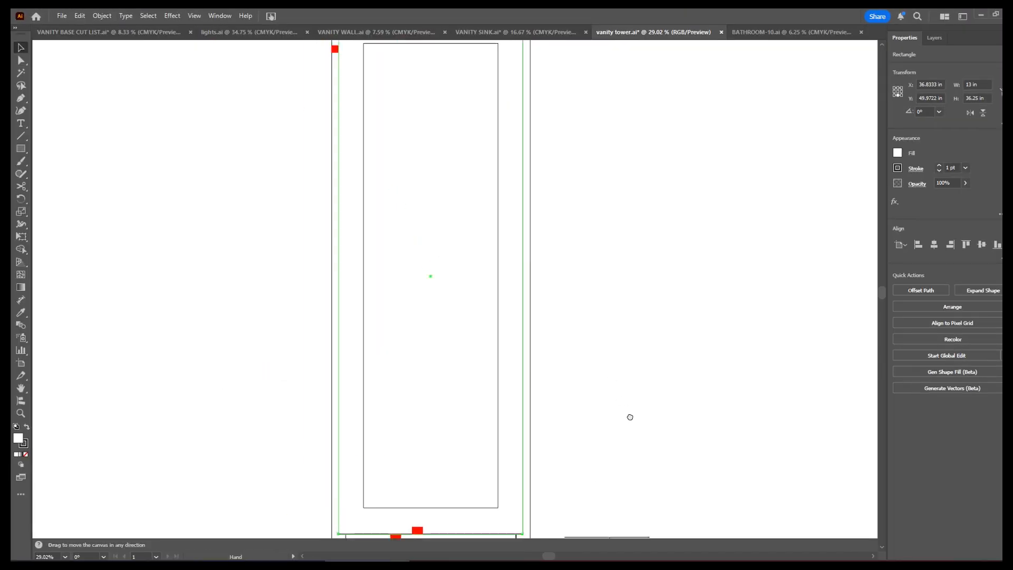
{"action": "left_click", "coordinate": [864, 84]}
{"action": "scroll", "coordinate": [625, 193], "scroll_direction": "up", "scroll_amount": 5}
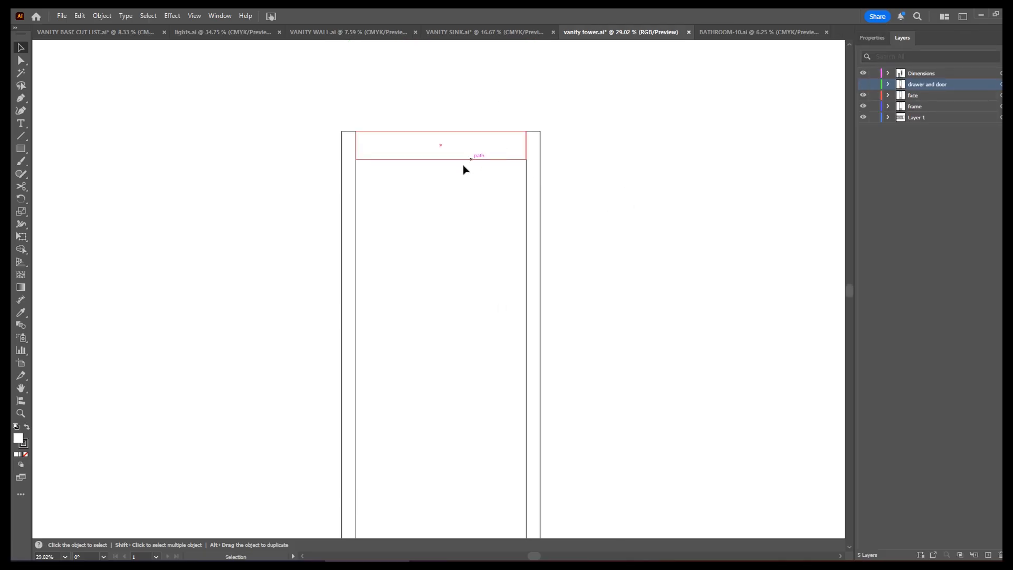
{"action": "left_click", "coordinate": [464, 151]}
{"action": "scroll", "coordinate": [616, 278], "scroll_direction": "down", "scroll_amount": 10}
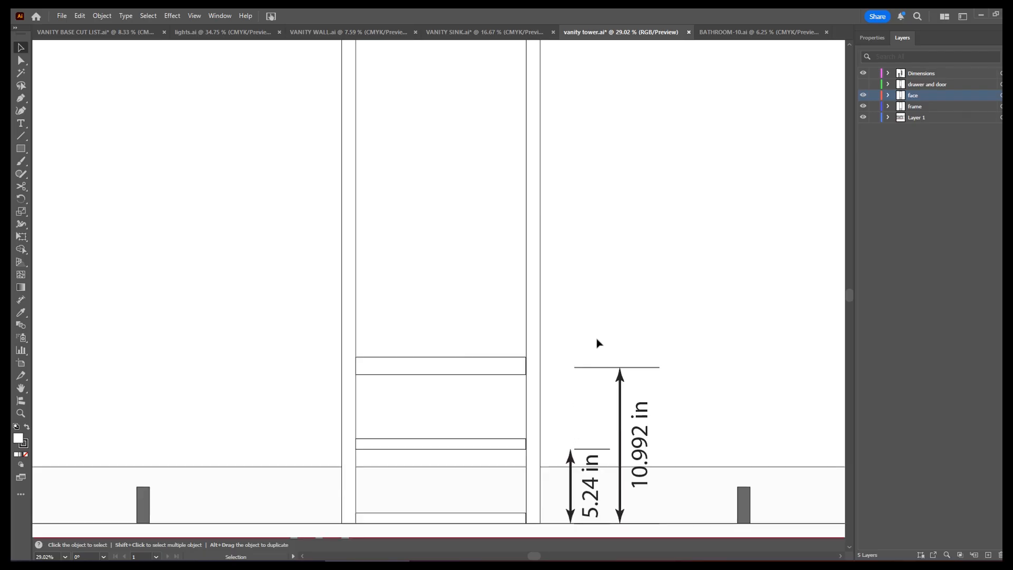
{"action": "left_click", "coordinate": [524, 432]}
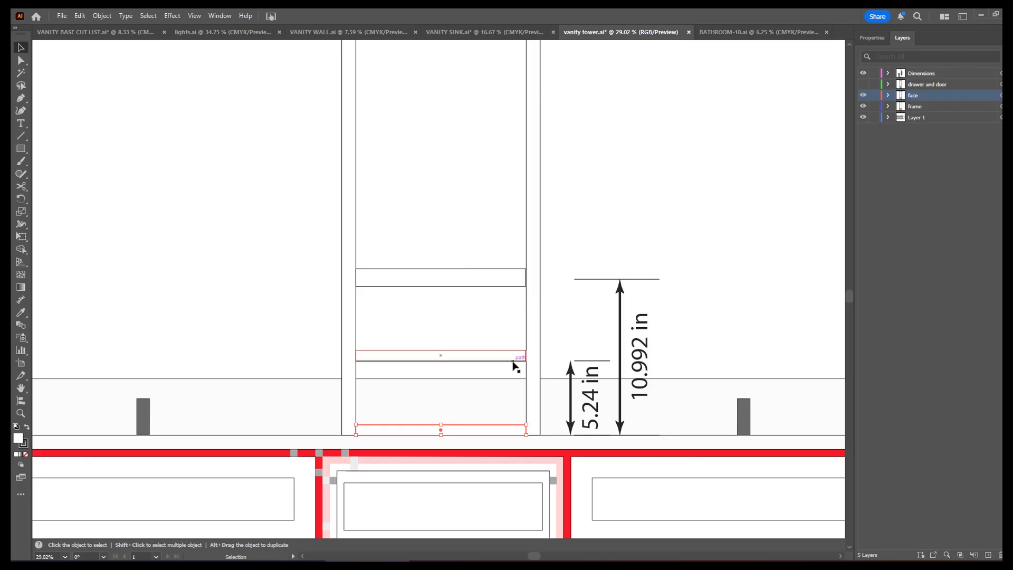
{"action": "left_click", "coordinate": [494, 362]}
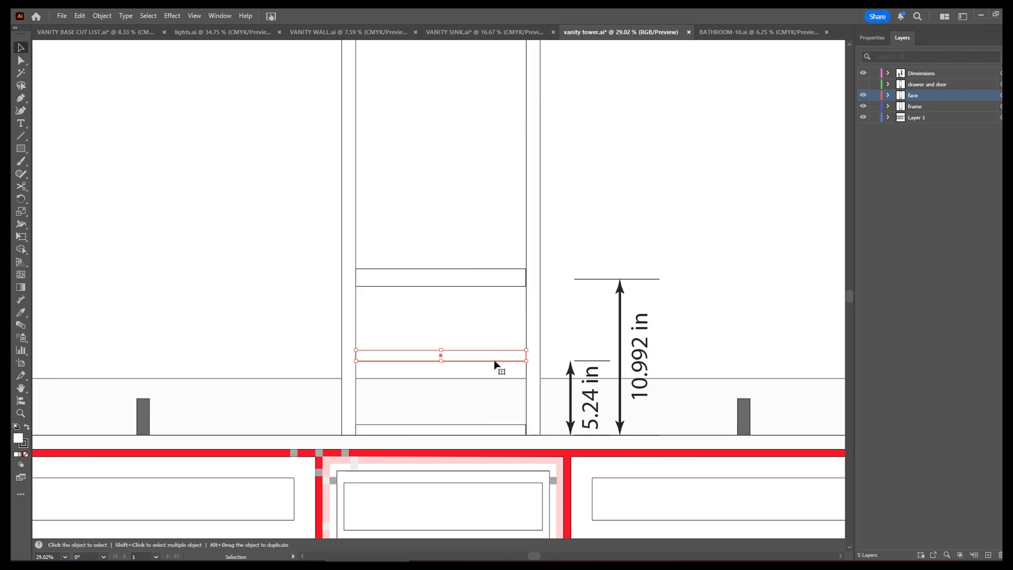
{"action": "left_click", "coordinate": [488, 278]}
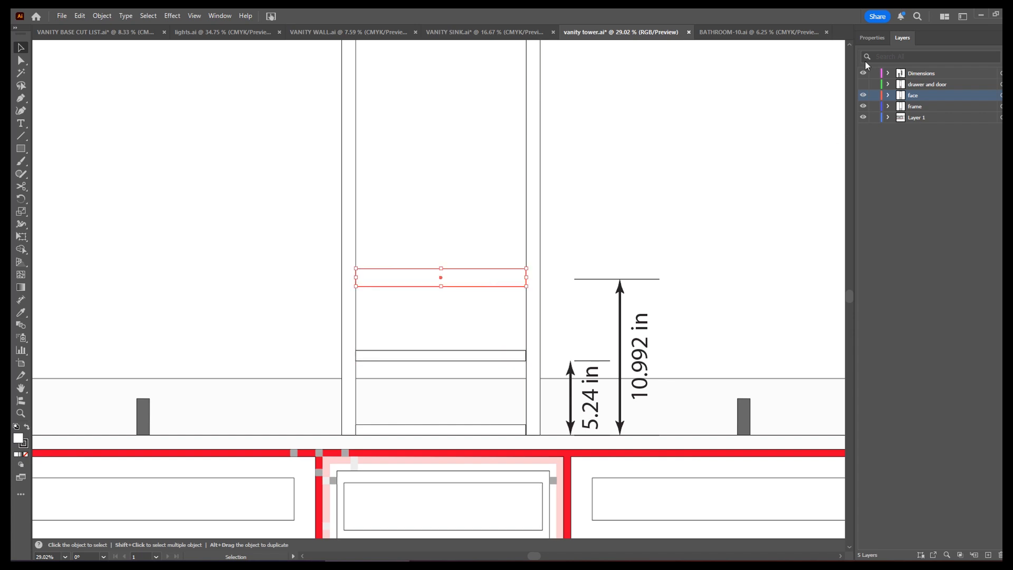
{"action": "left_click", "coordinate": [872, 37]}
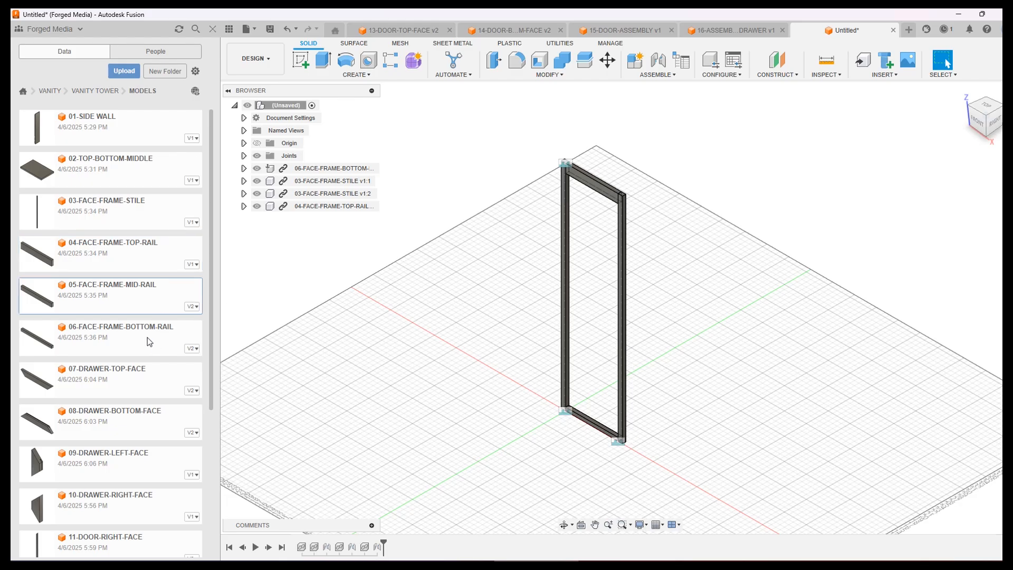
Back in Fusion, insert another 06-FACE-FRAME-BOTTOM-RAIL from the MODELS folder at a Z distance of 5.25 in
{"action": "left_click_drag", "start_coordinate": [101, 344], "coordinate": [544, 429]}
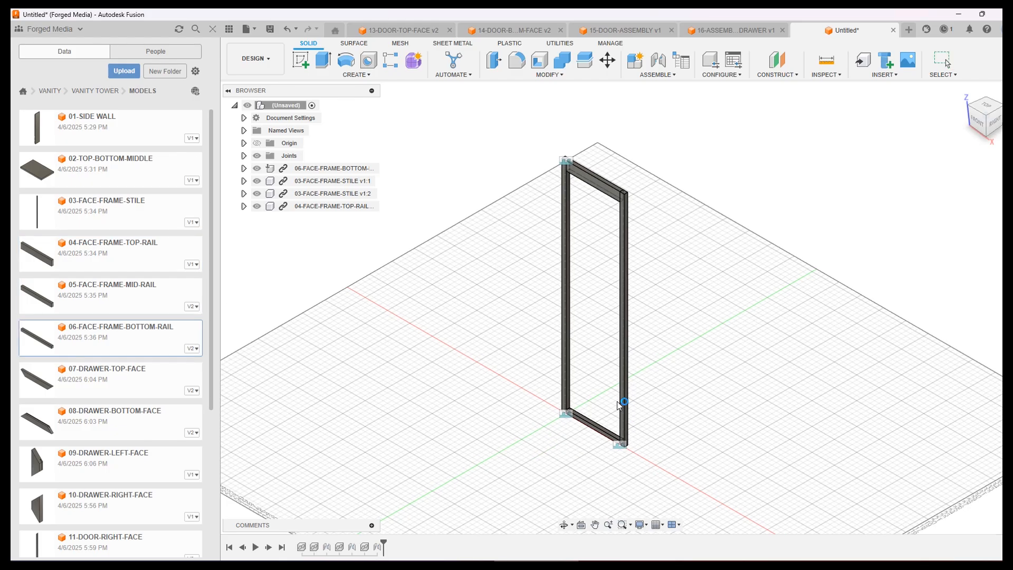
{"action": "left_click_drag", "start_coordinate": [620, 457], "coordinate": [625, 437]}
{"action": "left_click", "coordinate": [704, 486]}
{"action": "left_click", "coordinate": [700, 484]}
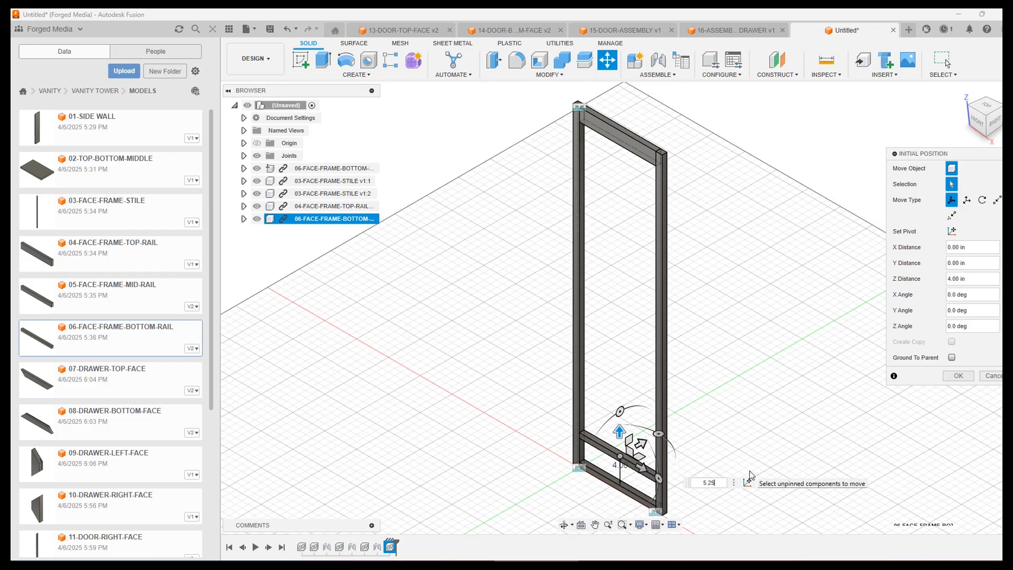
{"action": "type", "text": "5.25"}
{"action": "key", "text": "Return"}
{"action": "key", "text": "Return"}
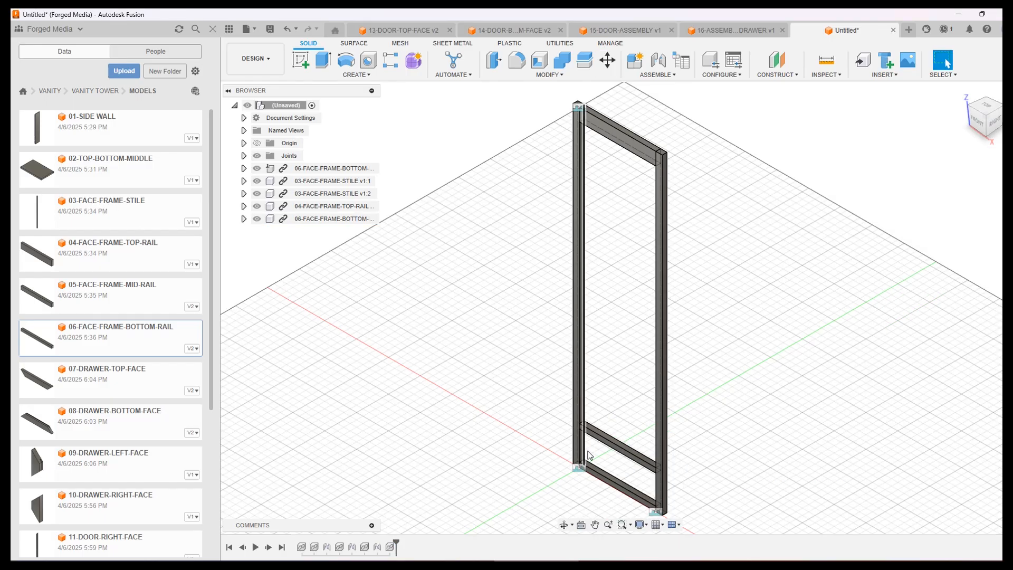
Joint the second bottom rail's lower front end corner to the lowest rail's lower front end corner
{"action": "scroll", "coordinate": [638, 450], "scroll_direction": "up", "scroll_amount": 8}
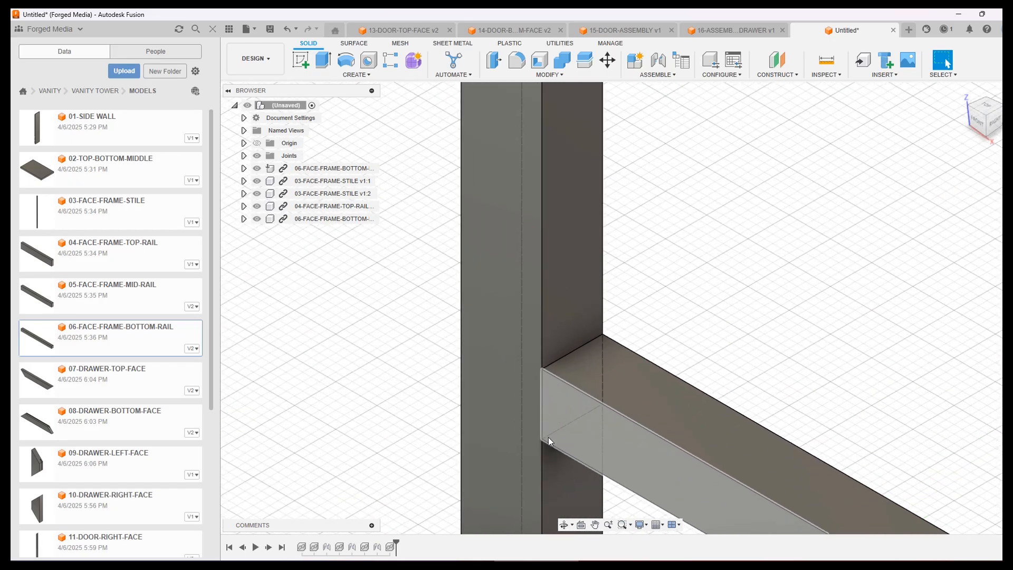
{"action": "scroll", "coordinate": [570, 411], "scroll_direction": "down", "scroll_amount": 4}
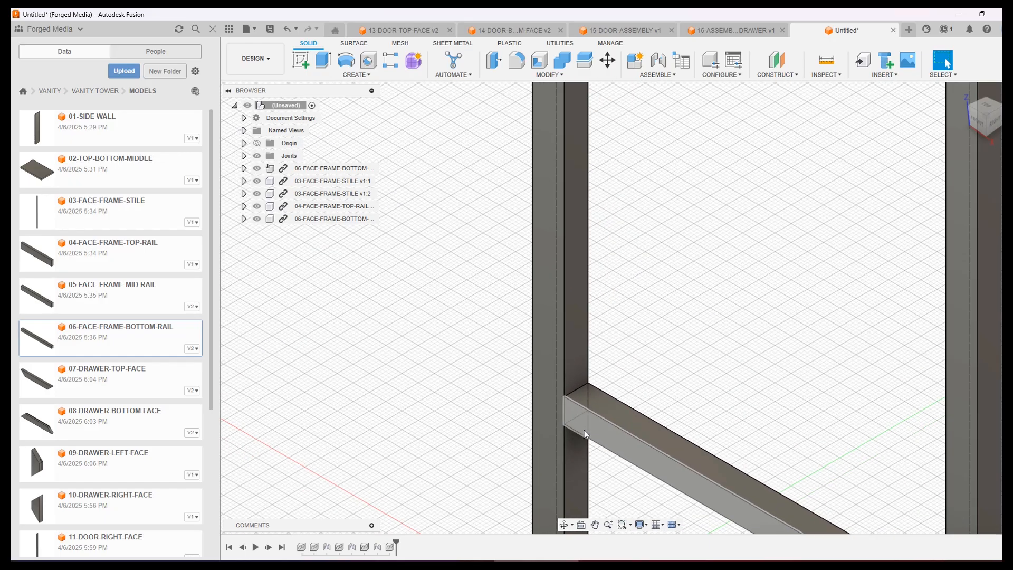
{"action": "scroll", "coordinate": [585, 434], "scroll_direction": "down", "scroll_amount": 6}
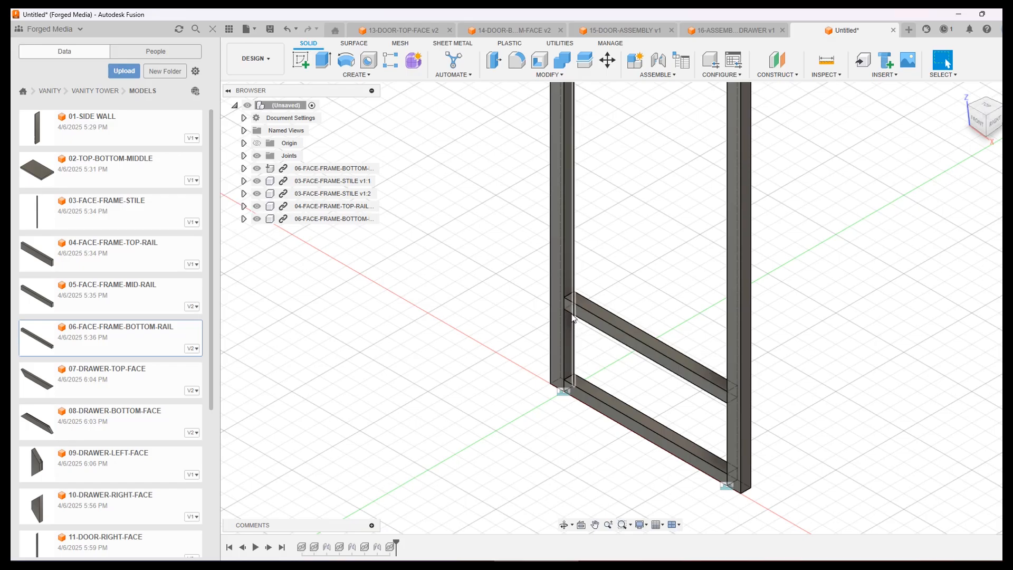
{"action": "scroll", "coordinate": [568, 316], "scroll_direction": "down", "scroll_amount": 2}
{"action": "scroll", "coordinate": [568, 316], "scroll_direction": "up", "scroll_amount": 3}
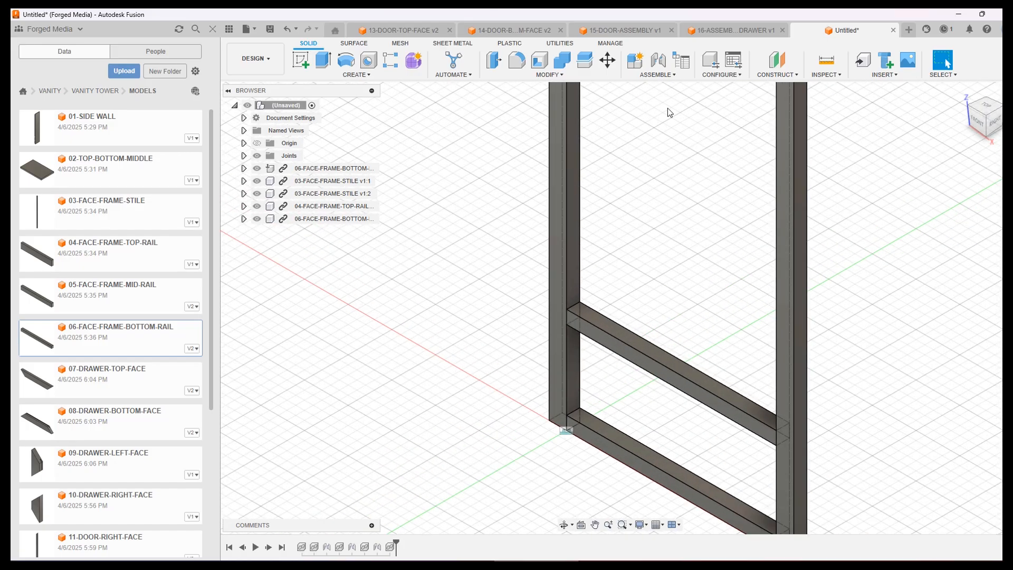
{"action": "left_click", "coordinate": [658, 59]}
{"action": "left_click", "coordinate": [568, 325]}
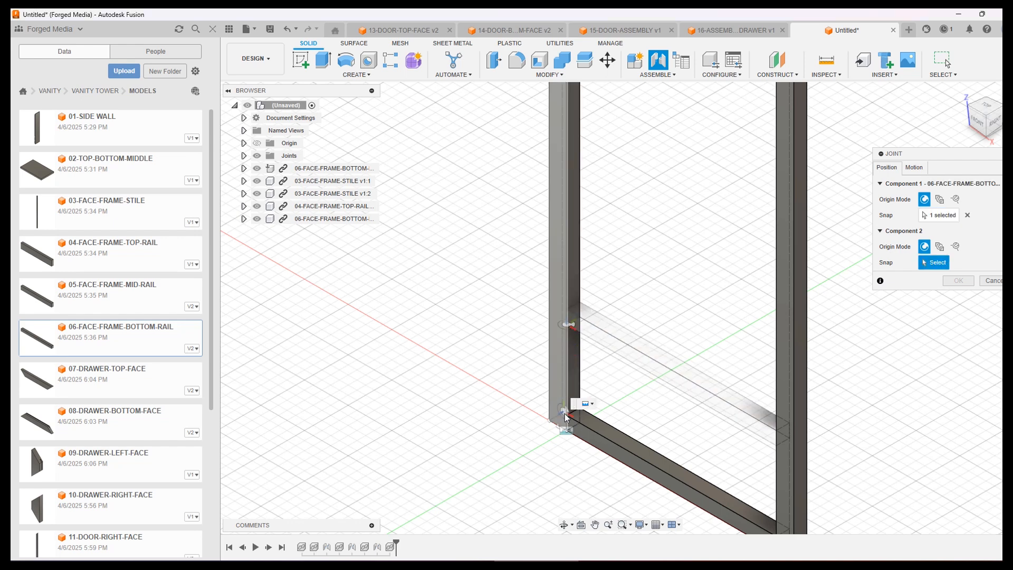
{"action": "left_click", "coordinate": [567, 431]}
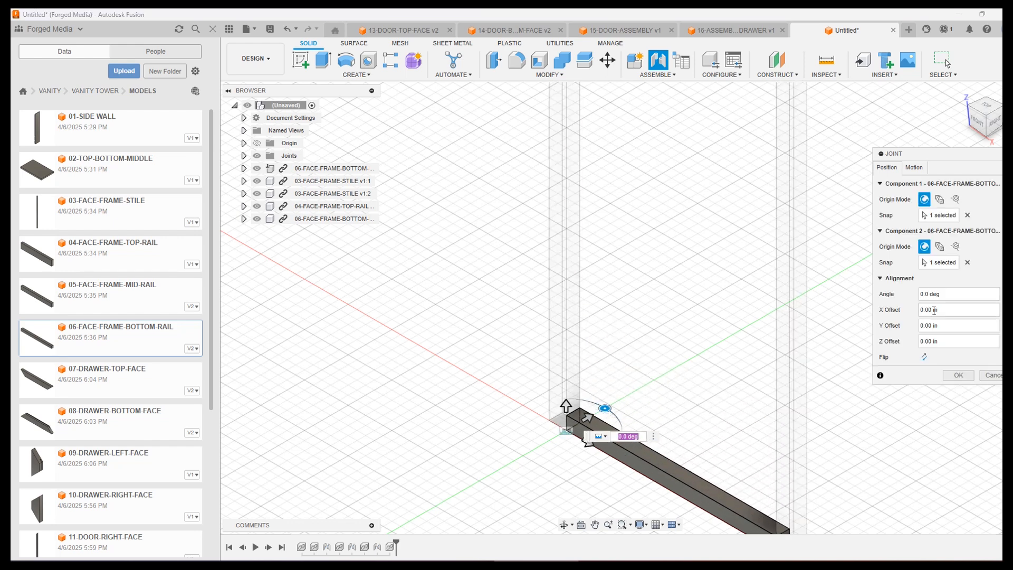
Set the second bottom rail's joint to a Z offset of 5.25 in and finish the joint
{"action": "left_click", "coordinate": [965, 309]}
{"action": "left_click_drag", "start_coordinate": [566, 407], "coordinate": [577, 309]}
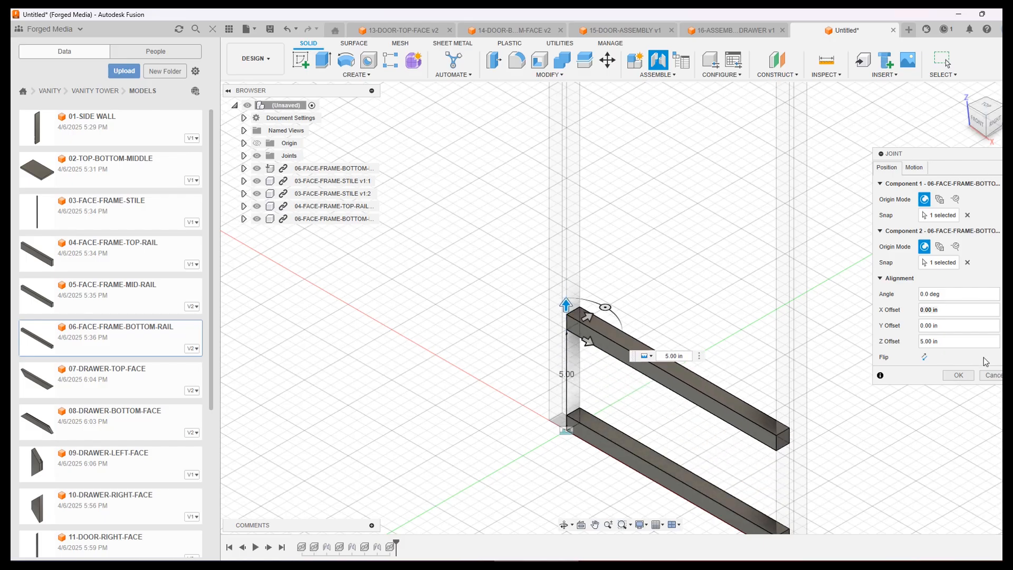
{"action": "double_click", "coordinate": [930, 342]}
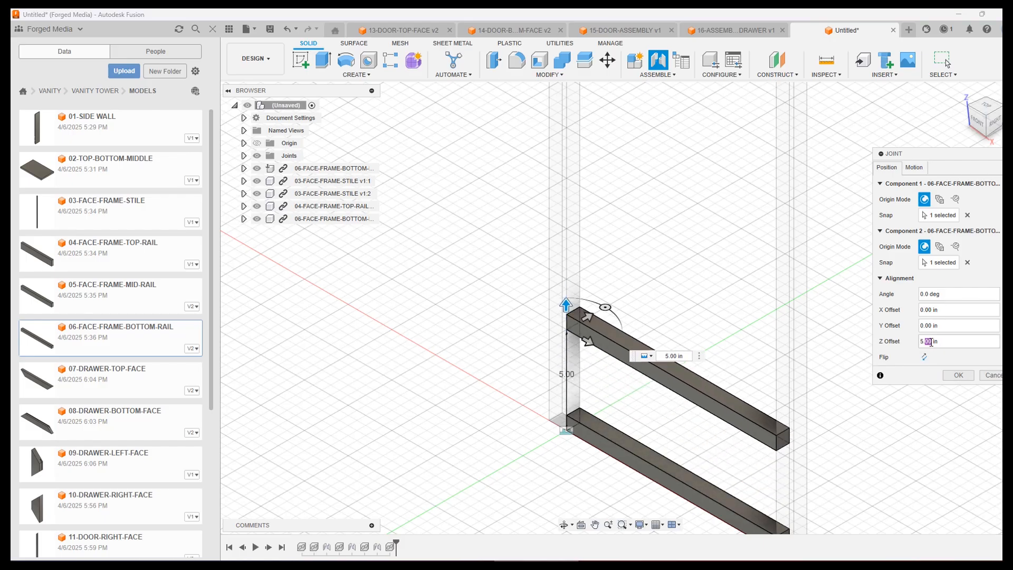
{"action": "type", "text": "2"}
{"action": "key", "text": "Return"}
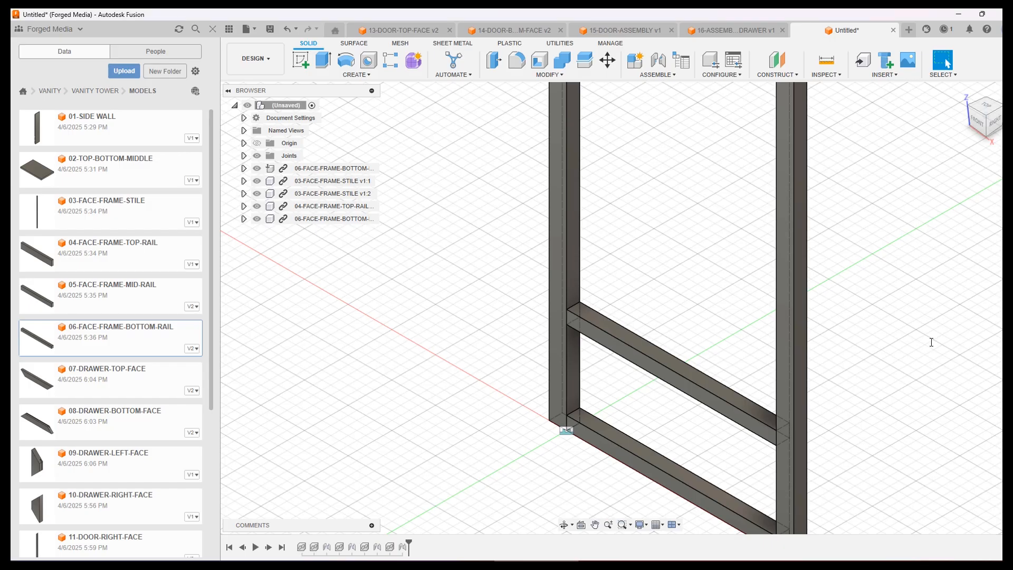
Insert 05-FACE-FRAME-MID-RAIL from the MODELS folder and place it above the bottom rails at a Z distance of 10.00 in
{"action": "left_click", "coordinate": [141, 299]}
{"action": "left_click_drag", "start_coordinate": [102, 298], "coordinate": [451, 351]}
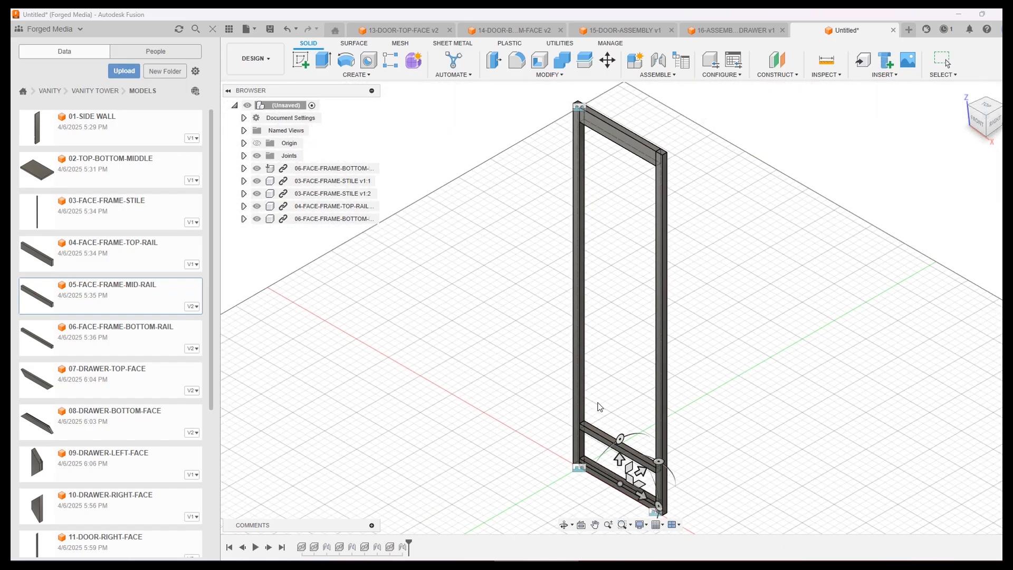
{"action": "scroll", "coordinate": [623, 455], "scroll_direction": "up", "scroll_amount": 4}
{"action": "scroll", "coordinate": [625, 459], "scroll_direction": "up", "scroll_amount": 2}
{"action": "left_click_drag", "start_coordinate": [609, 478], "coordinate": [610, 298]}
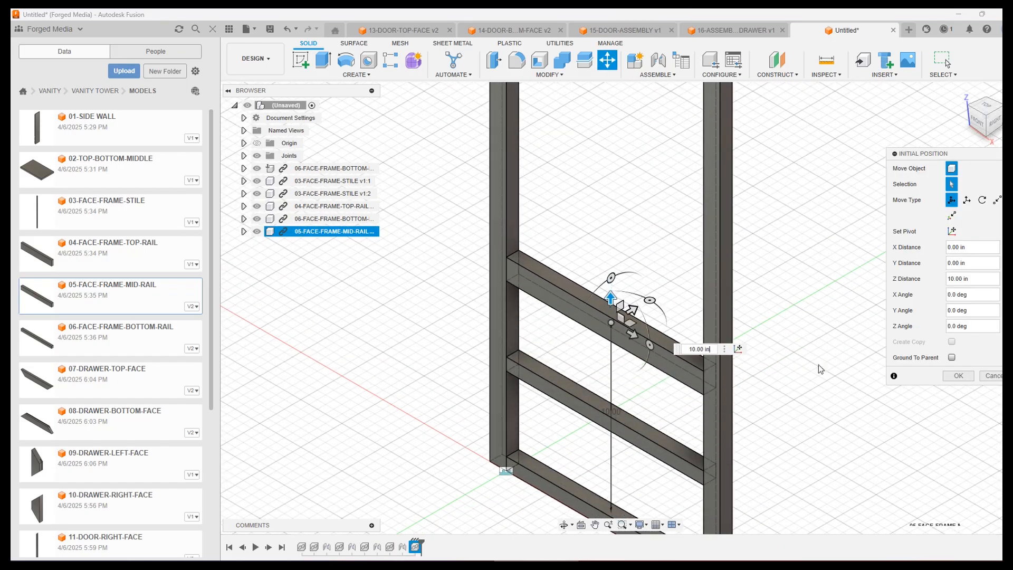
{"action": "left_click", "coordinate": [958, 376]}
Joint the mid rail's lower front end corner to the lowest rail's lower front corner, raising it with a Z offset
{"action": "left_click", "coordinate": [658, 60]}
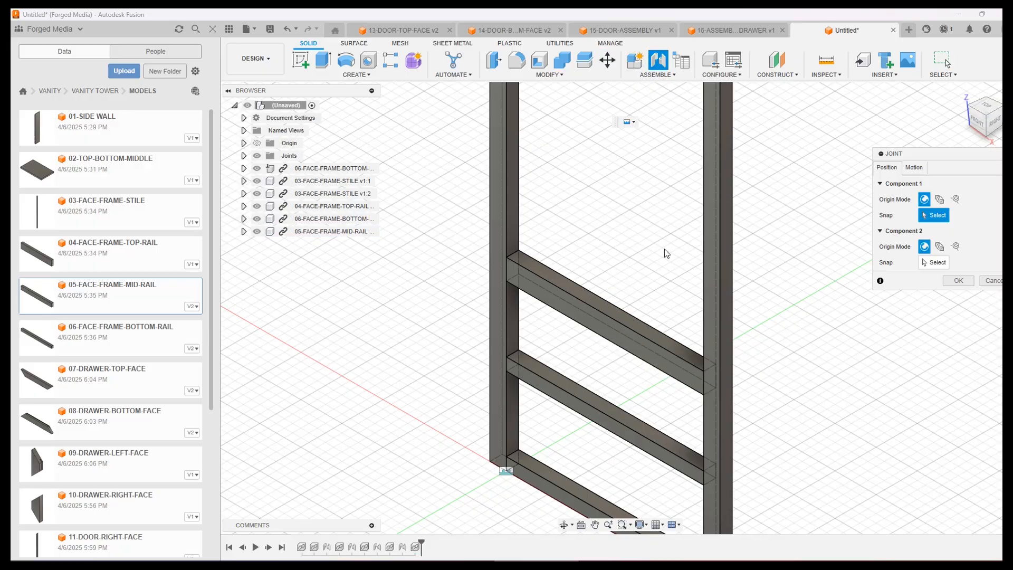
{"action": "left_click", "coordinate": [505, 284]}
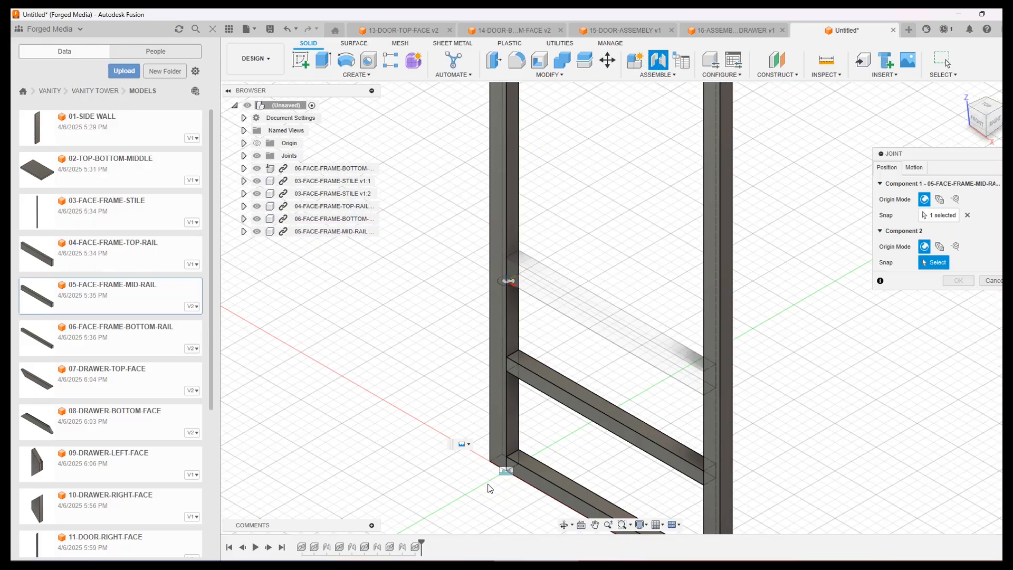
{"action": "left_click", "coordinate": [510, 473]}
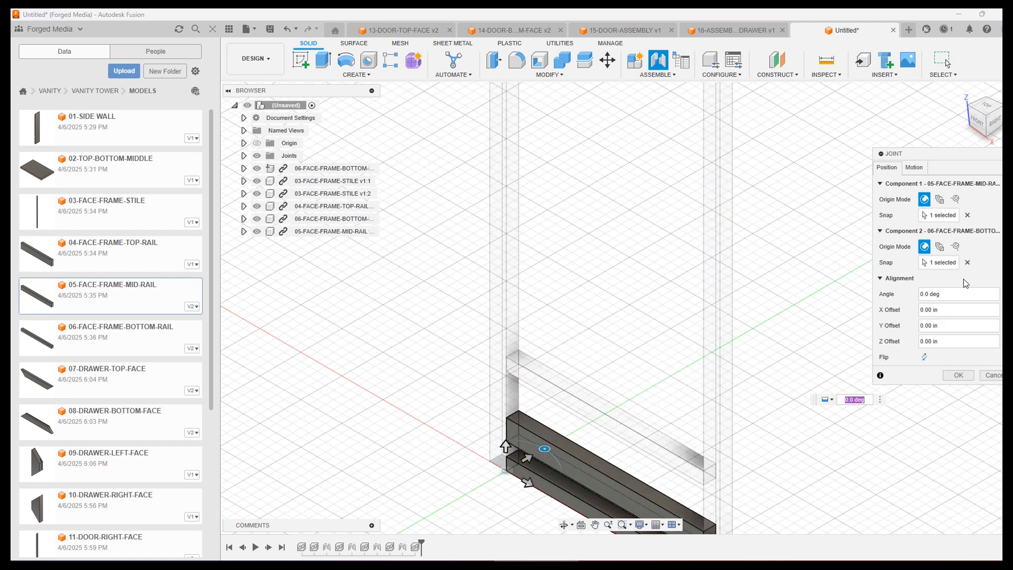
{"action": "left_click", "coordinate": [932, 341]}
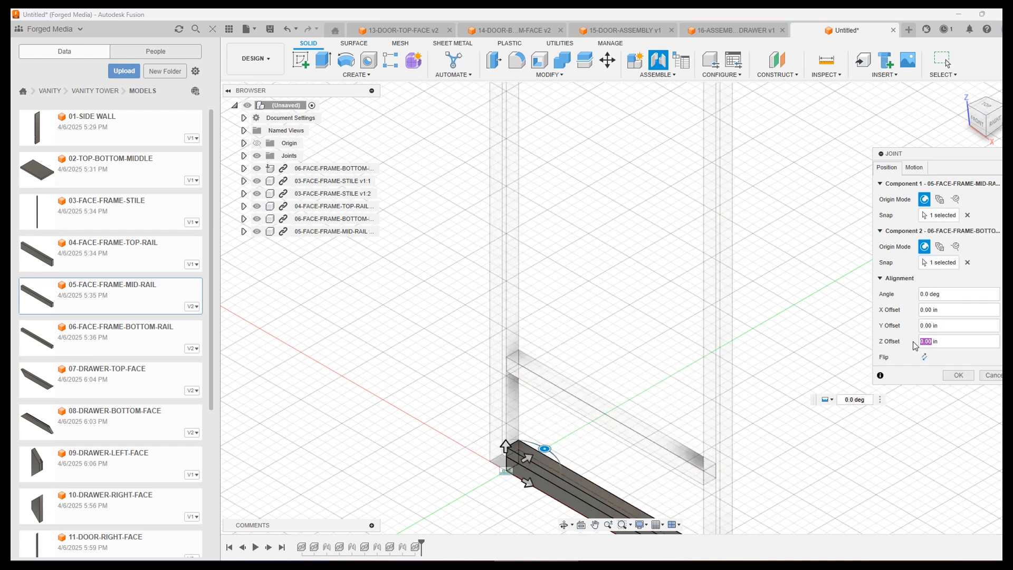
{"action": "key", "text": "Return"}
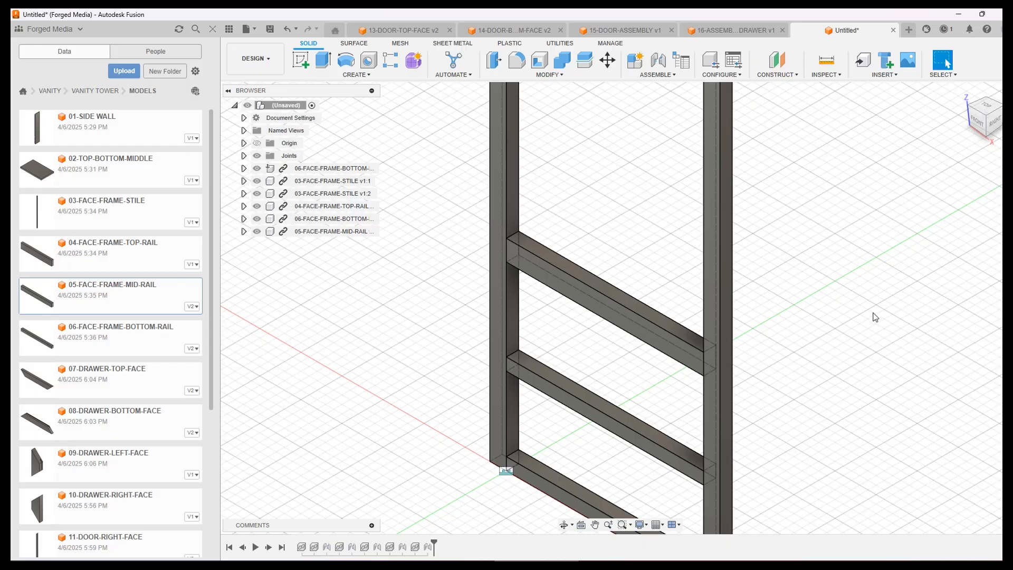
Save the face frame as 17-FACE FRAME ASSEMBLY in VANITY > VANITY TOWER > MODELS
{"action": "scroll", "coordinate": [731, 323], "scroll_direction": "down", "scroll_amount": 10}
{"action": "middle_click_drag", "start_coordinate": [714, 246], "coordinate": [605, 290]}
{"action": "scroll", "coordinate": [607, 278], "scroll_direction": "up", "scroll_amount": 2}
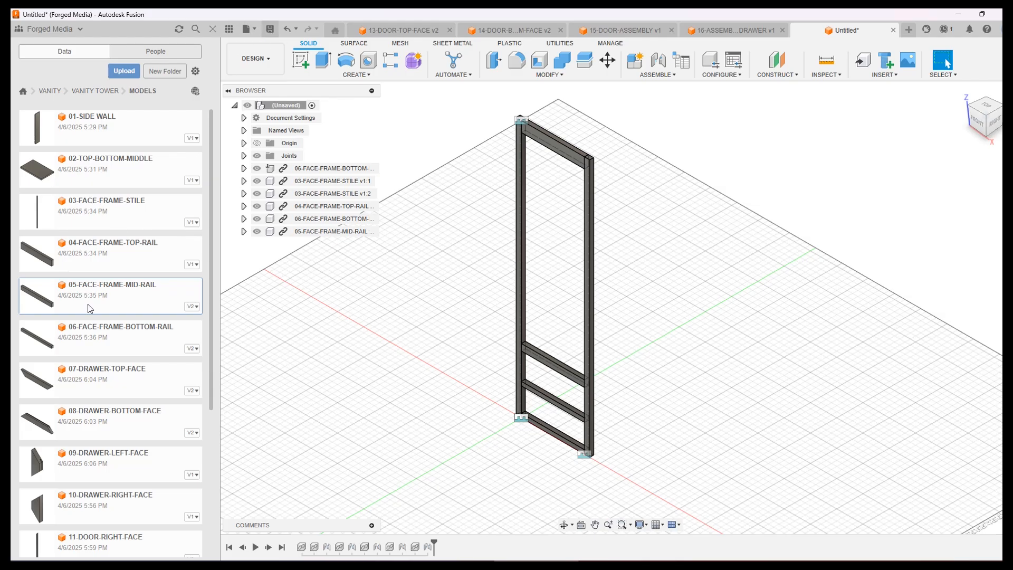
{"action": "key", "text": "ctrl+s"}
{"action": "left_click", "coordinate": [638, 297]}
{"action": "scroll", "coordinate": [164, 365], "scroll_direction": "down", "scroll_amount": 3}
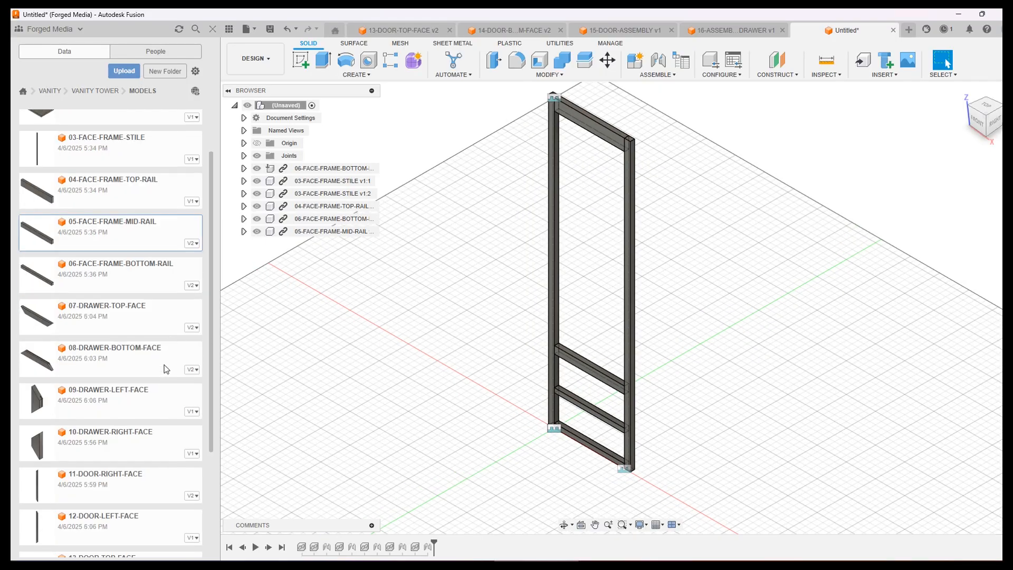
{"action": "scroll", "coordinate": [183, 366], "scroll_direction": "up", "scroll_amount": 3}
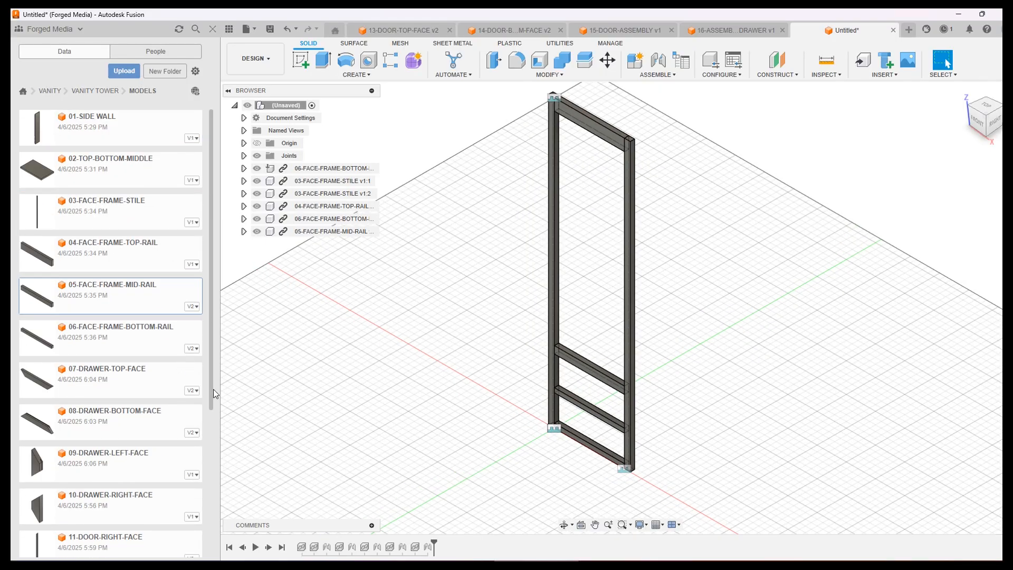
{"action": "scroll", "coordinate": [215, 498], "scroll_direction": "down", "scroll_amount": 5}
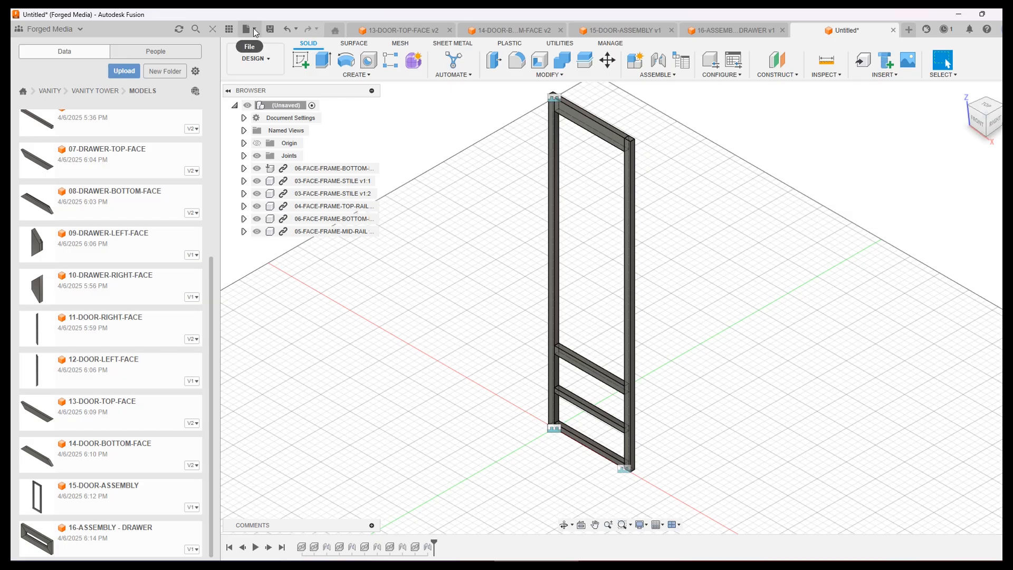
{"action": "left_click", "coordinate": [269, 29]}
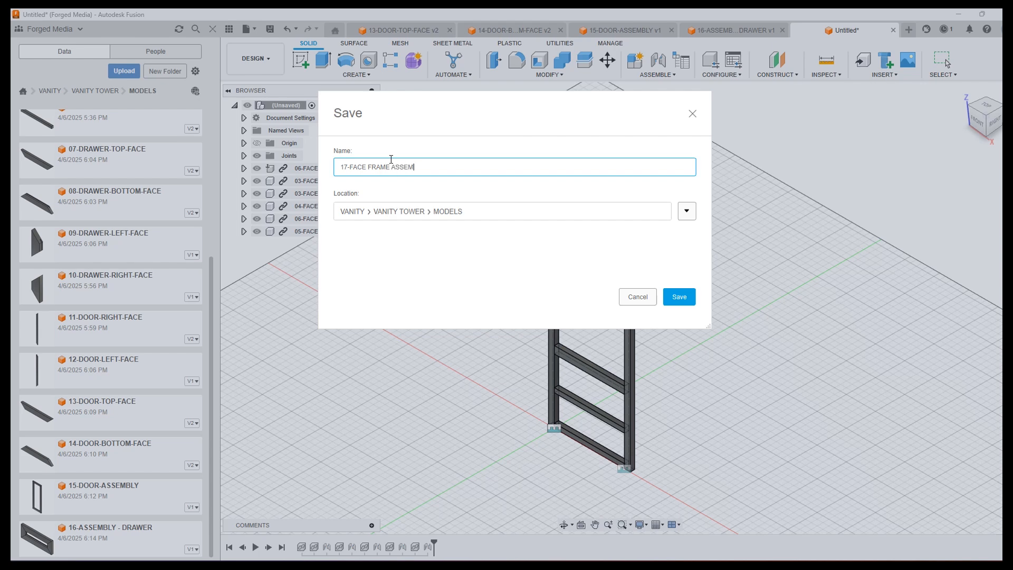
{"action": "type", "text": "Y"}
{"action": "key", "text": "Return"}
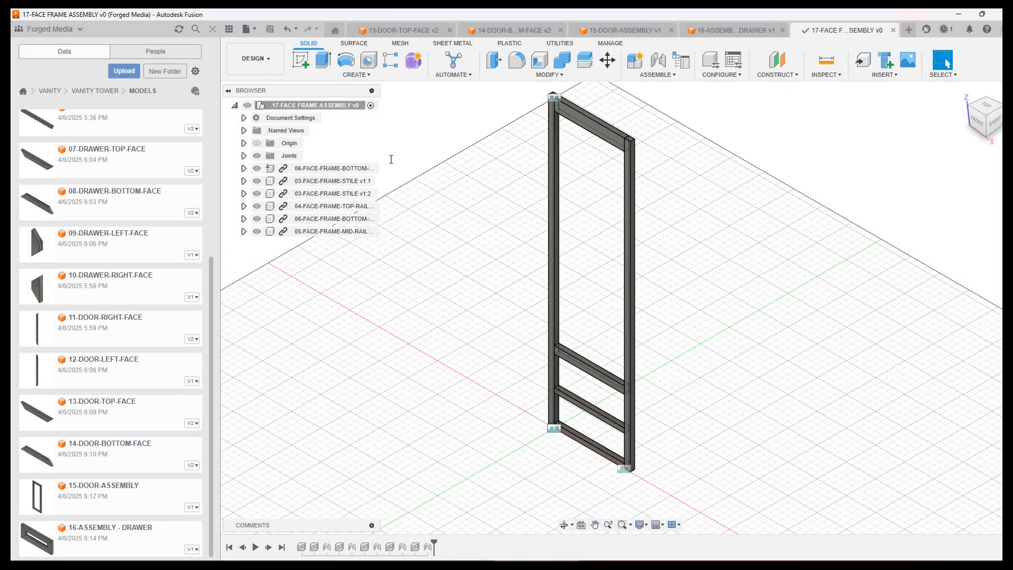
Open 16-ASSEMBLY - DRAWER and examine it from several angles, and open 15-DOOR-ASSEMBLY to view the door frame
{"action": "scroll", "coordinate": [124, 425], "scroll_direction": "down", "scroll_amount": 2}
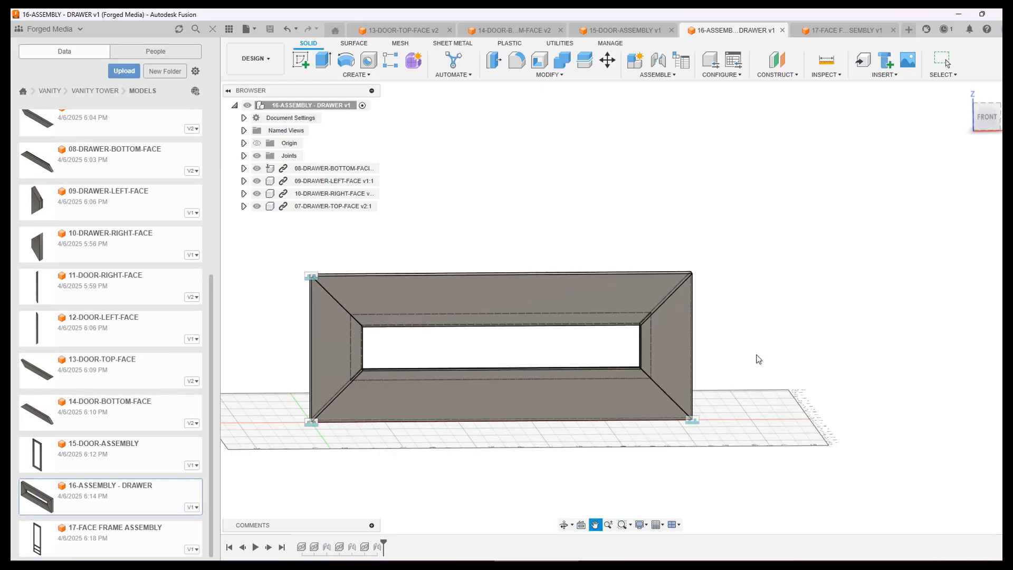
{"action": "middle_click_drag", "start_coordinate": [756, 354], "coordinate": [735, 364]}
{"action": "middle_click_drag", "start_coordinate": [787, 312], "coordinate": [659, 319], "text": "shift"}
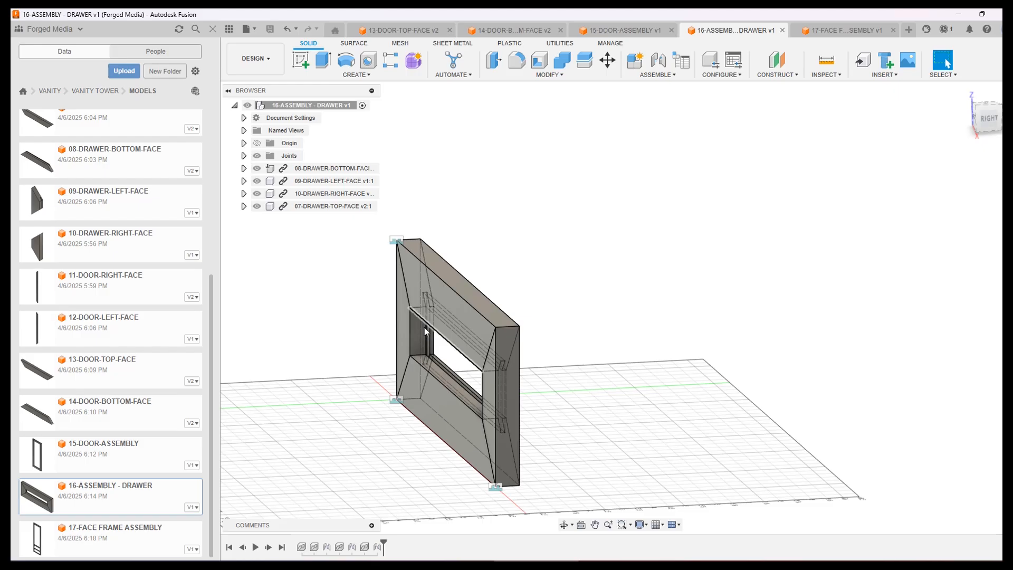
{"action": "middle_click_drag", "start_coordinate": [483, 369], "coordinate": [695, 431], "text": "shift"}
{"action": "scroll", "coordinate": [759, 430], "scroll_direction": "down", "scroll_amount": 10}
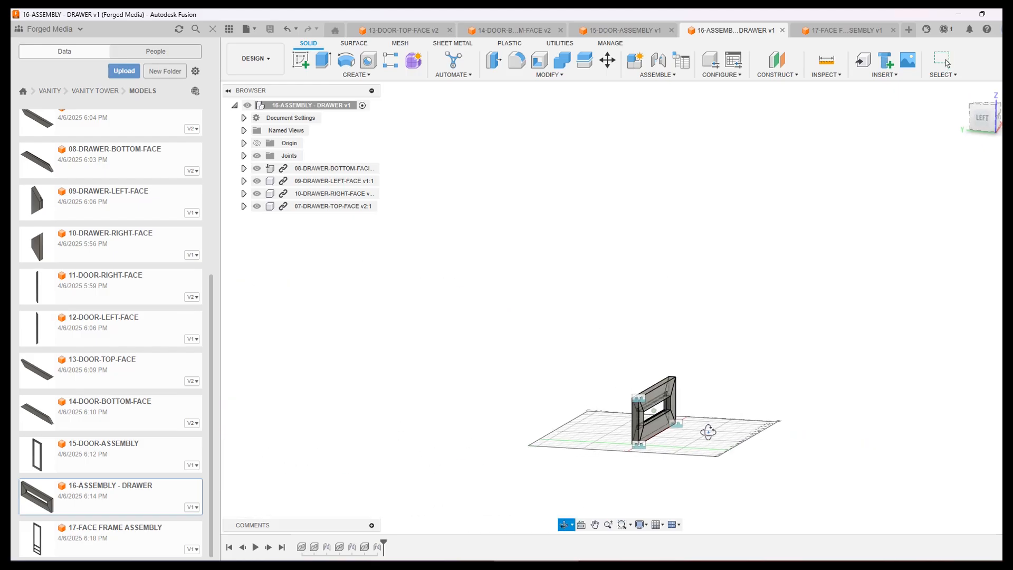
{"action": "left_click", "coordinate": [73, 457]}
{"action": "double_click", "coordinate": [110, 454]}
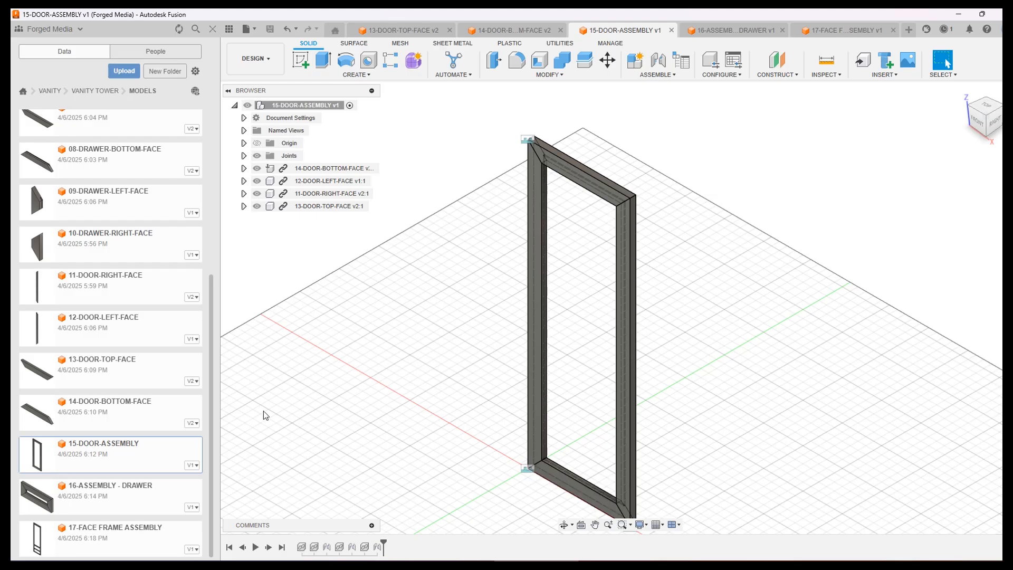
{"action": "left_click_drag", "start_coordinate": [214, 306], "coordinate": [216, 141]}
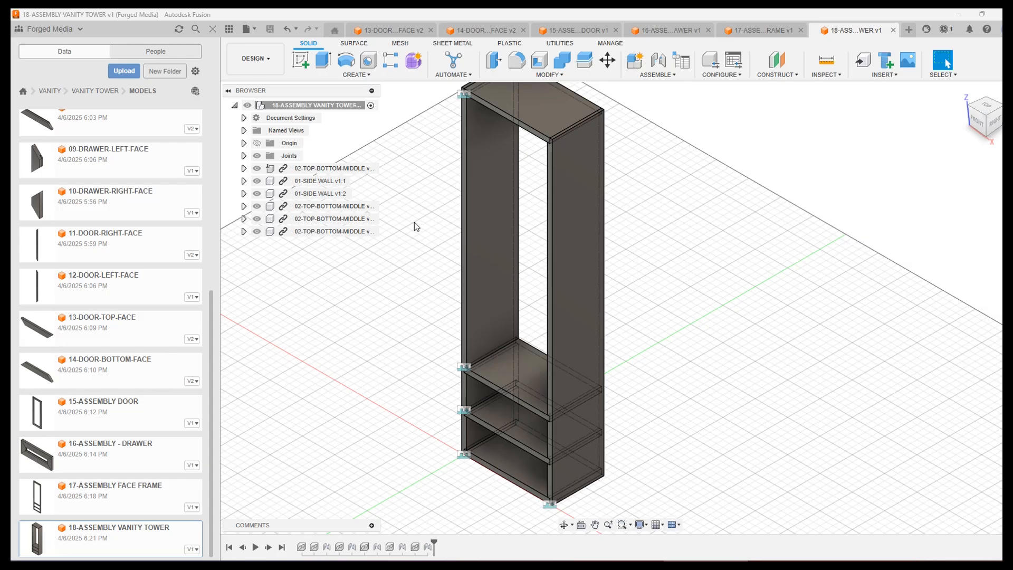
Insert 17-ASSEMBLY FACE FRAME into 18-ASSEMBLY VANITY TOWER and place it in front of the cabinet at a Y distance of -3.00 in
{"action": "middle_click_drag", "start_coordinate": [452, 205], "coordinate": [475, 181]}
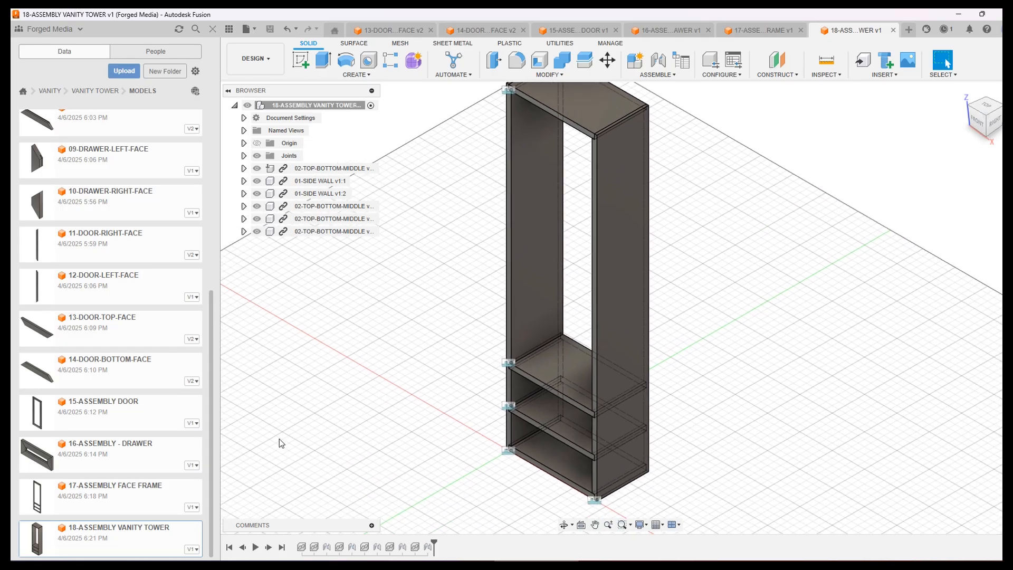
{"action": "left_click", "coordinate": [143, 488]}
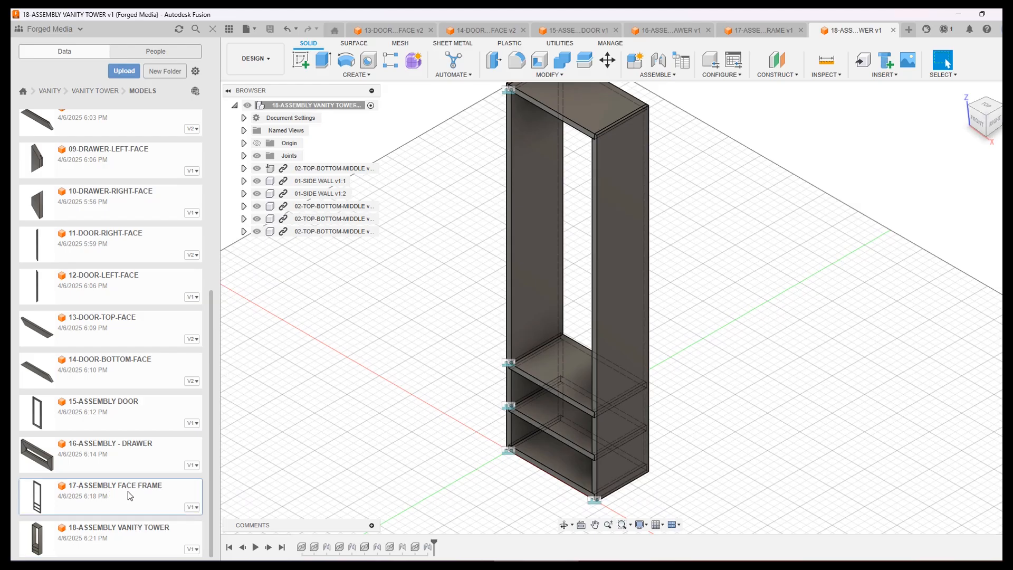
{"action": "left_click_drag", "start_coordinate": [107, 490], "coordinate": [430, 386]}
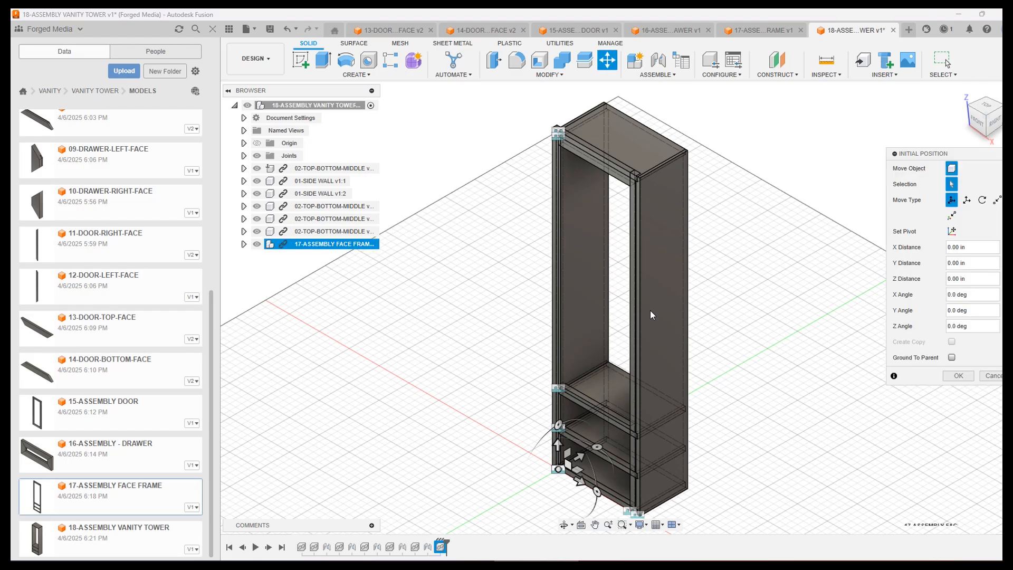
{"action": "left_click_drag", "start_coordinate": [580, 458], "coordinate": [578, 463]}
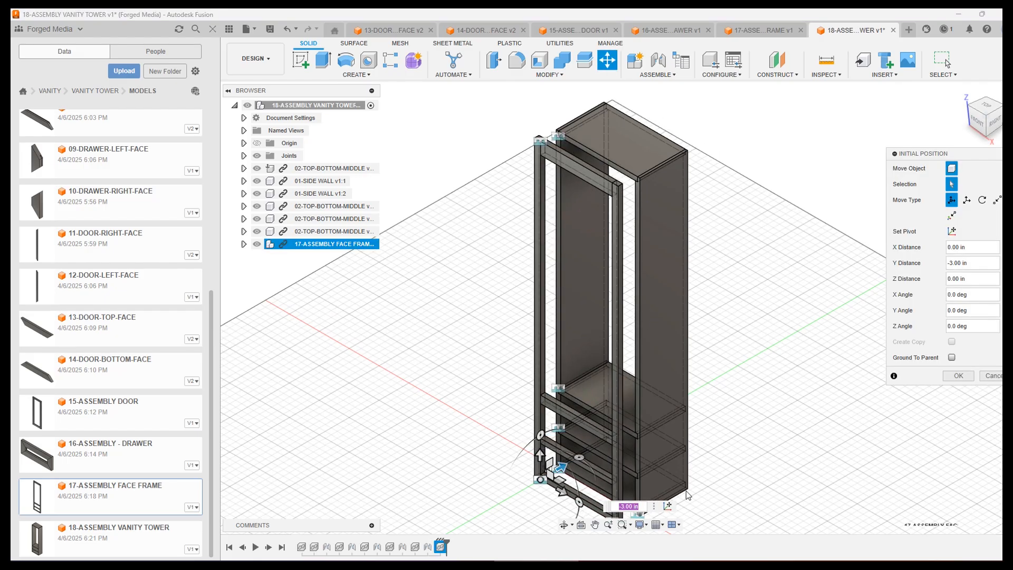
{"action": "left_click", "coordinate": [966, 378]}
Accept the face frame's placement and joint its right stile's lower rear outer corner to the right side wall's lower front outer corner
{"action": "scroll", "coordinate": [764, 411], "scroll_direction": "up", "scroll_amount": 2}
{"action": "middle_click_drag", "start_coordinate": [731, 424], "coordinate": [714, 310]}
{"action": "key", "text": "Escape"}
{"action": "scroll", "coordinate": [662, 361], "scroll_direction": "up", "scroll_amount": 6}
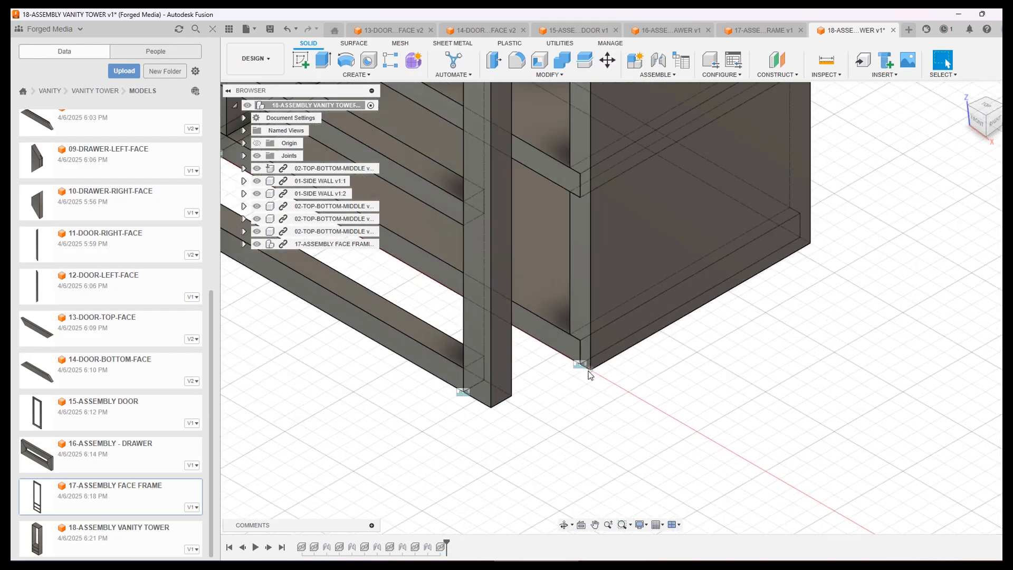
{"action": "left_click", "coordinate": [658, 60]}
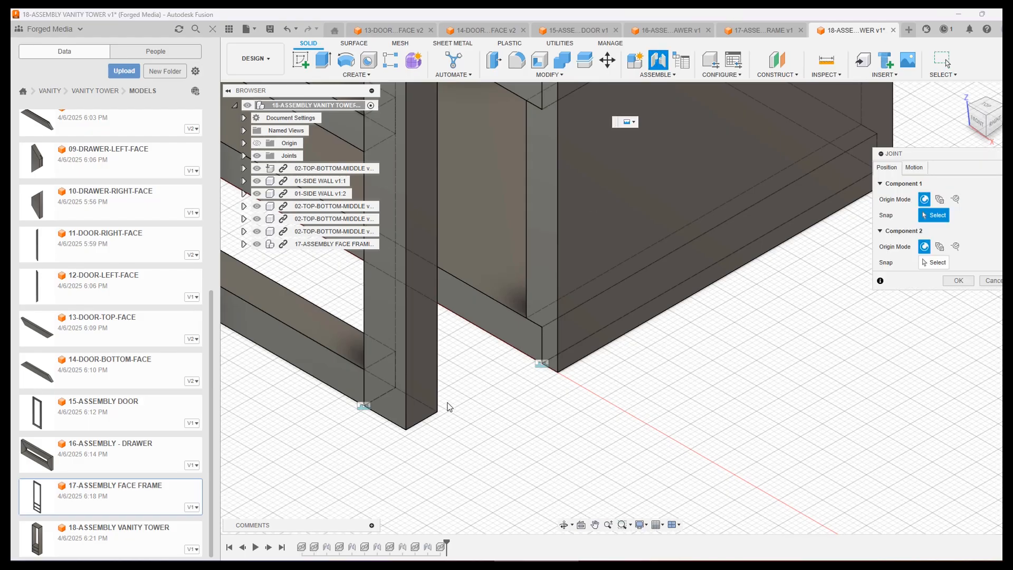
{"action": "left_click", "coordinate": [438, 415]}
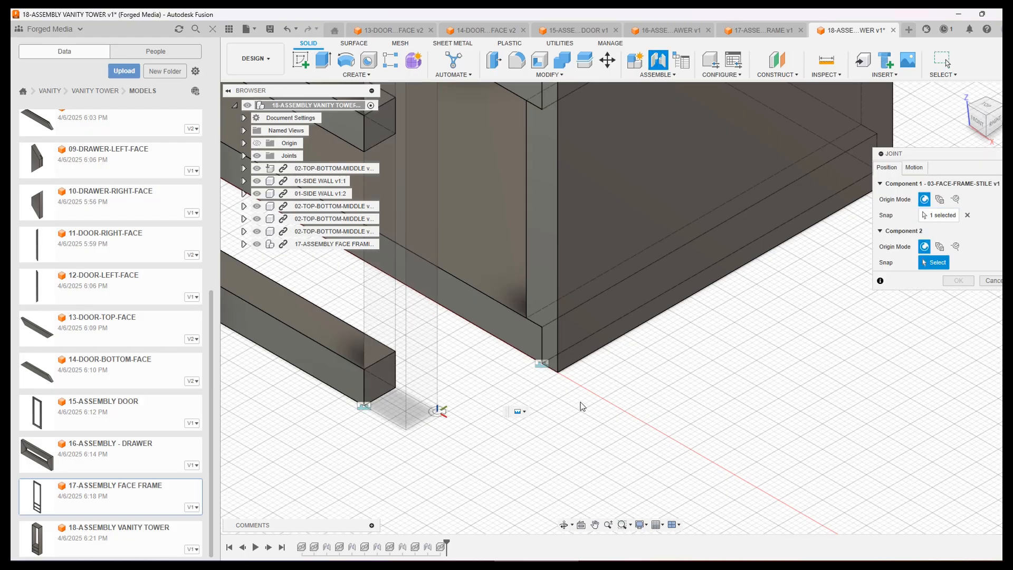
{"action": "left_click", "coordinate": [558, 373]}
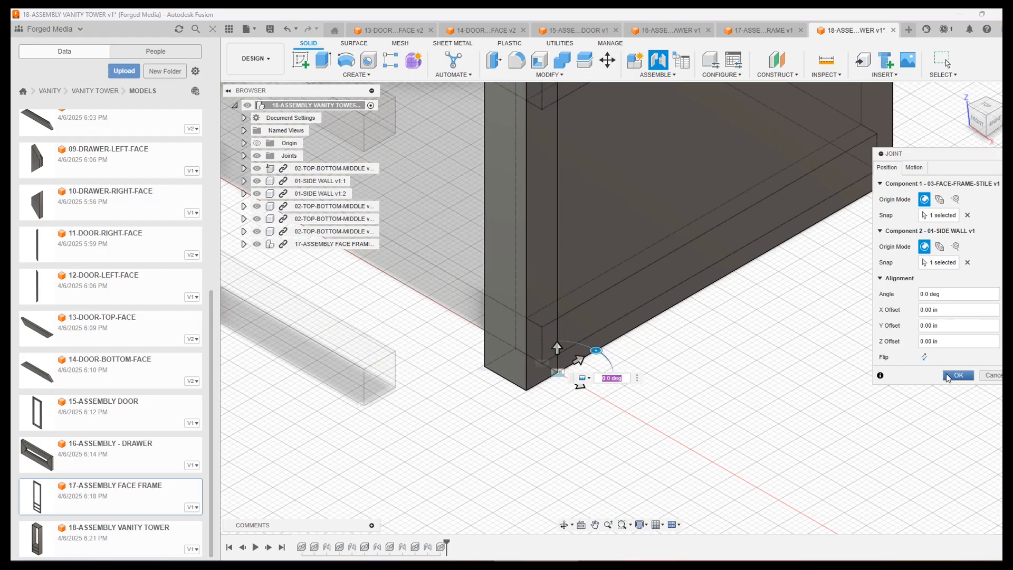
{"action": "left_click", "coordinate": [958, 376]}
Examine how the jointed face frame sits against the cabinet's shelves and side walls from the front and the right
{"action": "scroll", "coordinate": [530, 353], "scroll_direction": "down", "scroll_amount": 8}
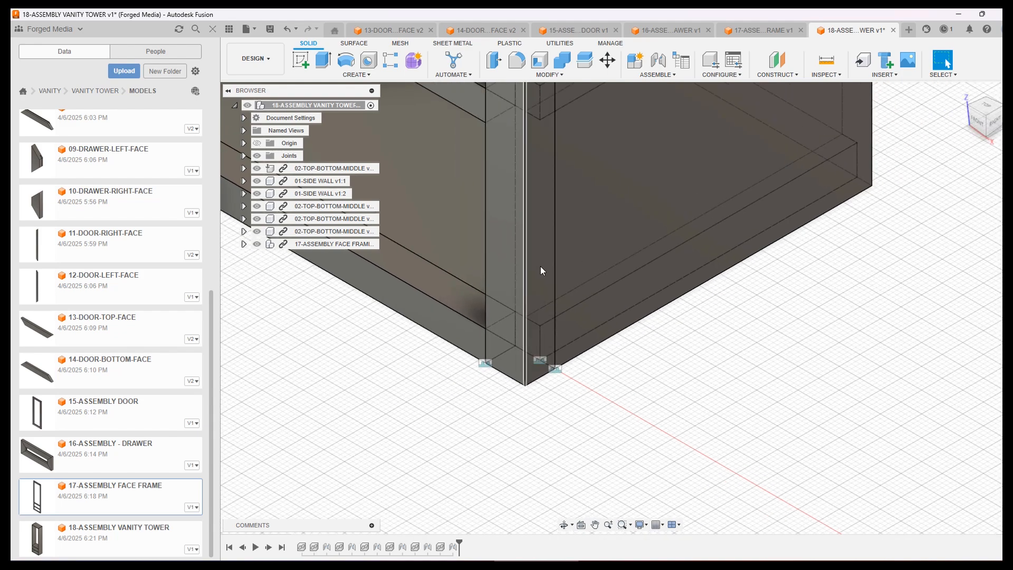
{"action": "middle_click_drag", "start_coordinate": [445, 308], "coordinate": [558, 250], "text": "shift"}
{"action": "left_click", "coordinate": [943, 60]}
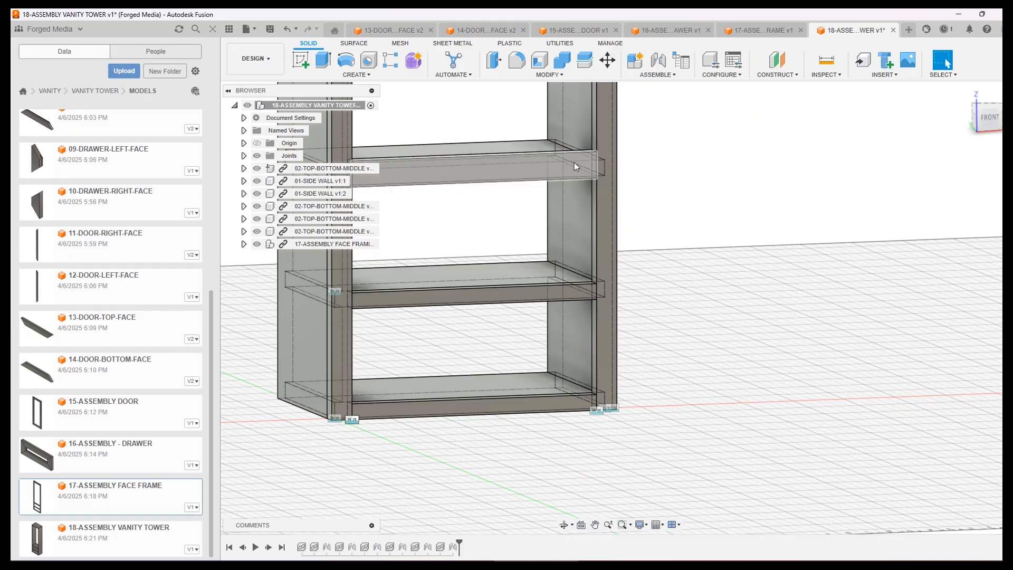
{"action": "scroll", "coordinate": [571, 170], "scroll_direction": "up", "scroll_amount": 2}
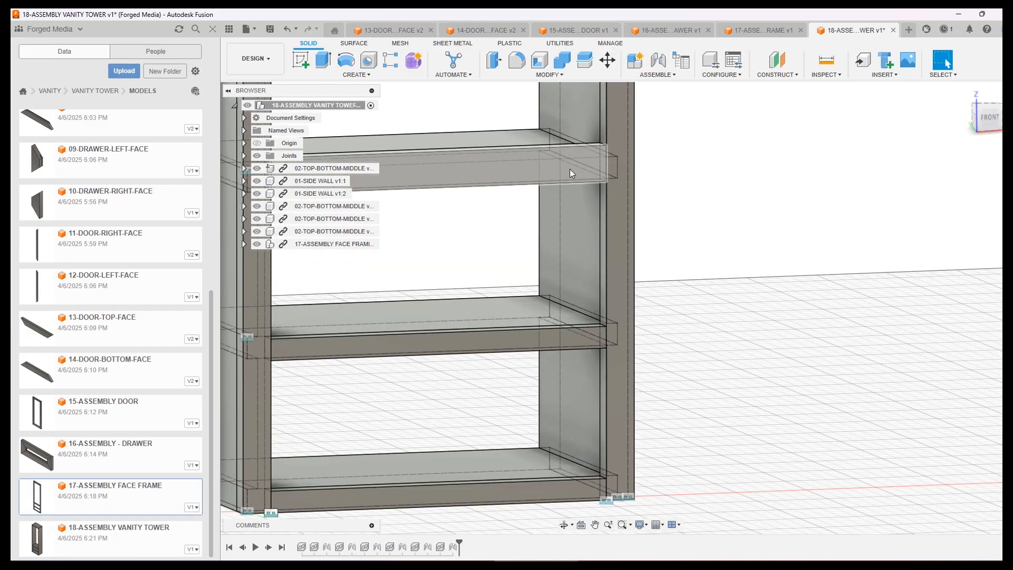
{"action": "scroll", "coordinate": [576, 167], "scroll_direction": "down", "scroll_amount": 4}
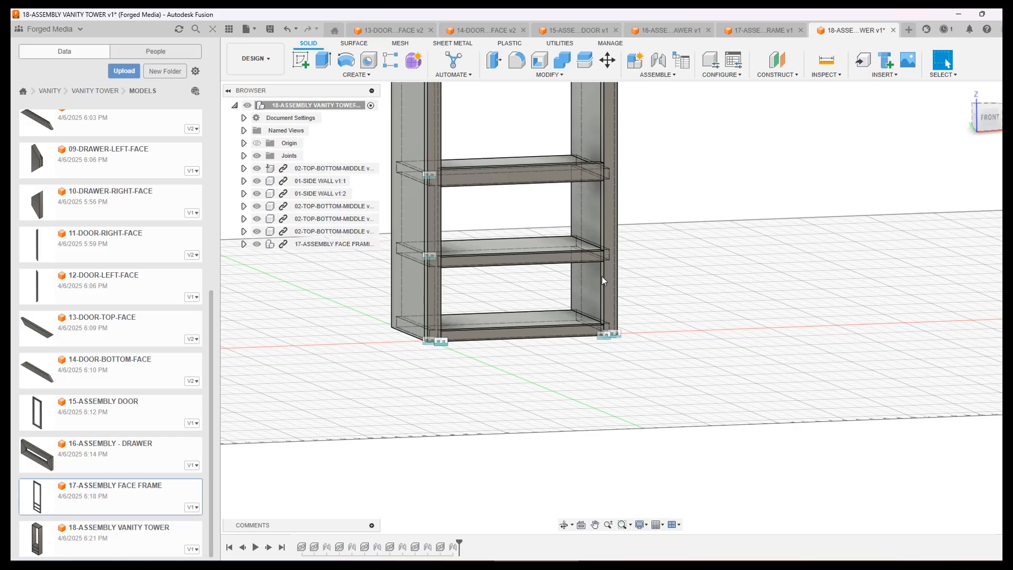
{"action": "scroll", "coordinate": [661, 306], "scroll_direction": "down", "scroll_amount": 3}
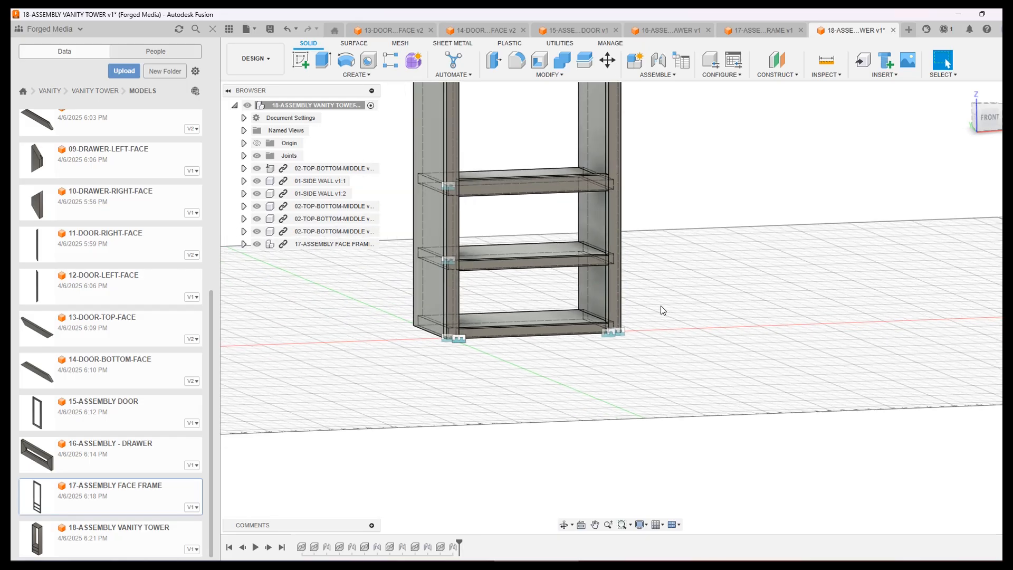
{"action": "middle_click_drag", "start_coordinate": [682, 289], "coordinate": [614, 285], "text": "shift"}
{"action": "left_click", "coordinate": [944, 59]}
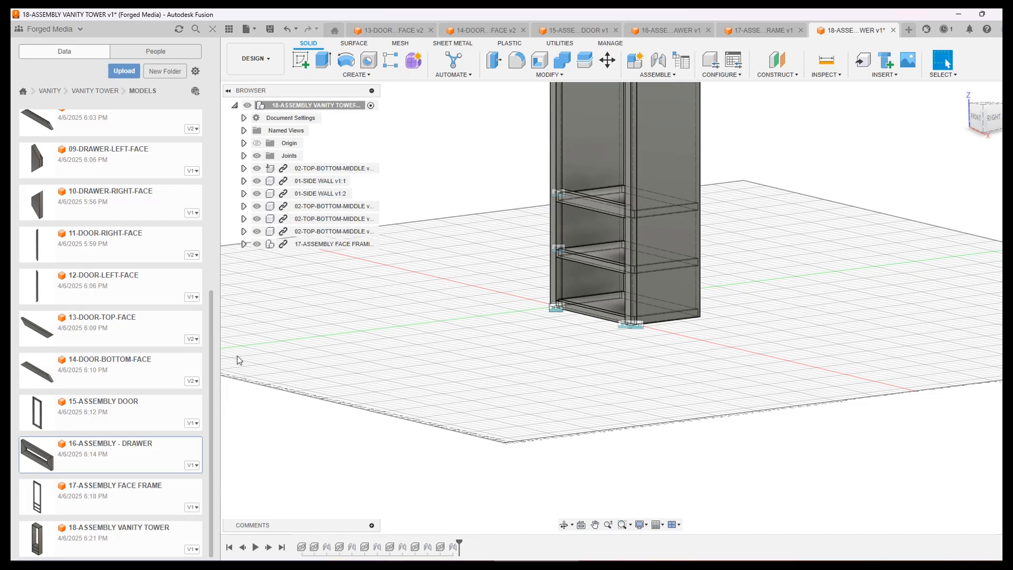
Insert 16-ASSEMBLY - DRAWER into the tower assembly and place it in front of the face frame at a Y distance of -2.50 in
{"action": "left_click_drag", "start_coordinate": [51, 457], "coordinate": [451, 294]}
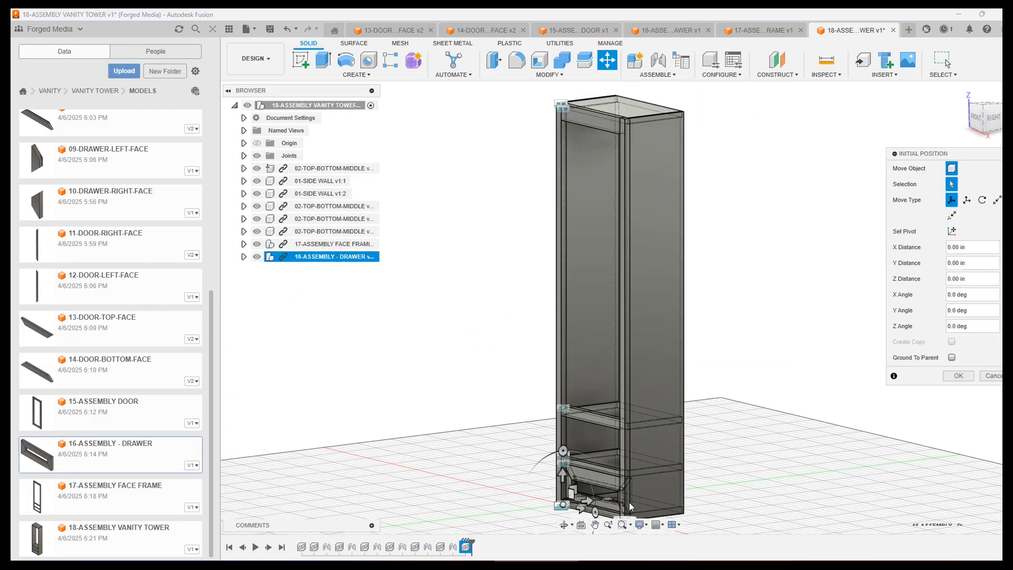
{"action": "scroll", "coordinate": [567, 502], "scroll_direction": "up", "scroll_amount": 6}
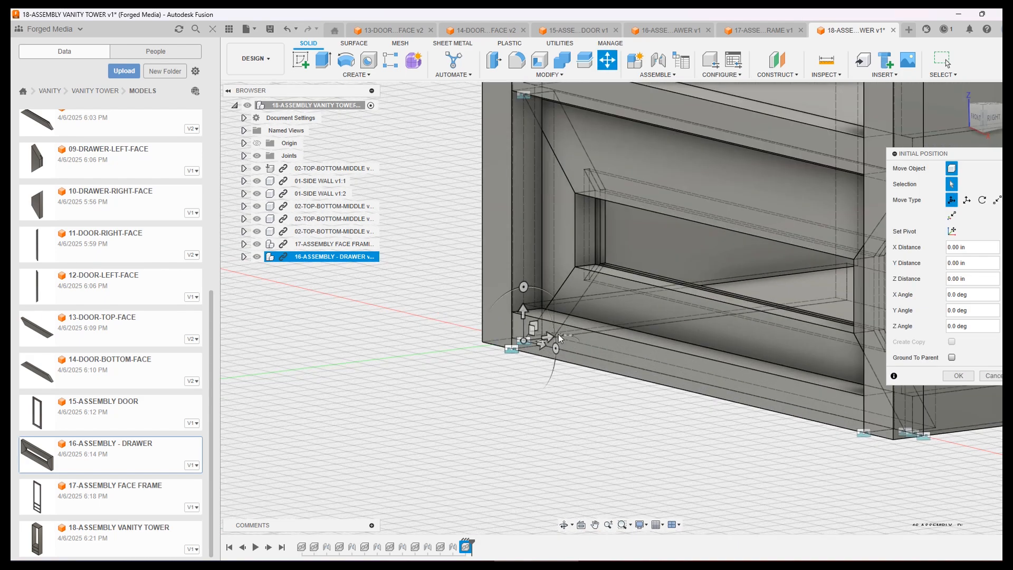
{"action": "left_click_drag", "start_coordinate": [544, 337], "coordinate": [448, 351]}
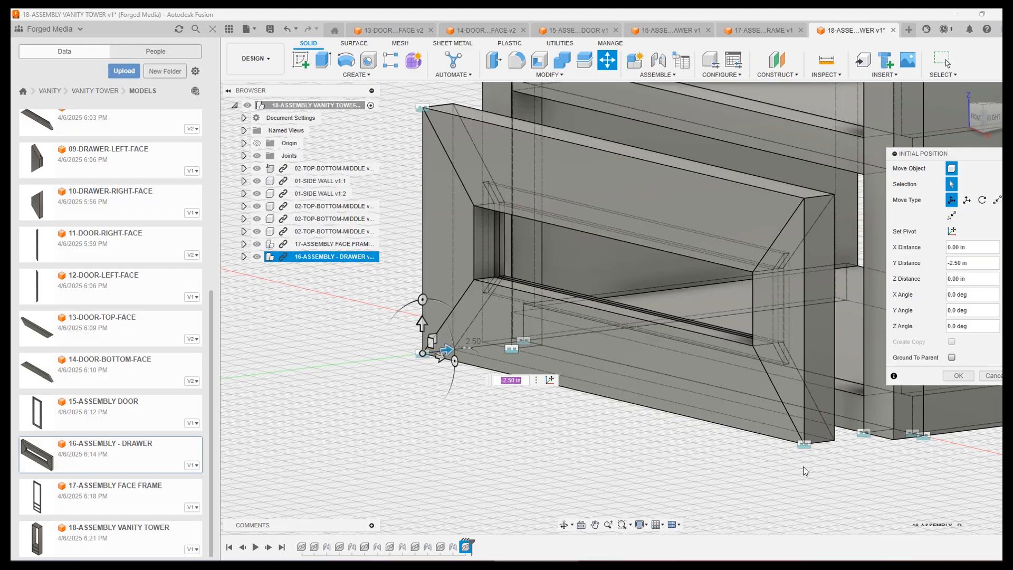
{"action": "scroll", "coordinate": [805, 471], "scroll_direction": "down", "scroll_amount": 5}
{"action": "scroll", "coordinate": [693, 400], "scroll_direction": "up", "scroll_amount": 2}
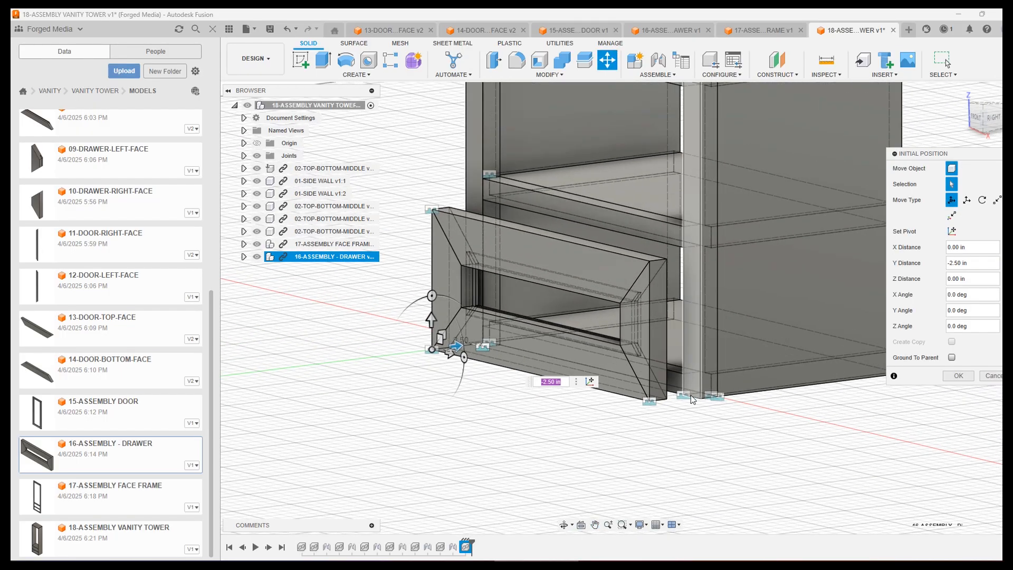
{"action": "scroll", "coordinate": [692, 399], "scroll_direction": "up", "scroll_amount": 5}
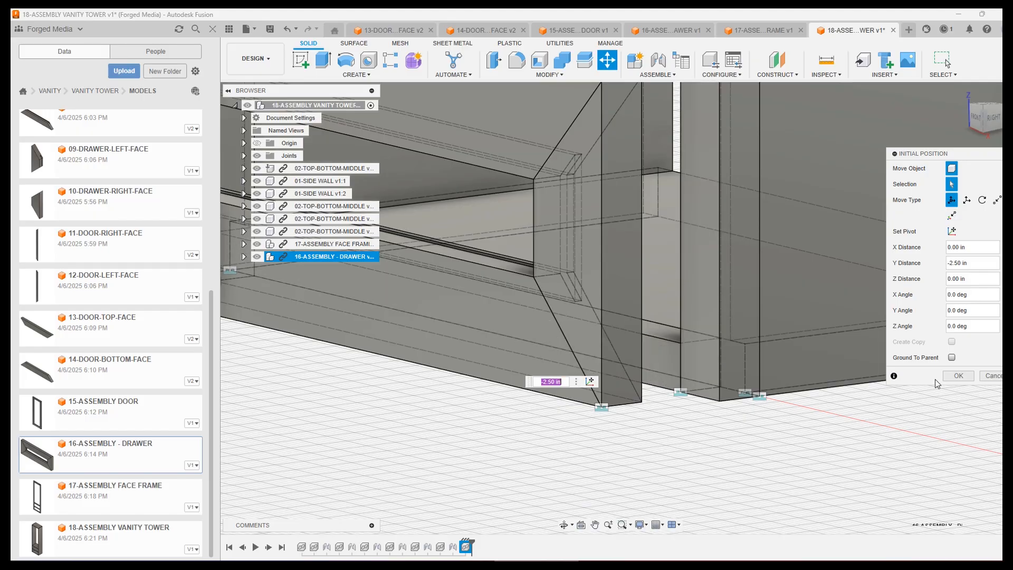
{"action": "left_click", "coordinate": [958, 376]}
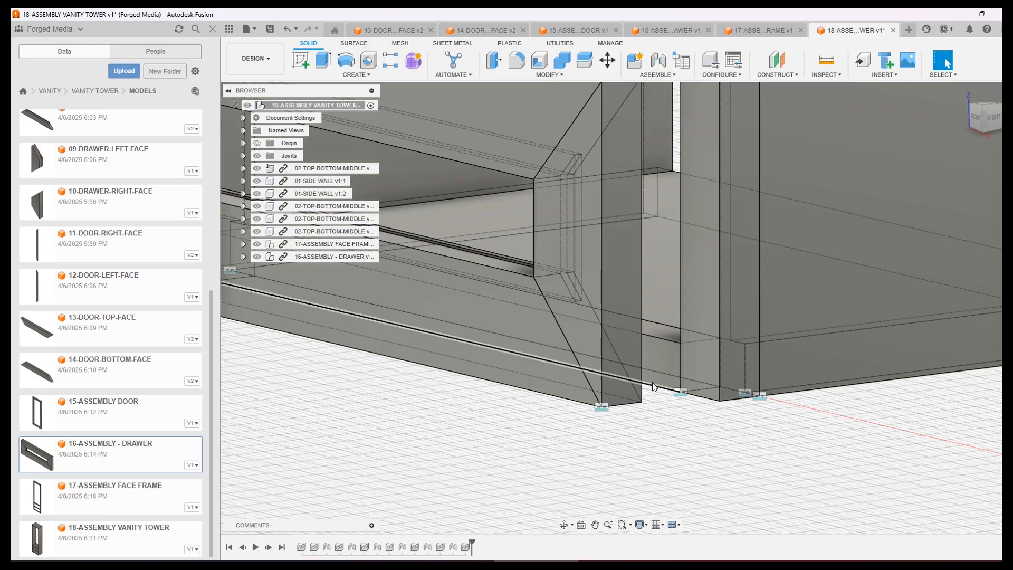
Switch to vanity tower.ai in Illustrator, show the drawer and door layer, and check the size of the red spacer below the lowest drawer
{"action": "key", "text": "alt+Tab"}
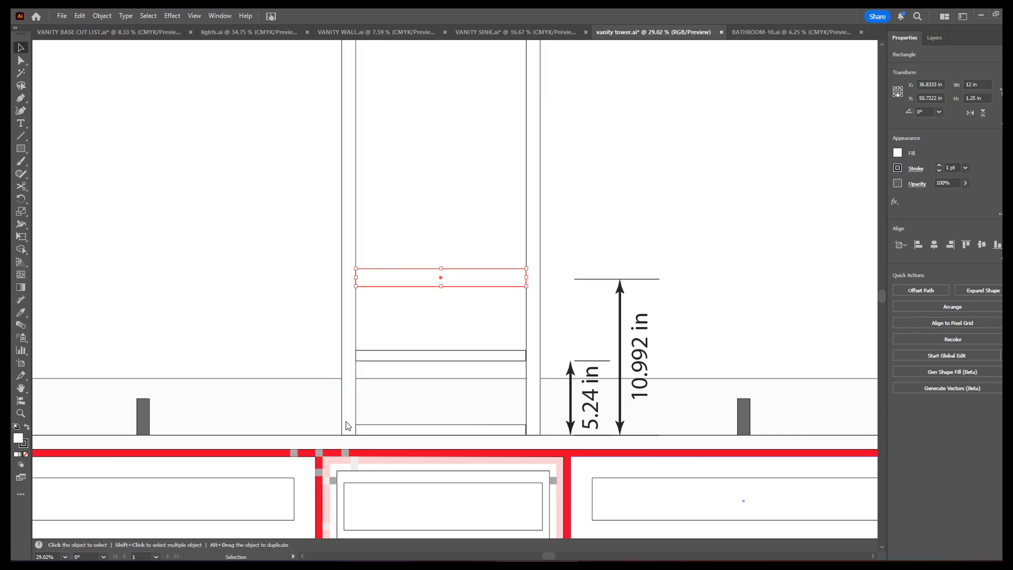
{"action": "left_click", "coordinate": [934, 38]}
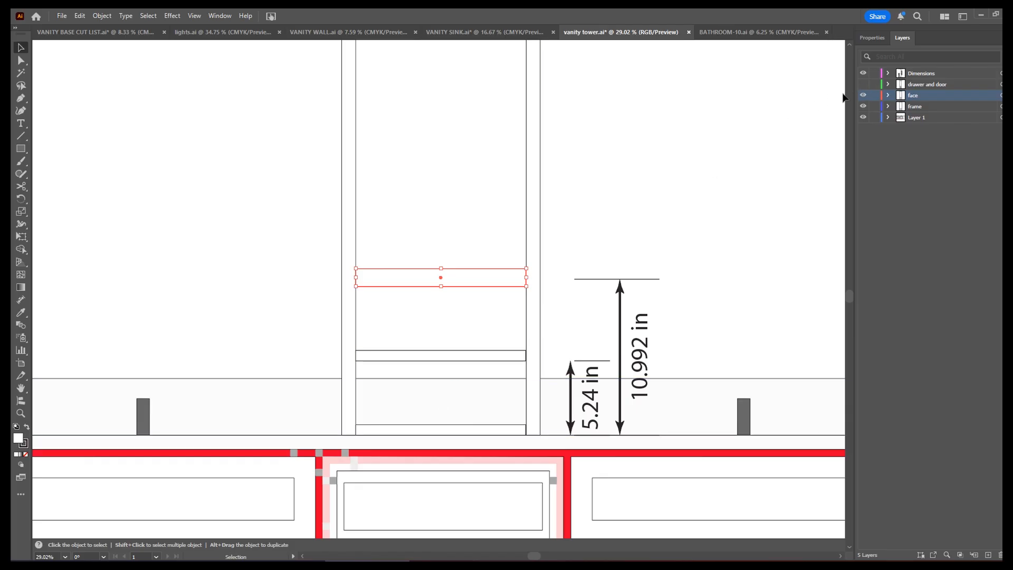
{"action": "left_click", "coordinate": [863, 84]}
{"action": "left_click", "coordinate": [406, 430]}
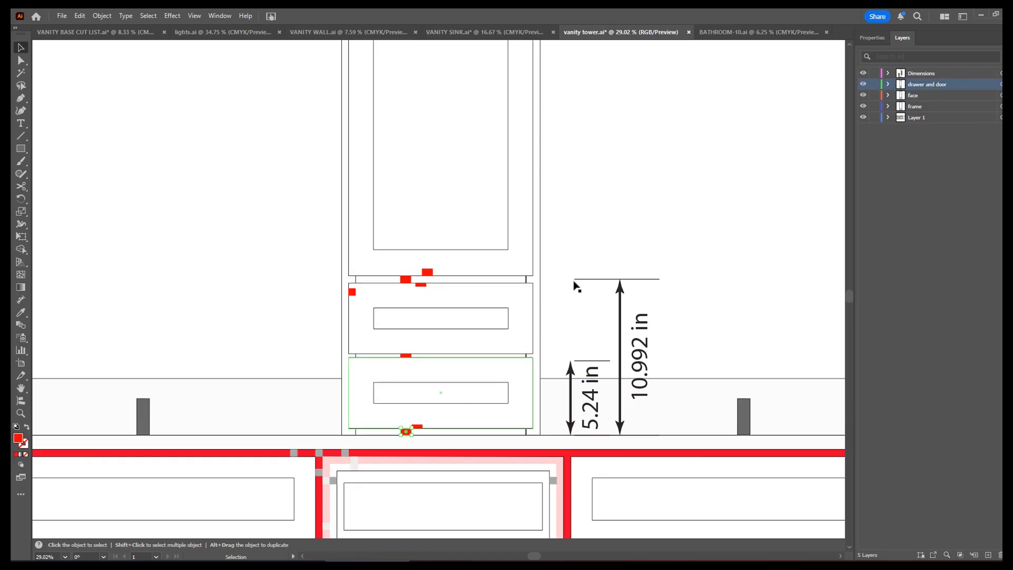
{"action": "left_click", "coordinate": [872, 38]}
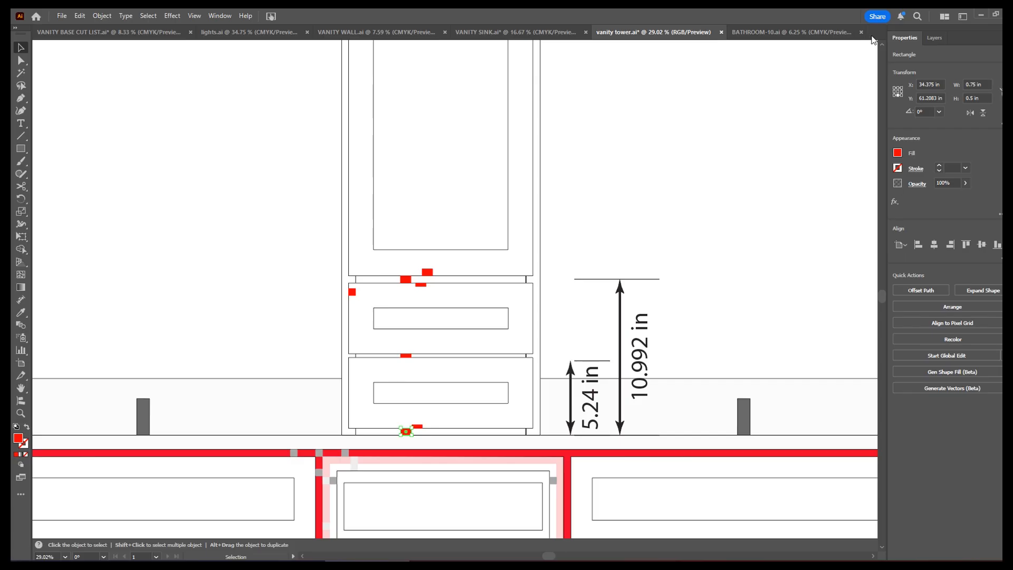
{"action": "left_click", "coordinate": [981, 16]}
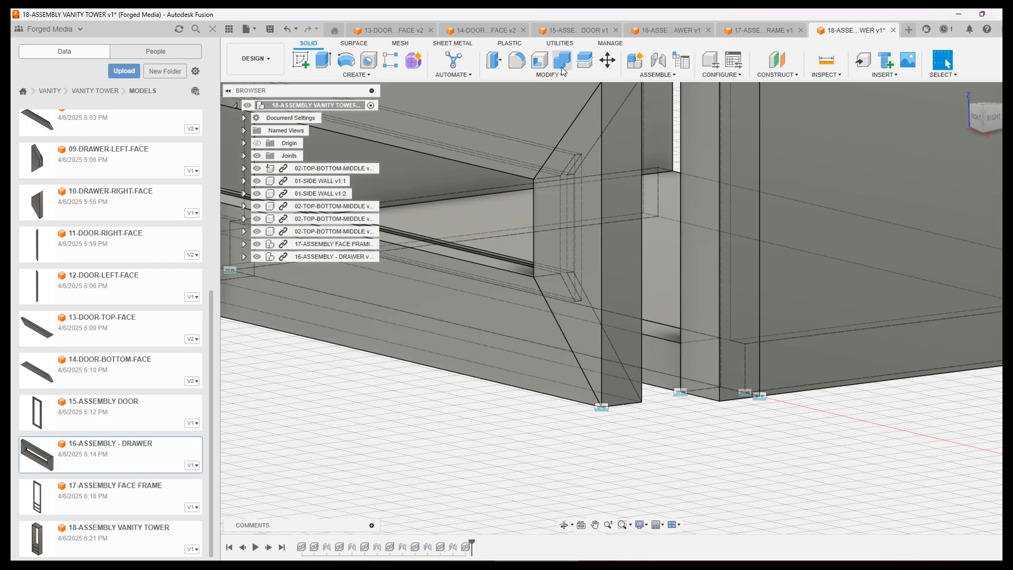
Start a joint for the drawer, and in vanity tower.ai copy the 0.5 in red square into the gap beside the upper drawer's left edge
{"action": "left_click", "coordinate": [651, 61]}
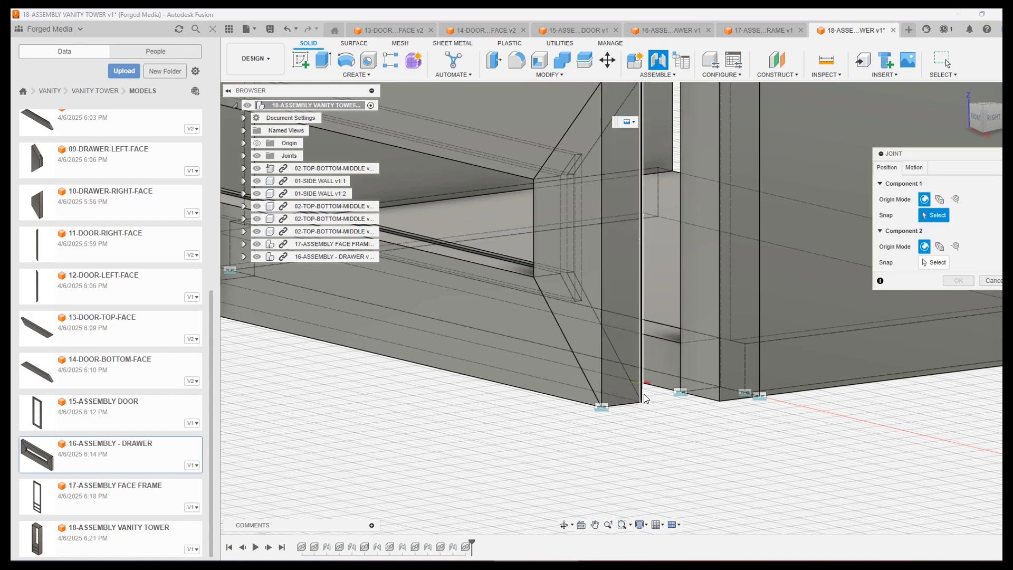
{"action": "scroll", "coordinate": [676, 406], "scroll_direction": "up", "scroll_amount": 3}
{"action": "mouse_move", "coordinate": [655, 415]}
{"action": "middle_mouse_down", "text": "shift"}
{"action": "mouse_move", "coordinate": [611, 410]}
{"action": "mouse_move", "coordinate": [649, 402]}
{"action": "middle_mouse_up", "text": "shift"}
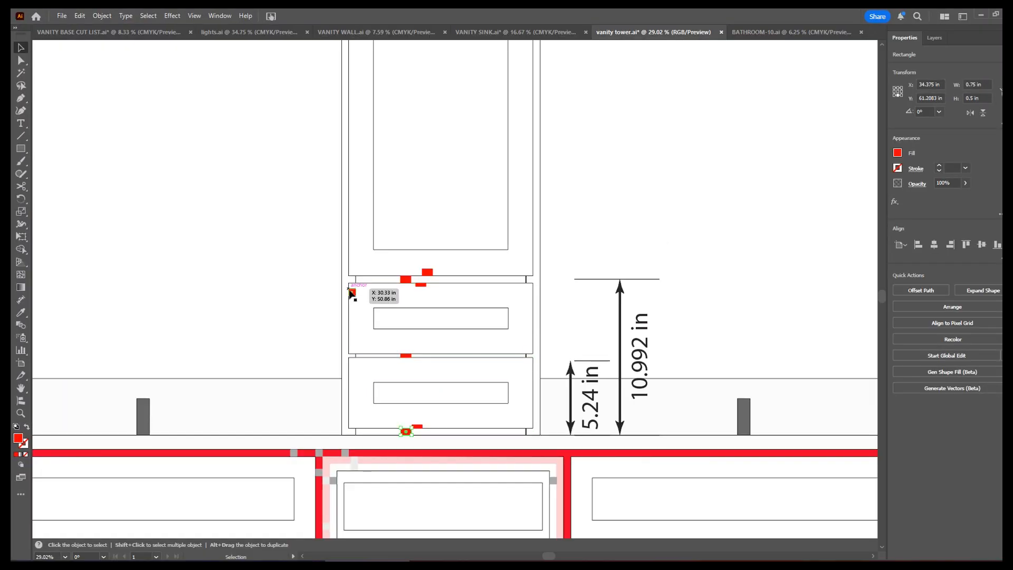
{"action": "scroll", "coordinate": [315, 264], "scroll_direction": "up", "scroll_amount": 5, "text": "alt"}
{"action": "left_click_drag", "start_coordinate": [418, 347], "coordinate": [399, 349], "text": "alt"}
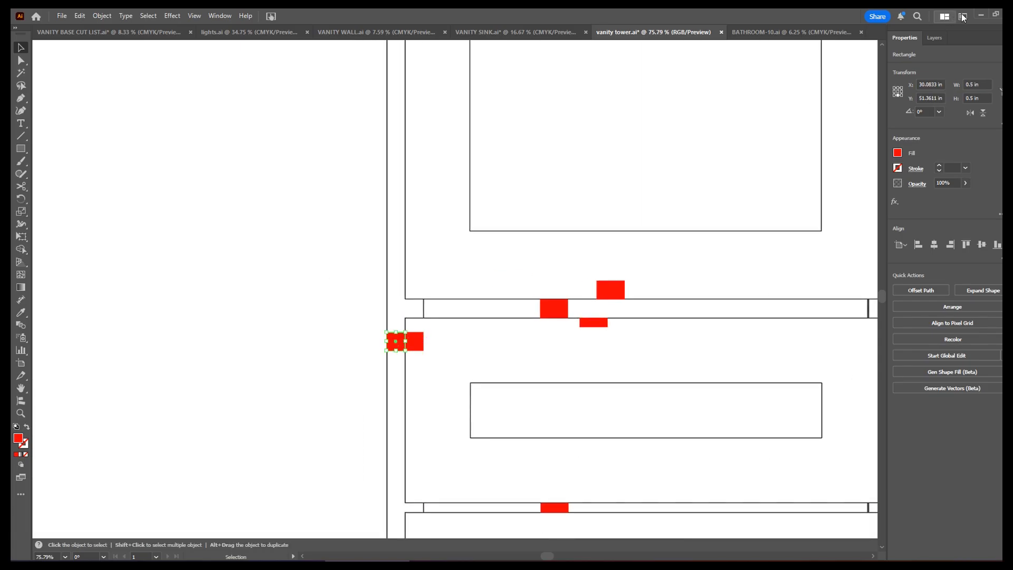
{"action": "left_click", "coordinate": [980, 8]}
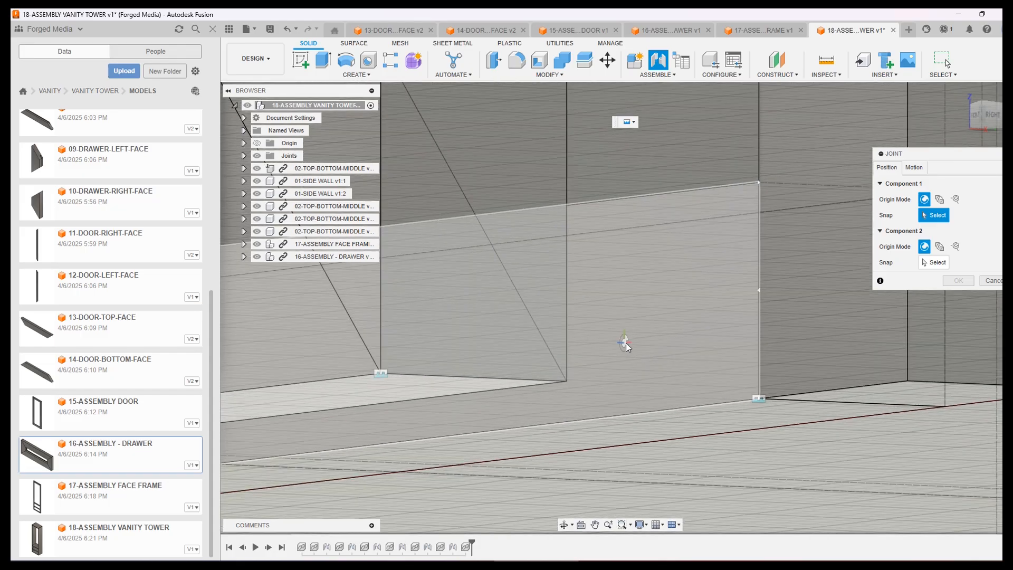
Joint the drawer's lower right rear corner to the right stile's lower front outer corner with X offset -0.50 in and Z offset 0.50 in
{"action": "scroll", "coordinate": [638, 352], "scroll_direction": "down", "scroll_amount": 5}
{"action": "middle_click_drag", "start_coordinate": [637, 351], "coordinate": [827, 427], "text": "shift"}
{"action": "scroll", "coordinate": [839, 423], "scroll_direction": "down", "scroll_amount": 4}
{"action": "scroll", "coordinate": [658, 396], "scroll_direction": "up", "scroll_amount": 6}
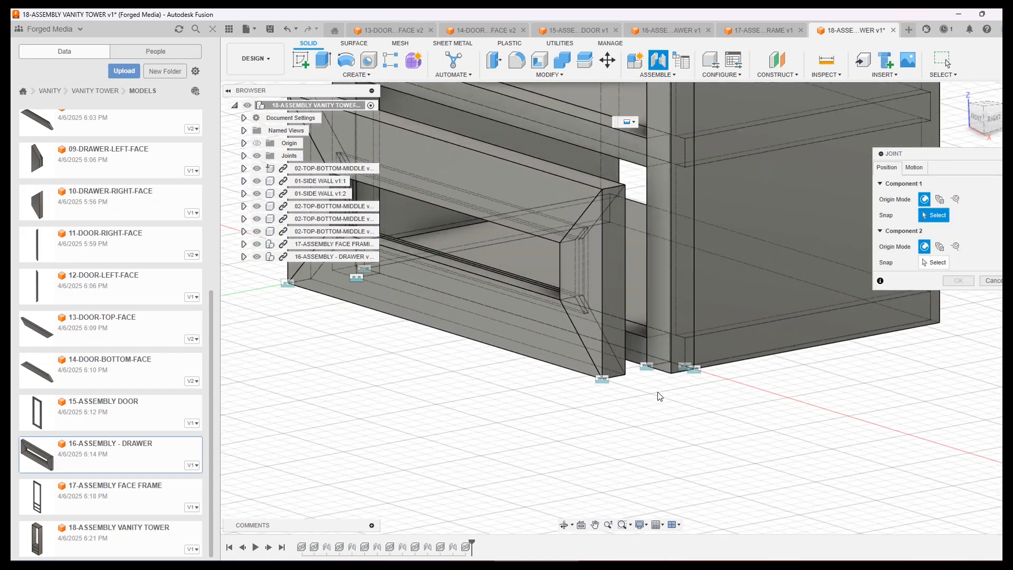
{"action": "scroll", "coordinate": [679, 374], "scroll_direction": "up", "scroll_amount": 2}
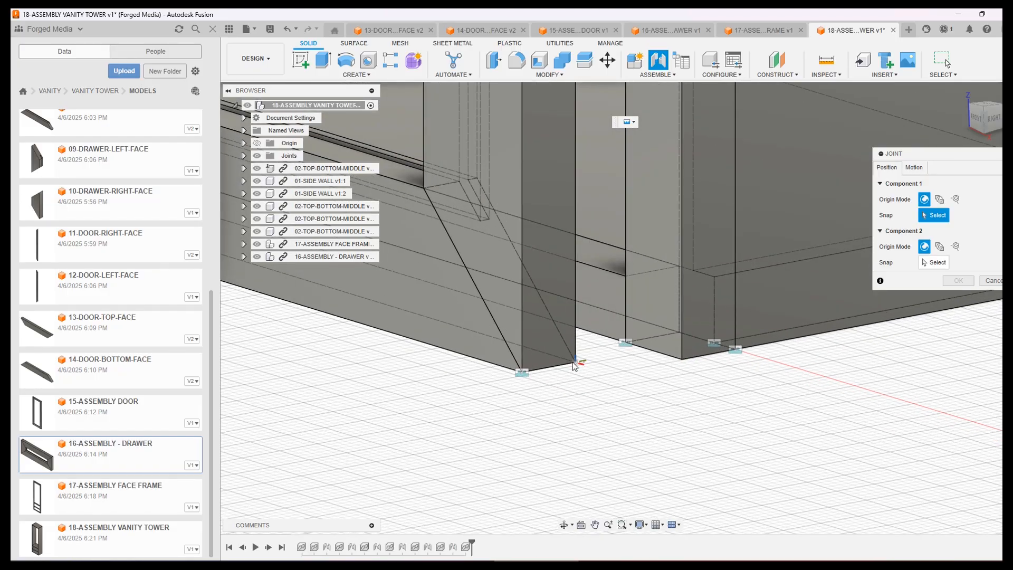
{"action": "left_click", "coordinate": [575, 363]}
{"action": "left_click", "coordinate": [681, 359]}
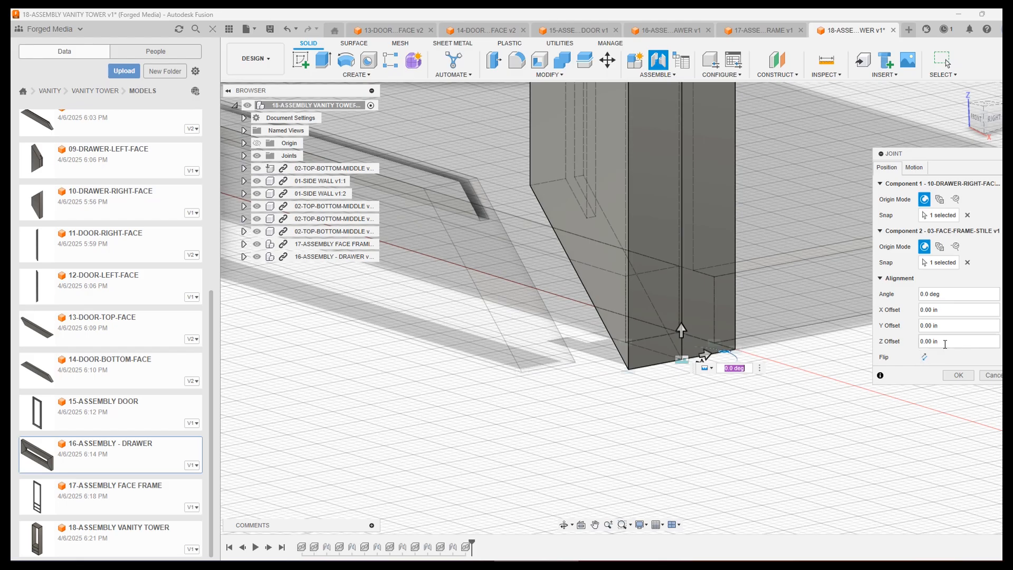
{"action": "mouse_move", "coordinate": [680, 327]}
{"action": "left_mouse_down"}
{"action": "mouse_move", "coordinate": [685, 290]}
{"action": "mouse_move", "coordinate": [689, 316]}
{"action": "mouse_move", "coordinate": [674, 312]}
{"action": "left_mouse_up"}
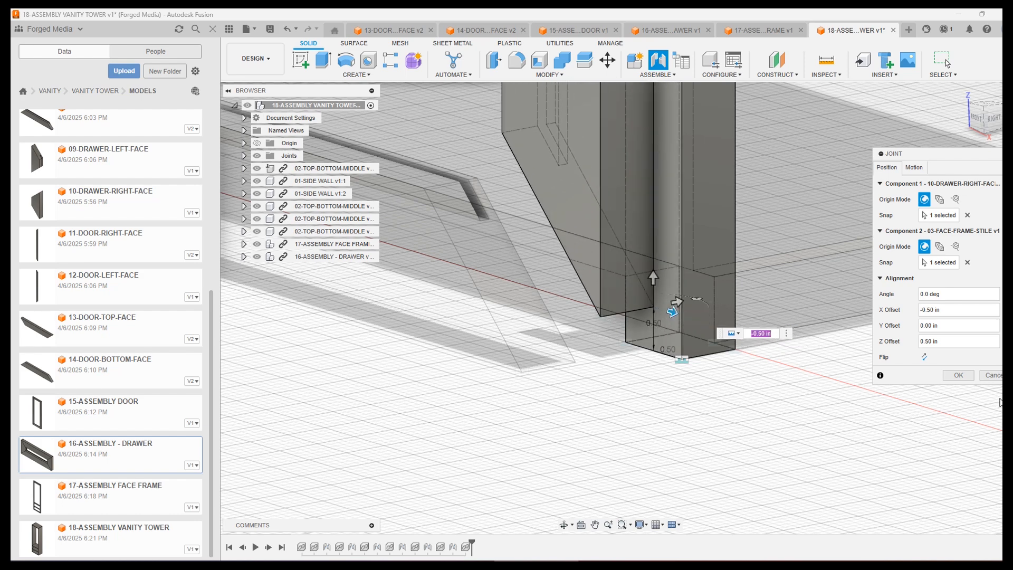
{"action": "left_click", "coordinate": [959, 376]}
View the tower from the front and set the visual style to Shaded with Visible Edges Only
{"action": "scroll", "coordinate": [705, 362], "scroll_direction": "down", "scroll_amount": 10}
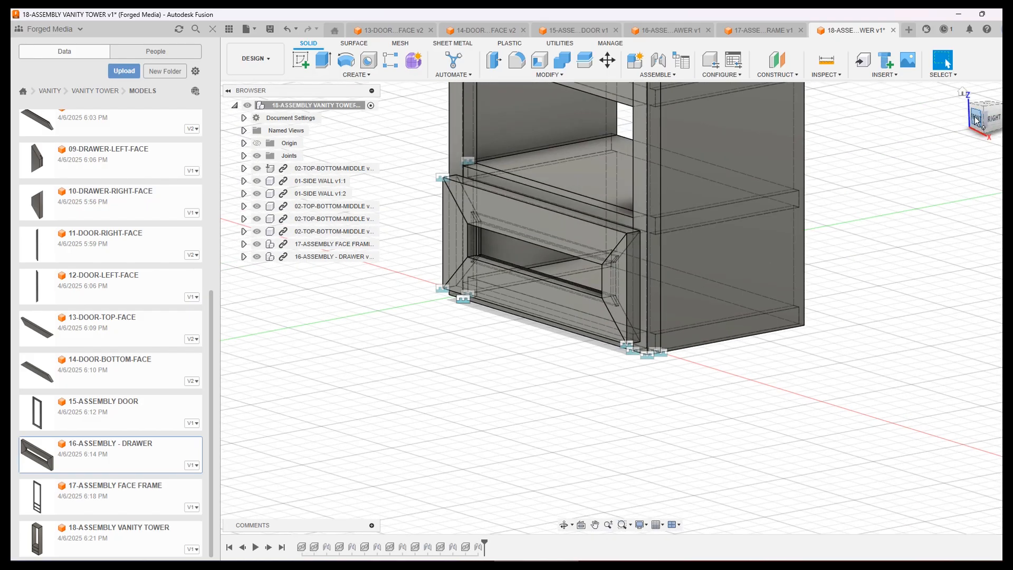
{"action": "left_click", "coordinate": [975, 121]}
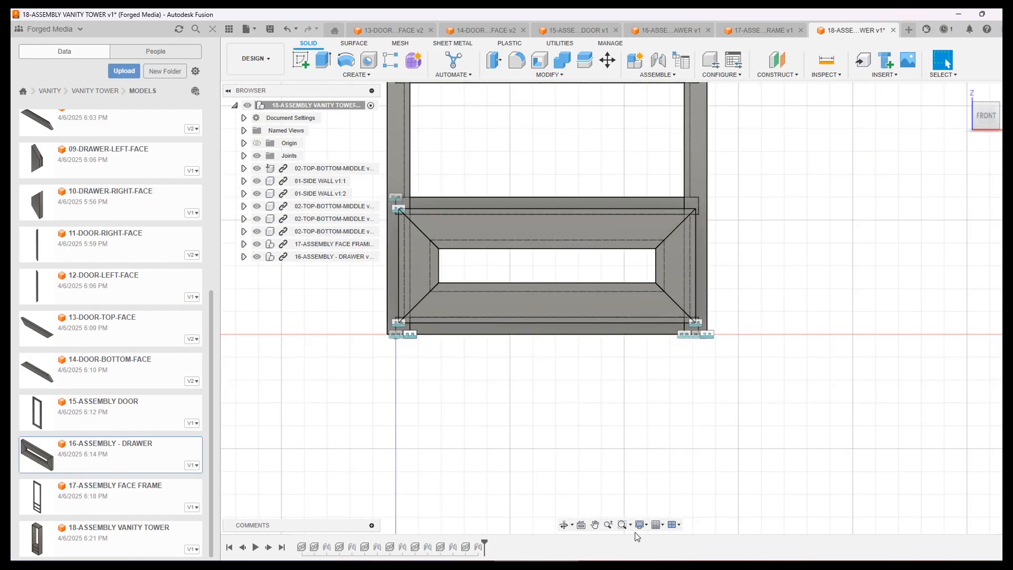
{"action": "left_click", "coordinate": [641, 524]}
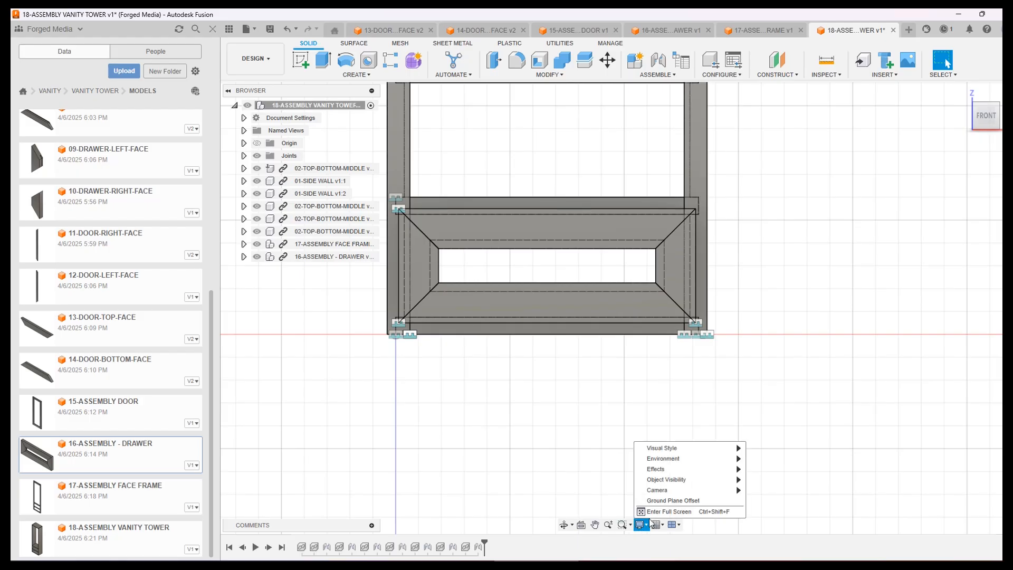
{"action": "mouse_move", "coordinate": [668, 449]}
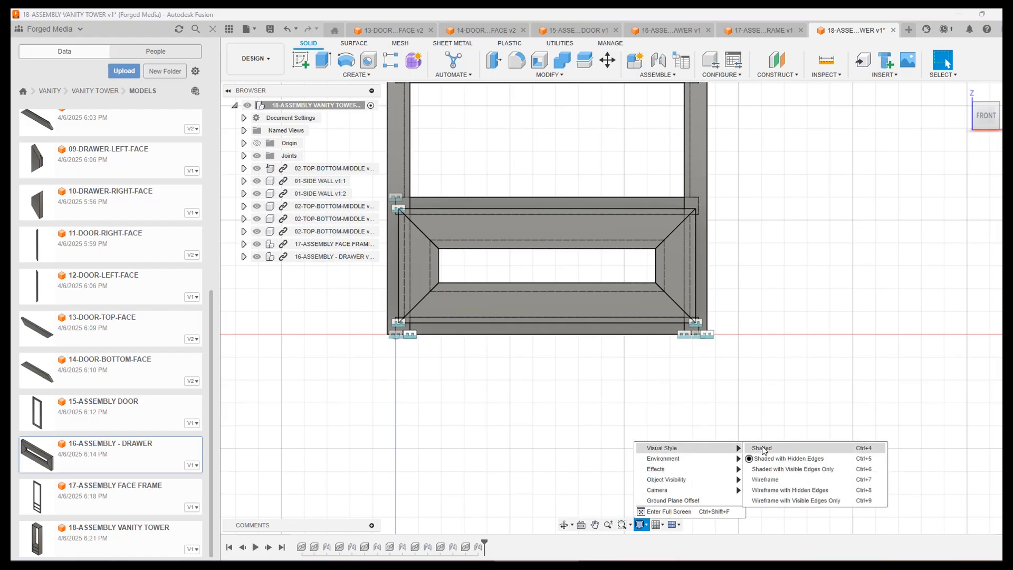
{"action": "left_click", "coordinate": [775, 469]}
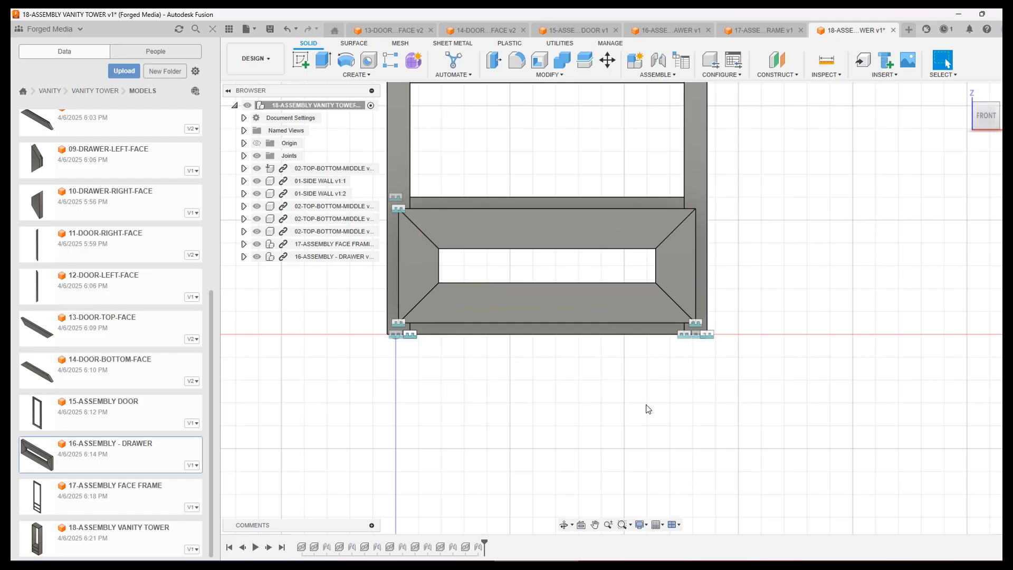
Insert a second 16-ASSEMBLY - DRAWER above the first one, raised 6.00 in and moved -2.00 in along Y in front of the face frame
{"action": "middle_click_drag", "start_coordinate": [728, 388], "coordinate": [769, 367], "text": "shift"}
{"action": "middle_click_drag", "start_coordinate": [768, 270], "coordinate": [798, 305]}
{"action": "left_click_drag", "start_coordinate": [100, 462], "coordinate": [509, 456]}
{"action": "scroll", "coordinate": [628, 490], "scroll_direction": "up", "scroll_amount": 5}
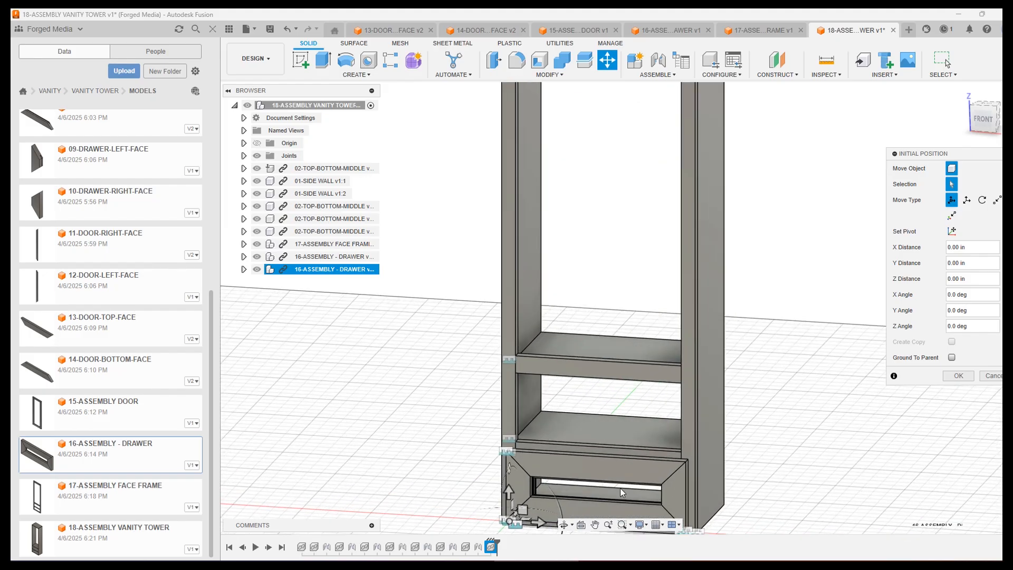
{"action": "left_click_drag", "start_coordinate": [451, 507], "coordinate": [482, 385]}
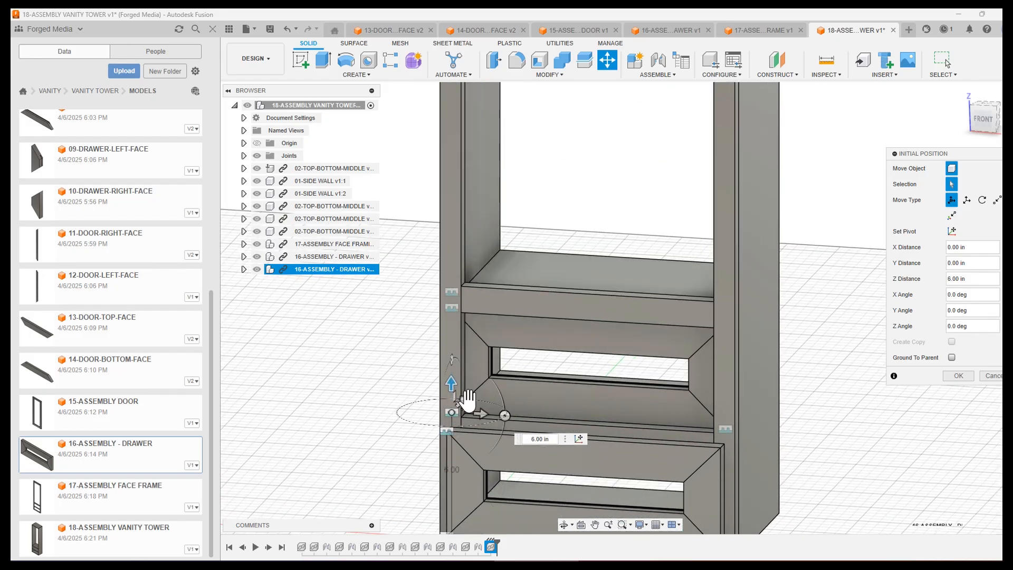
{"action": "middle_click_drag", "start_coordinate": [620, 447], "coordinate": [596, 409], "text": "shift"}
{"action": "left_click_drag", "start_coordinate": [596, 409], "coordinate": [558, 411]}
{"action": "scroll", "coordinate": [685, 452], "scroll_direction": "up", "scroll_amount": 1}
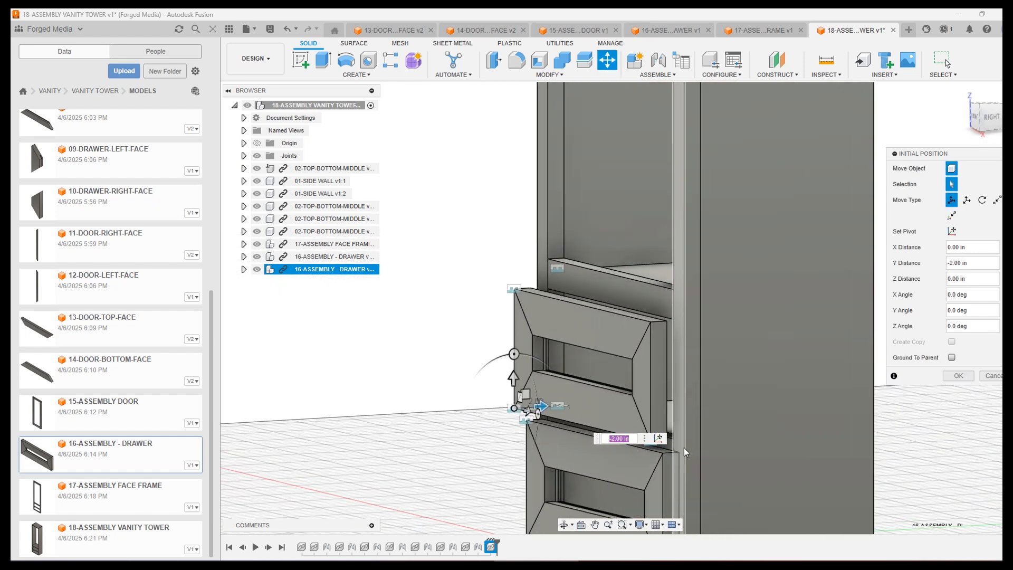
{"action": "scroll", "coordinate": [684, 449], "scroll_direction": "up", "scroll_amount": 5}
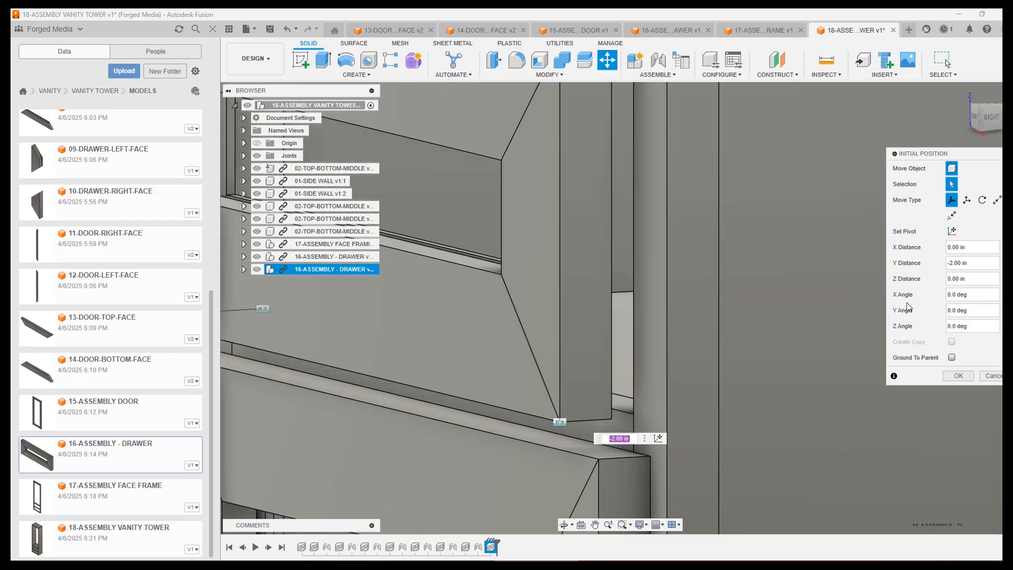
{"action": "left_click", "coordinate": [962, 379]}
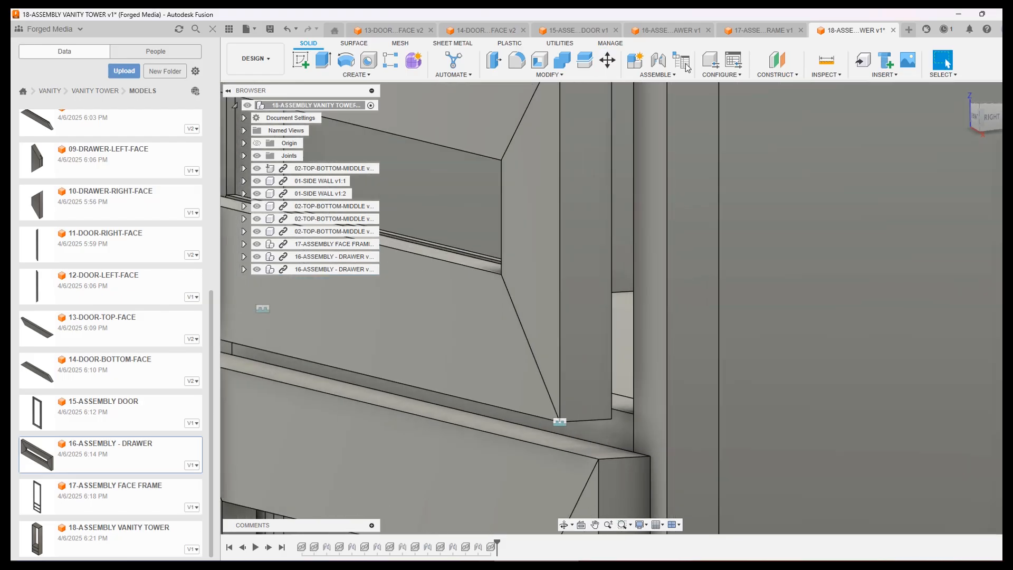
Joint the new drawer's lower right rear corner to the lower drawer's upper right rear corner with a Z offset of 0.25 in
{"action": "left_click", "coordinate": [657, 68]}
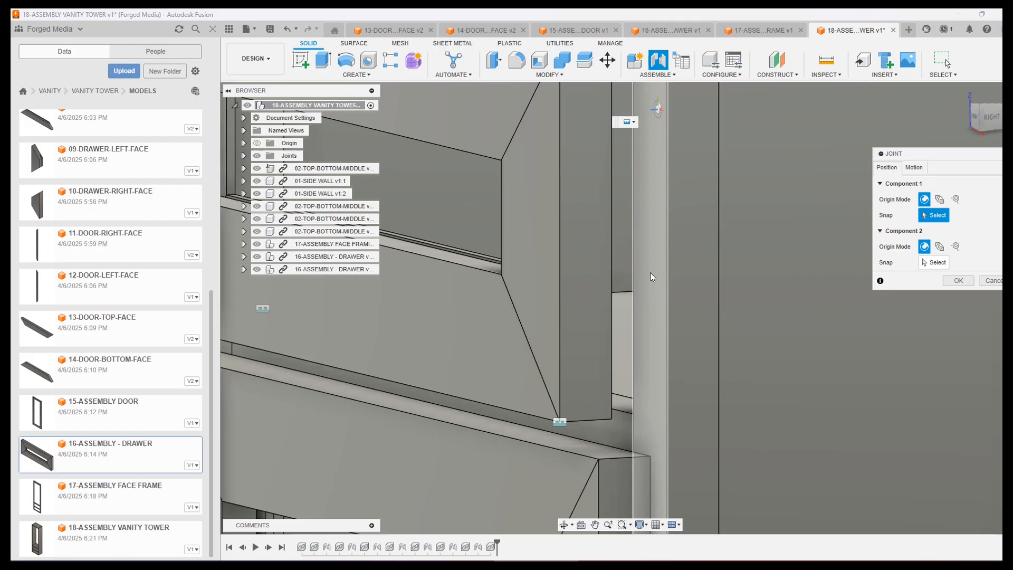
{"action": "left_click", "coordinate": [612, 420]}
{"action": "left_click", "coordinate": [652, 457]}
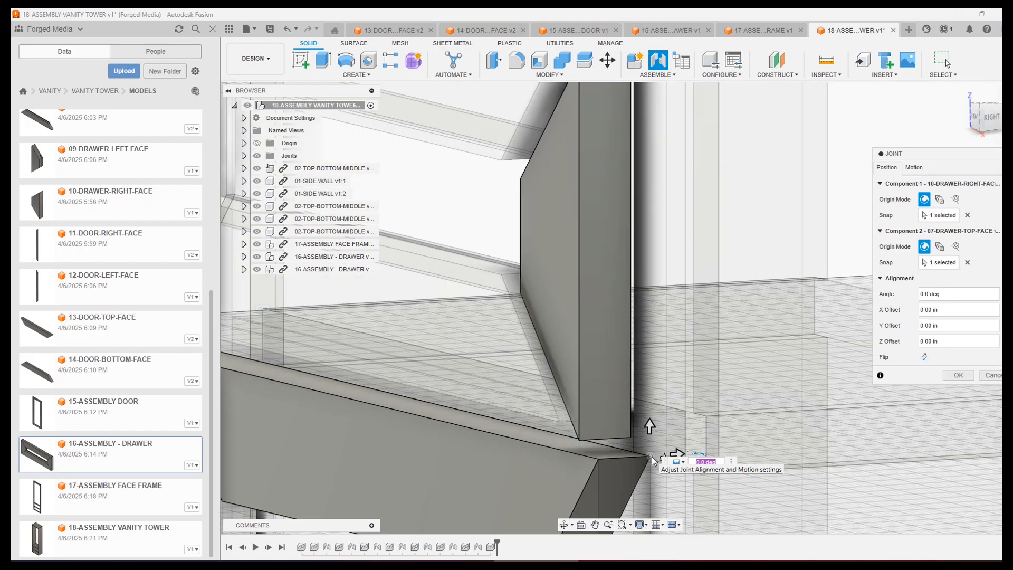
{"action": "left_click_drag", "start_coordinate": [652, 422], "coordinate": [655, 402]}
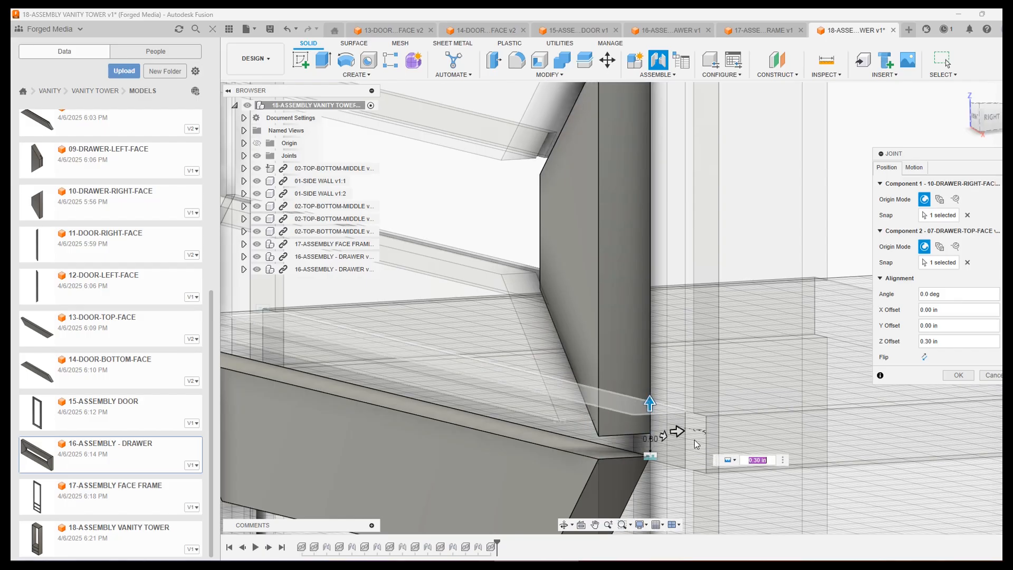
{"action": "left_click", "coordinate": [757, 460]}
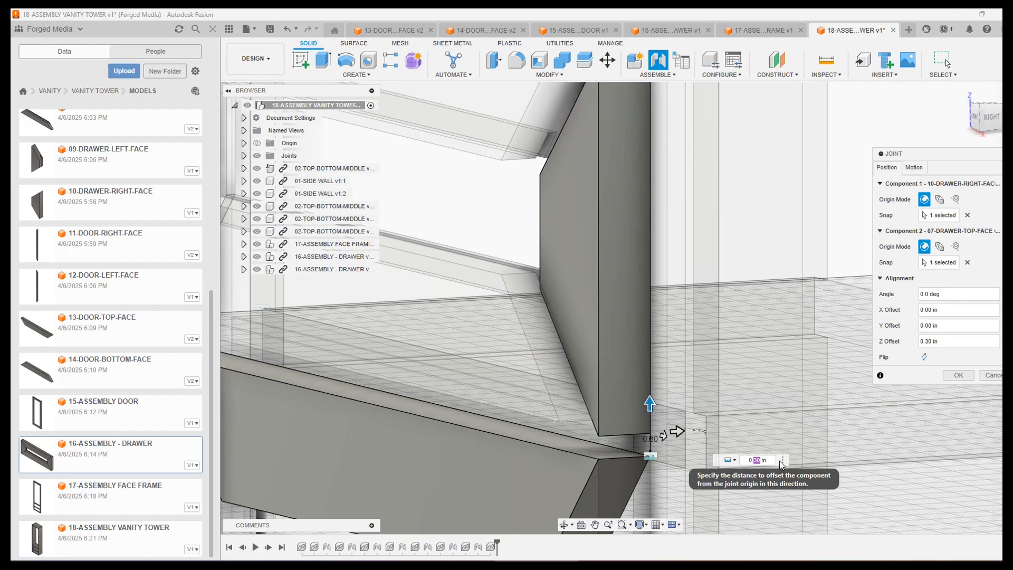
{"action": "type", "text": "0.25"}
{"action": "key", "text": "Return"}
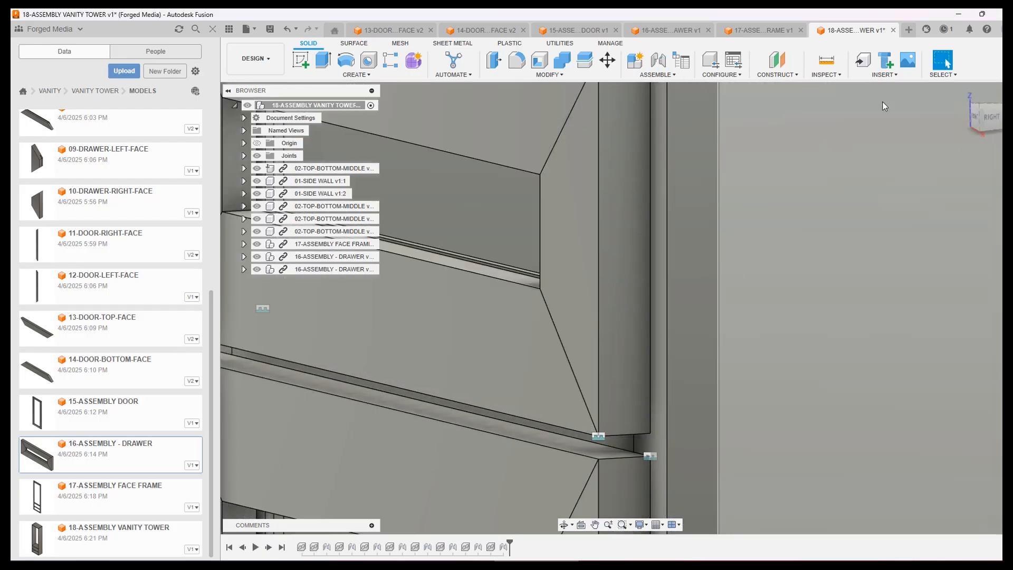
Examine both drawers from the front and at an angle, checking the spacing between the upper drawer and the rail above it
{"action": "left_click", "coordinate": [975, 124]}
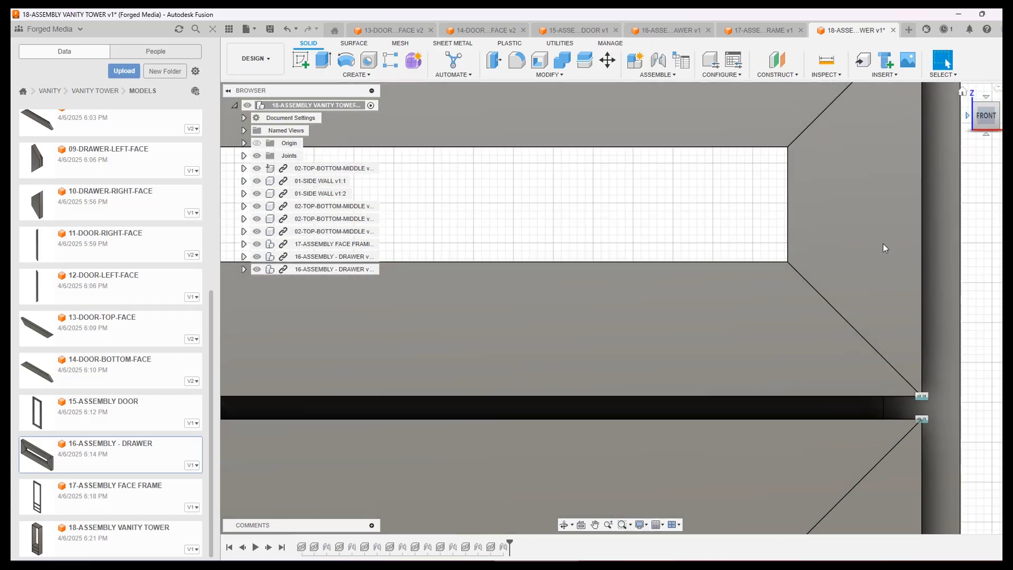
{"action": "scroll", "coordinate": [726, 352], "scroll_direction": "down", "scroll_amount": 5}
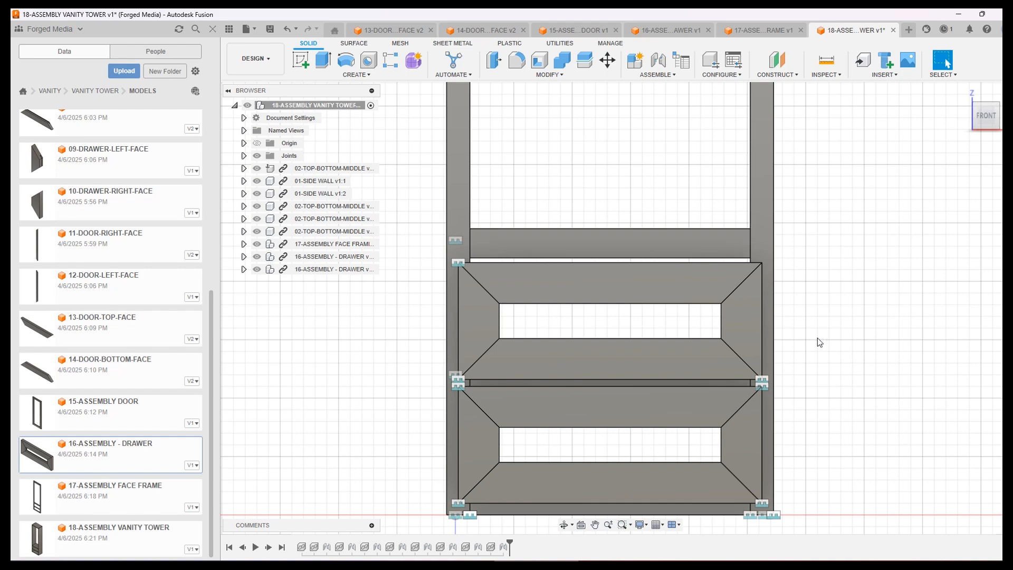
{"action": "middle_click_drag", "start_coordinate": [806, 364], "coordinate": [767, 342], "text": "shift"}
{"action": "left_click", "coordinate": [762, 336]}
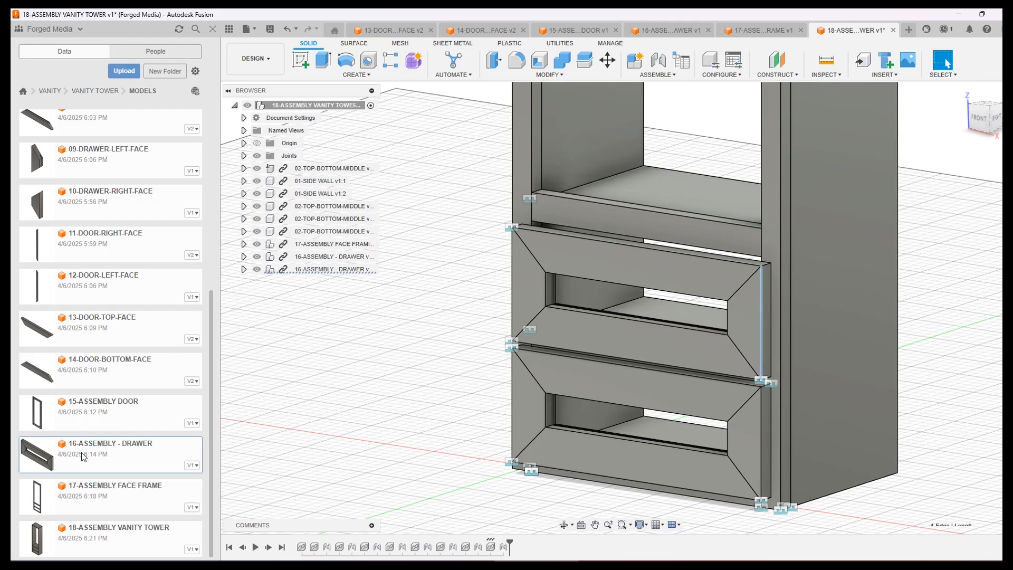
Open 09-DRAWER-LEFT-FACE and its first sketch for editing to check the drawer face's height
{"action": "left_click", "coordinate": [79, 169]}
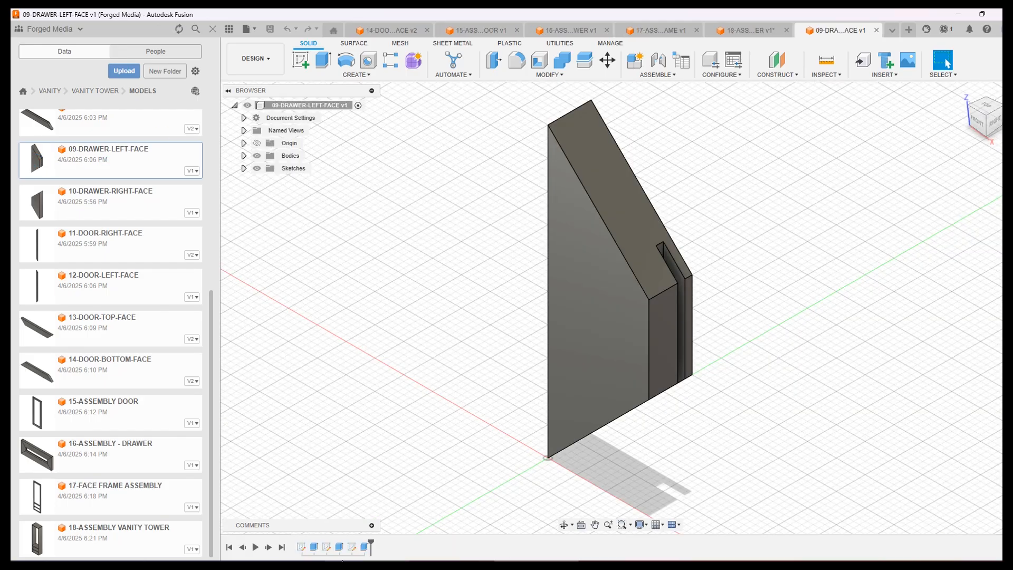
{"action": "right_click", "coordinate": [301, 548]}
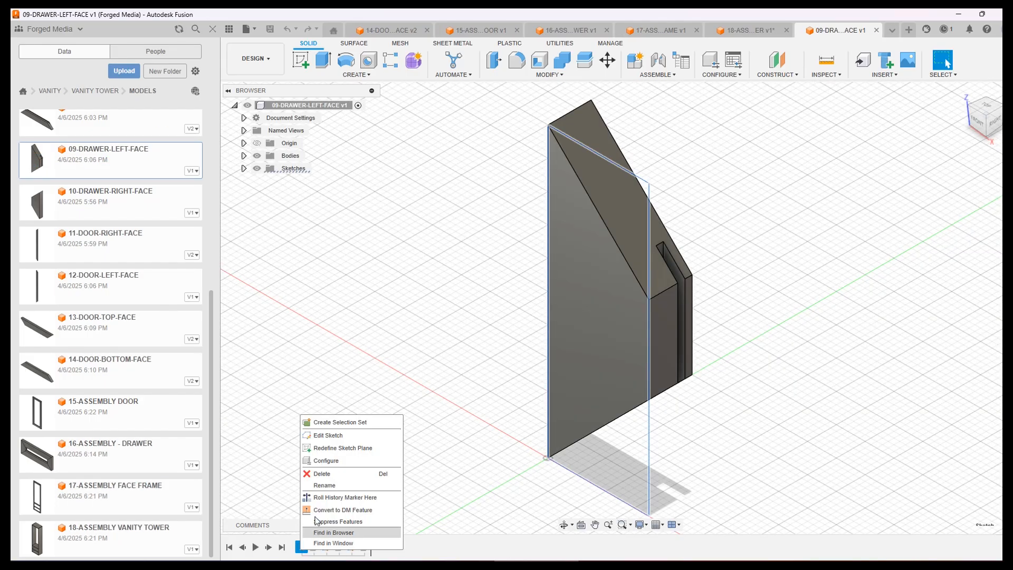
{"action": "left_click", "coordinate": [327, 435]}
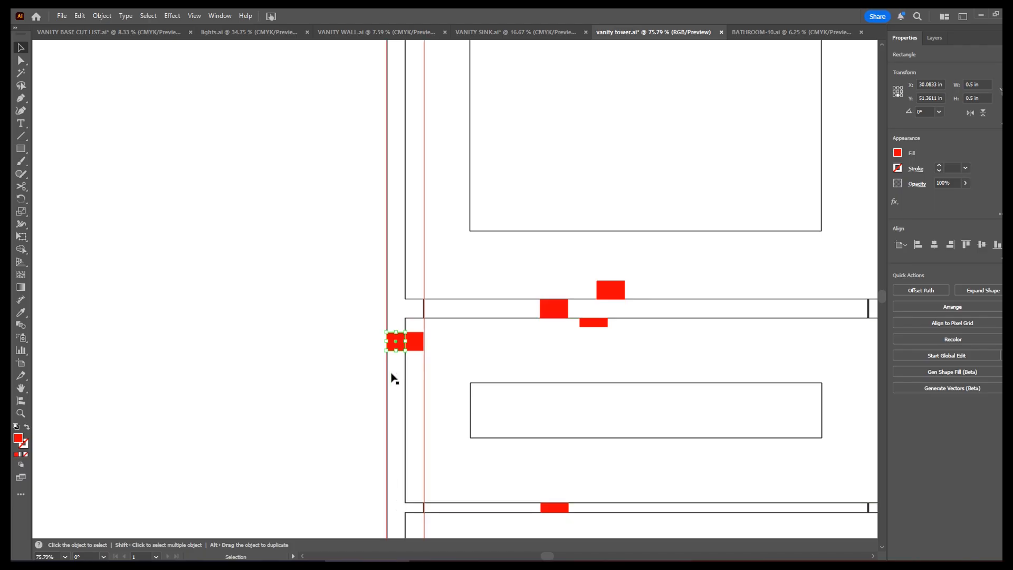
In vanity tower.ai in Illustrator, shift the upper drawer front about 3.3 in left and check the size of the rail between the drawers
{"action": "scroll", "coordinate": [375, 377], "scroll_direction": "down", "scroll_amount": 2}
{"action": "scroll", "coordinate": [375, 378], "scroll_direction": "up", "scroll_amount": 1}
{"action": "scroll", "coordinate": [359, 369], "scroll_direction": "down", "scroll_amount": 3}
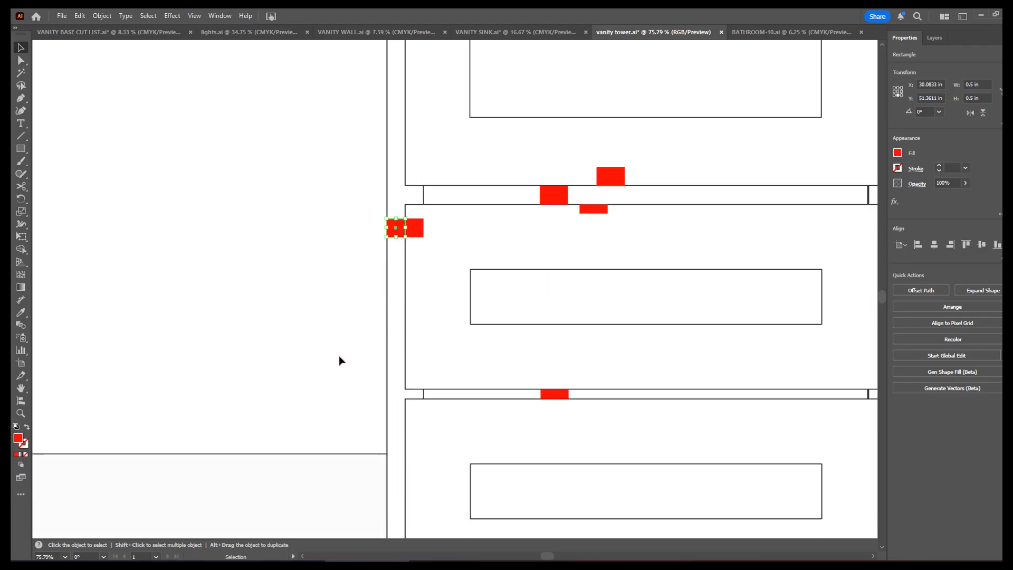
{"action": "left_click", "coordinate": [406, 348]}
{"action": "left_click_drag", "start_coordinate": [694, 310], "coordinate": [499, 221]}
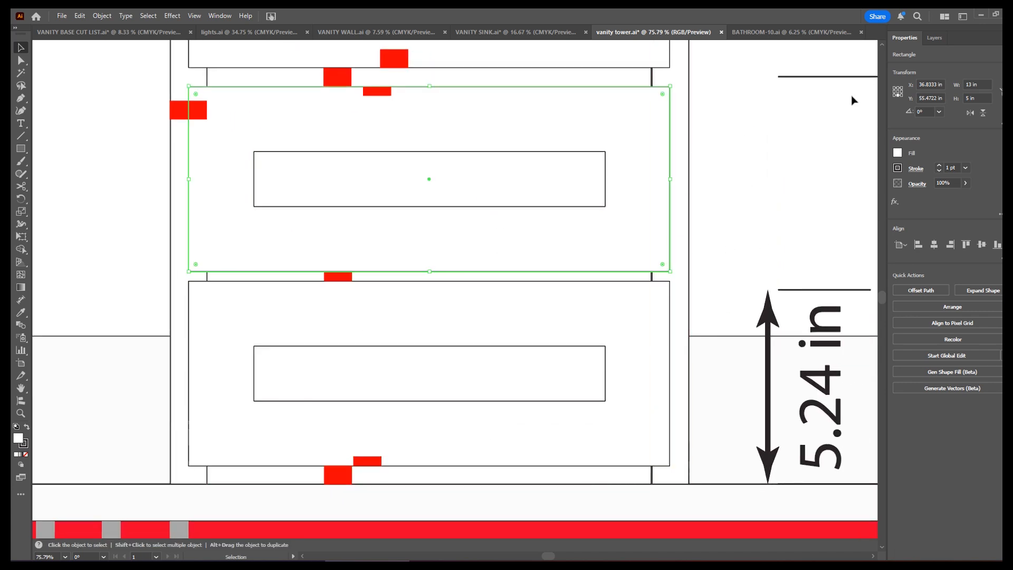
{"action": "left_click_drag", "start_coordinate": [588, 144], "coordinate": [516, 108], "text": "shift"}
{"action": "scroll", "coordinate": [615, 163], "scroll_direction": "right", "scroll_amount": 3}
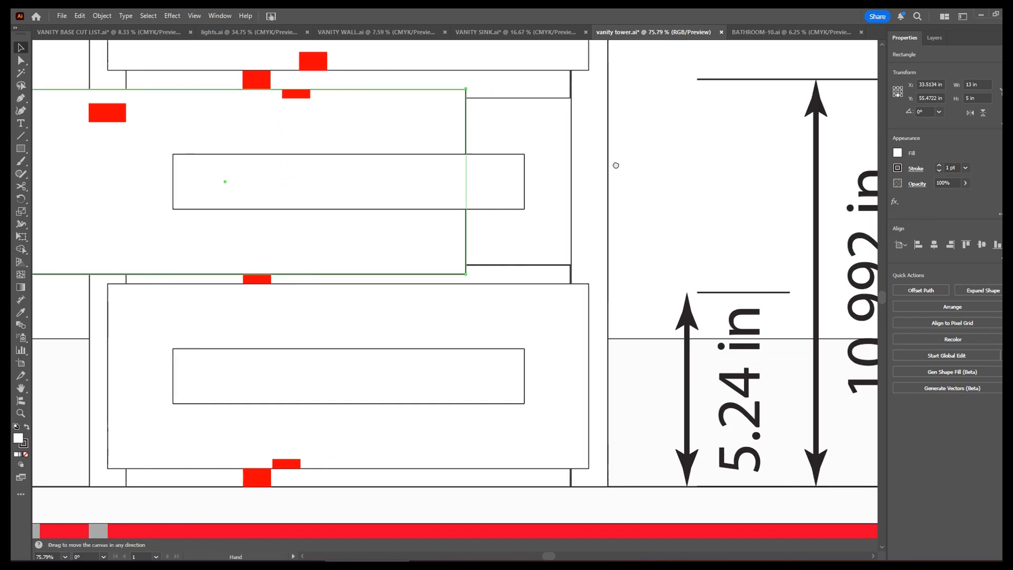
{"action": "left_click", "coordinate": [532, 269]}
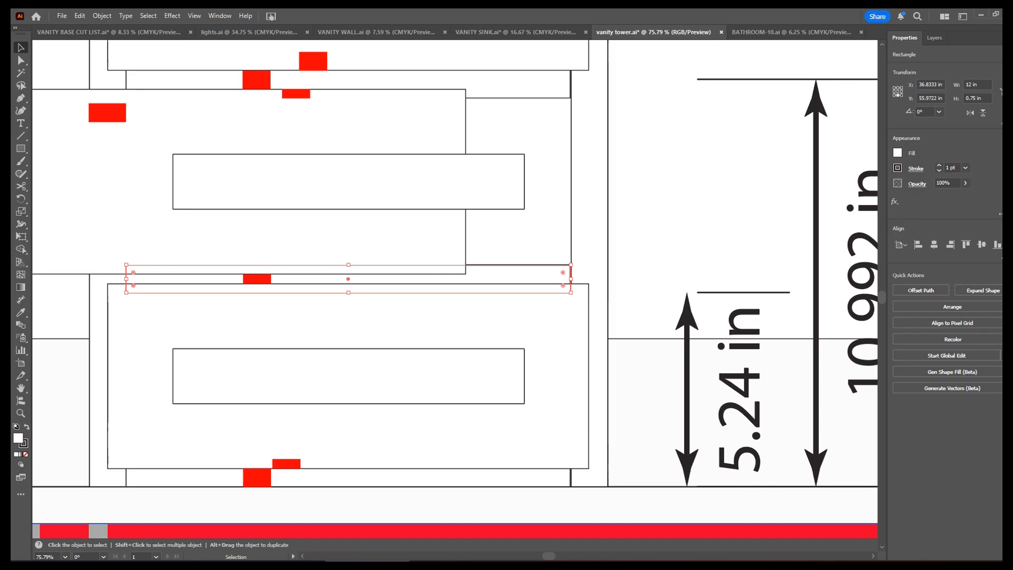
Switch to Calculator and add up 0.5, 5, 0.25 and 5 for the height to the top of the upper drawer
{"action": "left_click", "coordinate": [226, 565]}
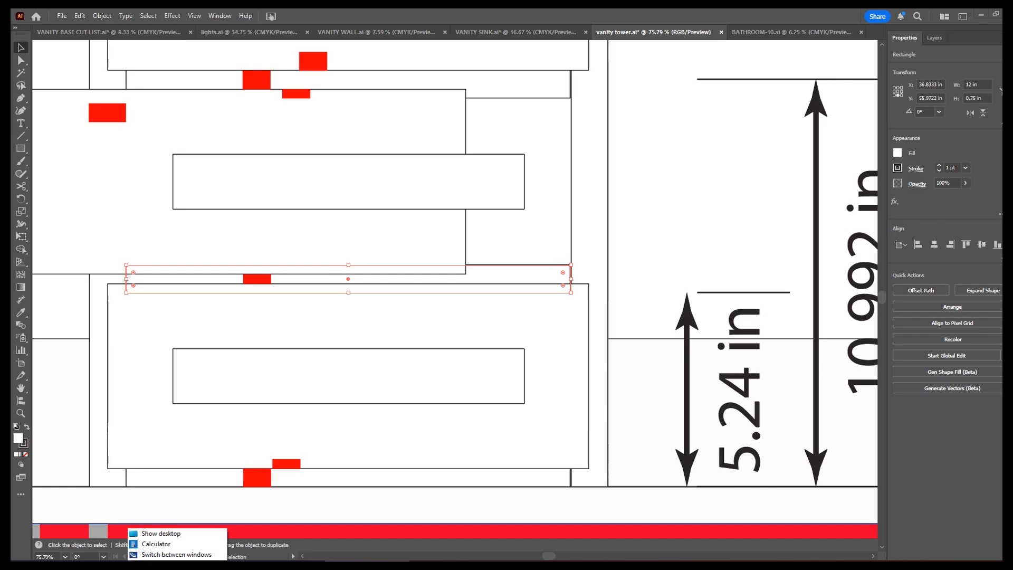
{"action": "left_click", "coordinate": [177, 547]}
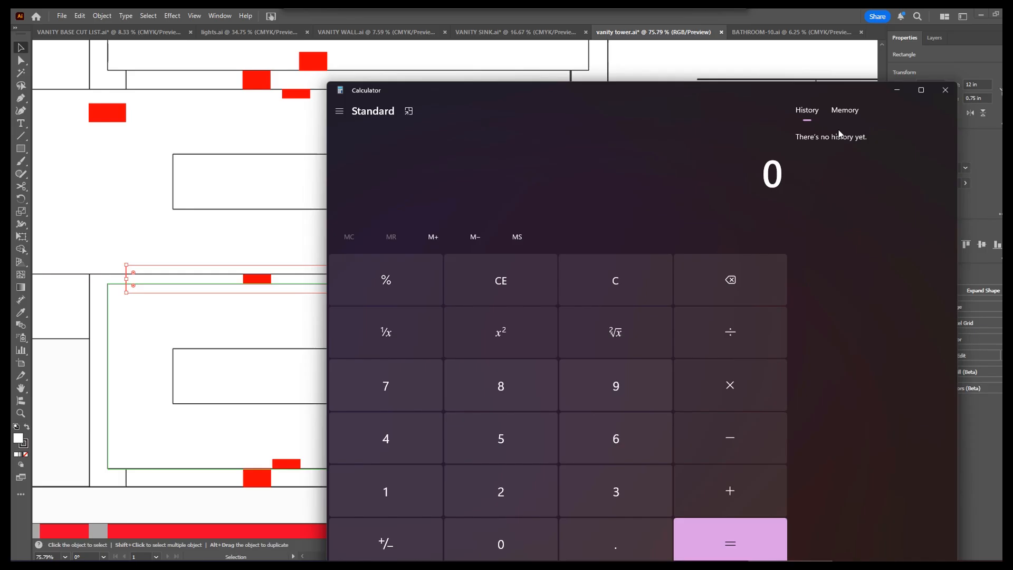
{"action": "left_click_drag", "start_coordinate": [839, 133], "coordinate": [920, 111]}
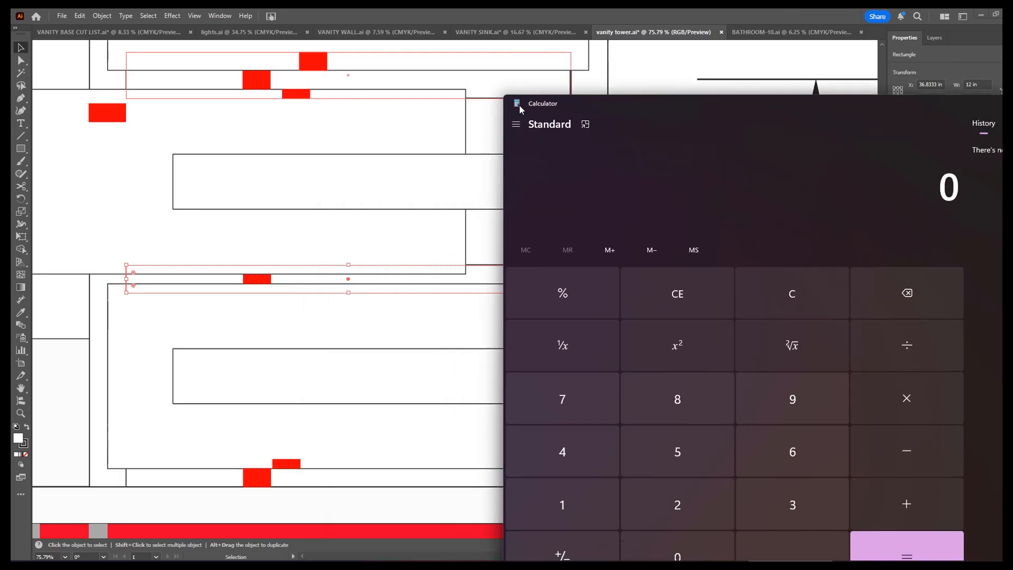
{"action": "left_click_drag", "start_coordinate": [508, 96], "coordinate": [699, 264]}
{"action": "left_click_drag", "start_coordinate": [772, 284], "coordinate": [698, 188]}
{"action": "type", "text": ".5"}
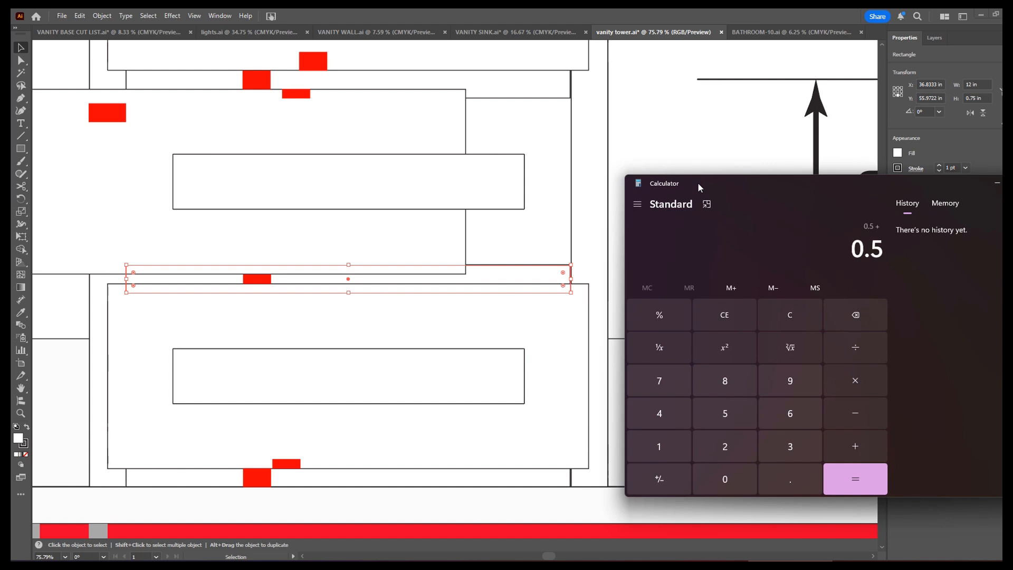
{"action": "key", "text": "Return"}
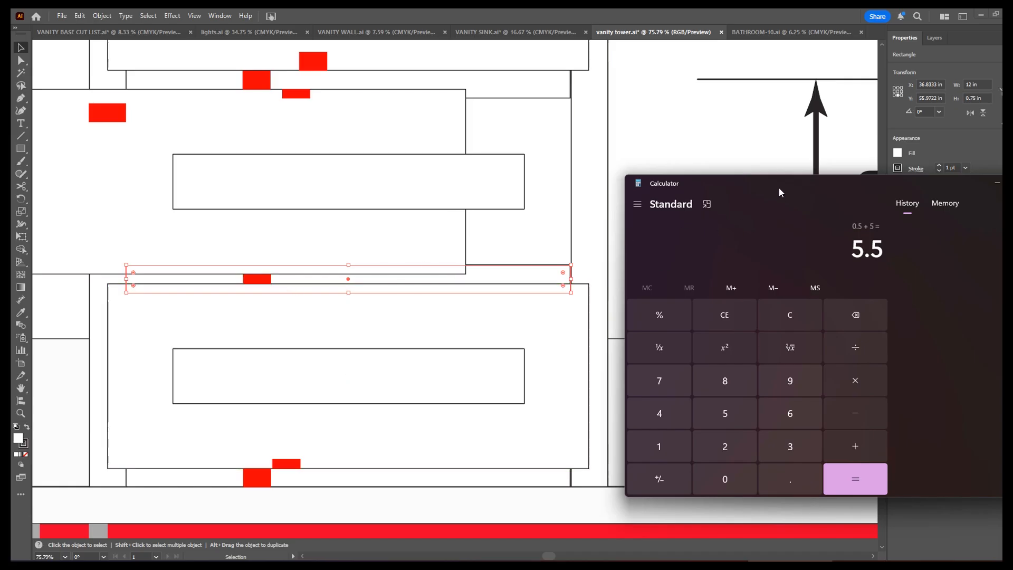
{"action": "type", "text": "+.25"}
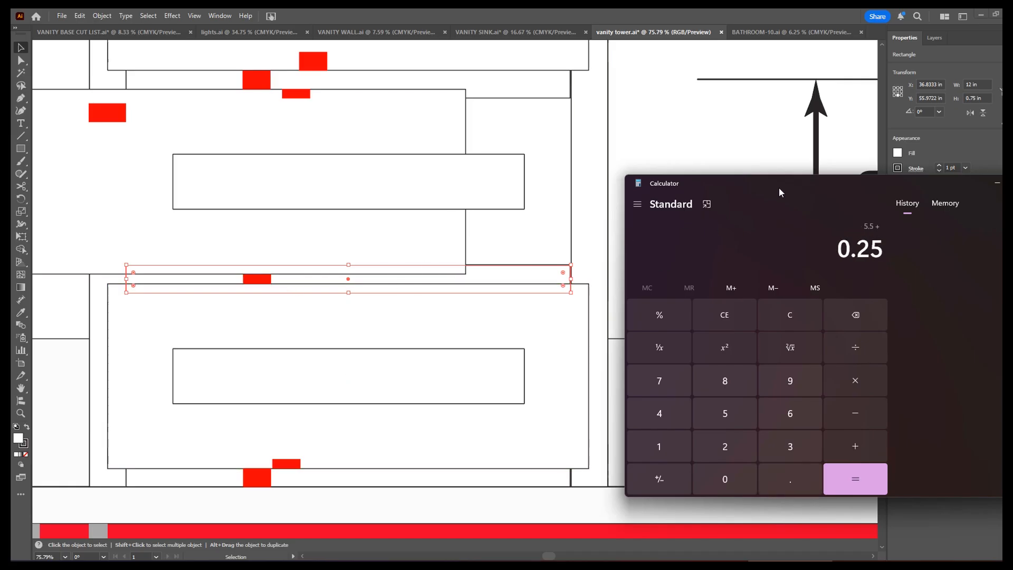
{"action": "type", "text": "+5+"}
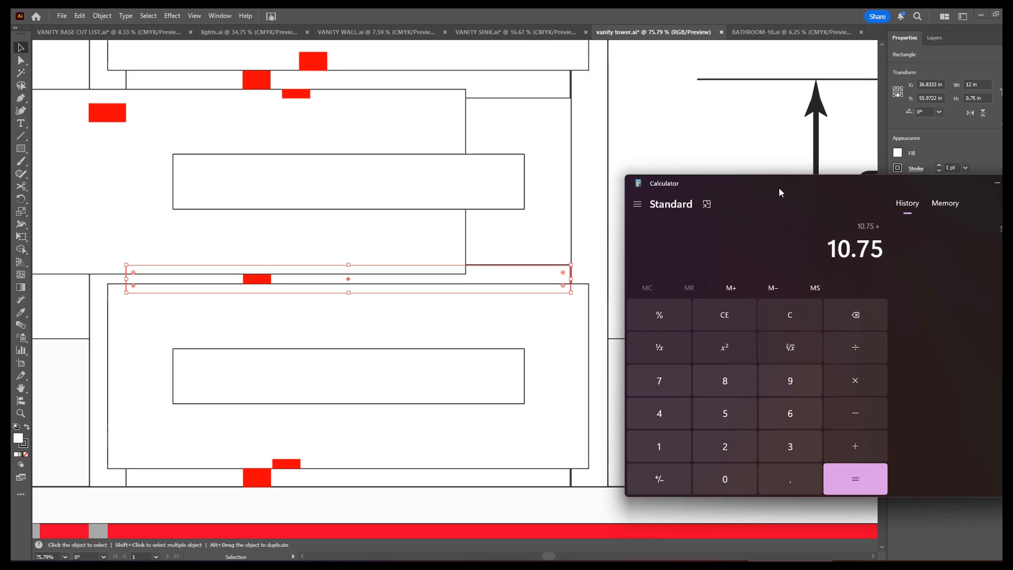
Compare the calculated height with the dimensions in vanity tower.ai and check the size of the rail above the upper drawer
{"action": "middle_click_drag", "start_coordinate": [444, 142], "coordinate": [360, 206]}
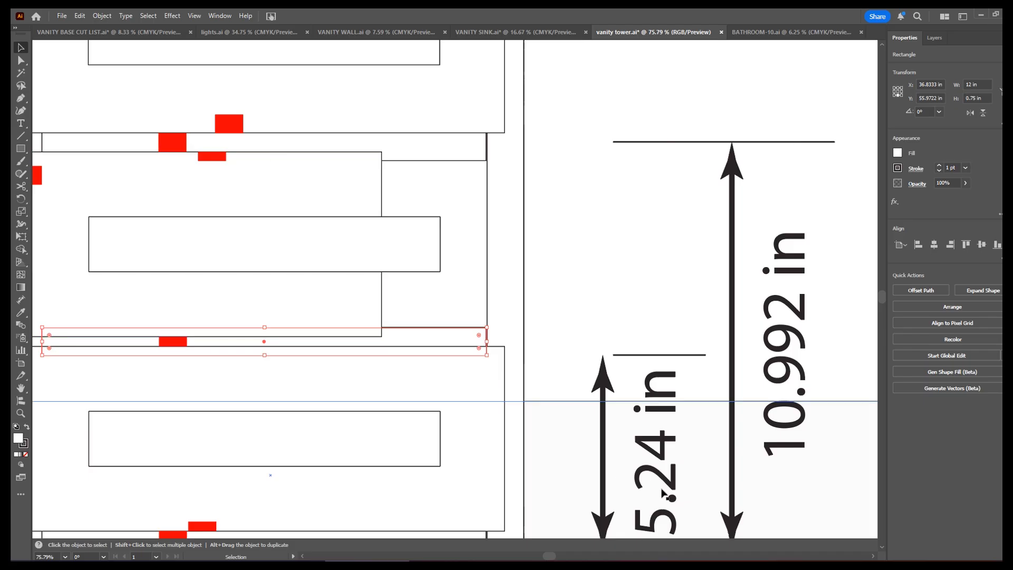
{"action": "key", "text": "alt+Tab"}
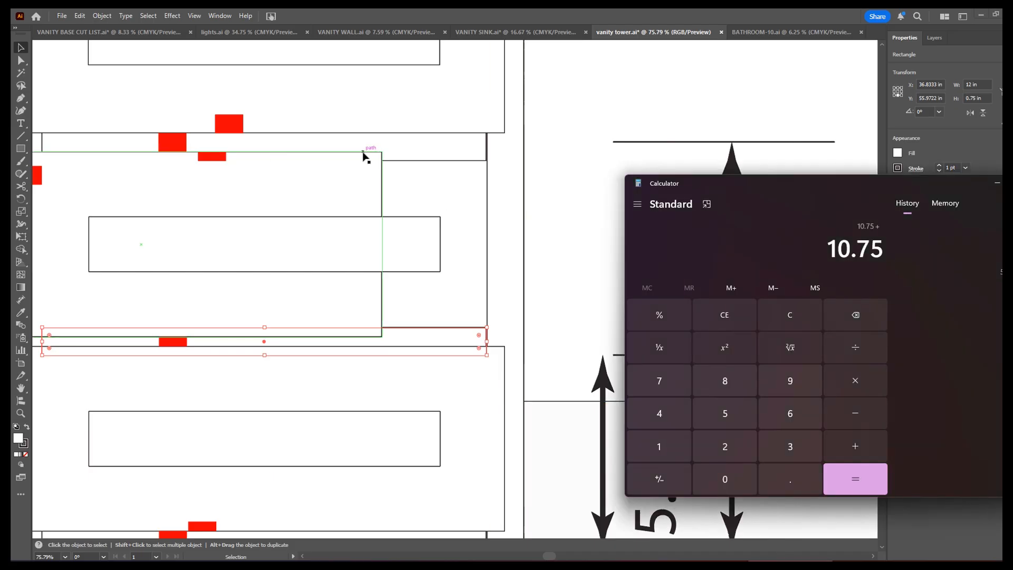
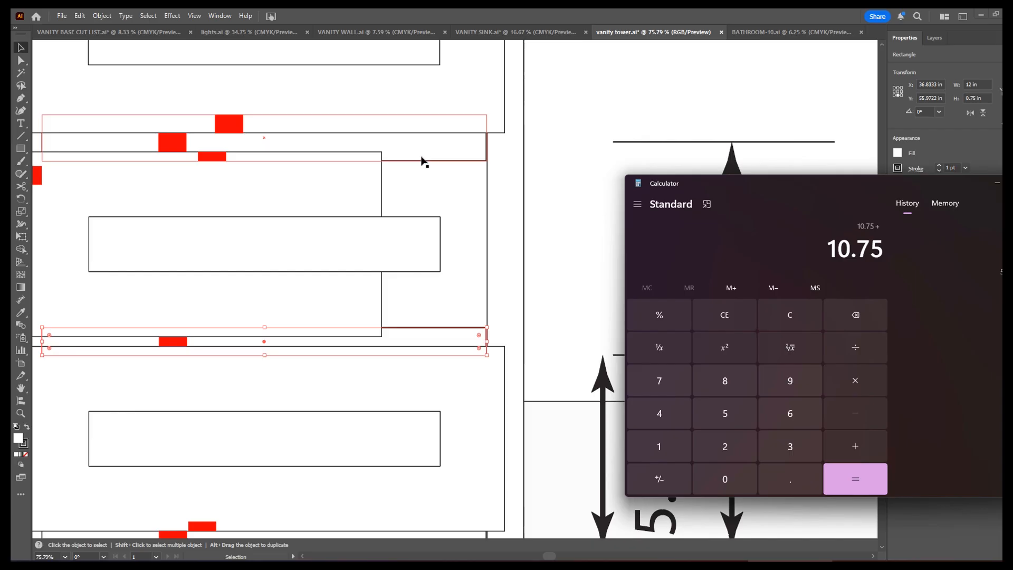
{"action": "left_click_drag", "start_coordinate": [737, 182], "coordinate": [839, 180]}
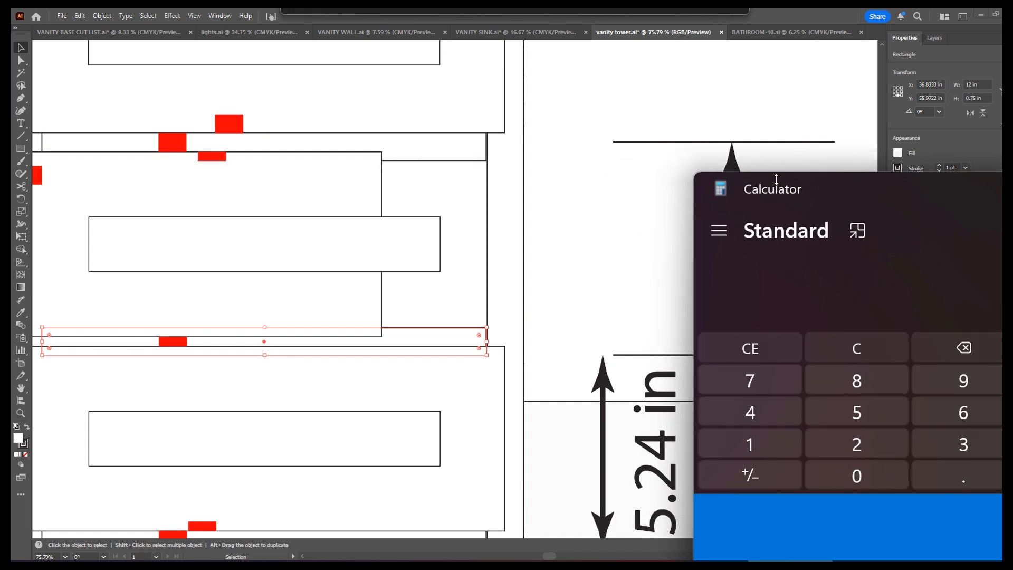
{"action": "left_click", "coordinate": [669, 142]}
{"action": "left_click", "coordinate": [669, 142]}
{"action": "left_click_drag", "start_coordinate": [747, 258], "coordinate": [694, 237]}
{"action": "left_click", "coordinate": [422, 140]}
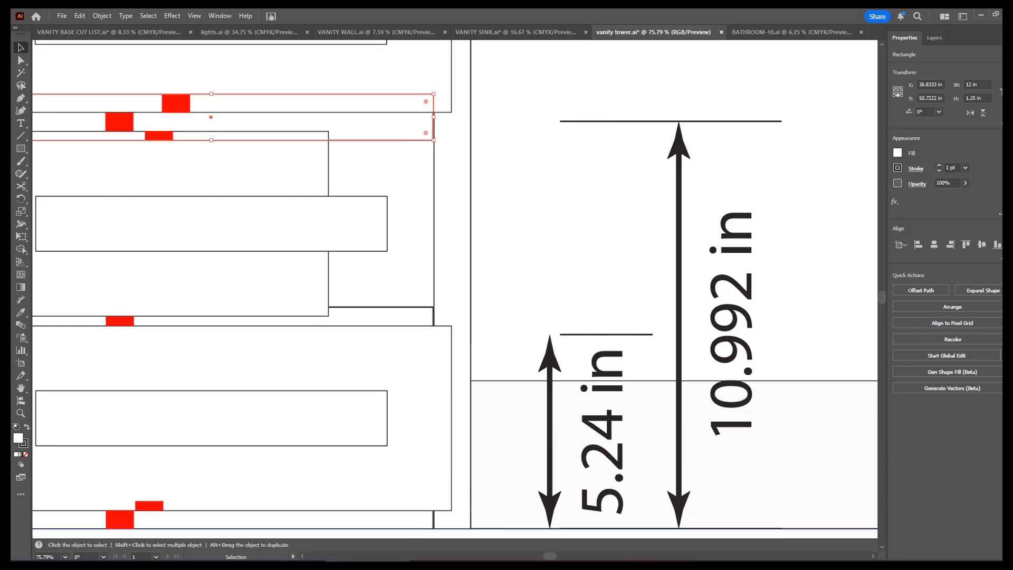
Switch to Fusion and open the 17-ASSEMBLY FACE FRAME design
{"action": "left_click", "coordinate": [420, 564]}
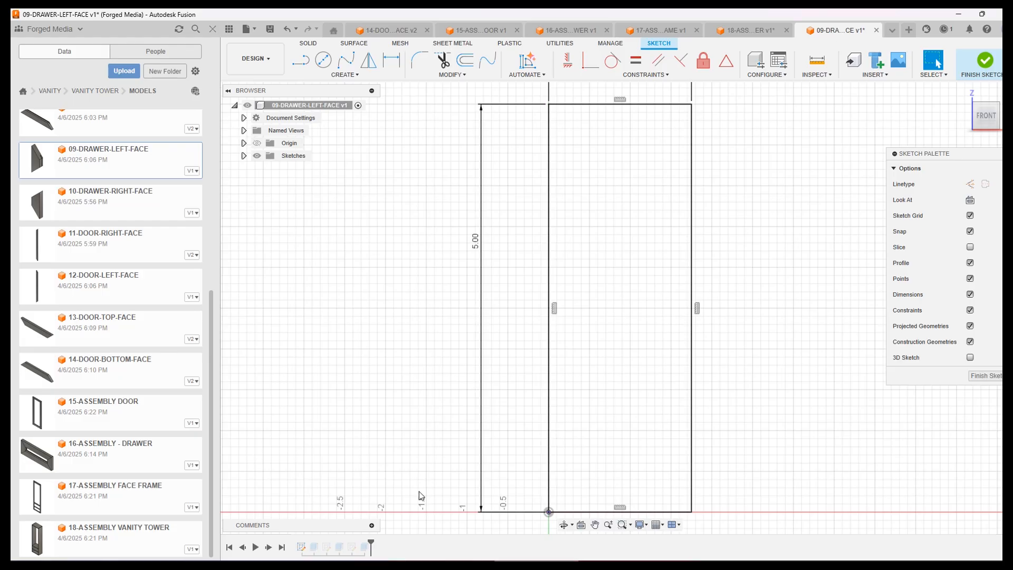
{"action": "left_click", "coordinate": [96, 500]}
{"action": "double_click", "coordinate": [126, 497]}
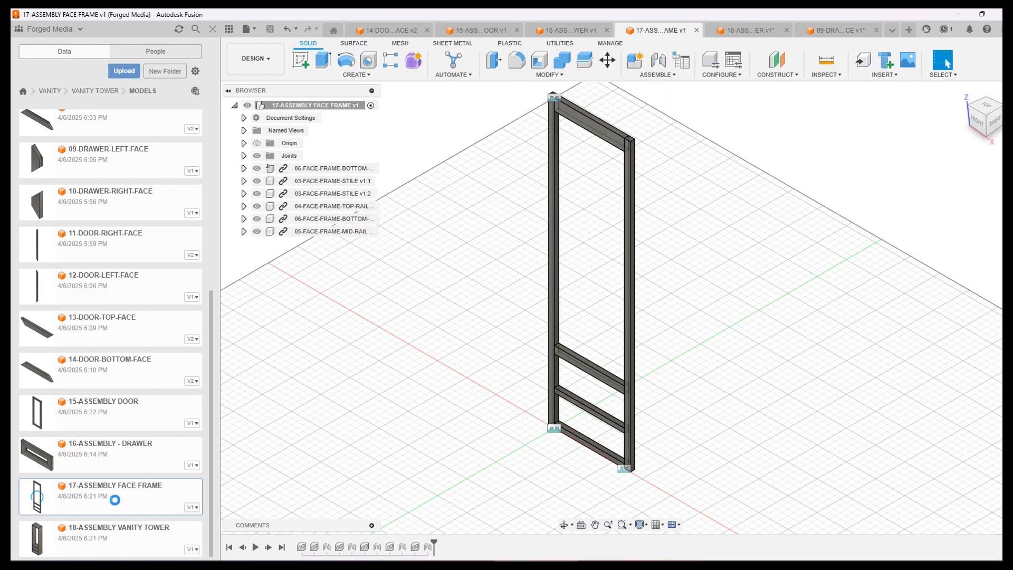
{"action": "left_click", "coordinate": [427, 548]}
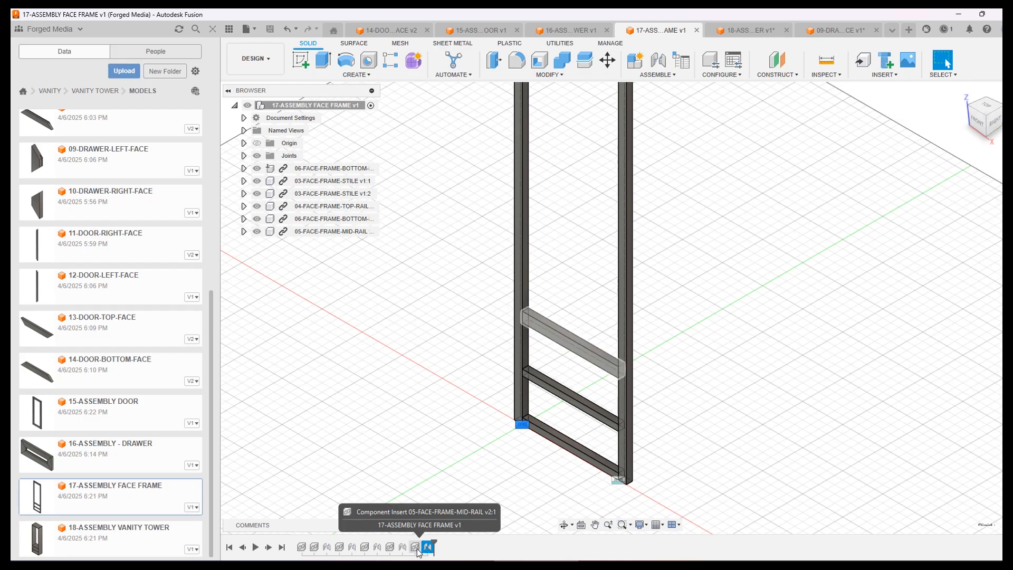
{"action": "left_click", "coordinate": [416, 547]}
{"action": "right_click", "coordinate": [415, 548]}
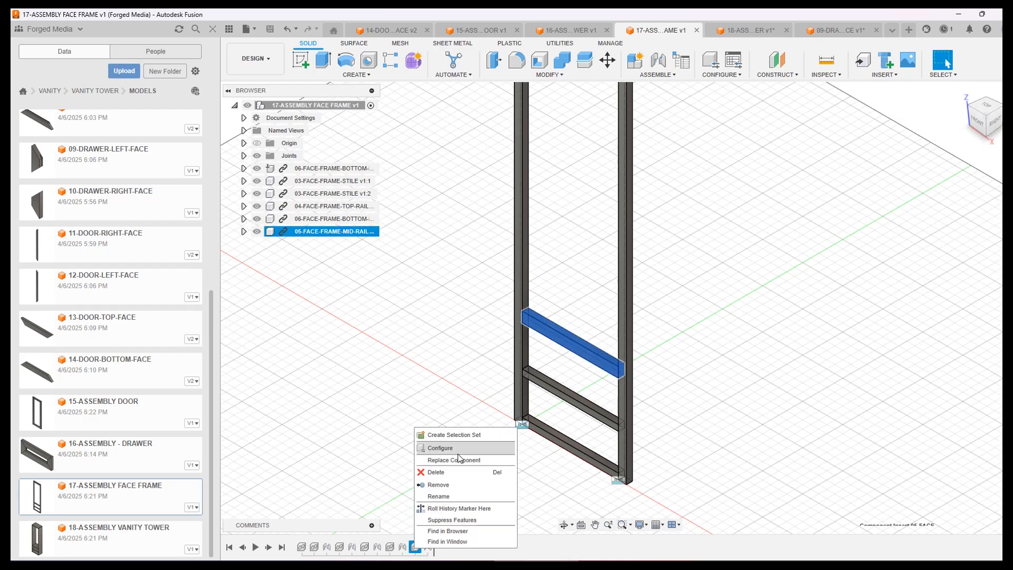
{"action": "left_click", "coordinate": [431, 557]}
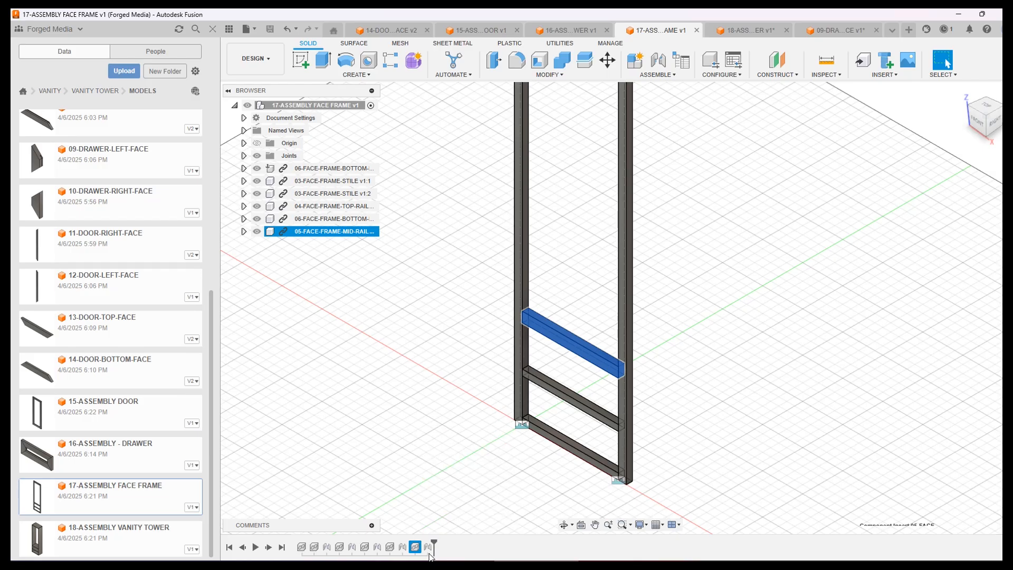
{"action": "left_click", "coordinate": [428, 547]}
{"action": "right_click", "coordinate": [427, 547]}
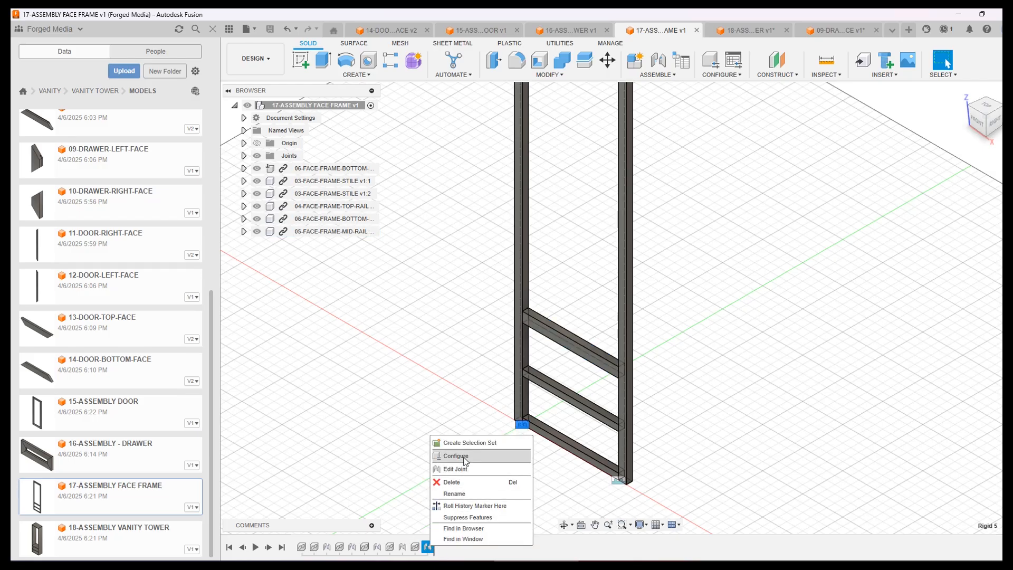
{"action": "left_click", "coordinate": [452, 455]}
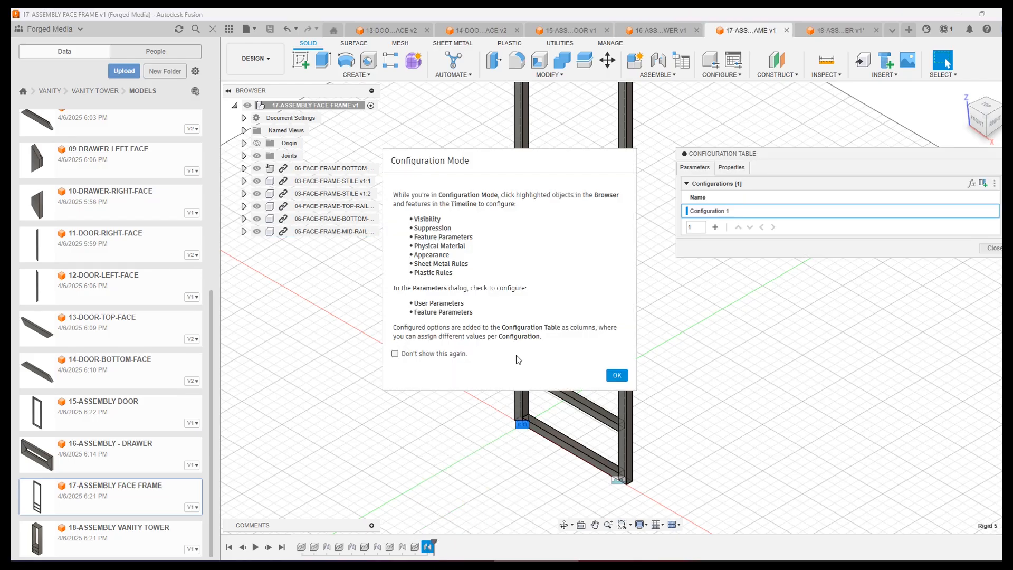
{"action": "left_click", "coordinate": [617, 376]}
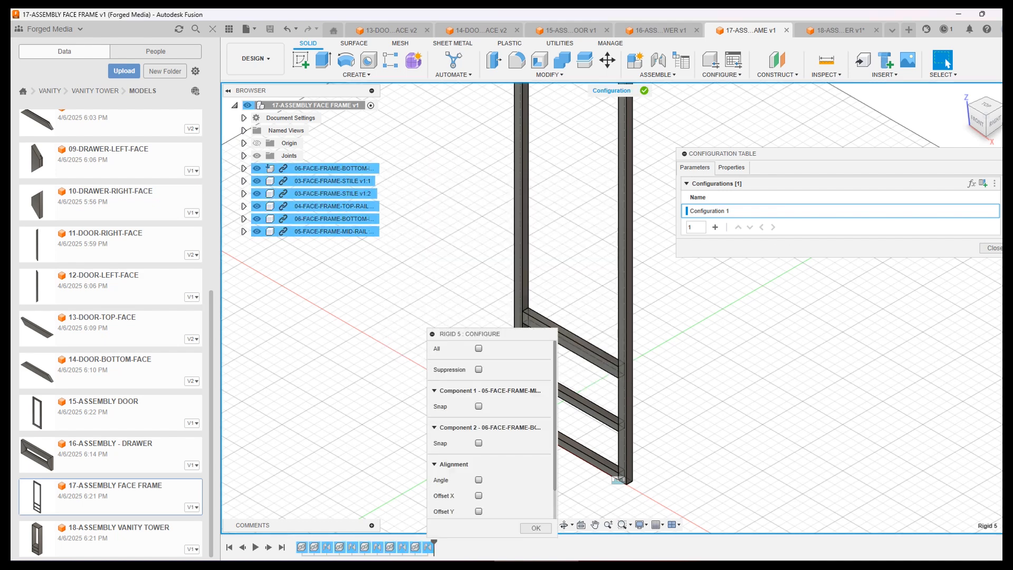
{"action": "left_click", "coordinate": [994, 248]}
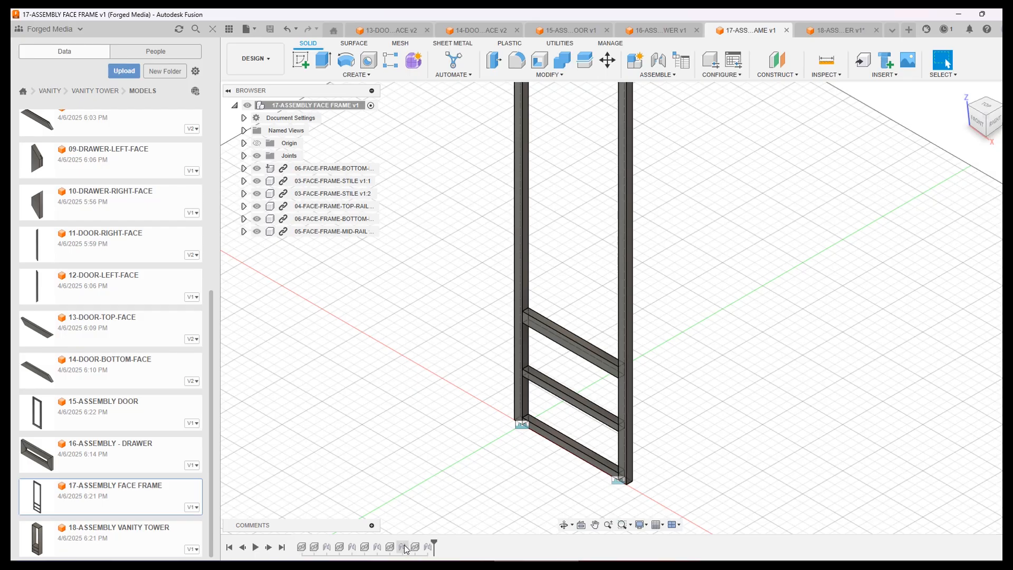
Edit the rigid joint between 05-FACE-FRAME-MID-RAIL and the bottom rail, reducing its Z offset to lower the mid rail slightly
{"action": "right_click", "coordinate": [428, 547]}
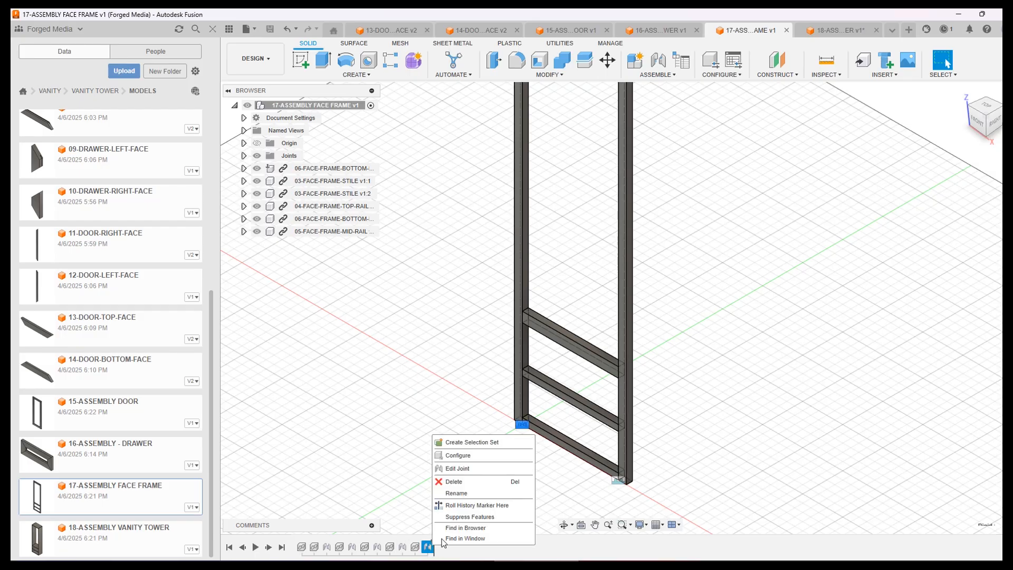
{"action": "left_click", "coordinate": [468, 469]}
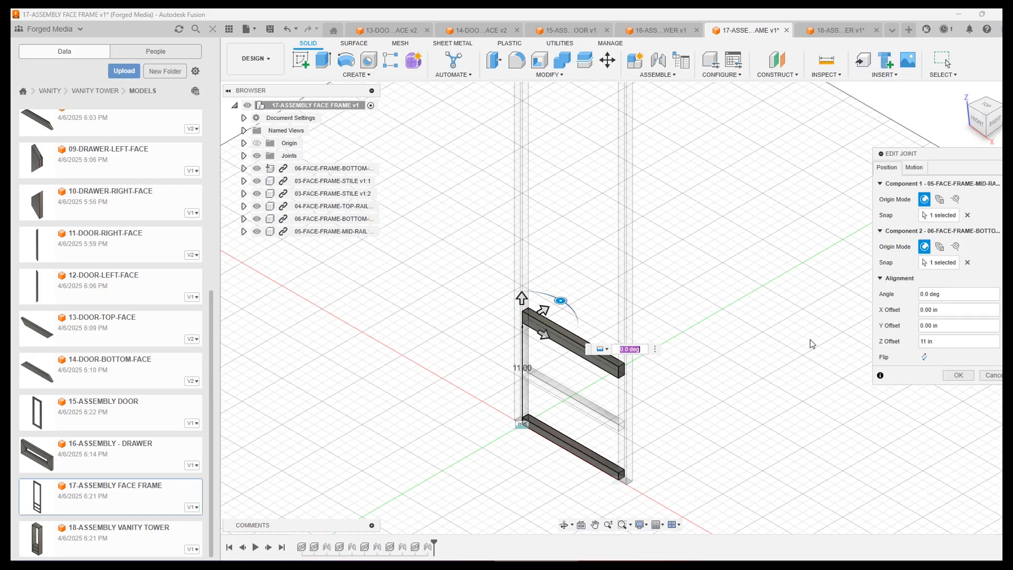
{"action": "double_click", "coordinate": [922, 342]}
{"action": "key", "text": "Return"}
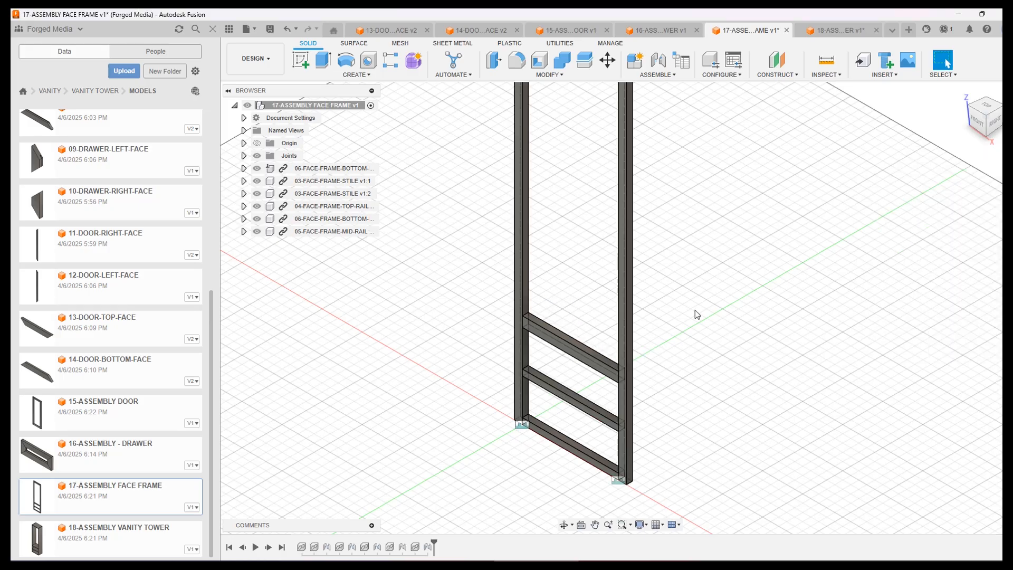
Save the face frame assembly as a new version and update its outdated reference in 18-ASSEMBLY VANITY TOWER
{"action": "key", "text": "ctrl+s"}
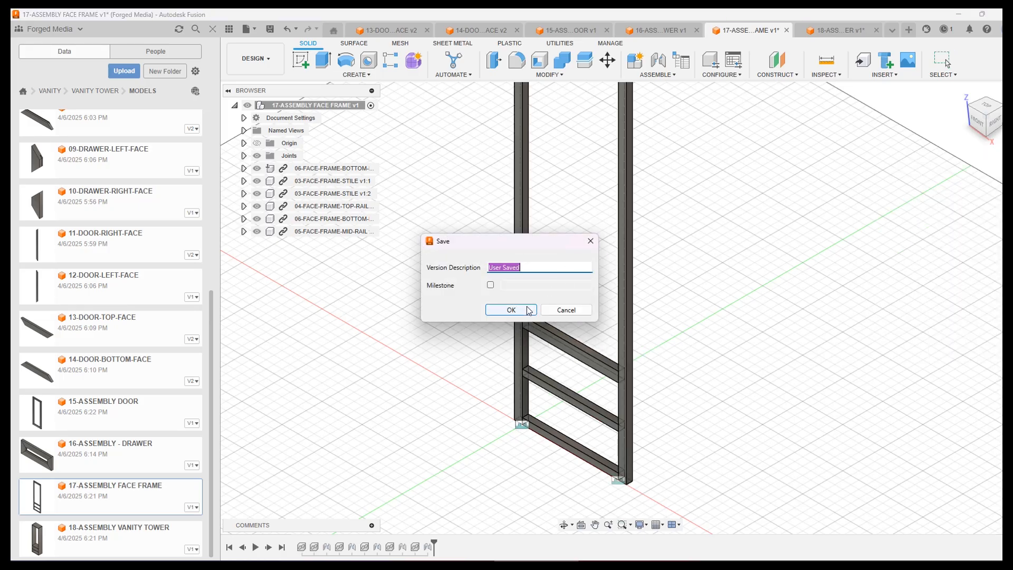
{"action": "left_click", "coordinate": [528, 310]}
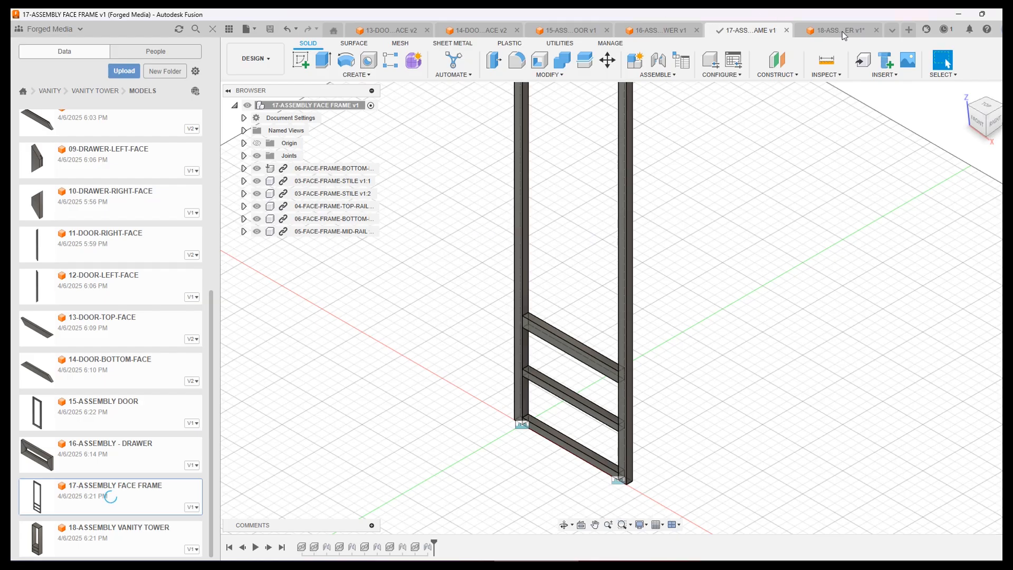
{"action": "left_click", "coordinate": [843, 35]}
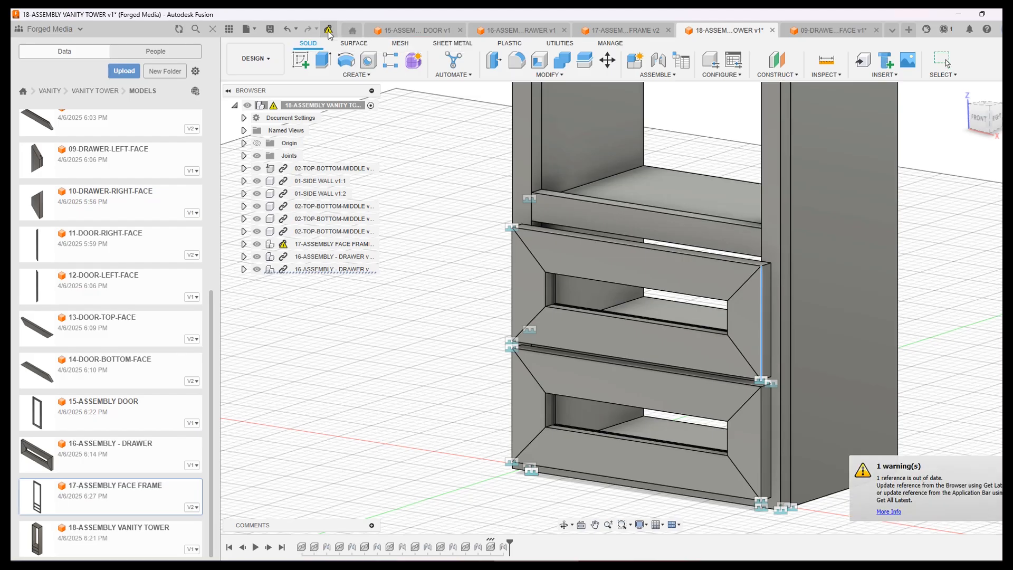
{"action": "left_click", "coordinate": [328, 30]}
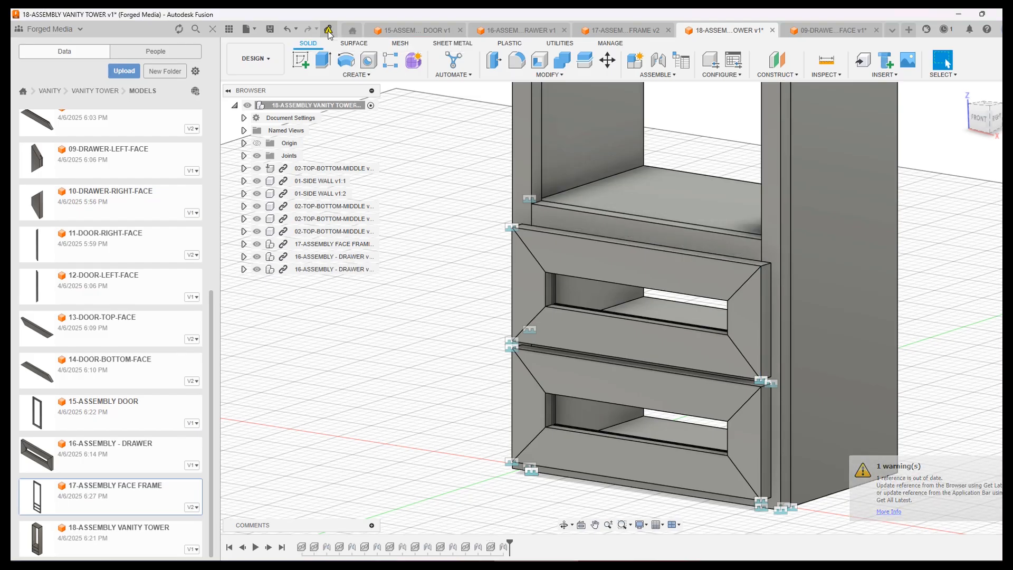
Examine from the front how far the upper drawer front overlaps the face frame rail above it
{"action": "left_click", "coordinate": [673, 240]}
{"action": "middle_click_drag", "start_coordinate": [469, 268], "coordinate": [499, 254], "text": "shift"}
{"action": "left_click", "coordinate": [945, 59]}
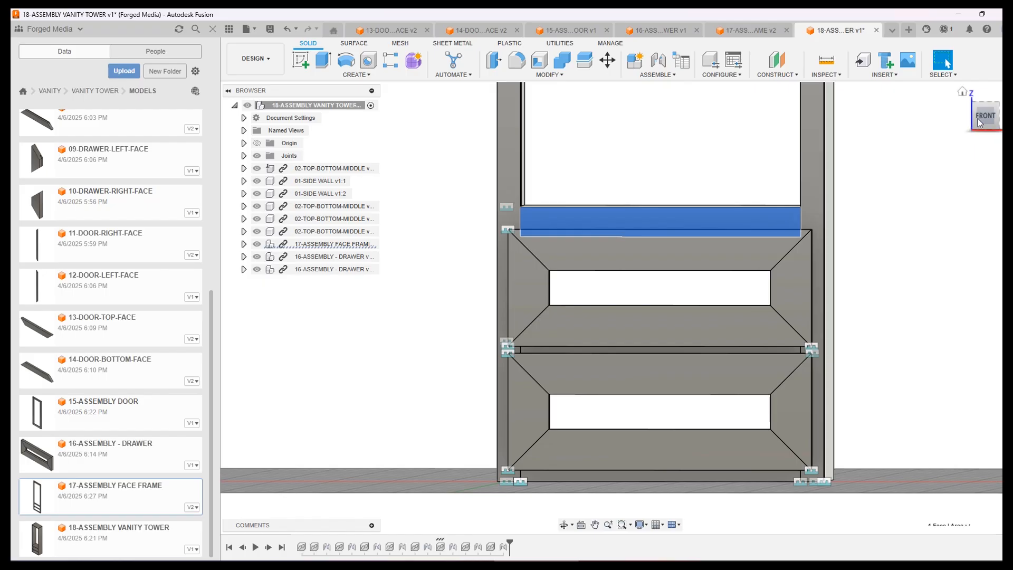
{"action": "left_click", "coordinate": [979, 117]}
{"action": "scroll", "coordinate": [582, 232], "scroll_direction": "up", "scroll_amount": 3}
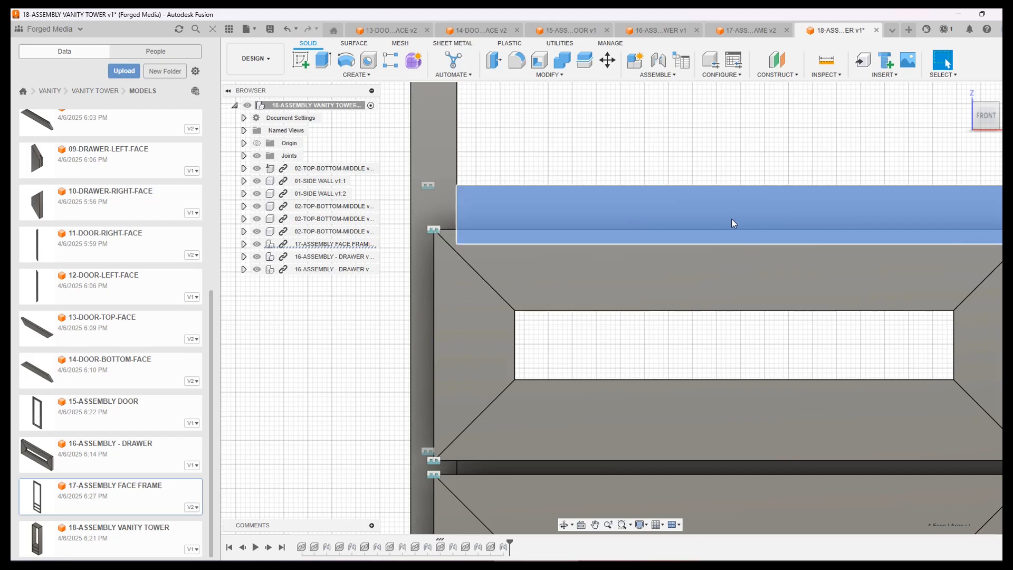
{"action": "middle_click_drag", "start_coordinate": [749, 210], "coordinate": [768, 184], "text": "shift"}
Compare the cabinet shelf's top face with the top of the face frame rail above the upper drawer
{"action": "left_click", "coordinate": [678, 127]}
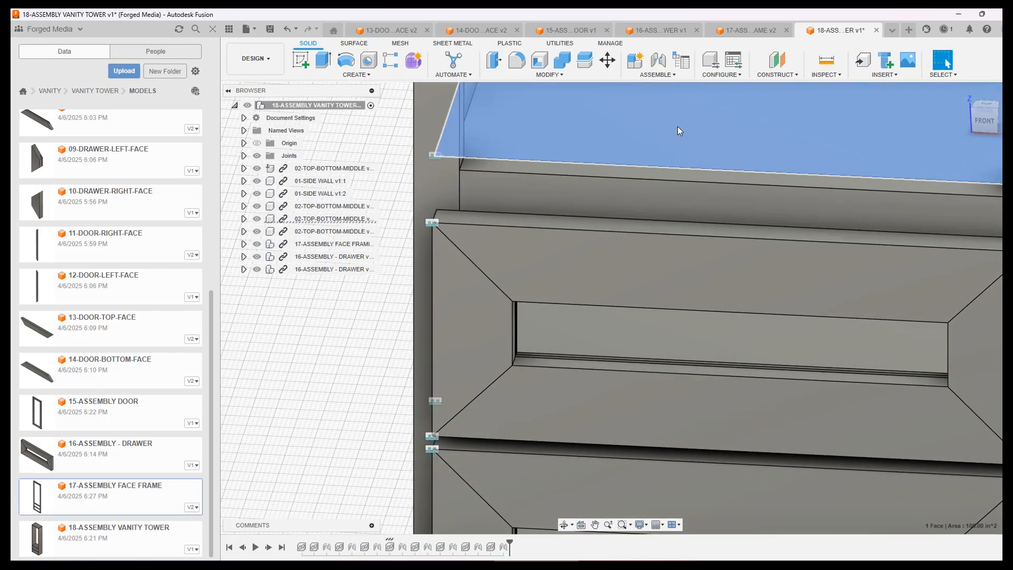
{"action": "scroll", "coordinate": [681, 141], "scroll_direction": "down", "scroll_amount": 10}
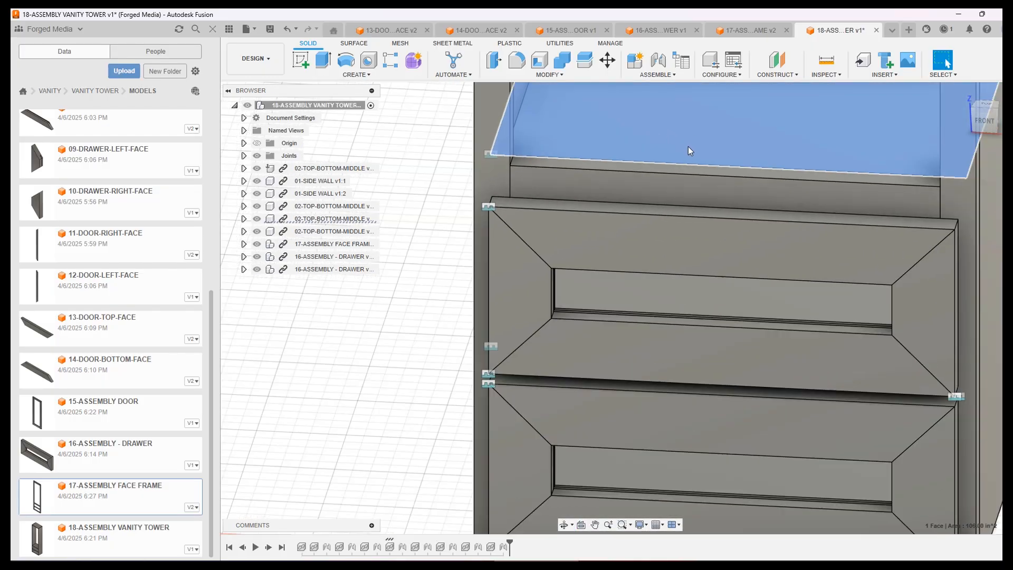
{"action": "scroll", "coordinate": [663, 151], "scroll_direction": "up", "scroll_amount": 6}
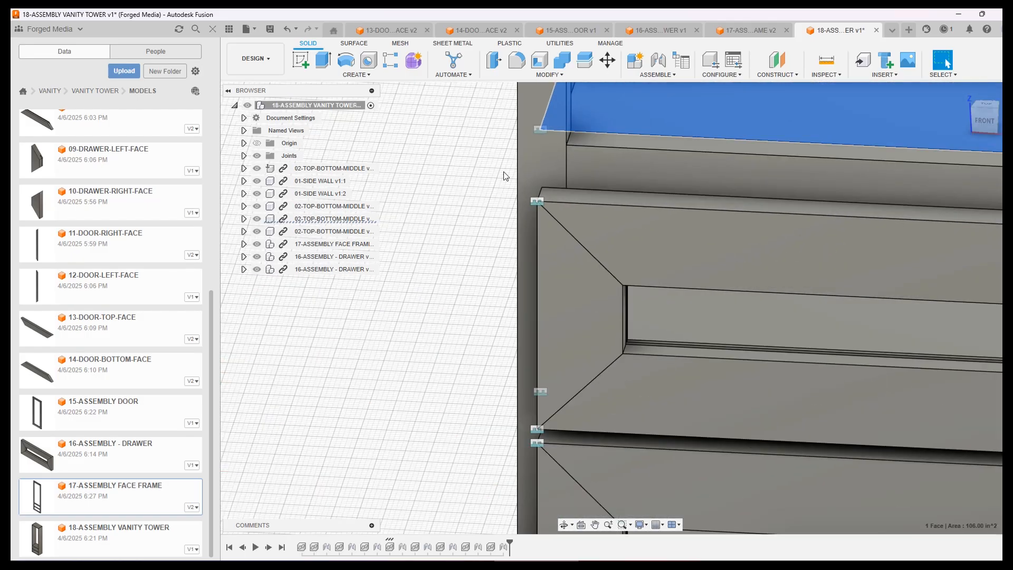
{"action": "left_click", "coordinate": [621, 145]}
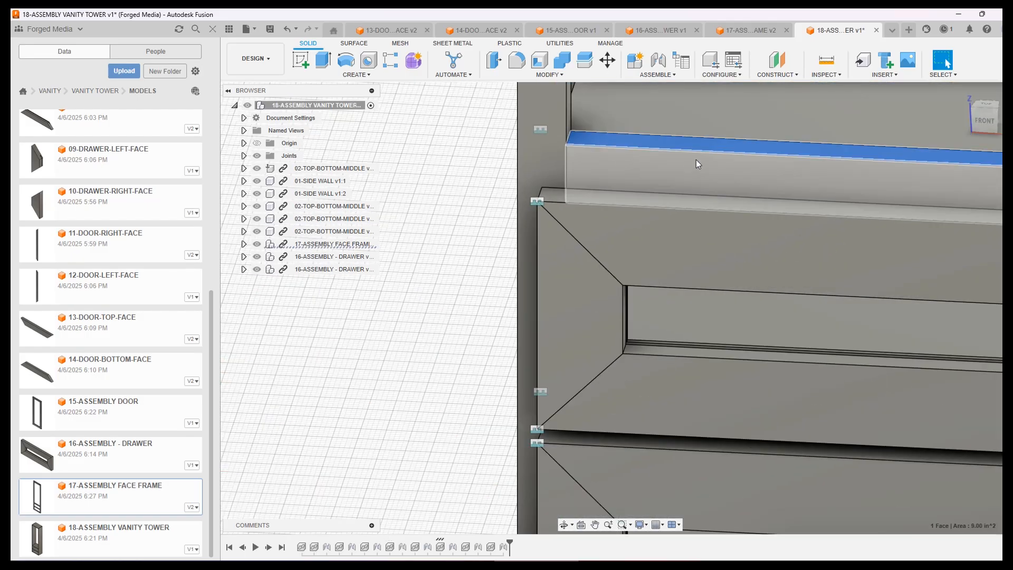
{"action": "scroll", "coordinate": [631, 134], "scroll_direction": "down", "scroll_amount": 2}
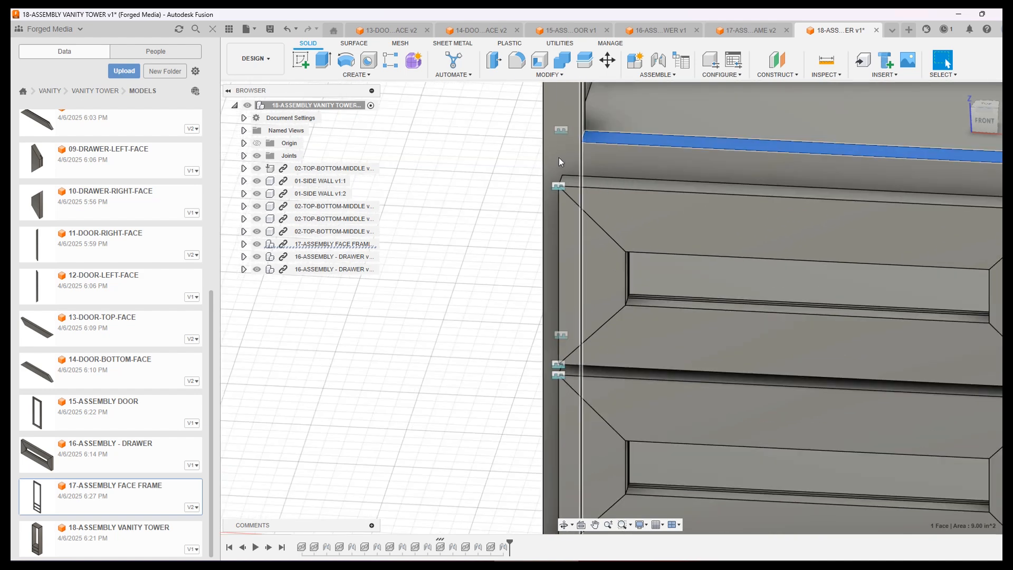
{"action": "scroll", "coordinate": [665, 156], "scroll_direction": "down", "scroll_amount": 3}
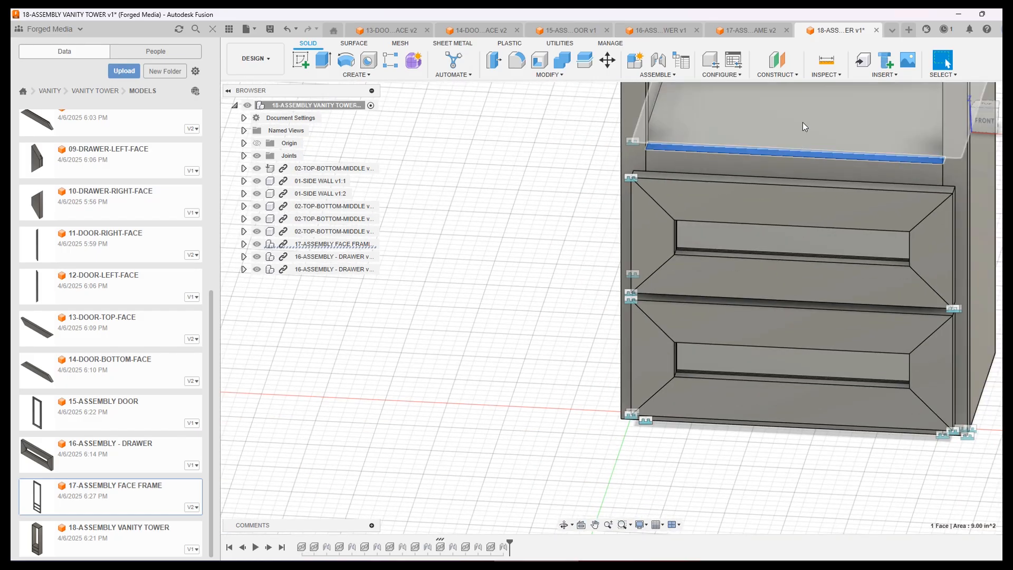
{"action": "middle_click_drag", "start_coordinate": [985, 197], "coordinate": [966, 170], "text": "shift"}
{"action": "left_click", "coordinate": [945, 59]}
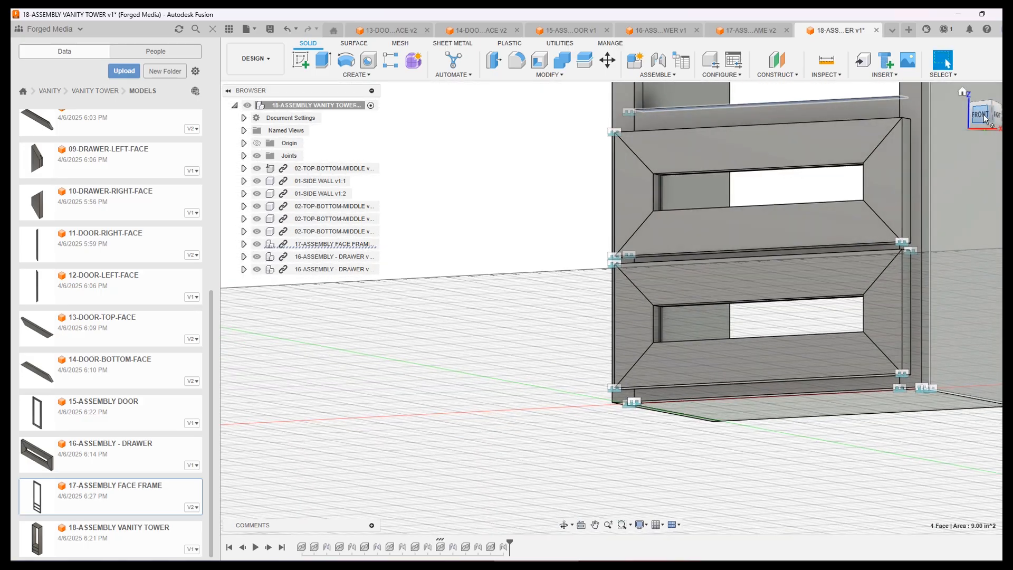
Examine the face frame rail and the shelf above the upper drawer, viewing them from the front
{"action": "left_click", "coordinate": [983, 114]}
{"action": "scroll", "coordinate": [731, 188], "scroll_direction": "up", "scroll_amount": 6}
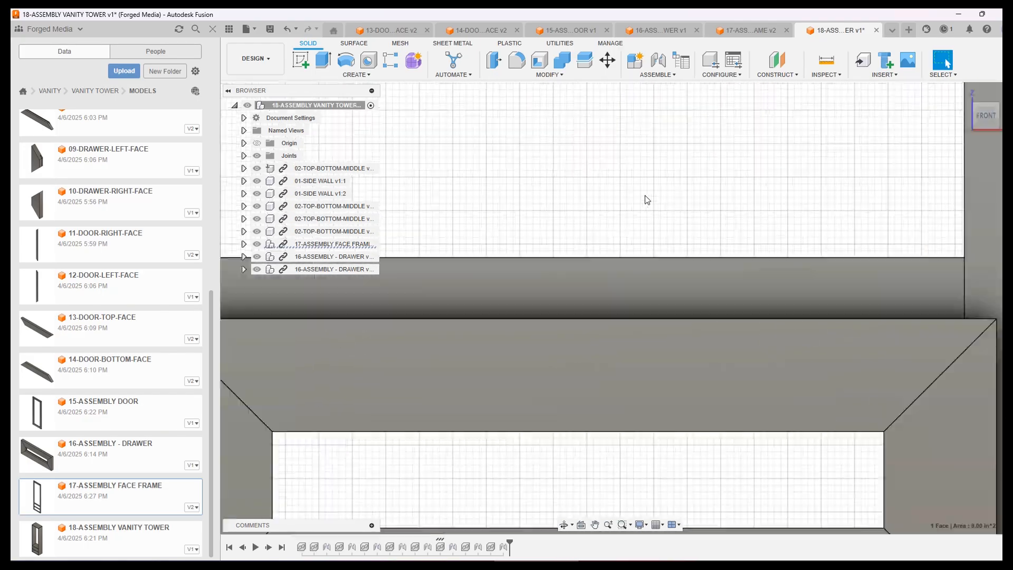
{"action": "left_click", "coordinate": [644, 269]}
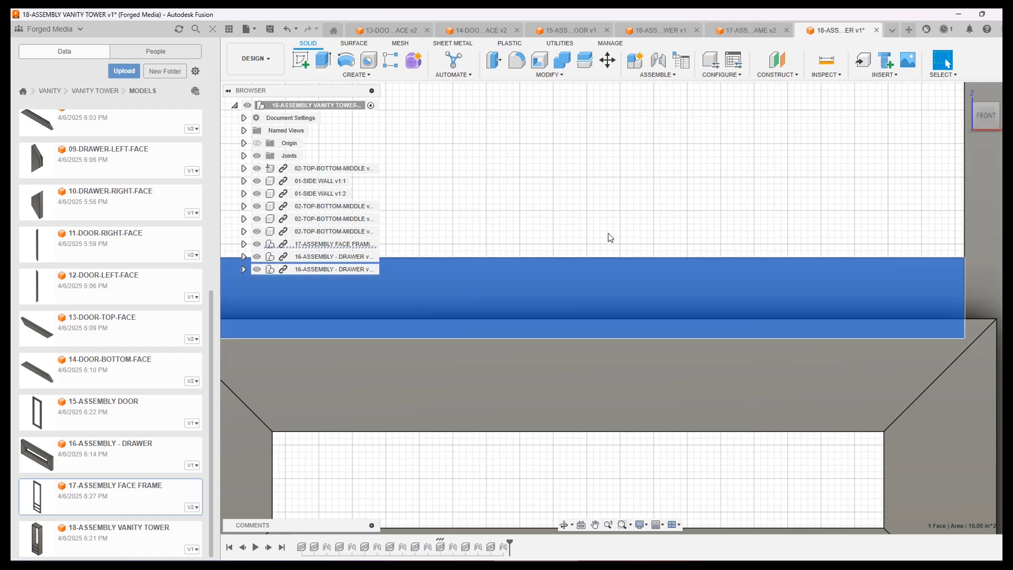
{"action": "scroll", "coordinate": [575, 225], "scroll_direction": "down", "scroll_amount": 4}
{"action": "scroll", "coordinate": [601, 228], "scroll_direction": "down", "scroll_amount": 2}
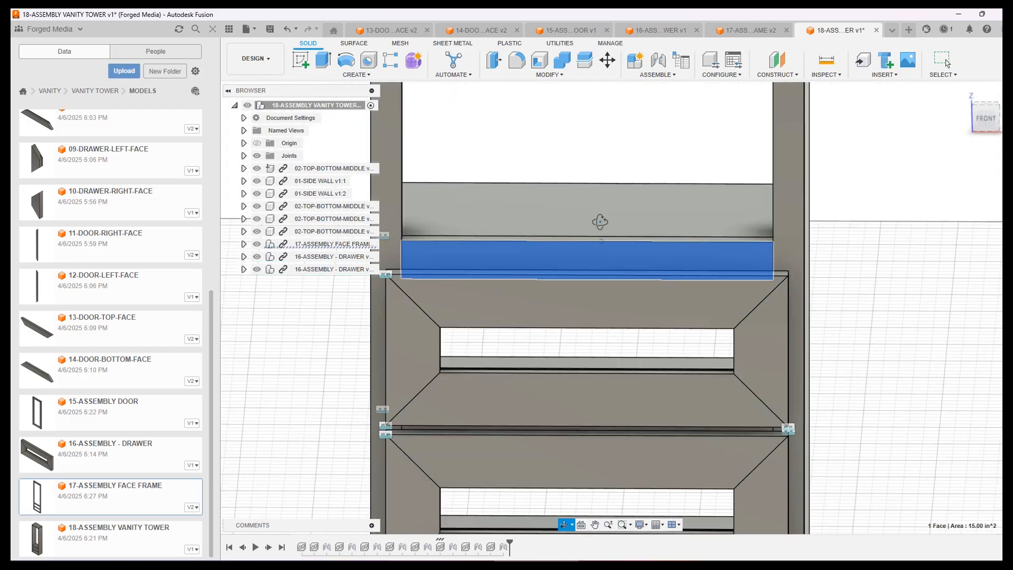
{"action": "left_click", "coordinate": [606, 224]}
{"action": "middle_click_drag", "start_coordinate": [803, 248], "coordinate": [835, 236], "text": "shift"}
{"action": "scroll", "coordinate": [656, 228], "scroll_direction": "down", "scroll_amount": 5}
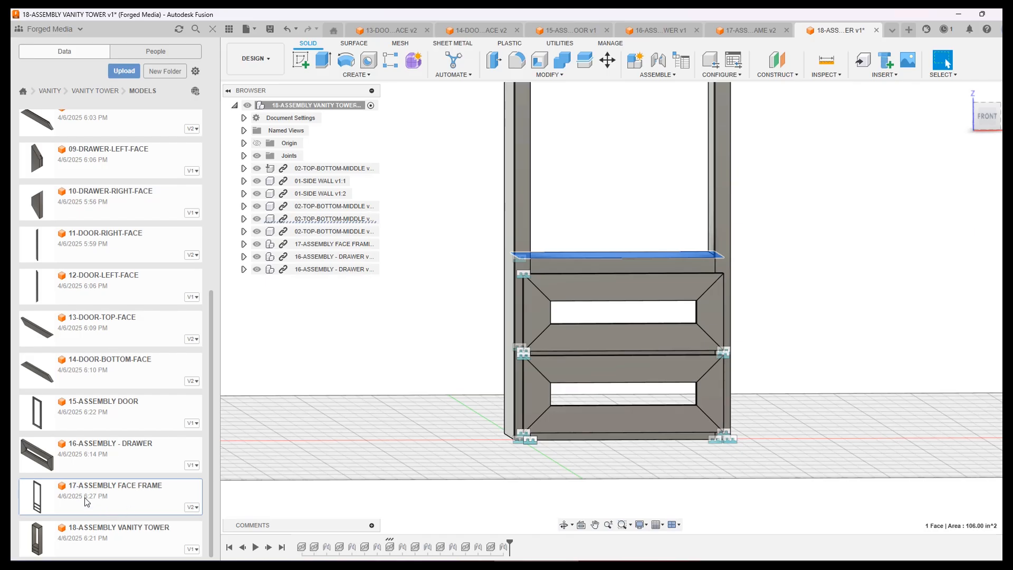
Insert 15-ASSEMBLY DOOR into the vanity tower assembly and place it in front of the cabinet, raised 14 in along Z
{"action": "left_click_drag", "start_coordinate": [107, 419], "coordinate": [397, 314]}
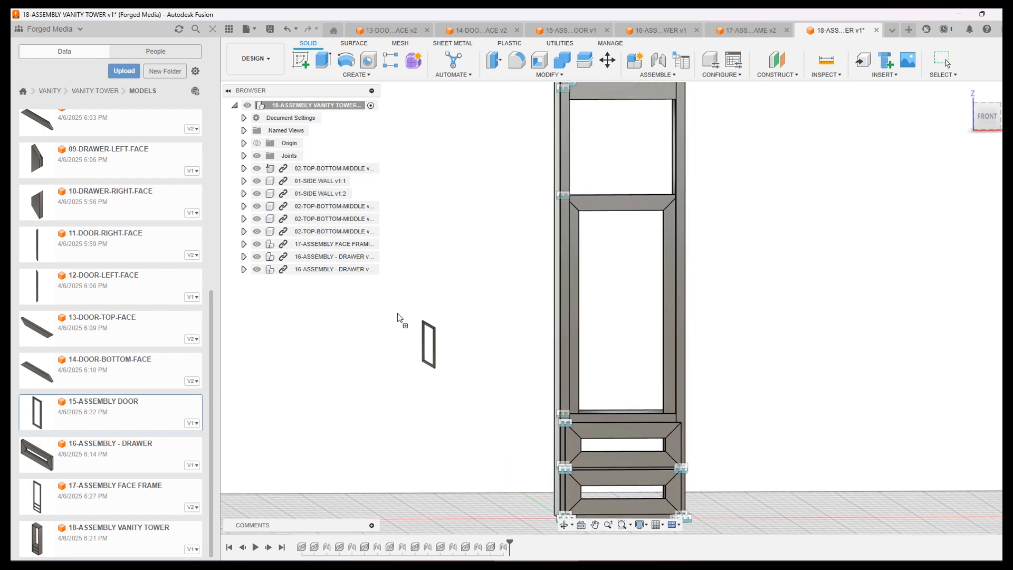
{"action": "middle_click_drag", "start_coordinate": [729, 409], "coordinate": [658, 446], "text": "shift"}
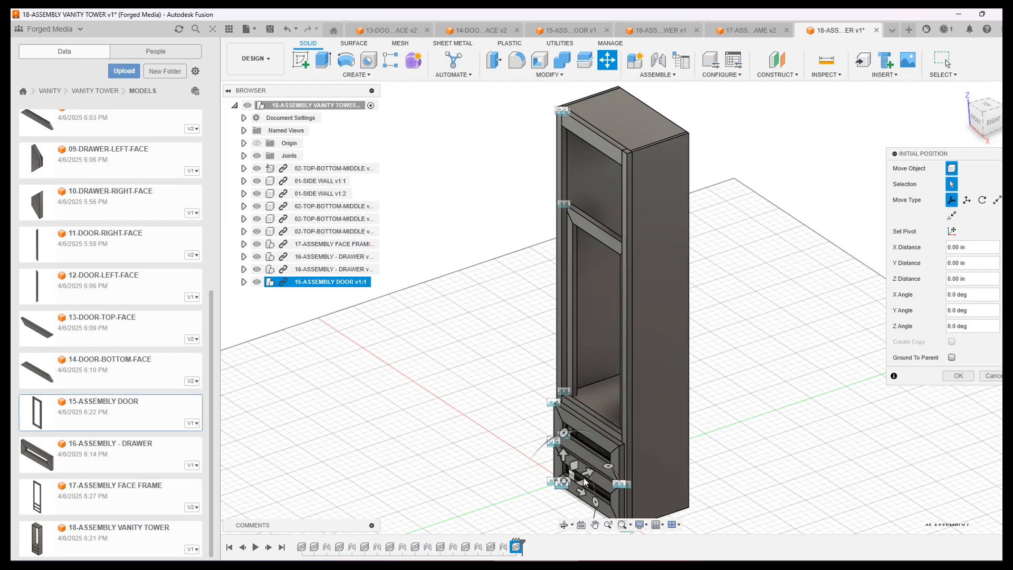
{"action": "left_click_drag", "start_coordinate": [583, 471], "coordinate": [544, 418]}
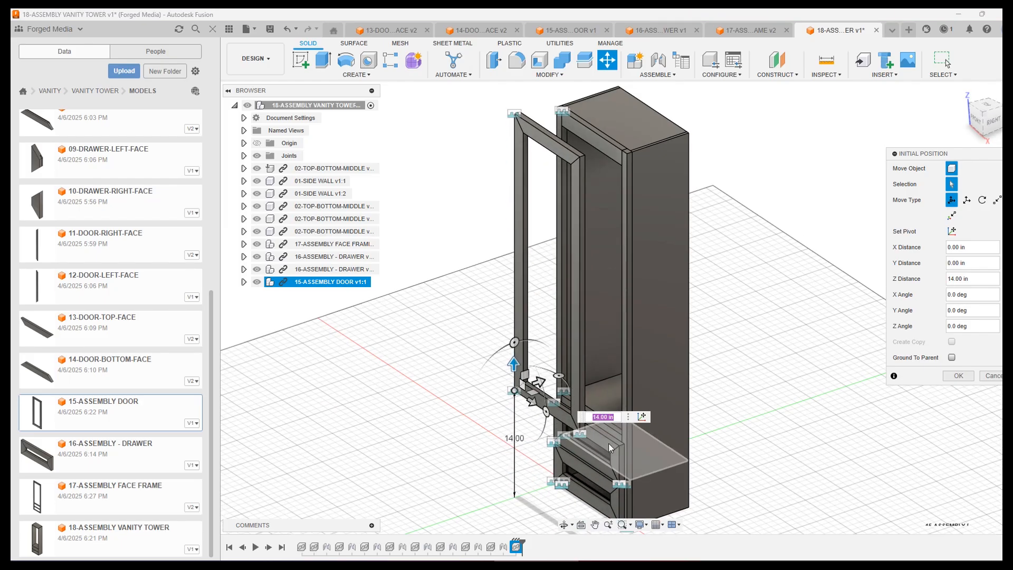
{"action": "scroll", "coordinate": [608, 442], "scroll_direction": "up", "scroll_amount": 6}
{"action": "left_click", "coordinate": [957, 375]}
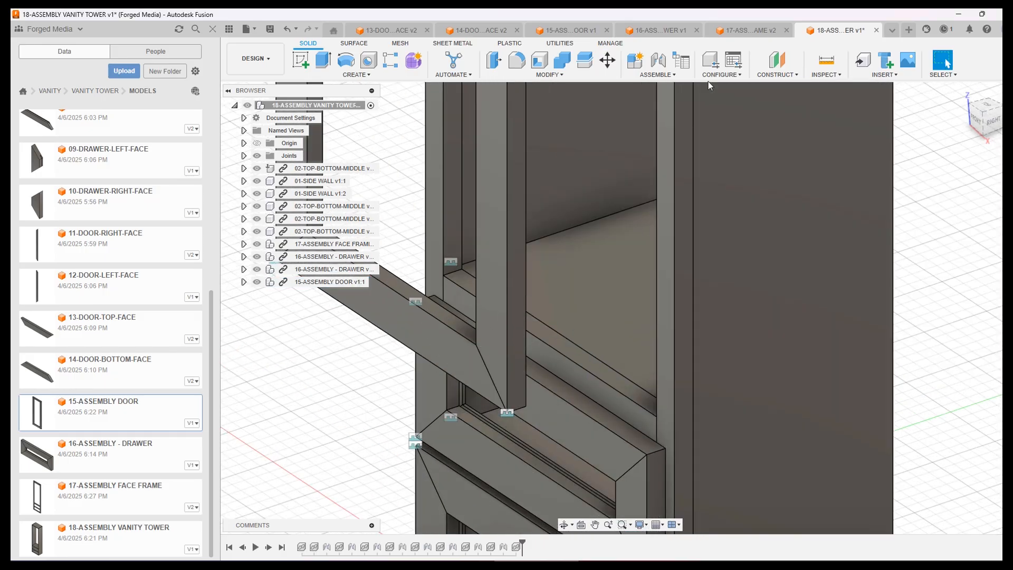
Joint the door's lower right corner to the upper drawer's top right corner with a 0.50 in Z offset, checking the gap in Illustrator's vanity tower drawing
{"action": "left_click", "coordinate": [521, 402]}
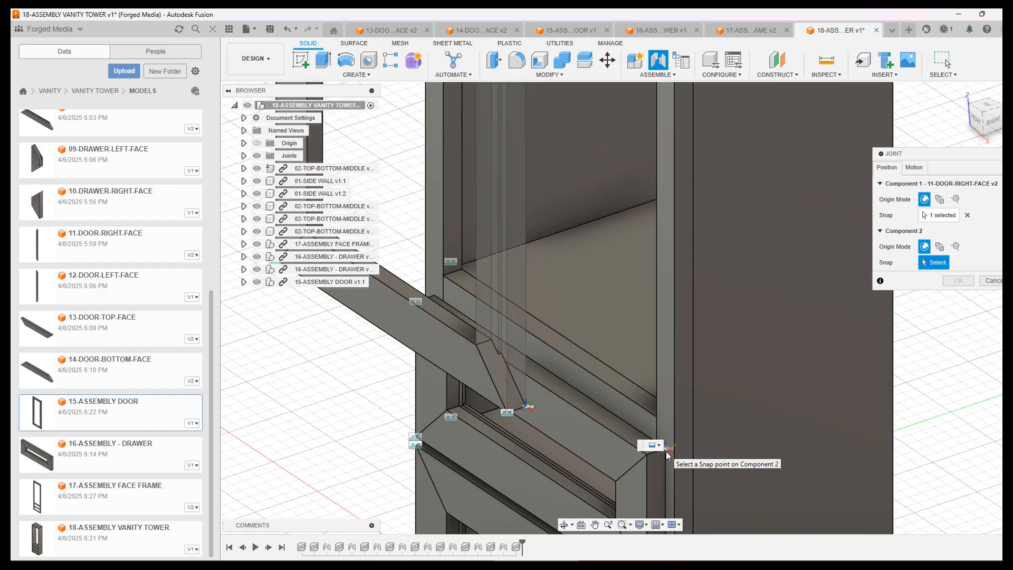
{"action": "left_click", "coordinate": [667, 452]}
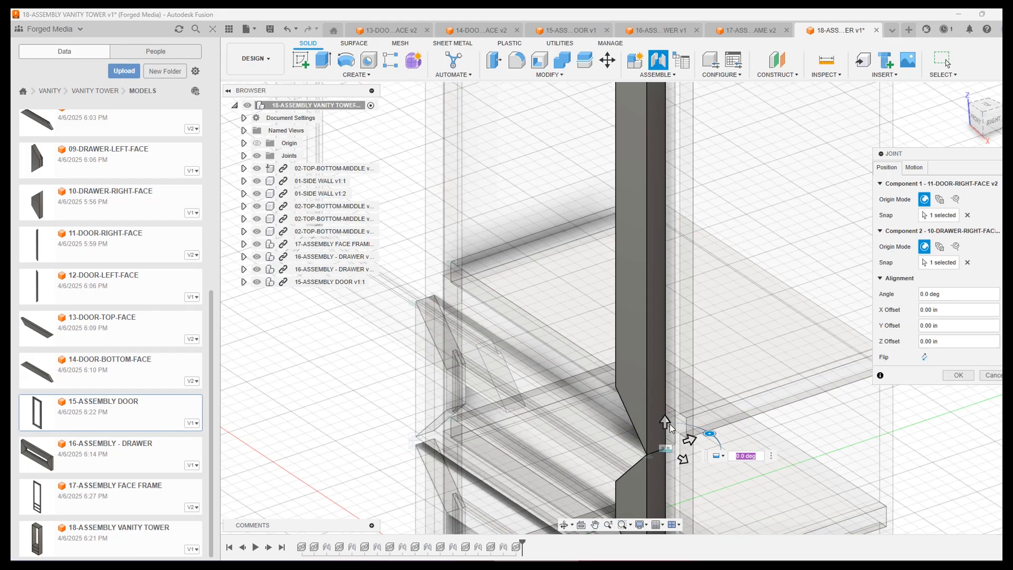
{"action": "left_click_drag", "start_coordinate": [661, 420], "coordinate": [663, 413]}
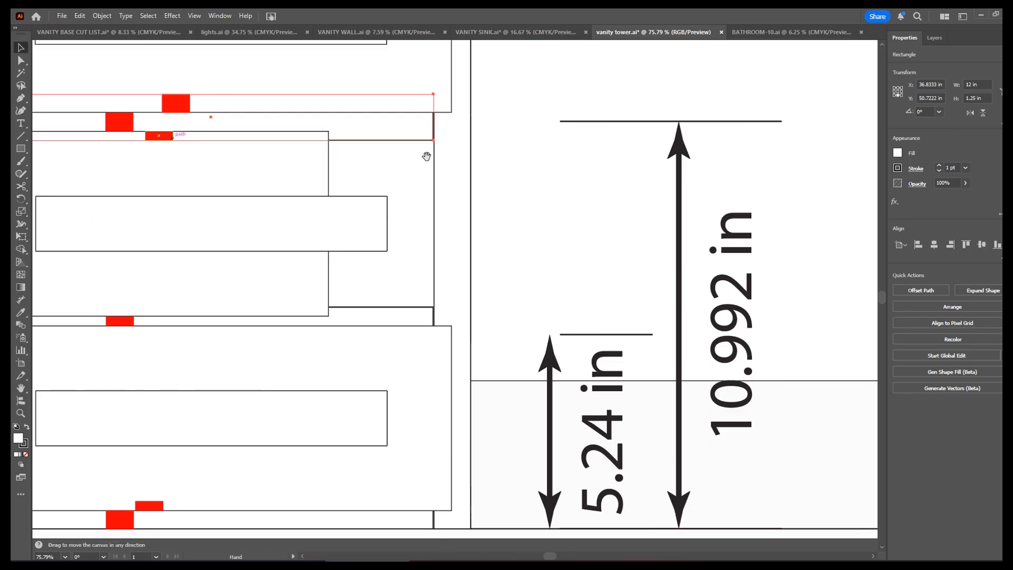
{"action": "scroll", "coordinate": [427, 153], "scroll_direction": "up", "scroll_amount": 5, "text": "alt"}
{"action": "left_click", "coordinate": [454, 278]}
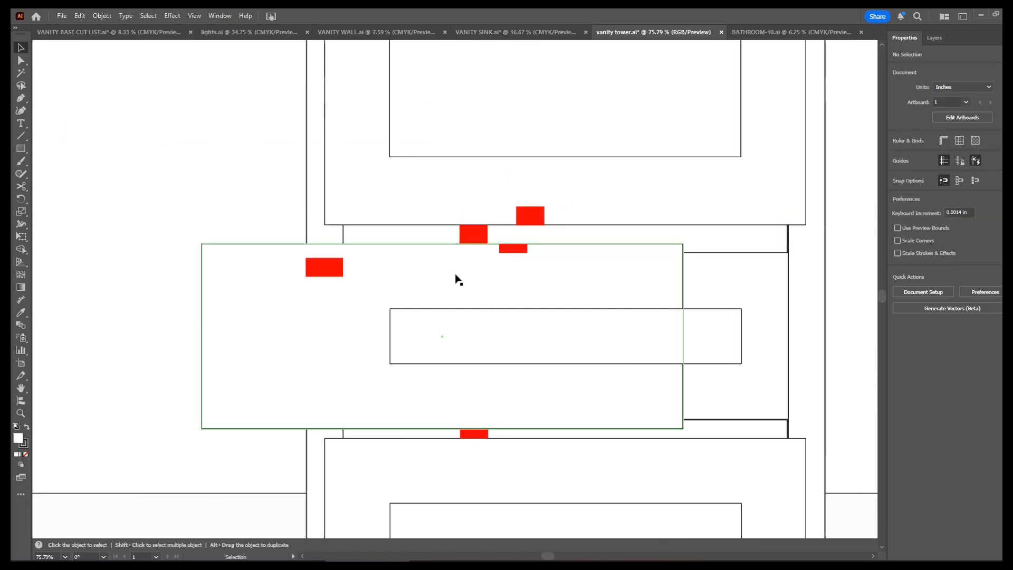
{"action": "left_click", "coordinate": [473, 234]}
{"action": "left_click", "coordinate": [936, 38]}
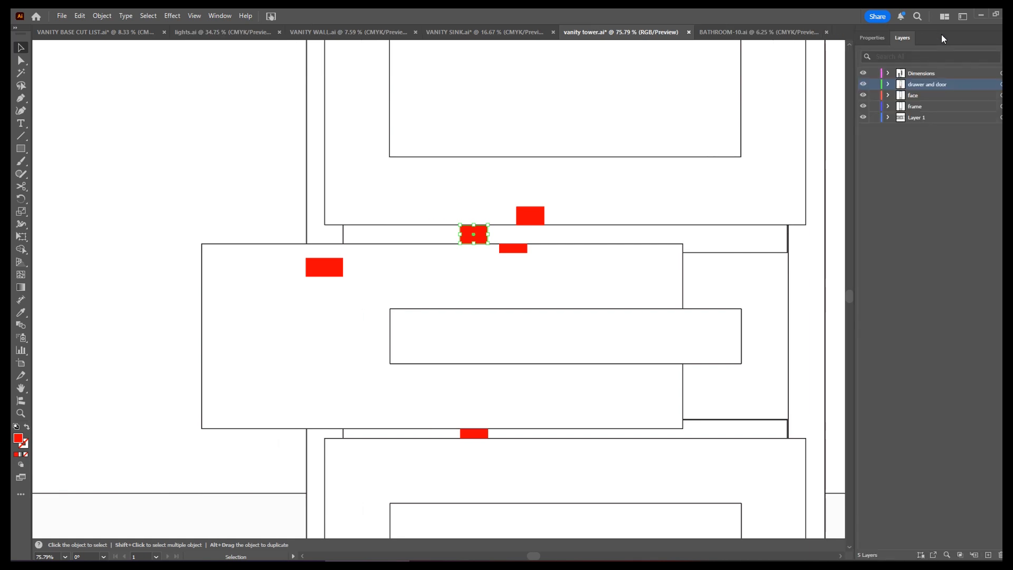
{"action": "left_click", "coordinate": [885, 38]}
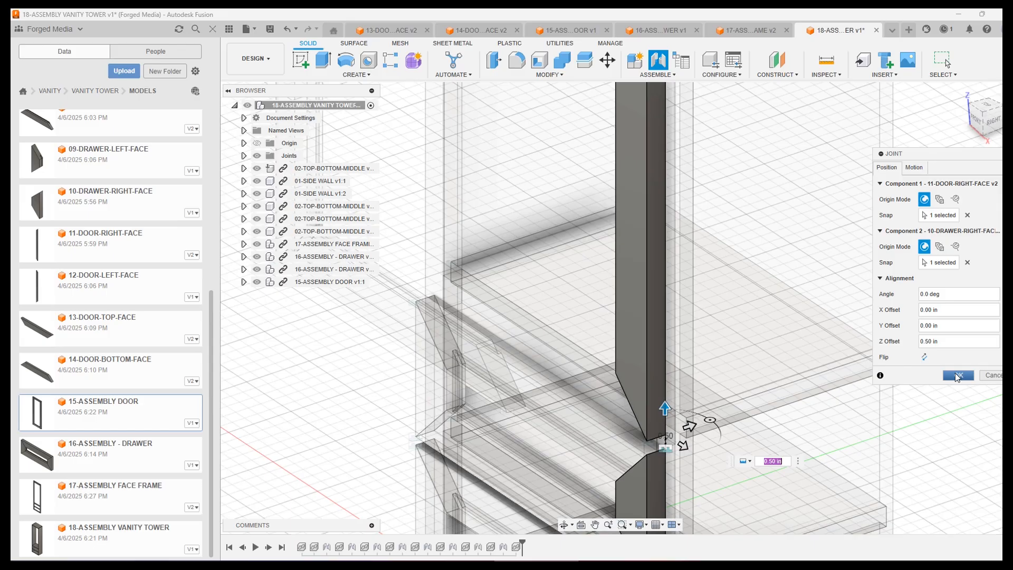
{"action": "left_click", "coordinate": [956, 373]}
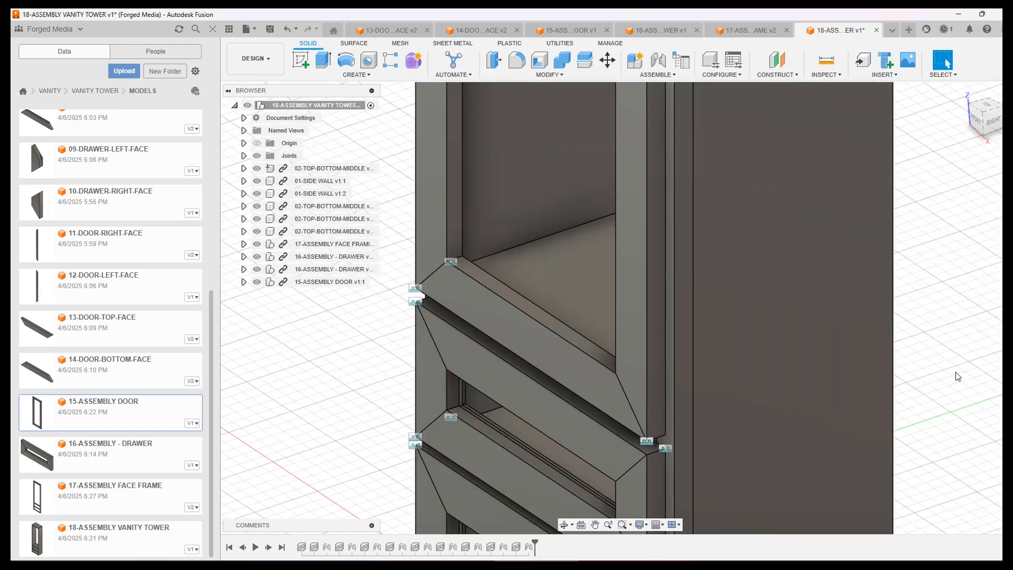
Examine the door's fit against the upper drawer and face frame from the front, the back and the cabinet's upper end
{"action": "left_click", "coordinate": [976, 123]}
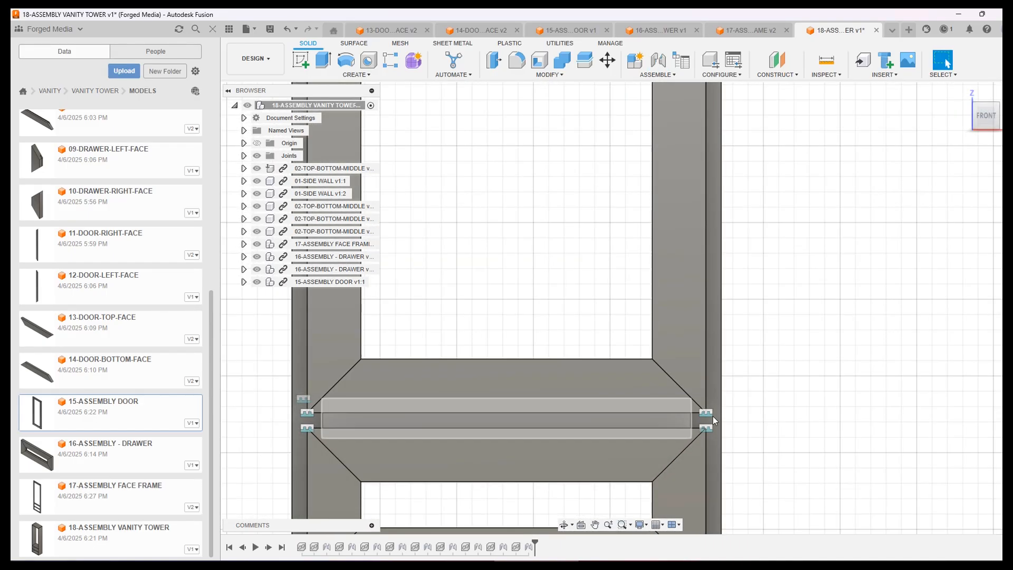
{"action": "middle_click_drag", "start_coordinate": [685, 365], "coordinate": [549, 387], "text": "shift"}
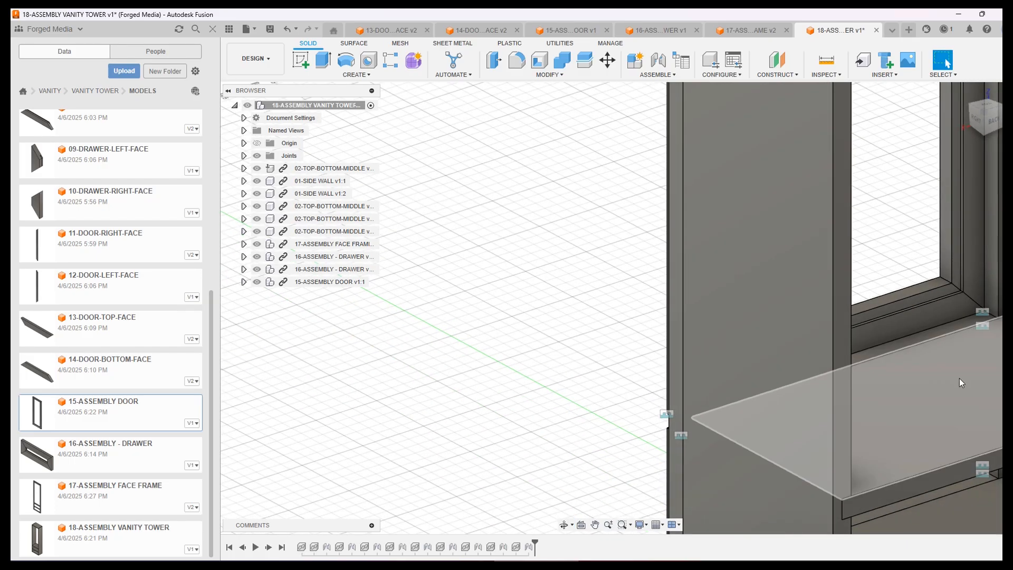
{"action": "middle_click_drag", "start_coordinate": [882, 383], "coordinate": [934, 420], "text": "shift"}
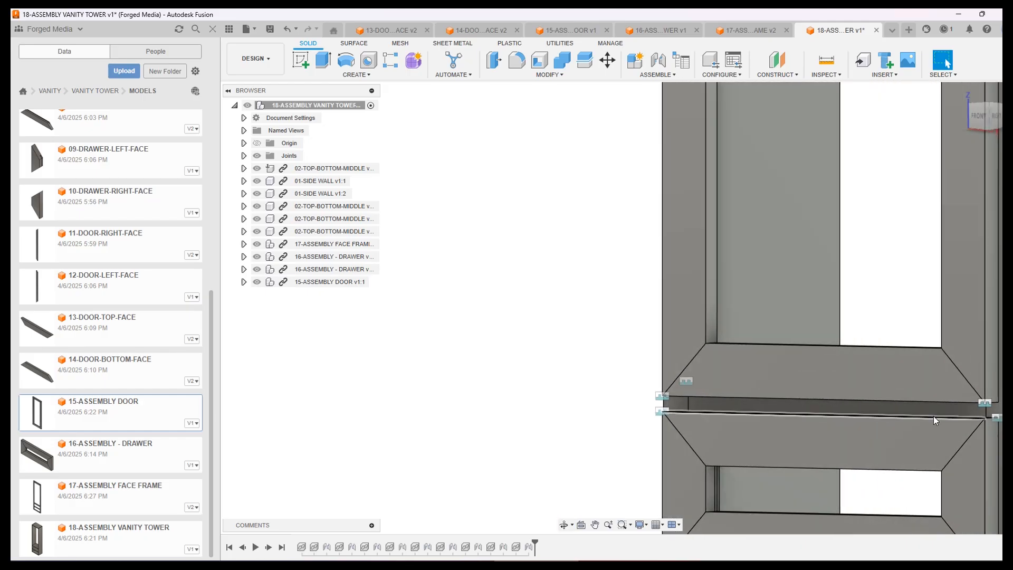
{"action": "scroll", "coordinate": [936, 391], "scroll_direction": "down", "scroll_amount": 6}
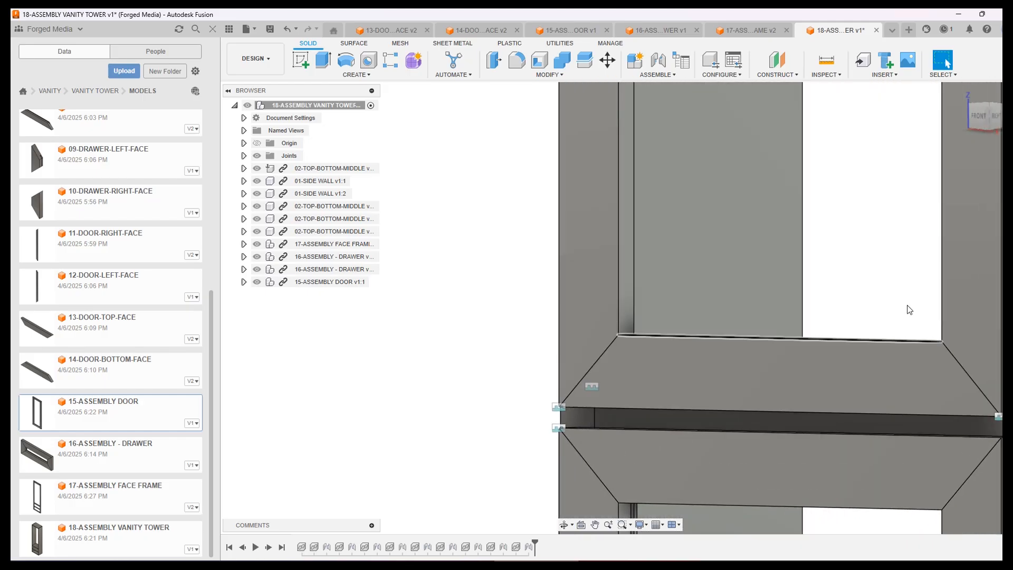
{"action": "middle_click_drag", "start_coordinate": [860, 163], "coordinate": [748, 405]}
{"action": "middle_click_drag", "start_coordinate": [896, 222], "coordinate": [791, 244], "text": "shift"}
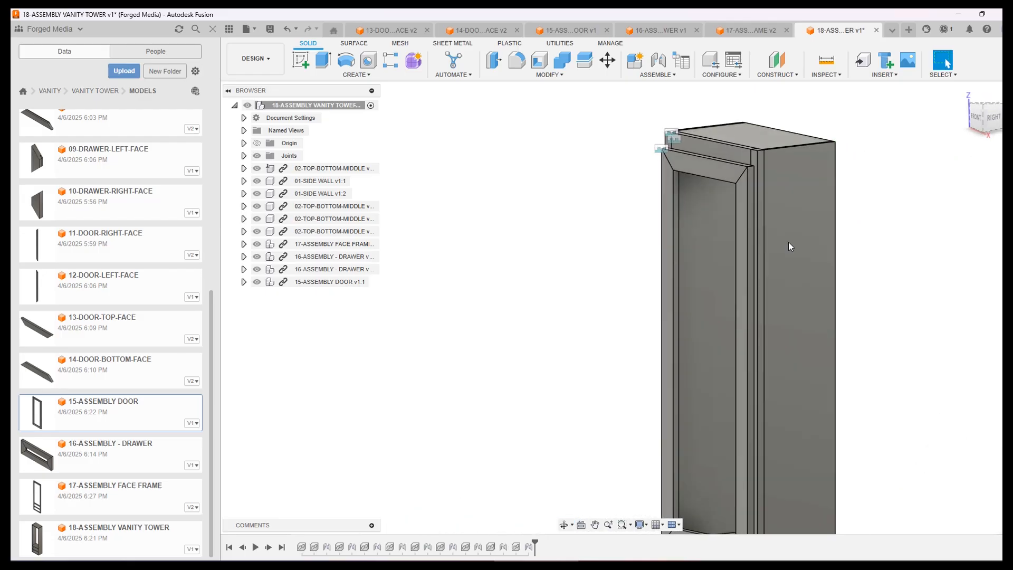
Change the model's visual style to Shaded with Hidden Edges
{"action": "left_click", "coordinate": [641, 524]}
{"action": "mouse_move", "coordinate": [671, 452]}
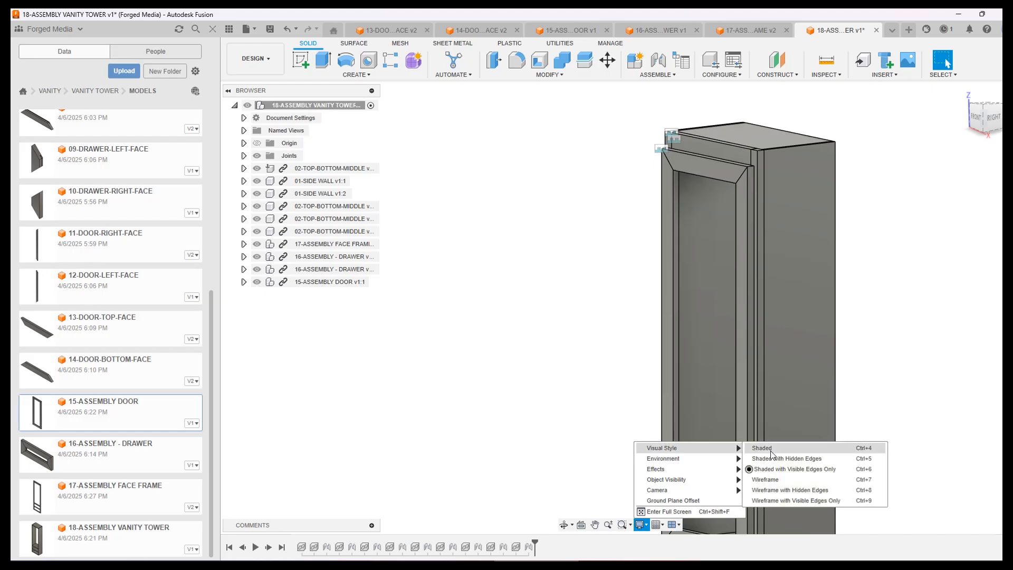
{"action": "left_click", "coordinate": [783, 458]}
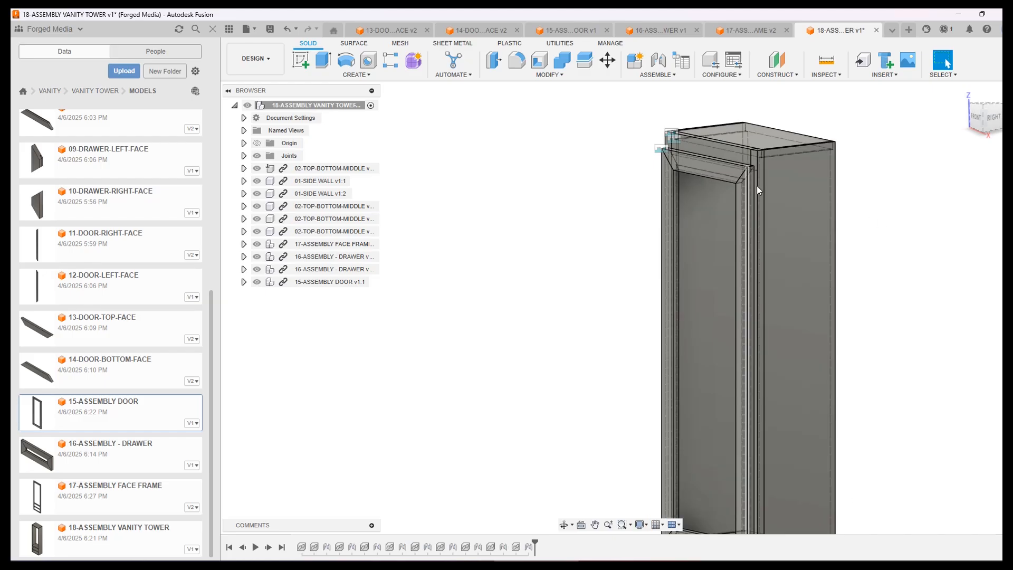
Examine in the front view how the door overlaps the face frame opening at its upper and lower ends, using the hidden edges
{"action": "scroll", "coordinate": [756, 186], "scroll_direction": "down", "scroll_amount": 3}
{"action": "left_click", "coordinate": [973, 124]}
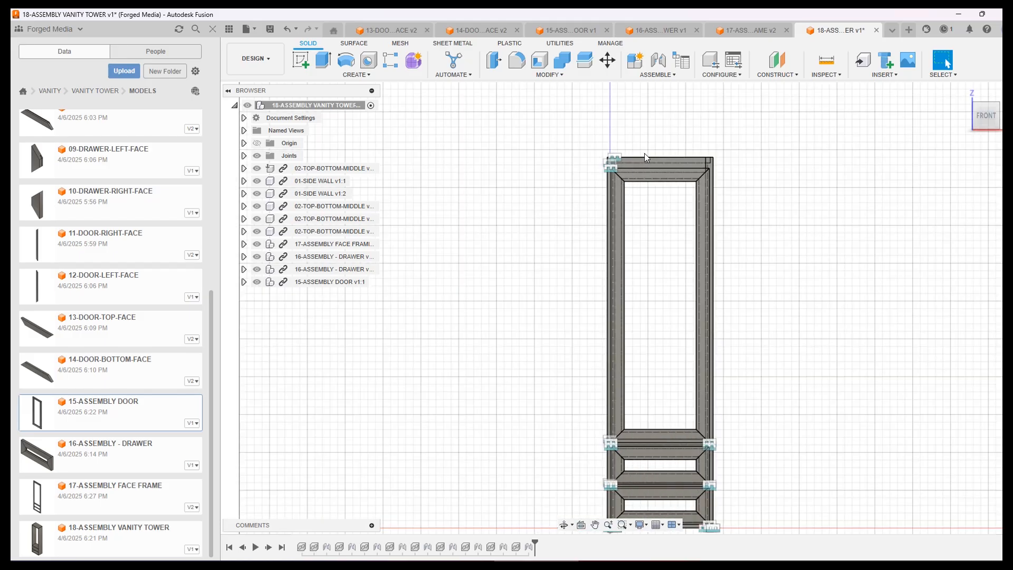
{"action": "scroll", "coordinate": [651, 166], "scroll_direction": "up", "scroll_amount": 5}
{"action": "scroll", "coordinate": [652, 169], "scroll_direction": "up", "scroll_amount": 2}
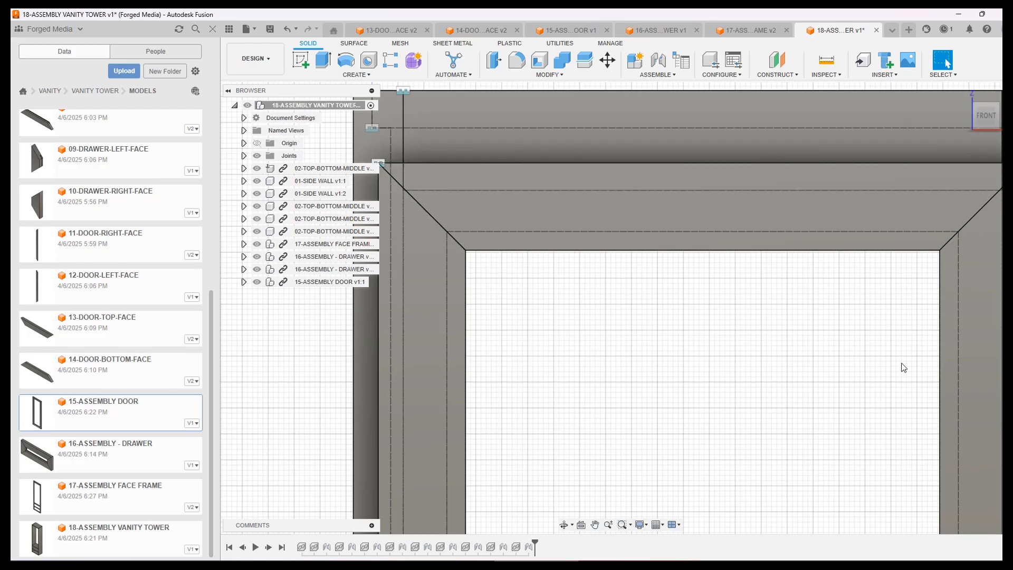
{"action": "scroll", "coordinate": [850, 391], "scroll_direction": "up", "scroll_amount": 2}
{"action": "scroll", "coordinate": [841, 371], "scroll_direction": "down", "scroll_amount": 7}
{"action": "middle_click_drag", "start_coordinate": [822, 409], "coordinate": [775, 169]}
{"action": "middle_click_drag", "start_coordinate": [750, 433], "coordinate": [758, 153]}
{"action": "scroll", "coordinate": [753, 295], "scroll_direction": "down", "scroll_amount": 2}
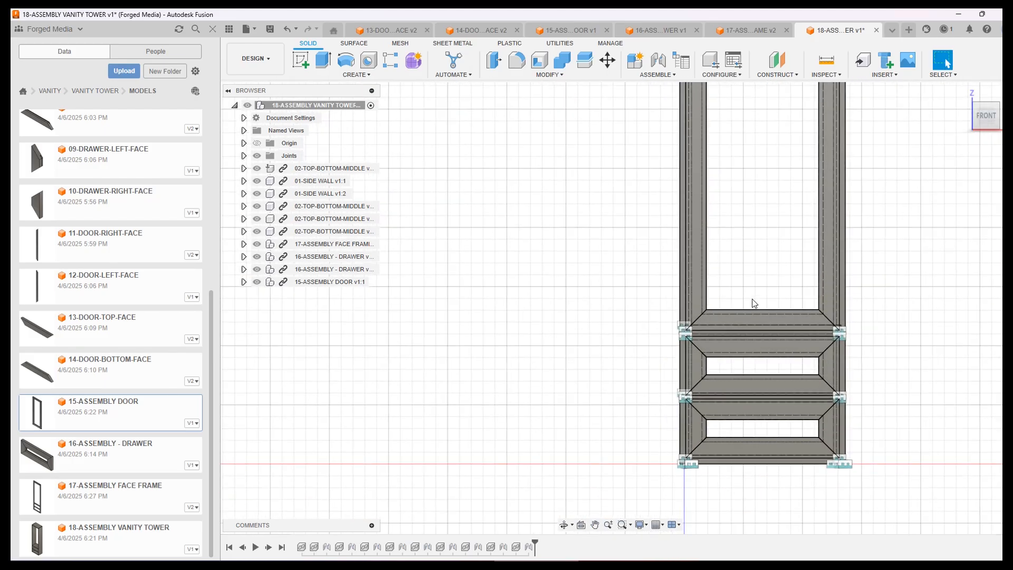
{"action": "scroll", "coordinate": [746, 325], "scroll_direction": "up", "scroll_amount": 6}
{"action": "scroll", "coordinate": [732, 327], "scroll_direction": "up", "scroll_amount": 3}
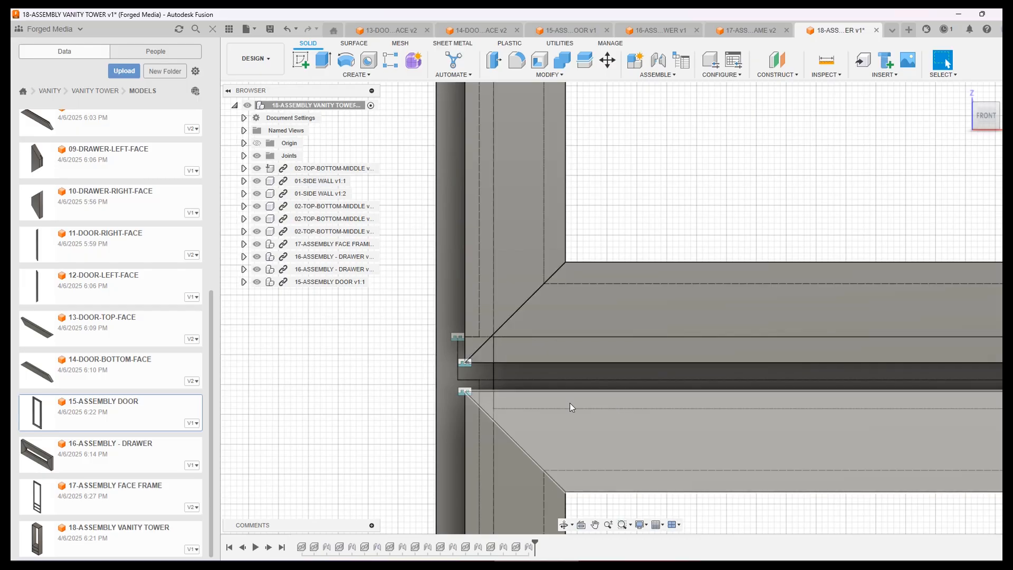
{"action": "scroll", "coordinate": [570, 403], "scroll_direction": "down", "scroll_amount": 10}
{"action": "middle_click_drag", "start_coordinate": [735, 414], "coordinate": [675, 430], "text": "shift"}
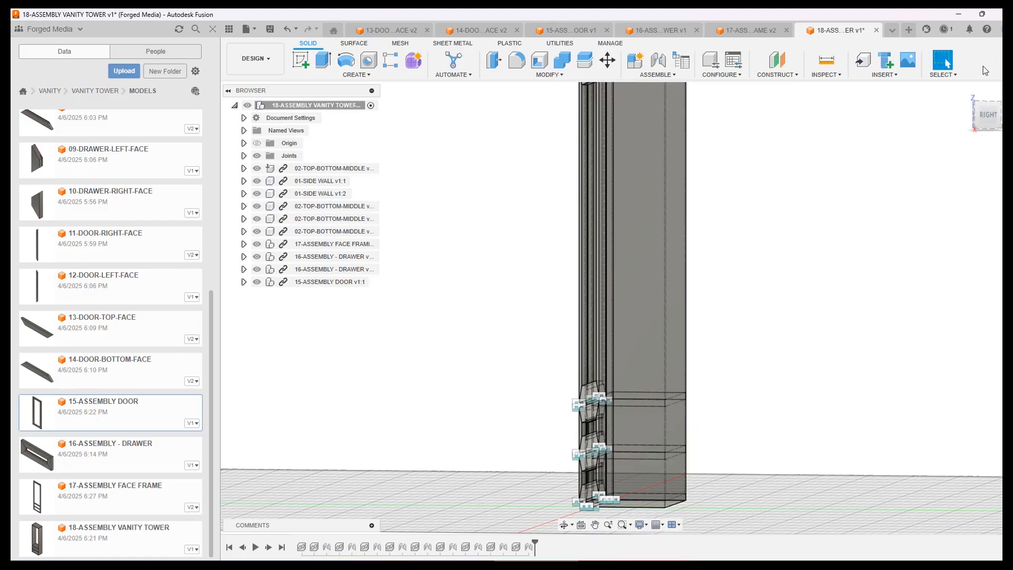
Measure the cabinet's depth in the right view, from the face frame's bottom front corner to the side wall's bottom back corner
{"action": "left_click", "coordinate": [984, 116]}
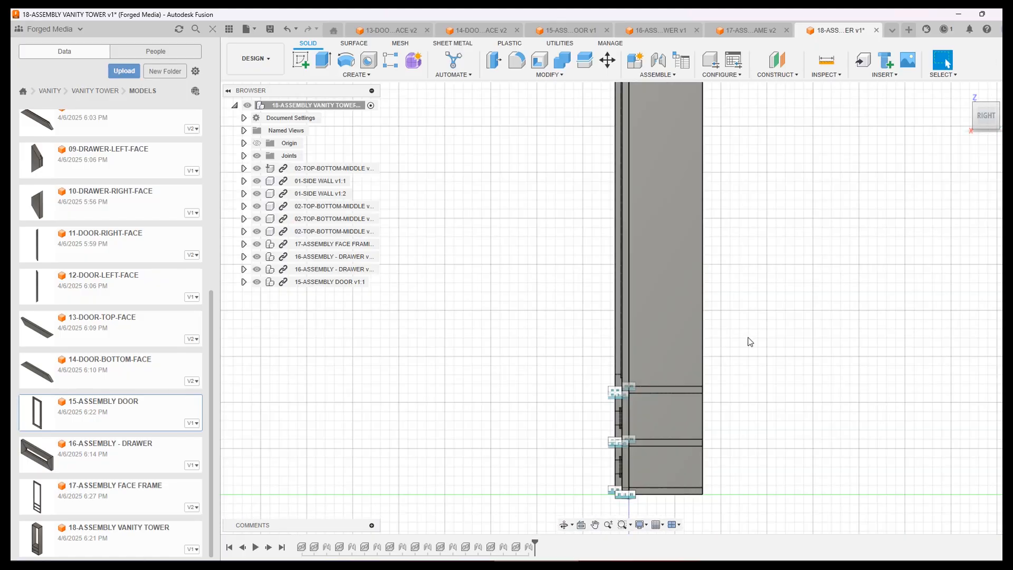
{"action": "scroll", "coordinate": [644, 510], "scroll_direction": "up", "scroll_amount": 2}
{"action": "scroll", "coordinate": [654, 497], "scroll_direction": "down", "scroll_amount": 3}
{"action": "scroll", "coordinate": [654, 494], "scroll_direction": "up", "scroll_amount": 3}
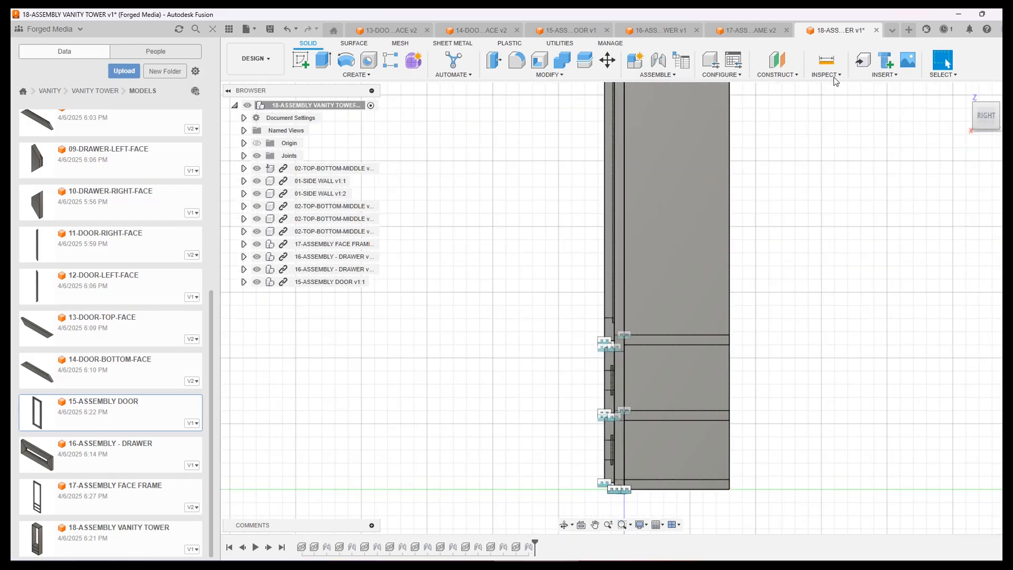
{"action": "left_click", "coordinate": [827, 60]}
{"action": "scroll", "coordinate": [624, 499], "scroll_direction": "up", "scroll_amount": 3}
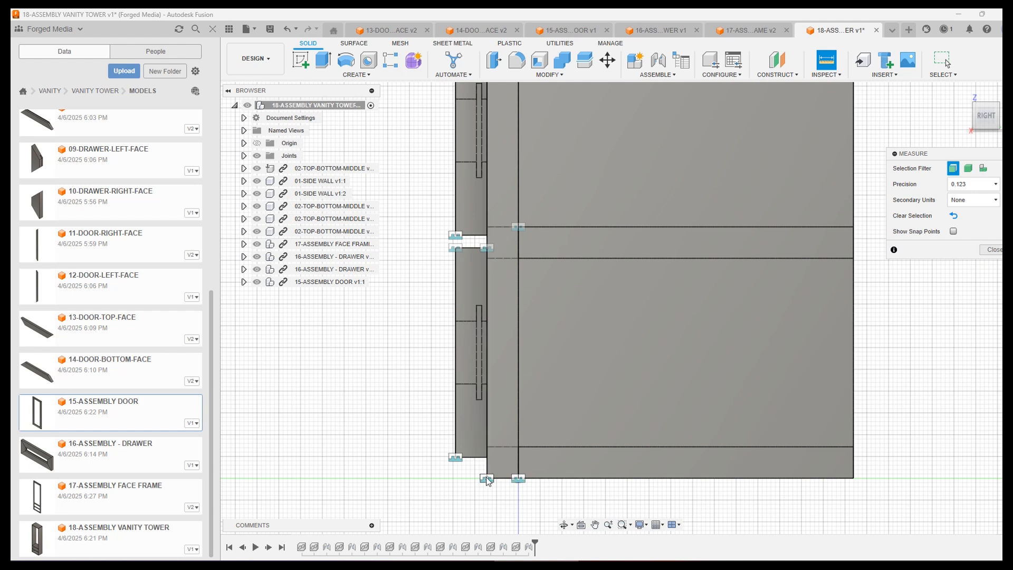
{"action": "left_click", "coordinate": [487, 478]}
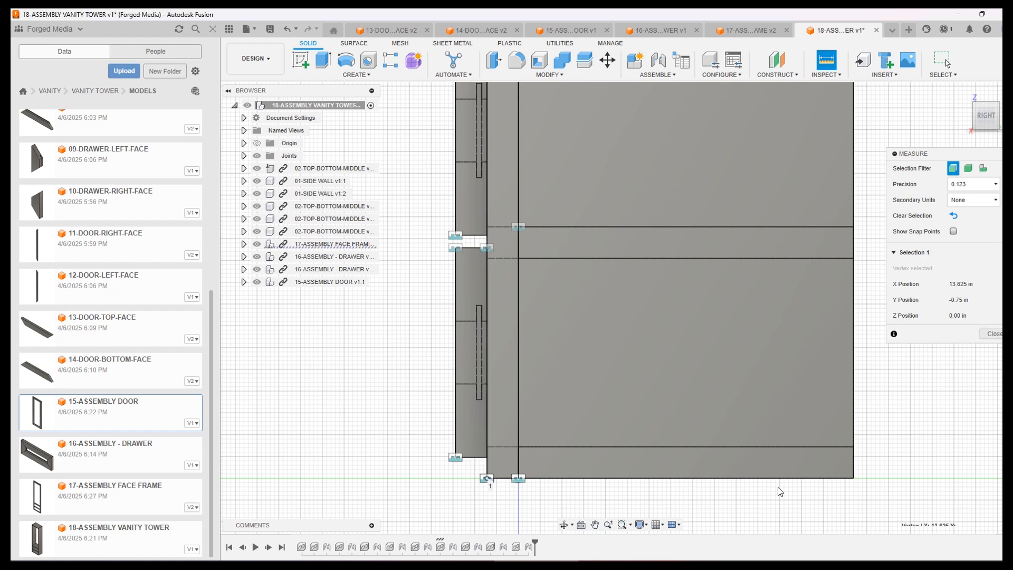
{"action": "left_click", "coordinate": [854, 478]}
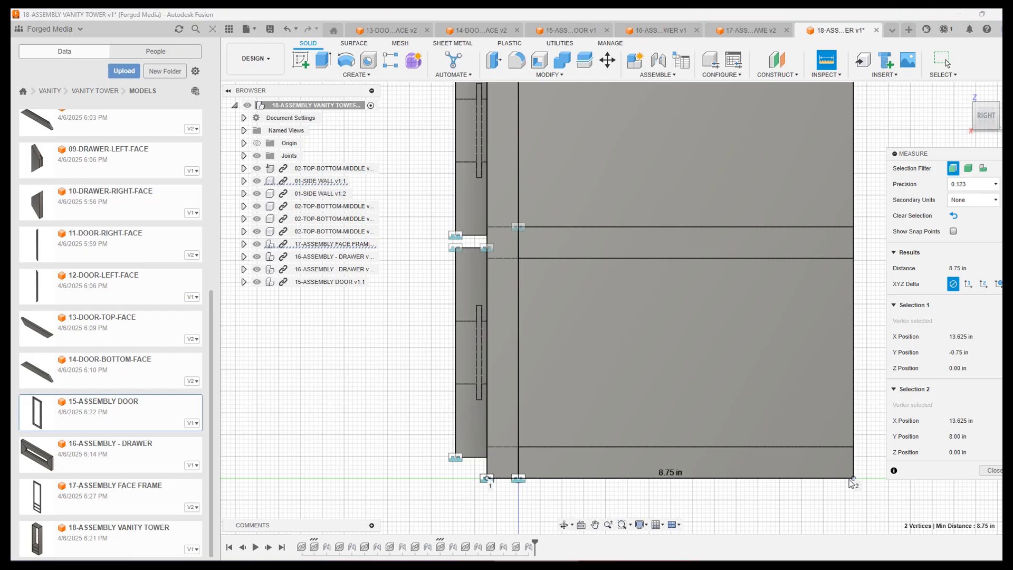
{"action": "left_click", "coordinate": [993, 472]}
Measure the overall depth from the side wall's back edge to the front edge of the lower drawer
{"action": "key", "text": "i"}
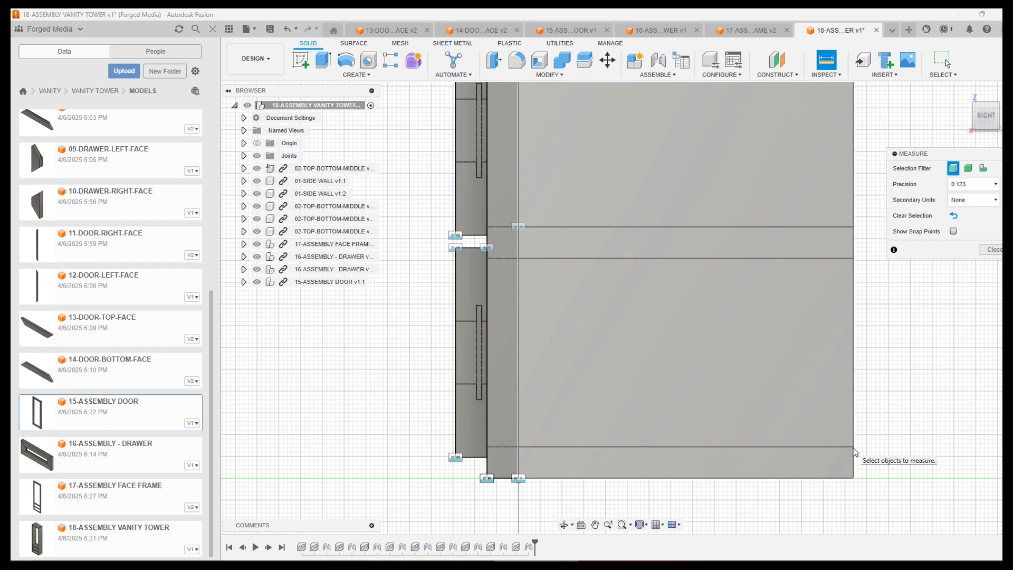
{"action": "left_click", "coordinate": [854, 459]}
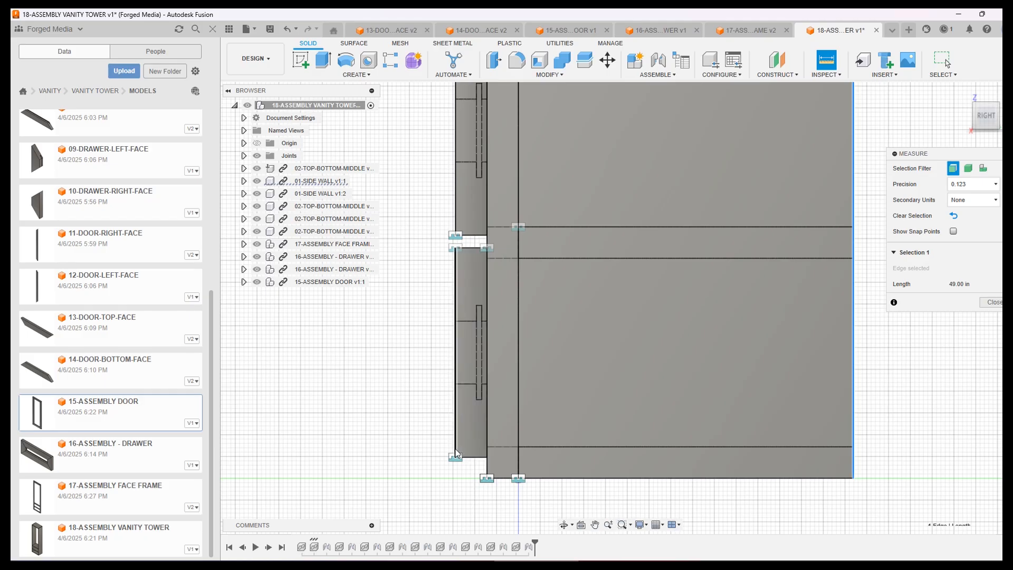
{"action": "left_click", "coordinate": [456, 452]}
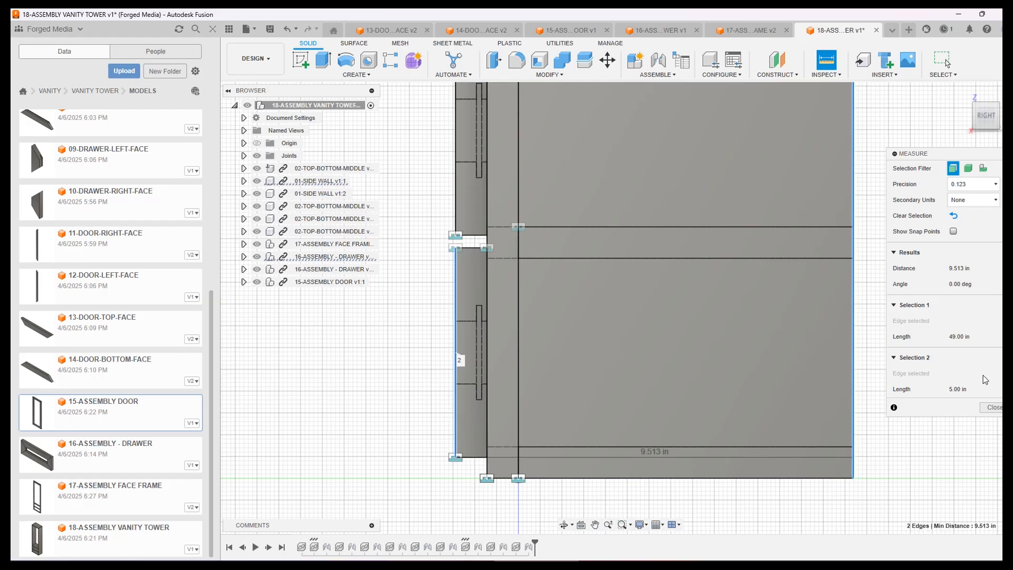
Finish measuring and save the vanity tower assembly as a new version
{"action": "left_click", "coordinate": [995, 407]}
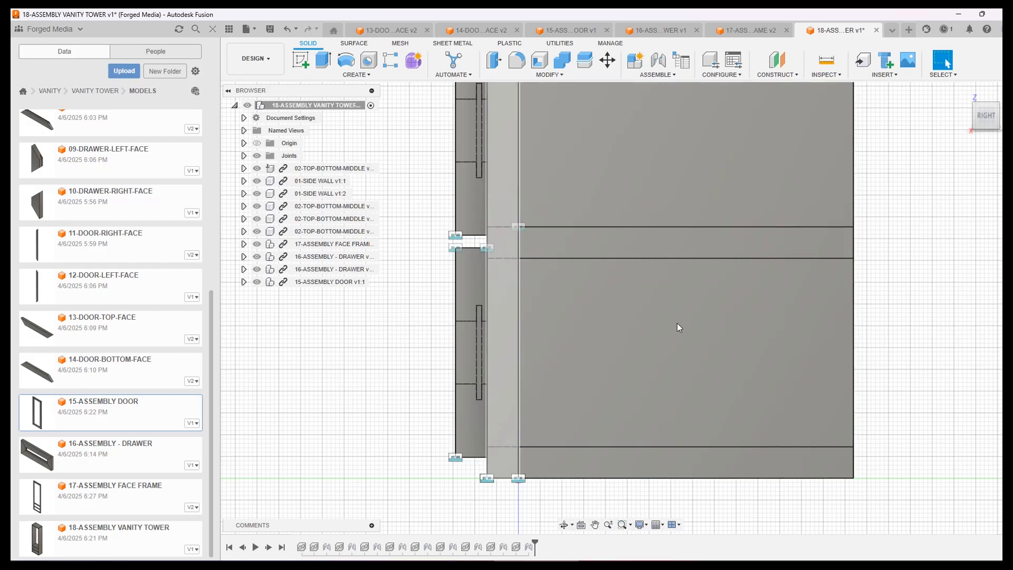
{"action": "left_click", "coordinate": [680, 326]}
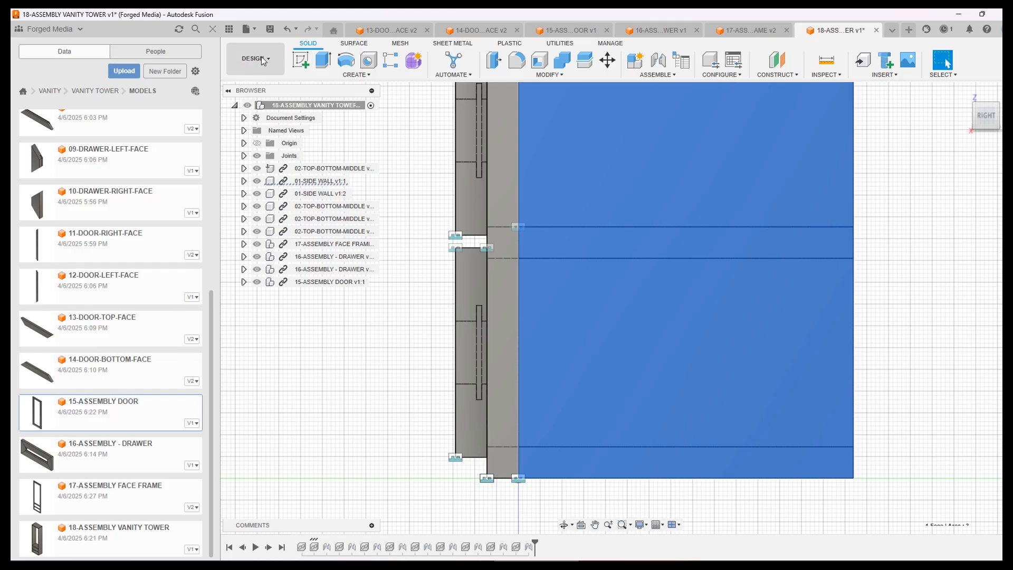
{"action": "key", "text": "ctrl+s"}
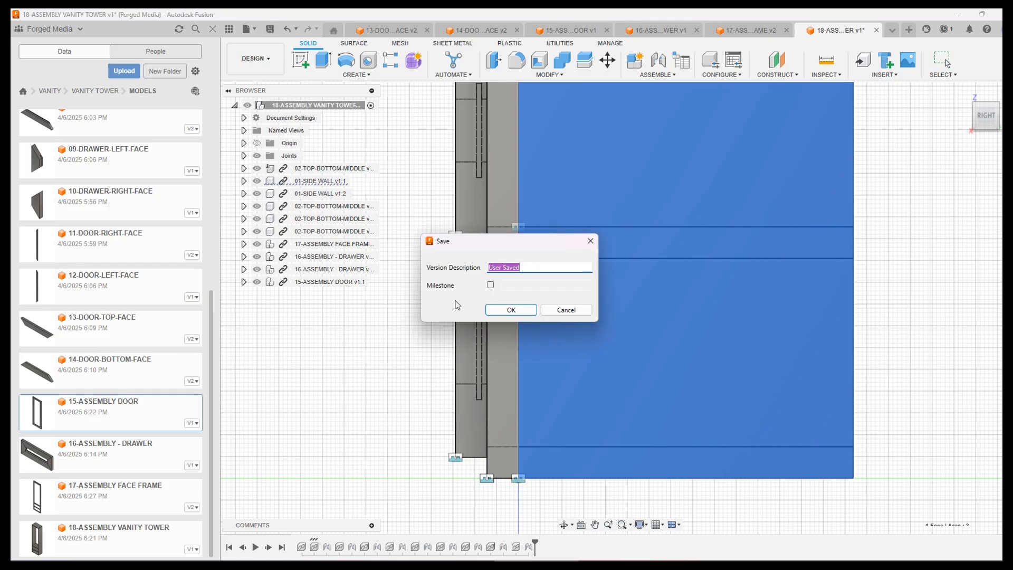
{"action": "left_click", "coordinate": [508, 311]}
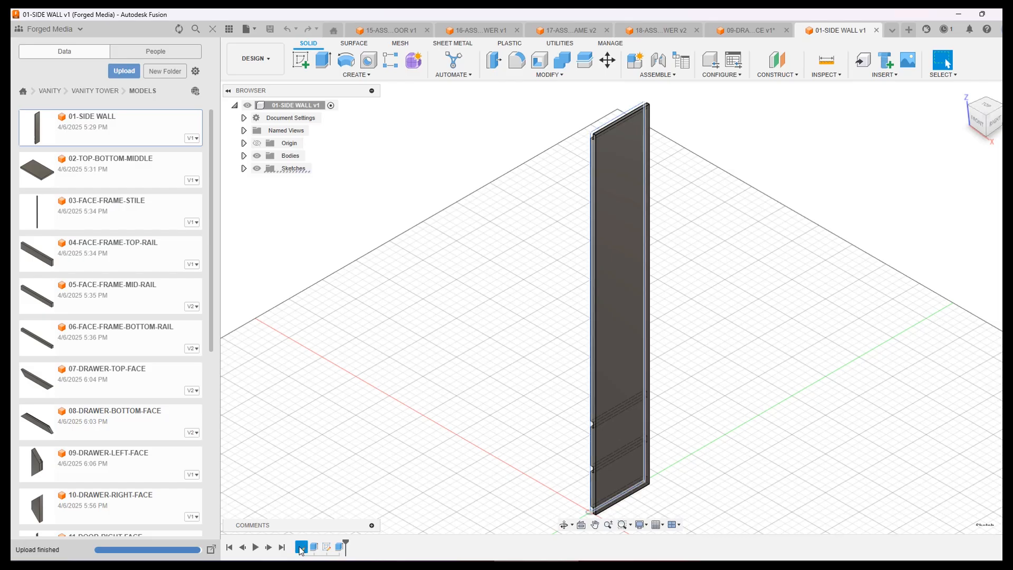
Set the bottom width in the 01-SIDE WALL part's first sketch to 7.25 in, finish the sketch and save the part
{"action": "right_click", "coordinate": [300, 548]}
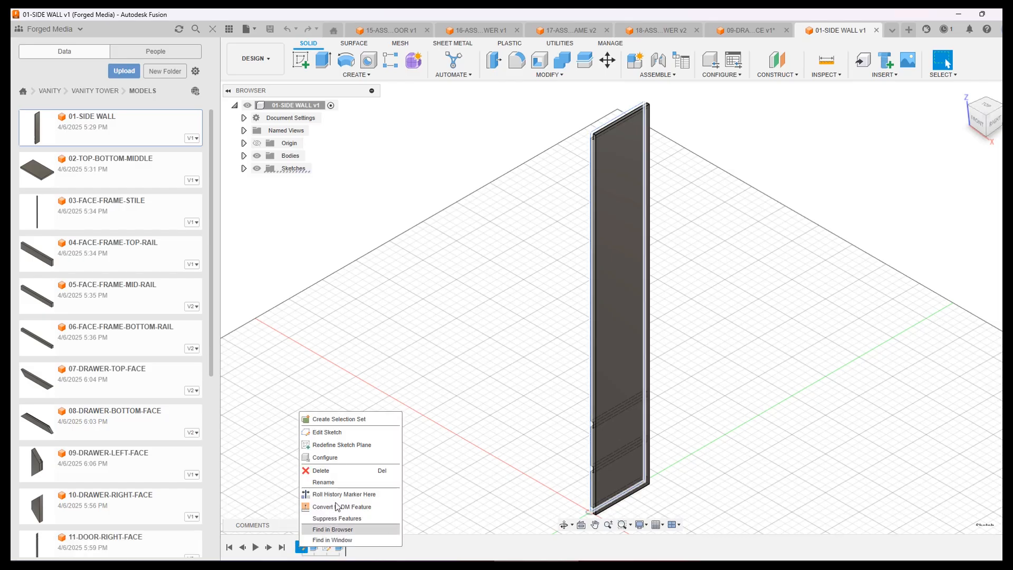
{"action": "left_click", "coordinate": [328, 433]}
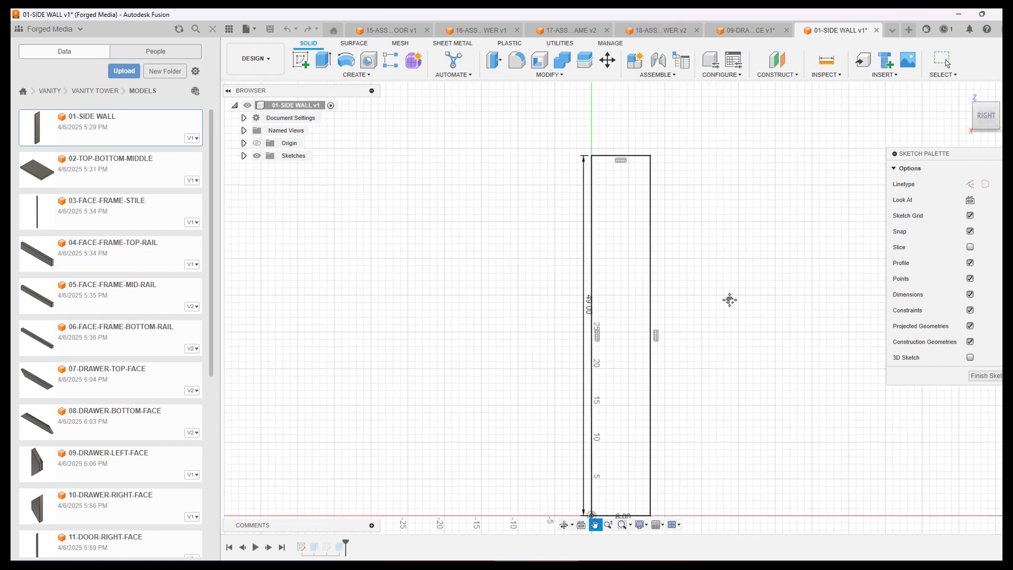
{"action": "double_click", "coordinate": [589, 377]}
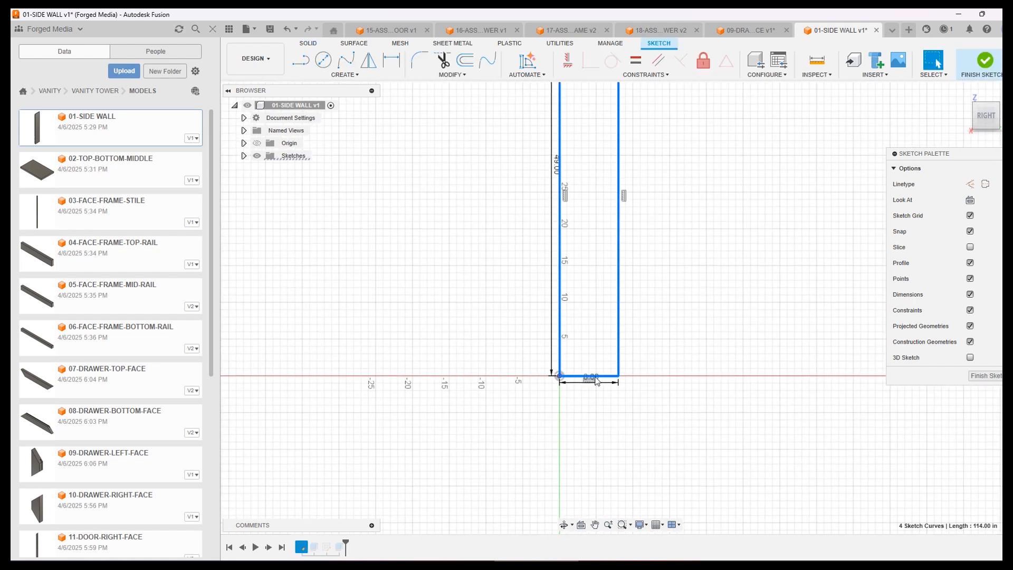
{"action": "left_click", "coordinate": [593, 384]}
{"action": "scroll", "coordinate": [582, 390], "scroll_direction": "down", "scroll_amount": 3}
{"action": "scroll", "coordinate": [583, 384], "scroll_direction": "up", "scroll_amount": 5}
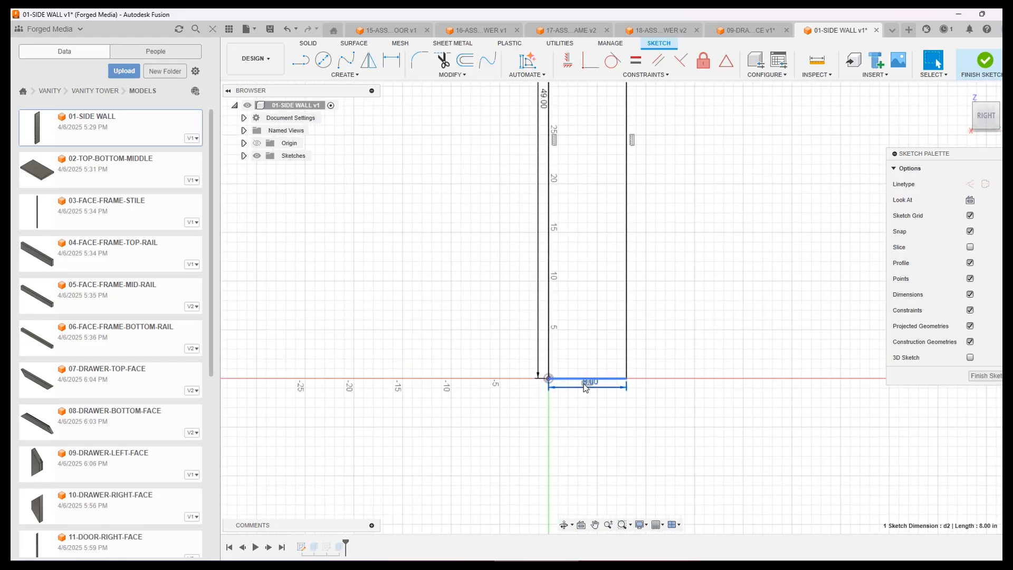
{"action": "scroll", "coordinate": [596, 399], "scroll_direction": "up", "scroll_amount": 5}
{"action": "double_click", "coordinate": [606, 397]}
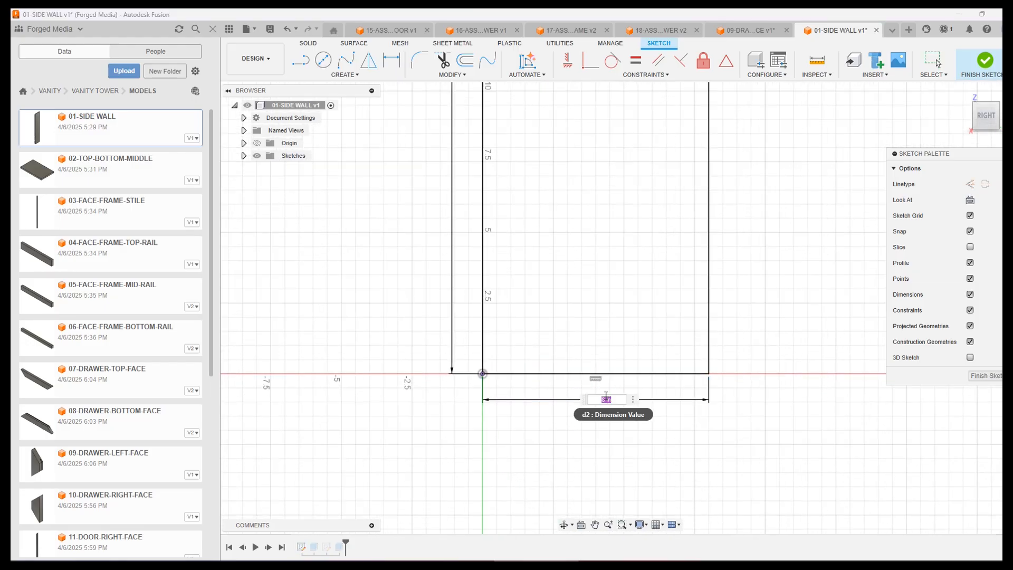
{"action": "type", "text": "7.25"}
{"action": "key", "text": "Return"}
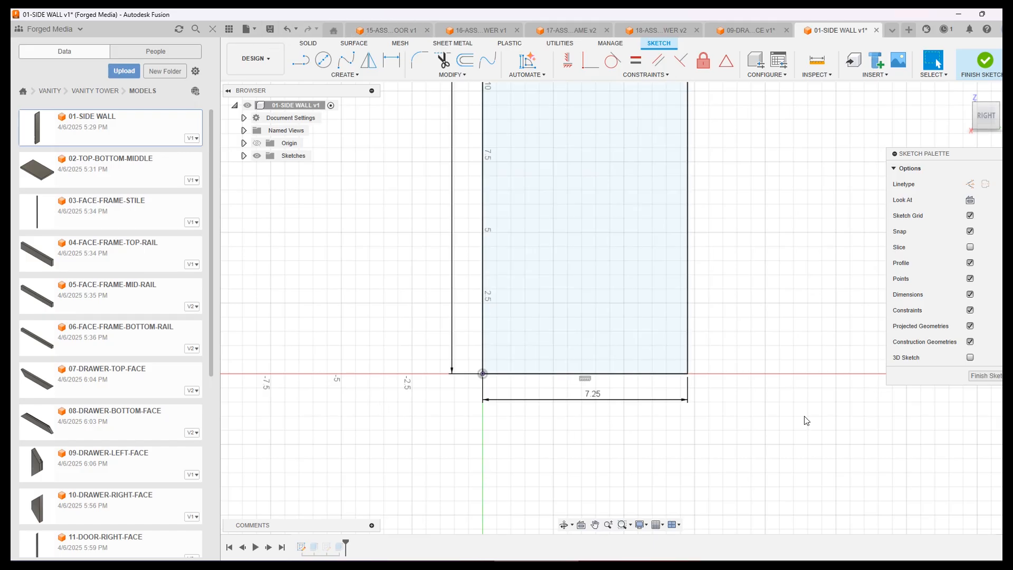
{"action": "left_click", "coordinate": [989, 380]}
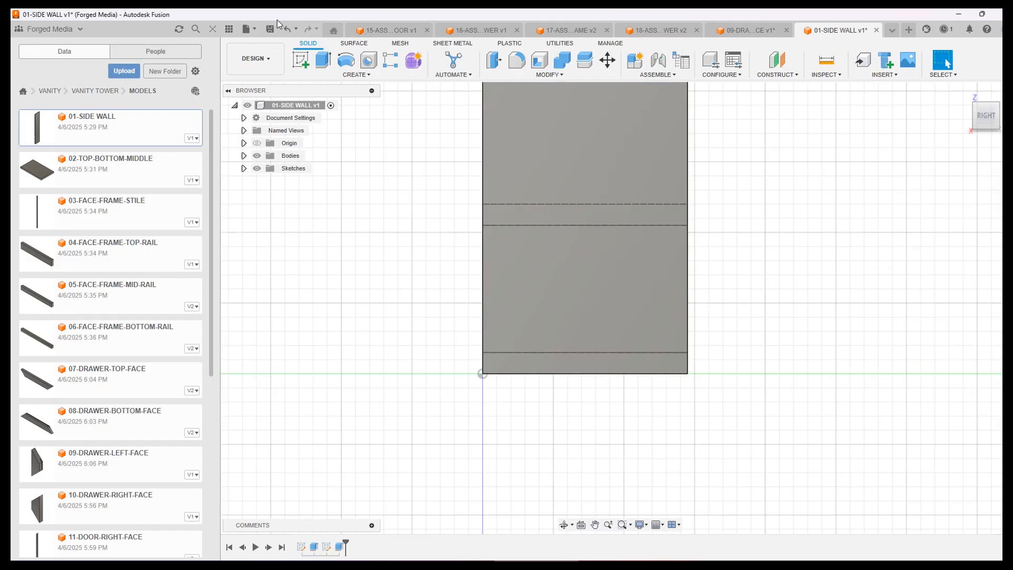
{"action": "key", "text": "ctrl+s"}
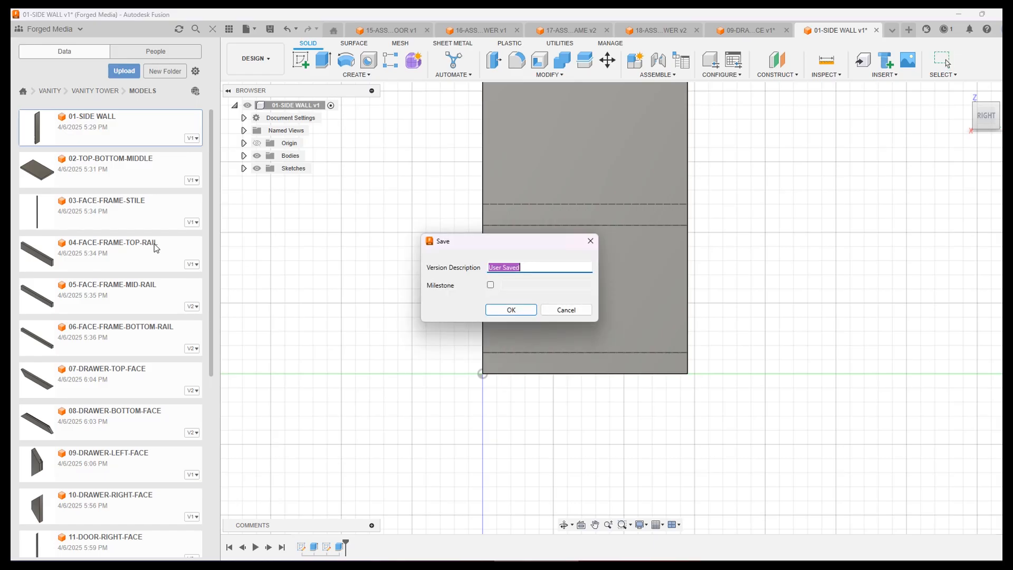
{"action": "left_click", "coordinate": [510, 314]}
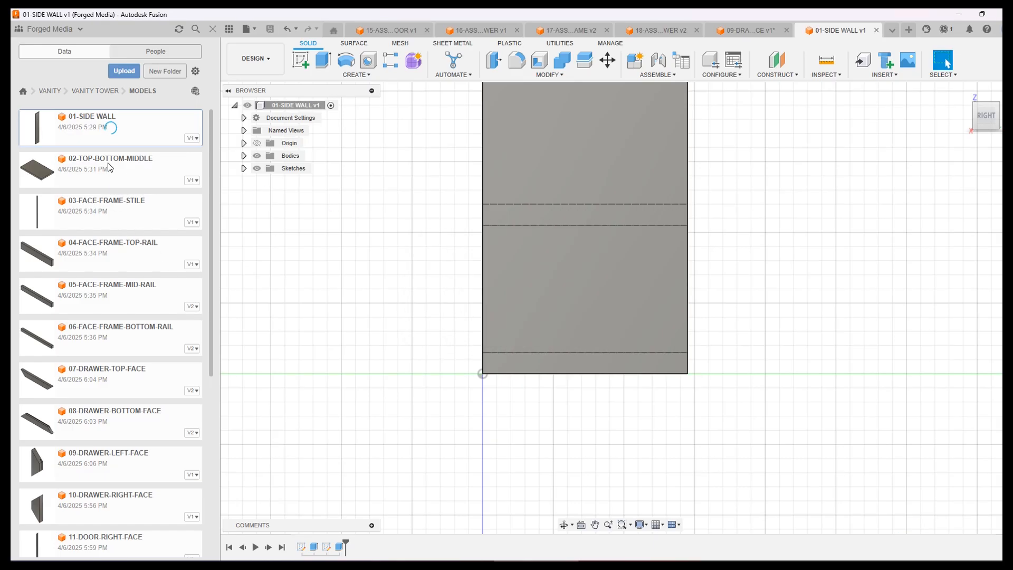
Open 02-TOP-BOTTOM-MIDDLE, set the panel's depth in its base sketch to 7.25 in, and save the part
{"action": "double_click", "coordinate": [37, 177]}
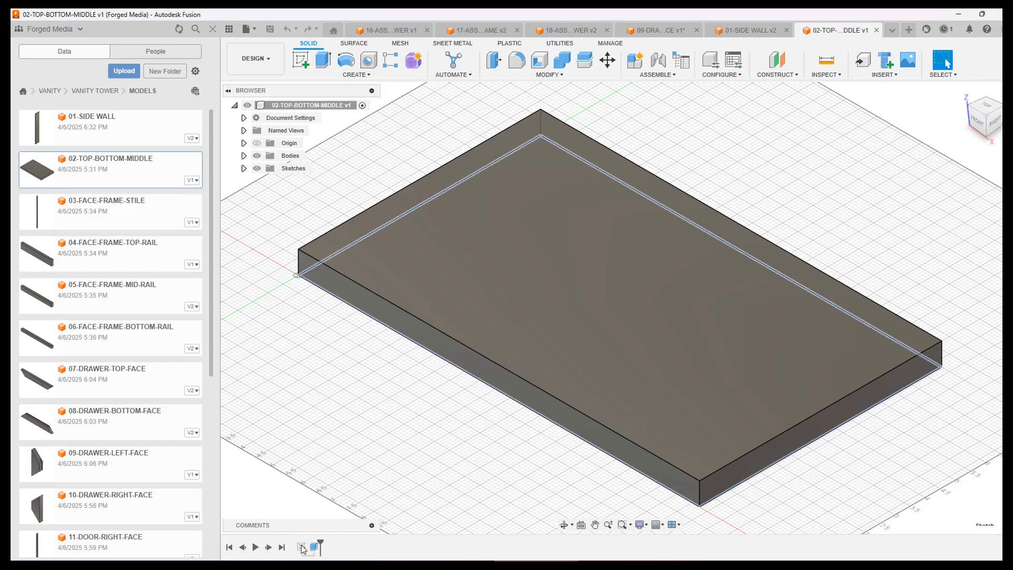
{"action": "right_click", "coordinate": [302, 546]}
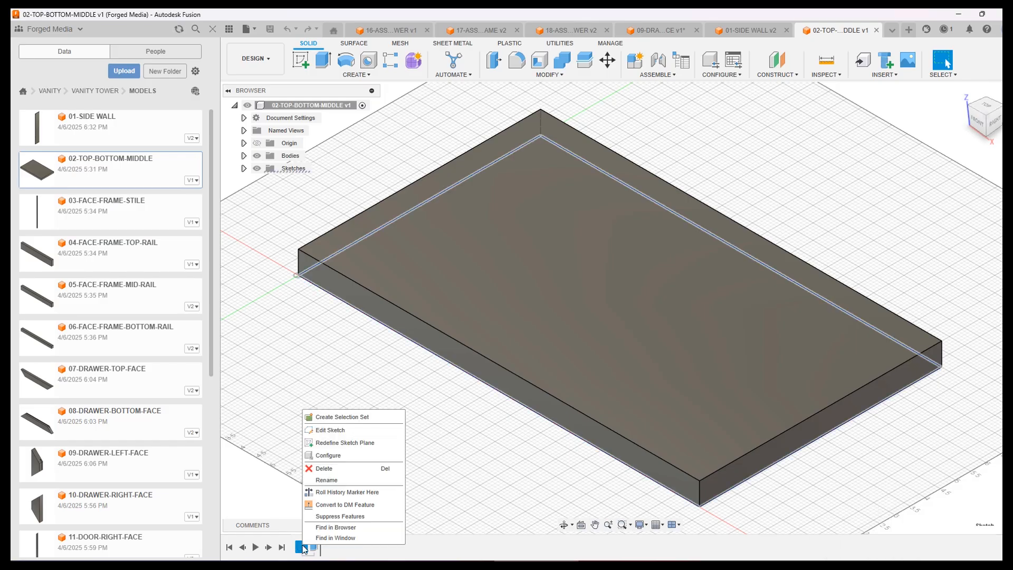
{"action": "left_click", "coordinate": [333, 431]}
{"action": "double_click", "coordinate": [278, 297]}
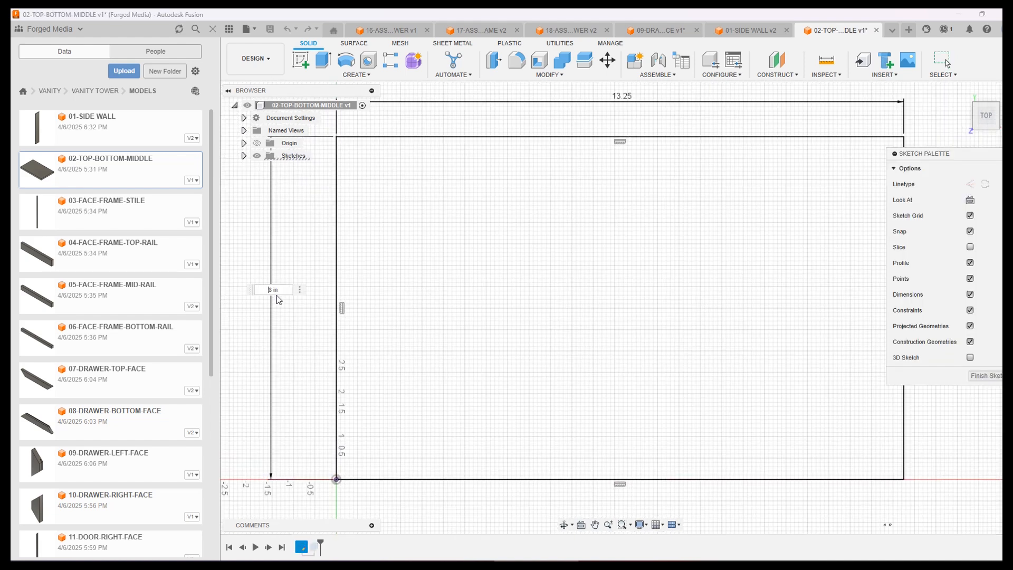
{"action": "type", "text": "7.2"}
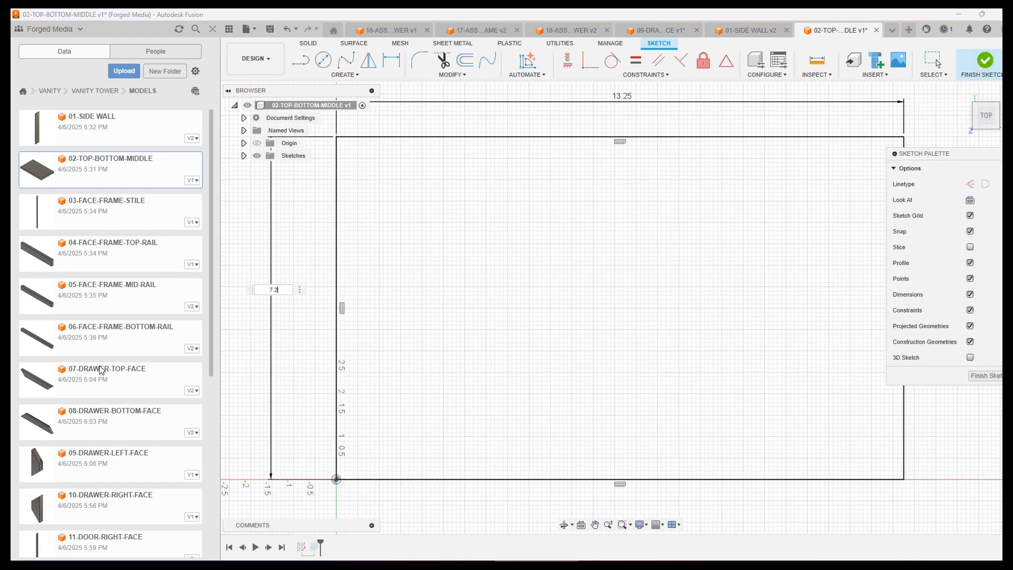
{"action": "type", "text": "5"}
{"action": "key", "text": "Return"}
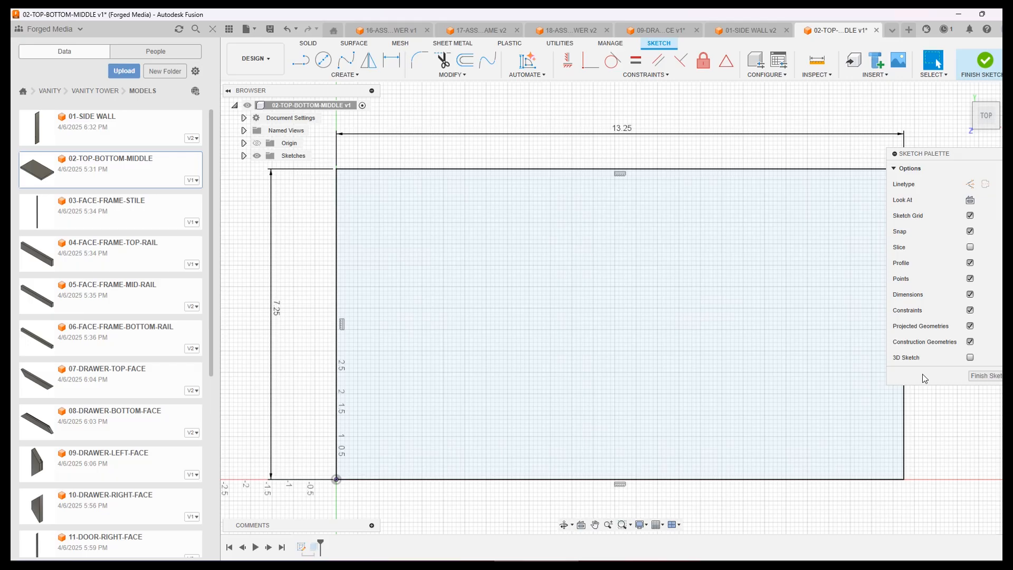
{"action": "left_click", "coordinate": [985, 376]}
{"action": "left_click", "coordinate": [270, 33]}
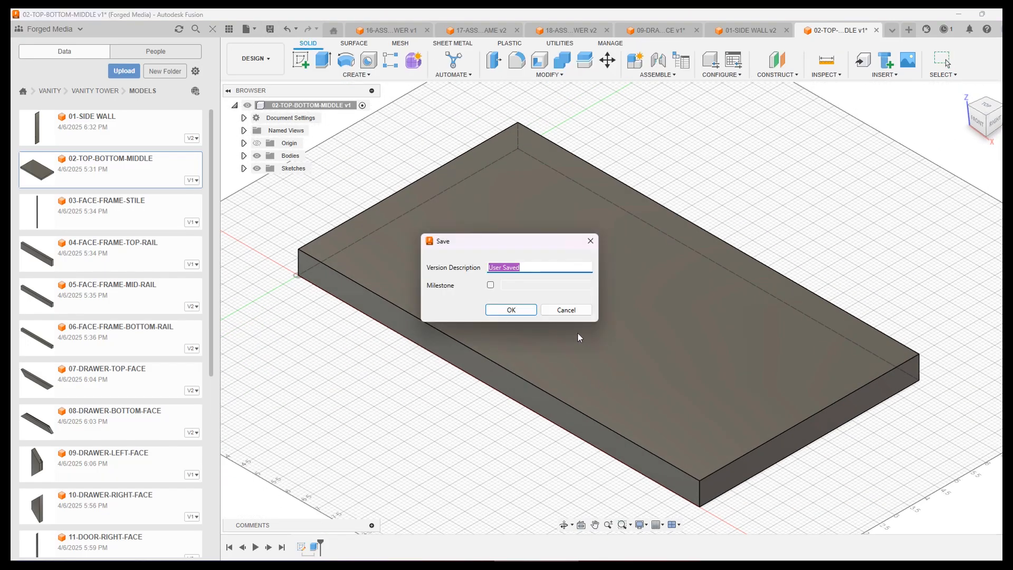
{"action": "left_click", "coordinate": [511, 310]}
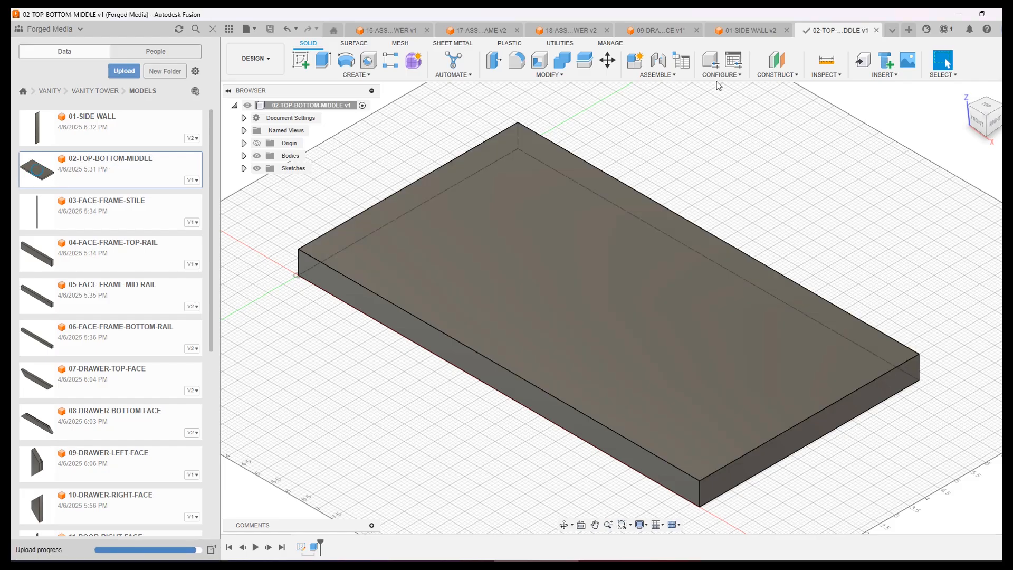
Close the 01-SIDE WALL and 09-DRAWER-LEFT-FACE documents, discarding the drawer face's unsaved changes
{"action": "left_click", "coordinate": [786, 30]}
{"action": "left_click", "coordinate": [727, 34]}
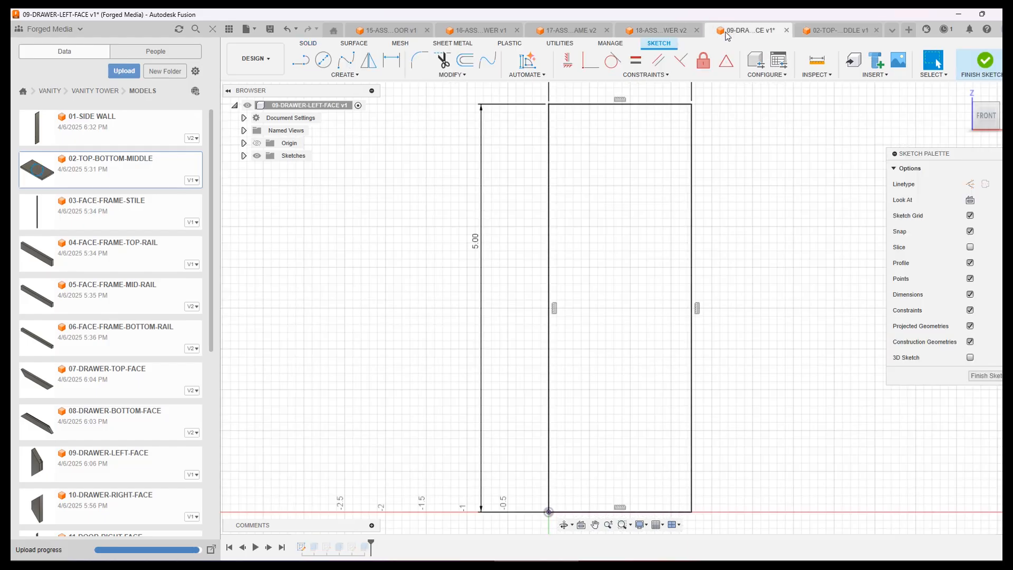
{"action": "left_click", "coordinate": [786, 30]}
{"action": "left_click", "coordinate": [584, 309]}
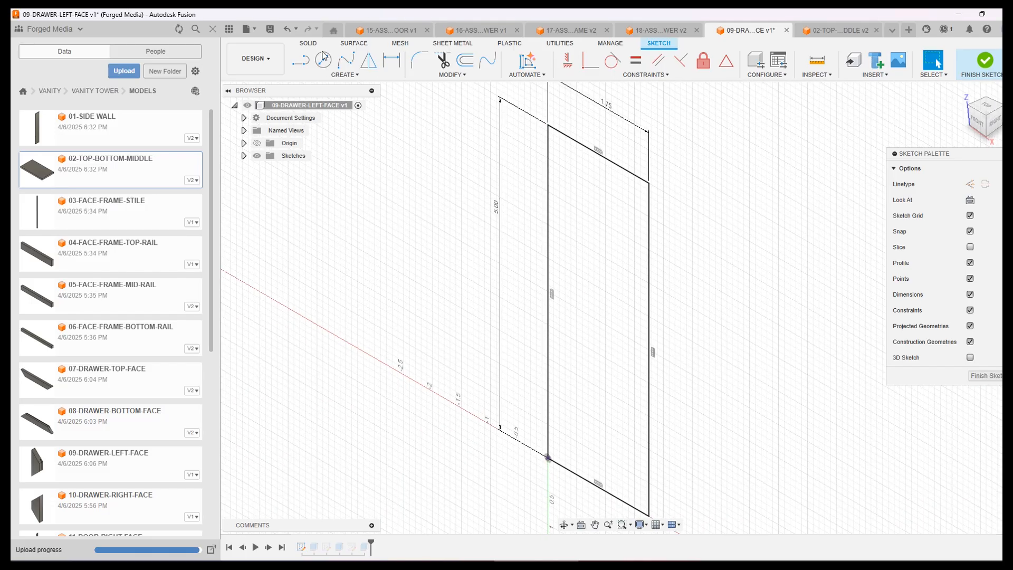
Return to 18-ASSEMBLY VANITY TOWER and update its out-of-date components to their latest versions
{"action": "scroll", "coordinate": [123, 430], "scroll_direction": "down", "scroll_amount": 5}
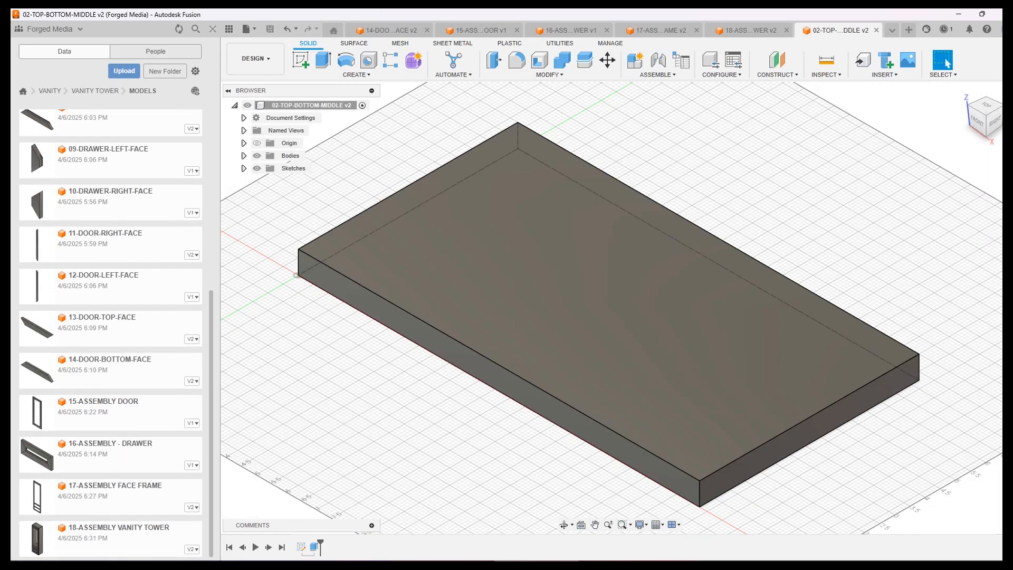
{"action": "double_click", "coordinate": [87, 543]}
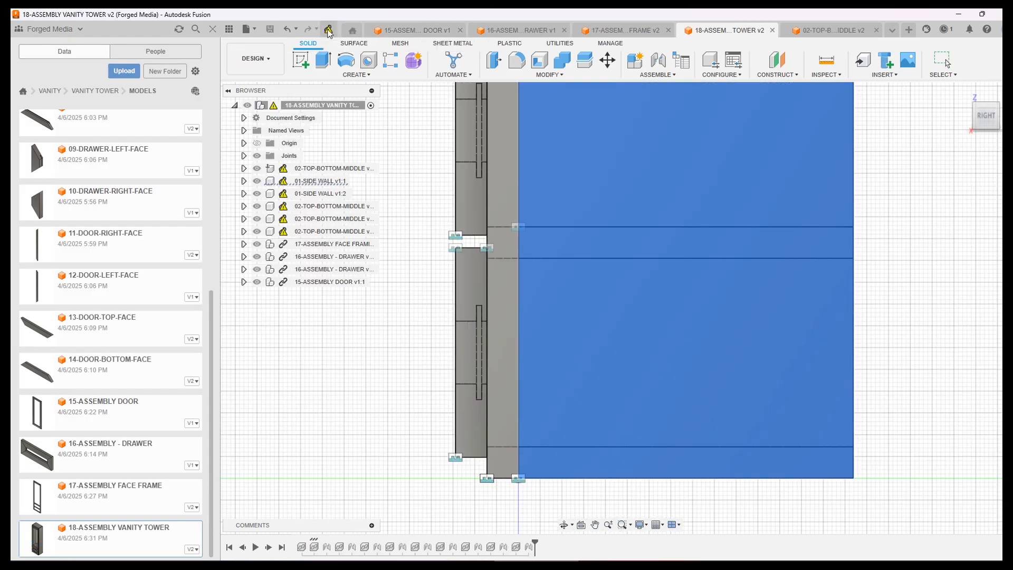
{"action": "left_click", "coordinate": [328, 30]}
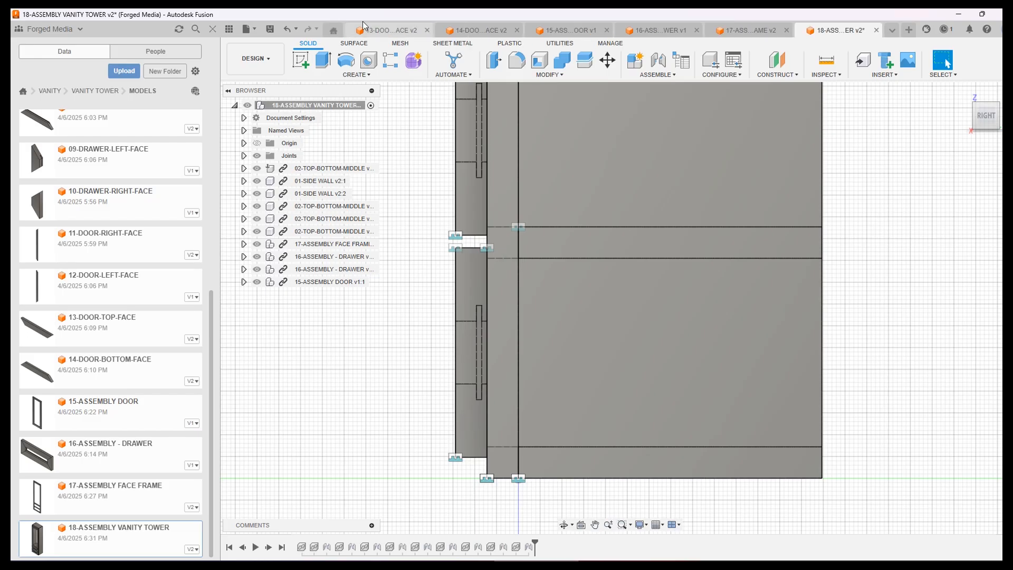
Measure the cabinet's depth from the side wall's bottom back corner to the face frame's bottom front corner
{"action": "left_click", "coordinate": [826, 60]}
{"action": "left_click", "coordinate": [822, 478]}
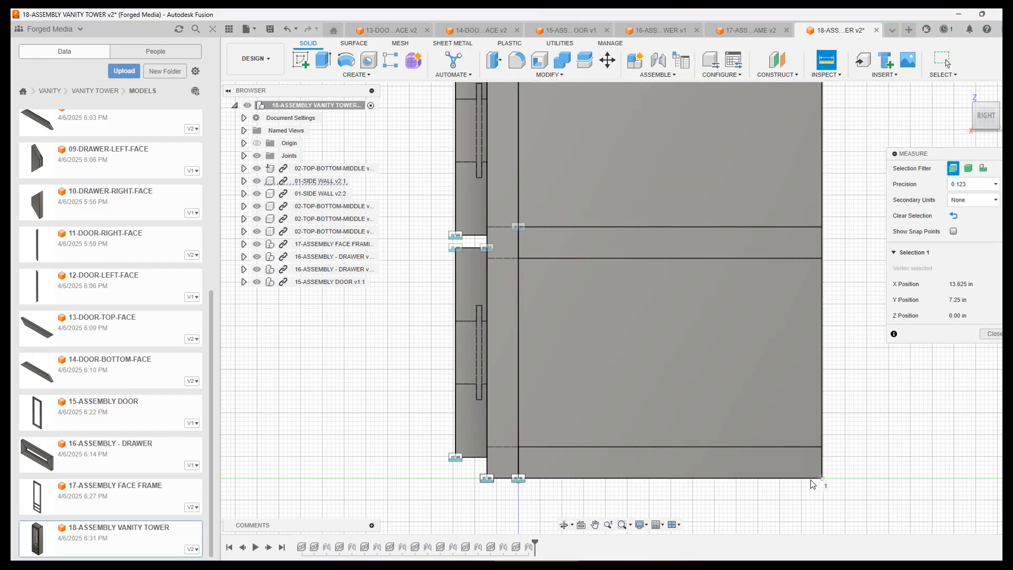
{"action": "left_click", "coordinate": [487, 478]}
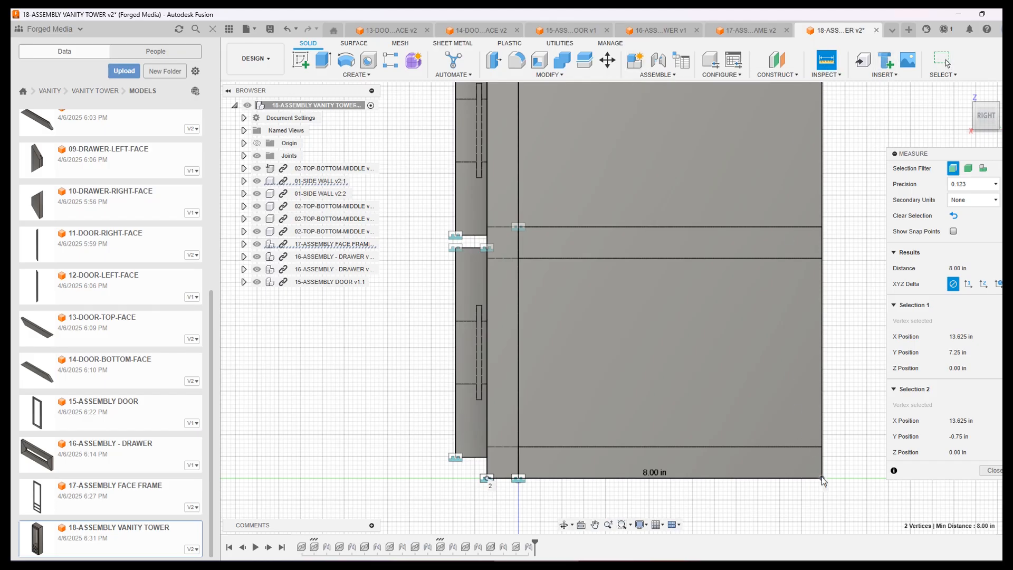
{"action": "left_click", "coordinate": [992, 470]}
Measure from the side wall's bottom back corner to the lower drawer's bottom front corner
{"action": "left_click", "coordinate": [826, 59]}
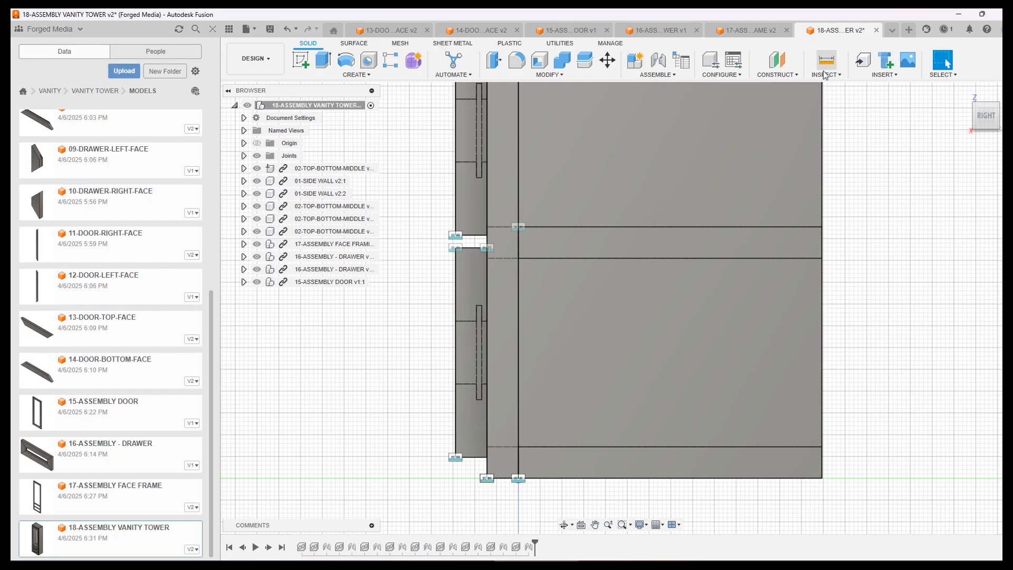
{"action": "left_click", "coordinate": [822, 479]}
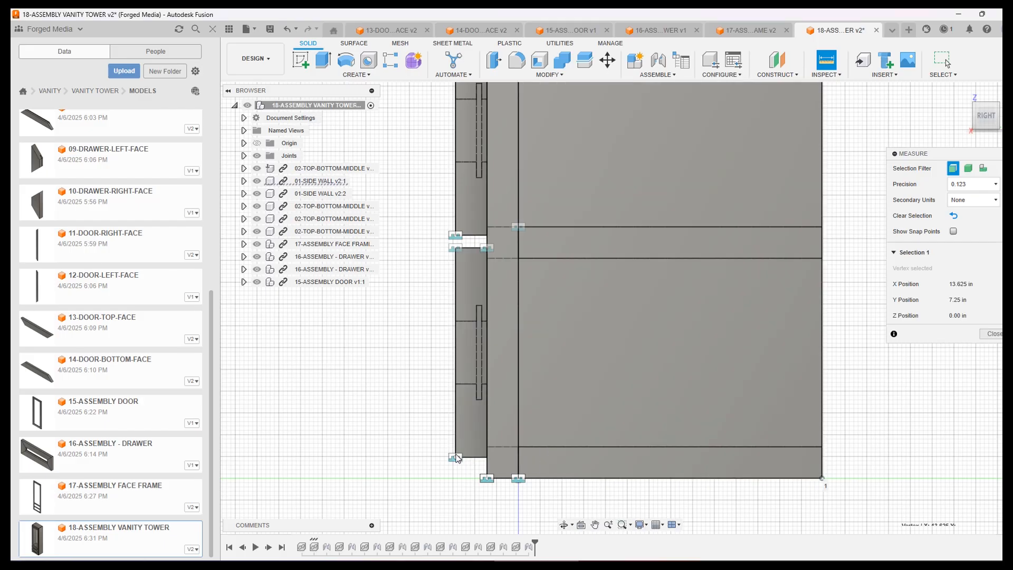
{"action": "left_click", "coordinate": [456, 457]}
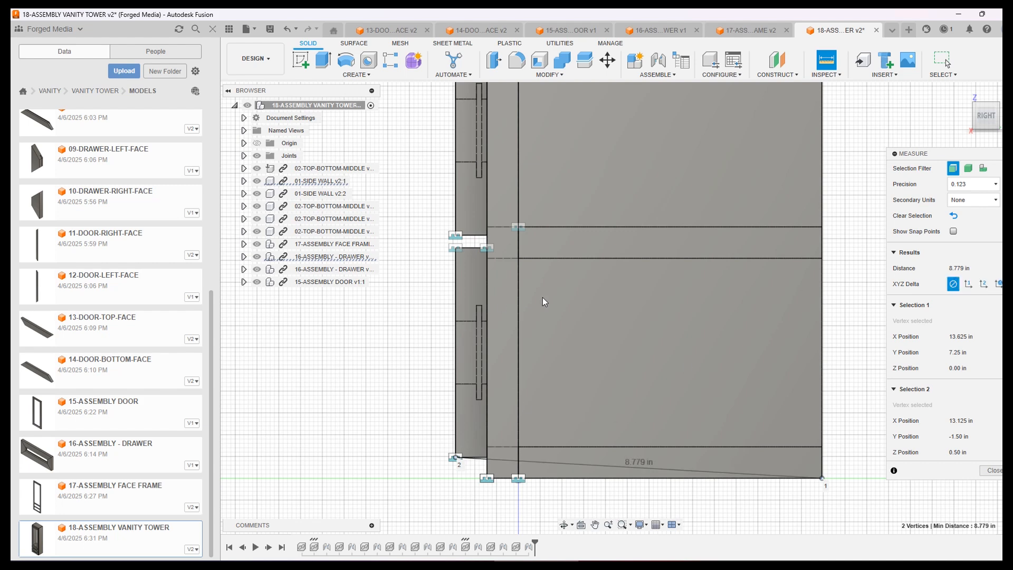
{"action": "scroll", "coordinate": [554, 293], "scroll_direction": "down", "scroll_amount": 4}
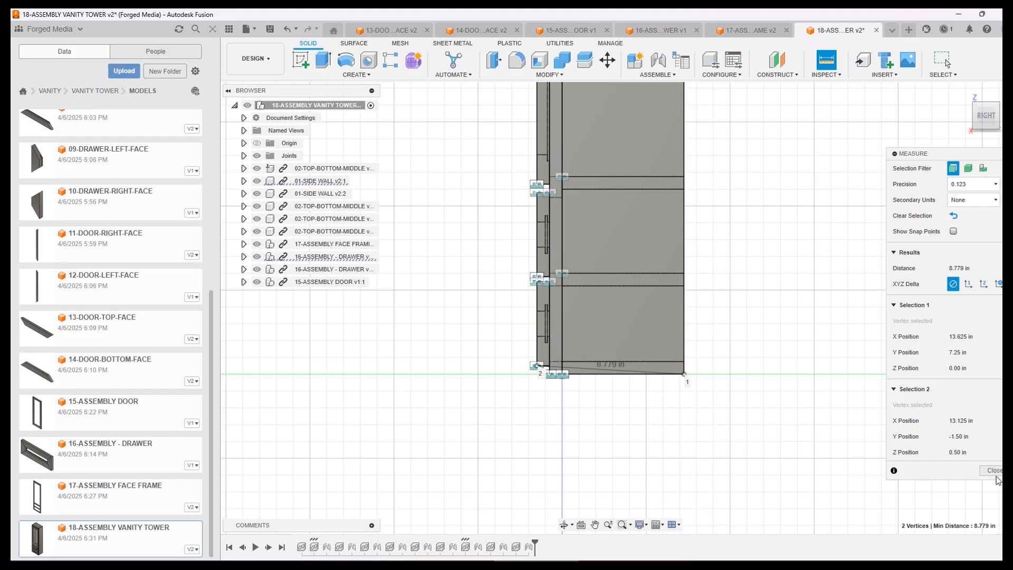
{"action": "left_click", "coordinate": [994, 471]}
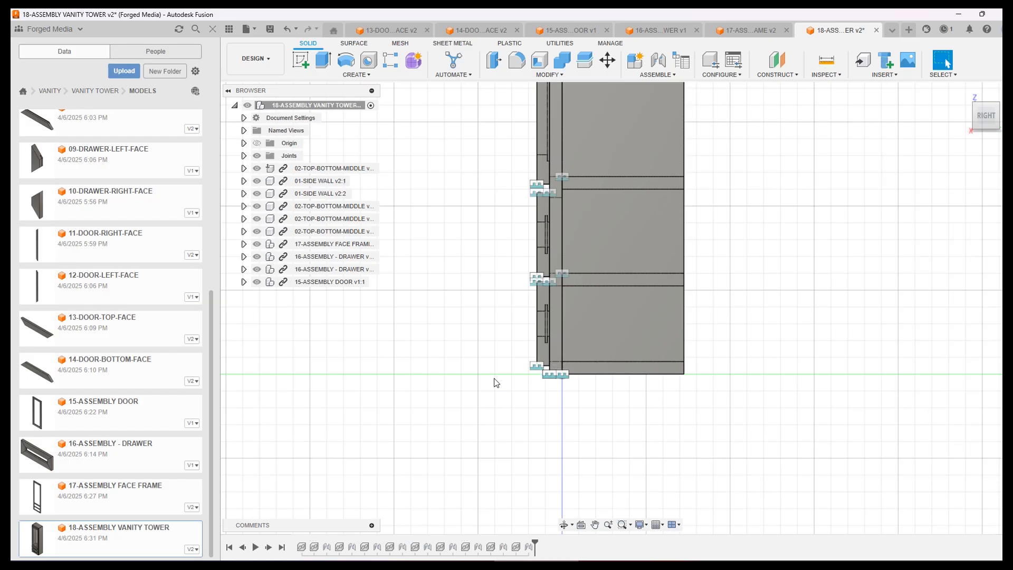
Examine the assembled tower from the front and from behind, closing in on the open back around the lower shelves
{"action": "middle_click_drag", "start_coordinate": [496, 380], "coordinate": [559, 359], "text": "shift"}
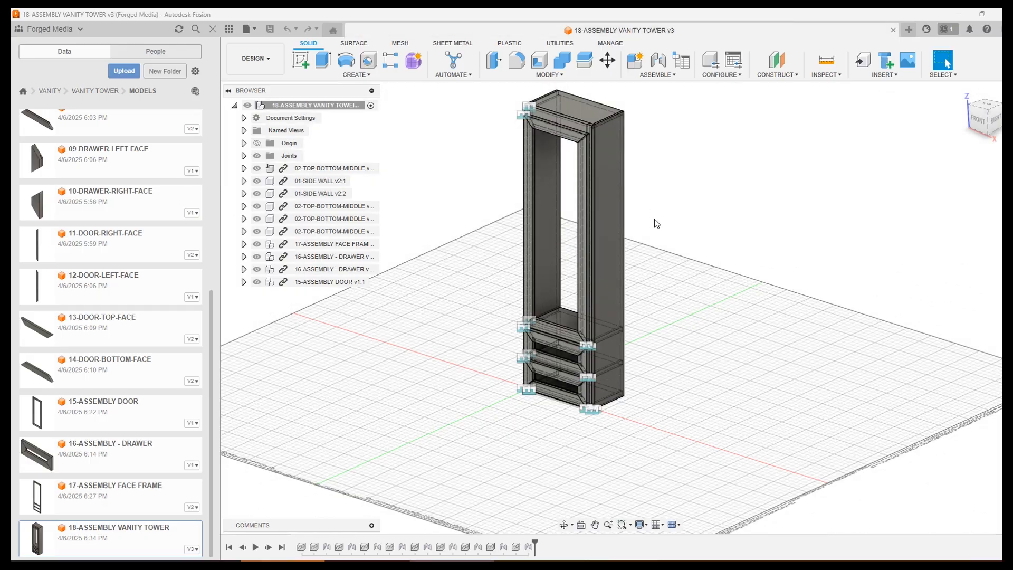
{"action": "middle_click_drag", "start_coordinate": [651, 200], "coordinate": [603, 201], "text": "shift"}
{"action": "scroll", "coordinate": [591, 153], "scroll_direction": "up", "scroll_amount": 2}
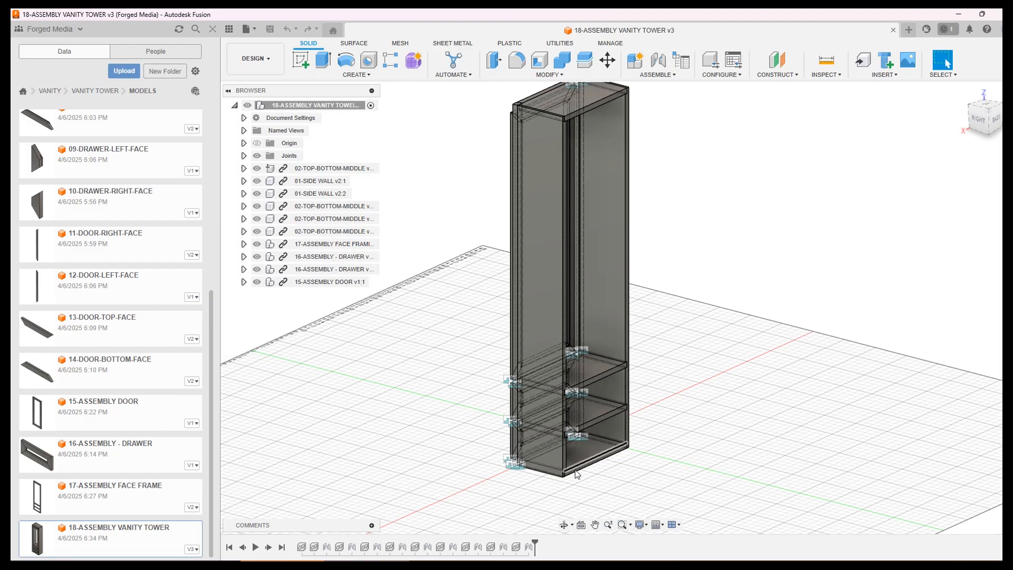
{"action": "scroll", "coordinate": [600, 470], "scroll_direction": "up", "scroll_amount": 3}
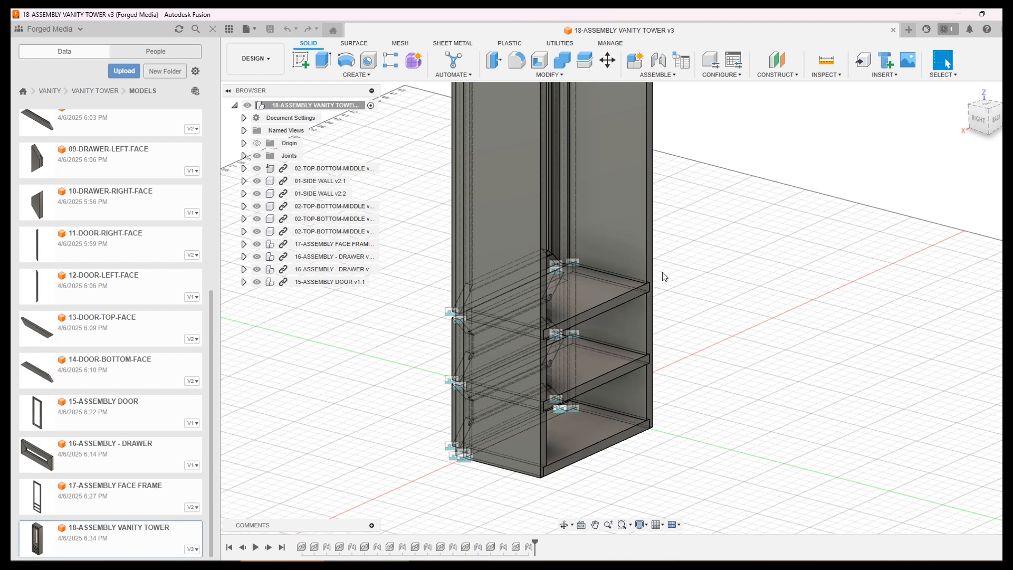
Open the 02-TOP-BOTTOM-MIDDLE model and set the depth of its rectangle sketch to 7 in
{"action": "scroll", "coordinate": [664, 276], "scroll_direction": "up", "scroll_amount": 5}
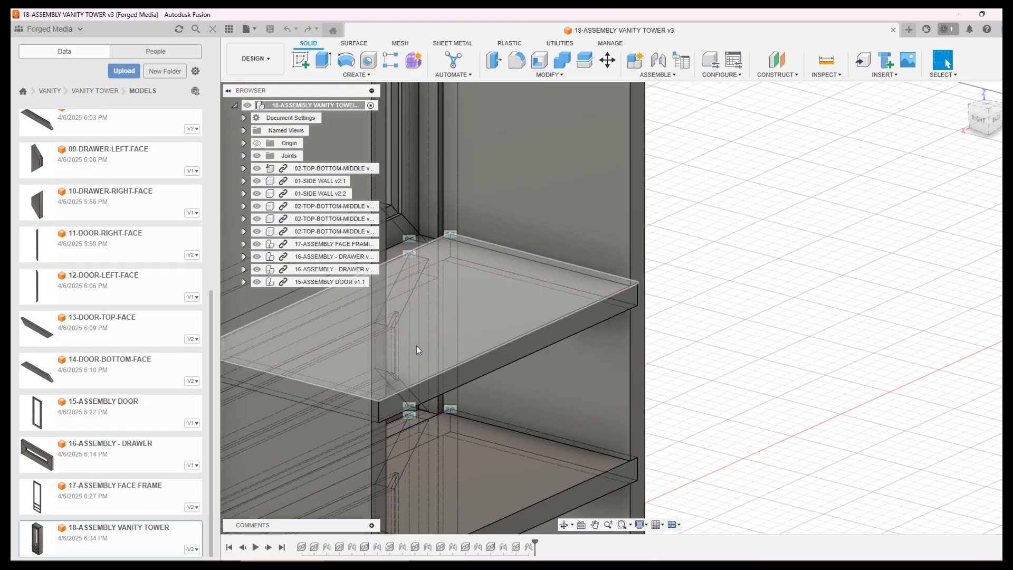
{"action": "scroll", "coordinate": [707, 315], "scroll_direction": "up", "scroll_amount": 2}
{"action": "scroll", "coordinate": [706, 314], "scroll_direction": "down", "scroll_amount": 3}
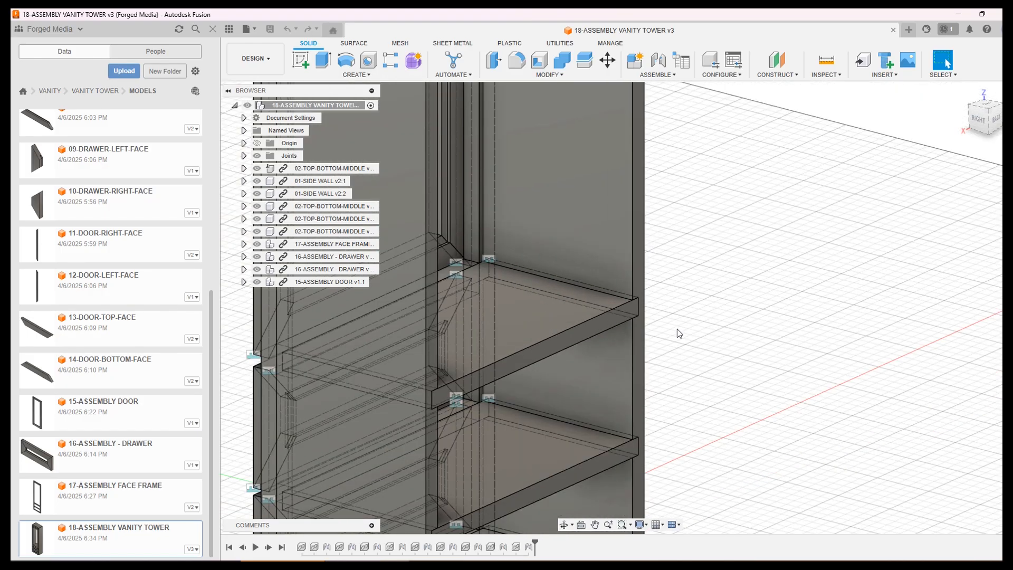
{"action": "scroll", "coordinate": [609, 351], "scroll_direction": "down", "scroll_amount": 4}
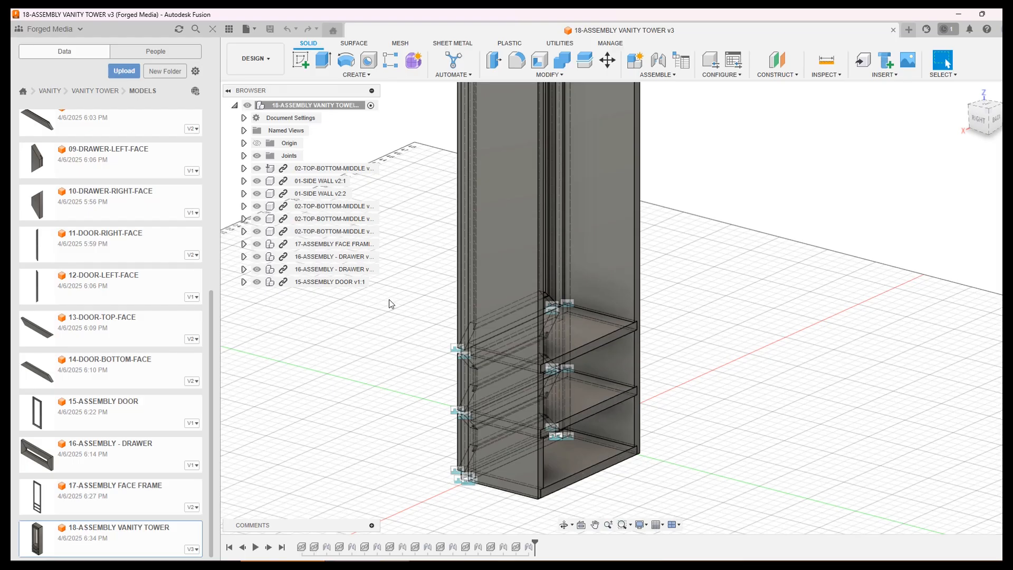
{"action": "scroll", "coordinate": [110, 360], "scroll_direction": "up", "scroll_amount": 4}
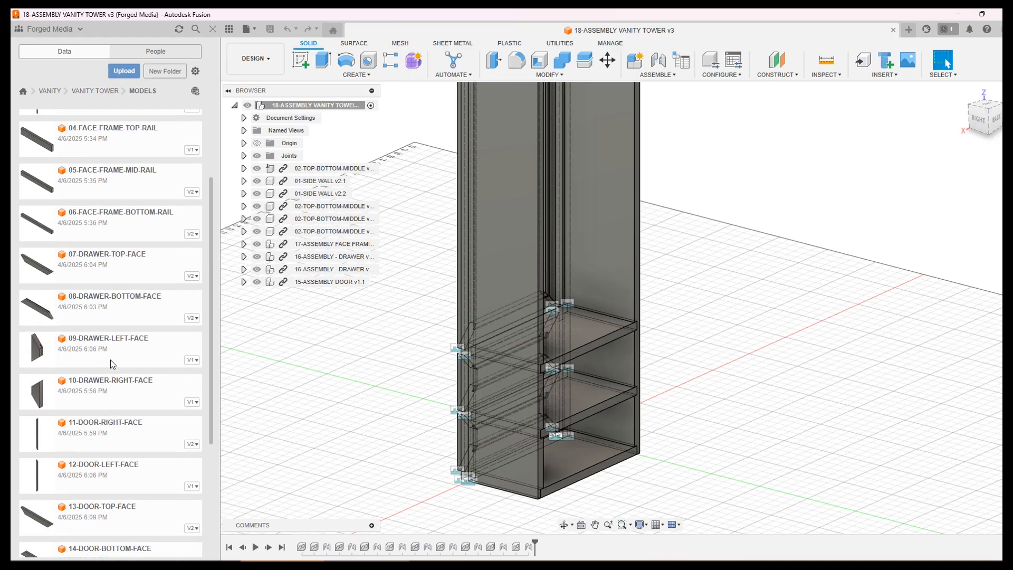
{"action": "scroll", "coordinate": [111, 362], "scroll_direction": "up", "scroll_amount": 3}
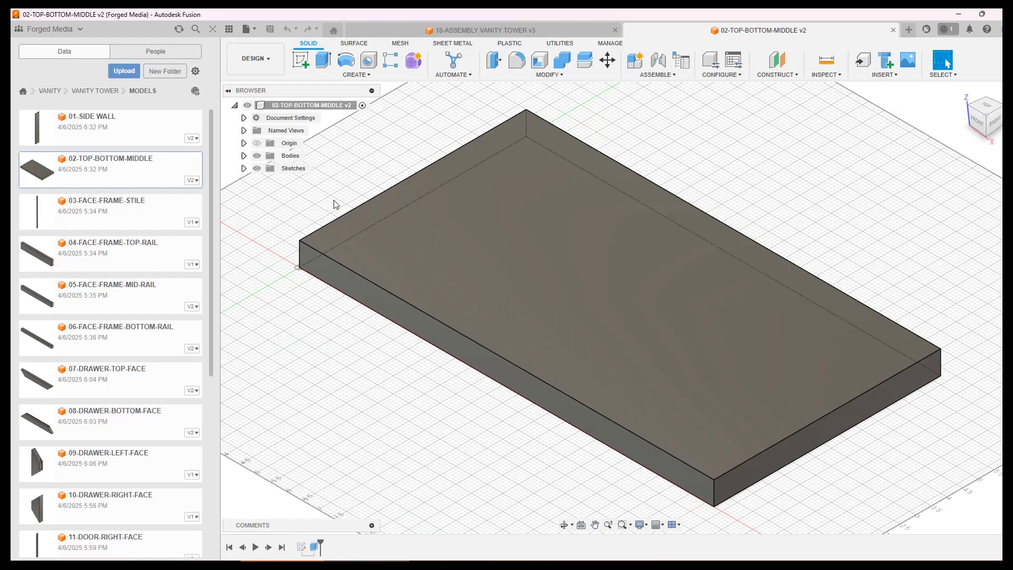
{"action": "right_click", "coordinate": [300, 547]}
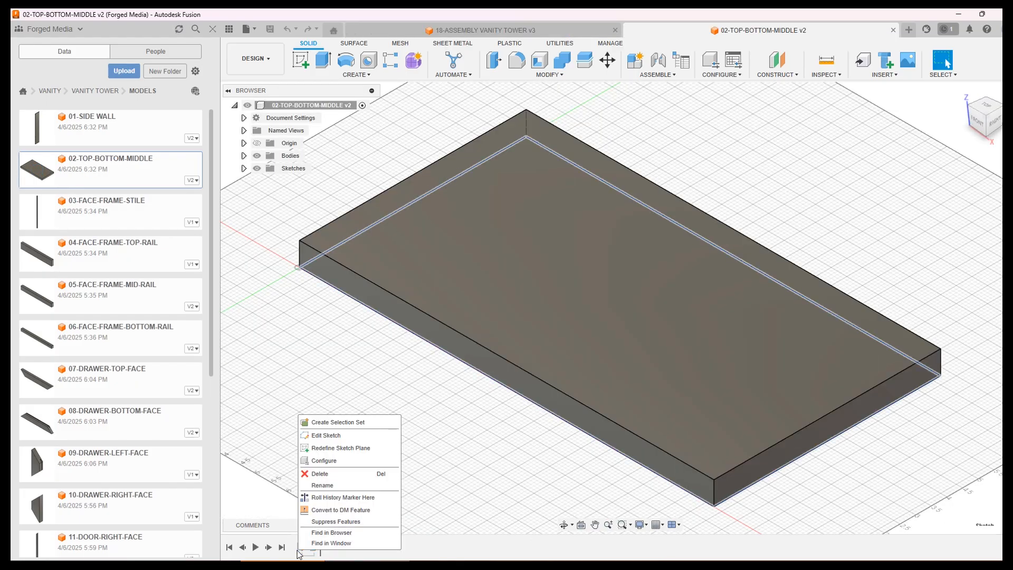
{"action": "left_click", "coordinate": [340, 435]}
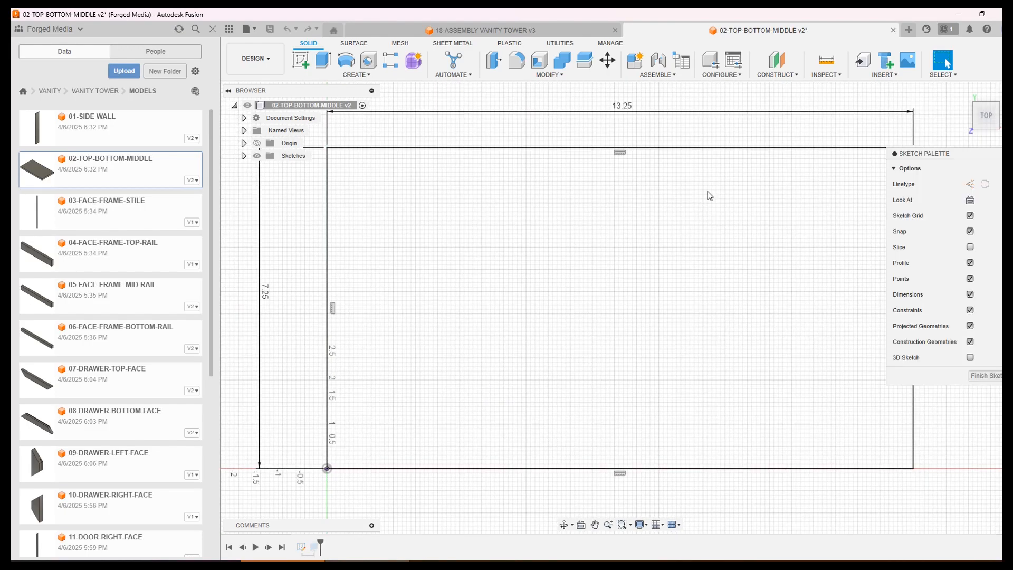
{"action": "double_click", "coordinate": [266, 297]}
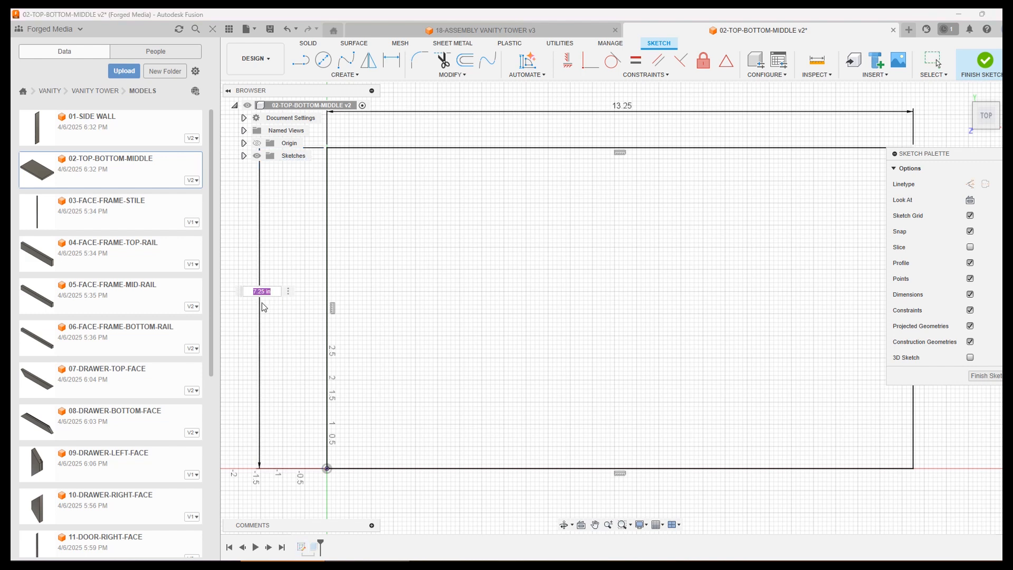
{"action": "type", "text": "7"}
{"action": "key", "text": "Return"}
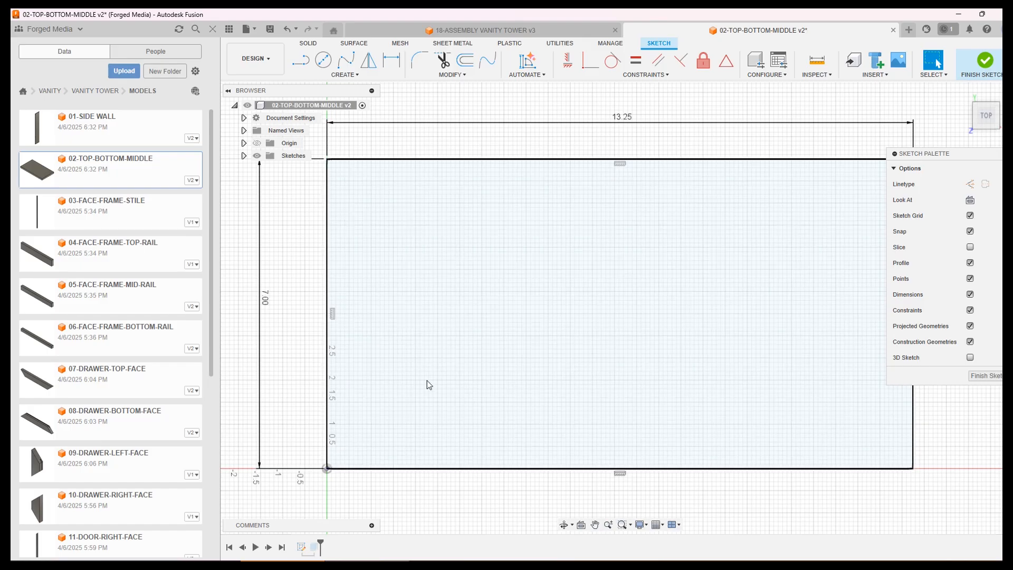
{"action": "left_click", "coordinate": [978, 374]}
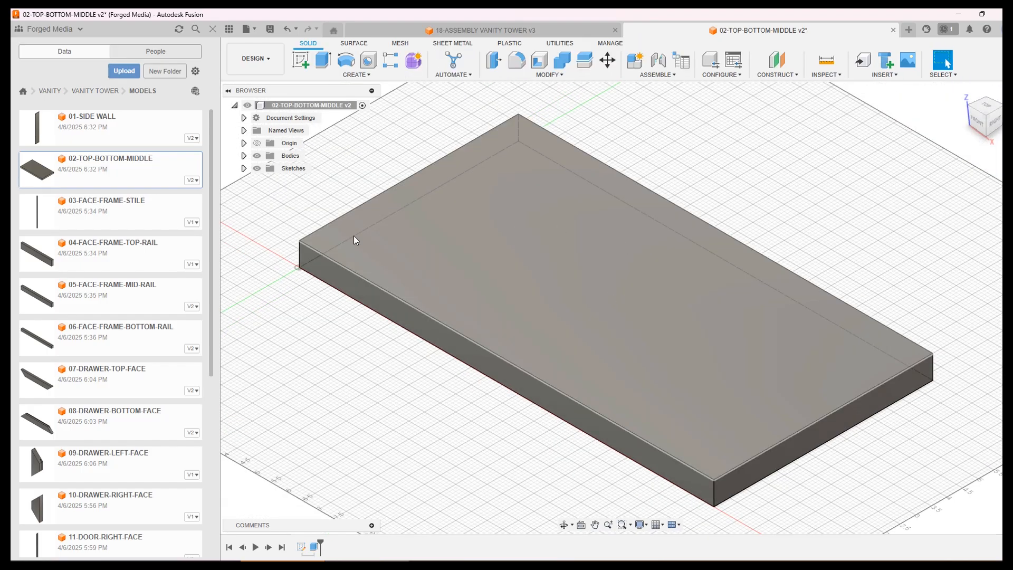
Save a new version of 02-TOP-BOTTOM-MIDDLE and return to 18-ASSEMBLY VANITY TOWER
{"action": "key", "text": "ctrl+s"}
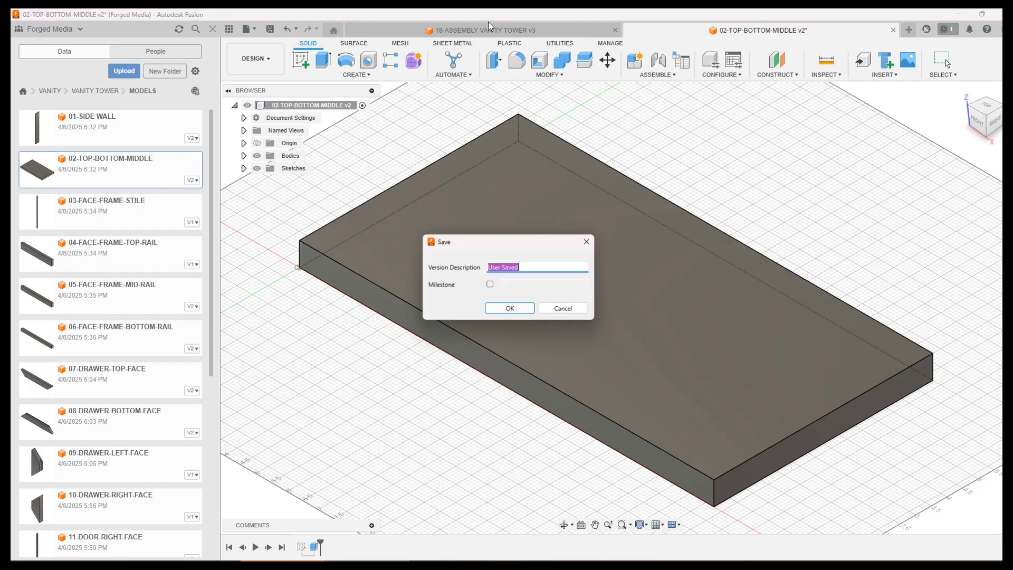
{"action": "left_click", "coordinate": [511, 310]}
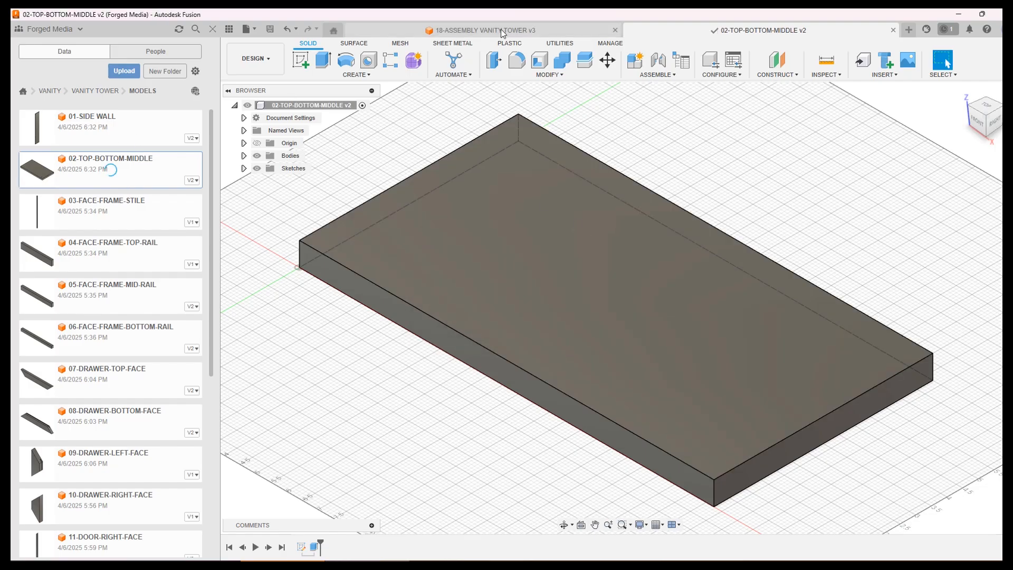
{"action": "left_click", "coordinate": [501, 30]}
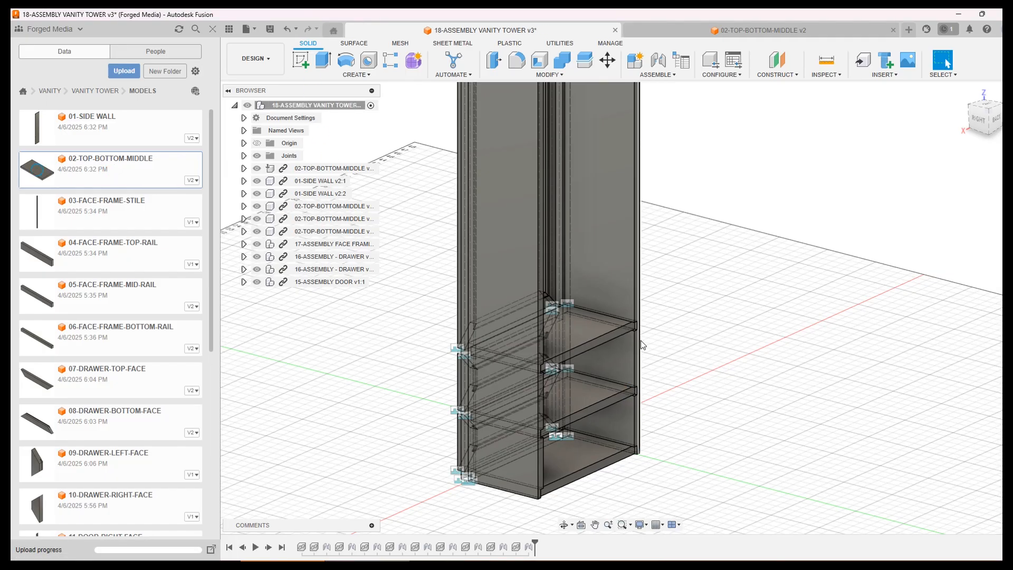
Examine how the shelf's back edge meets the side wall, and how the top panel sits at the tower's upper back corners
{"action": "scroll", "coordinate": [640, 342], "scroll_direction": "up", "scroll_amount": 5}
{"action": "scroll", "coordinate": [640, 342], "scroll_direction": "up", "scroll_amount": 5}
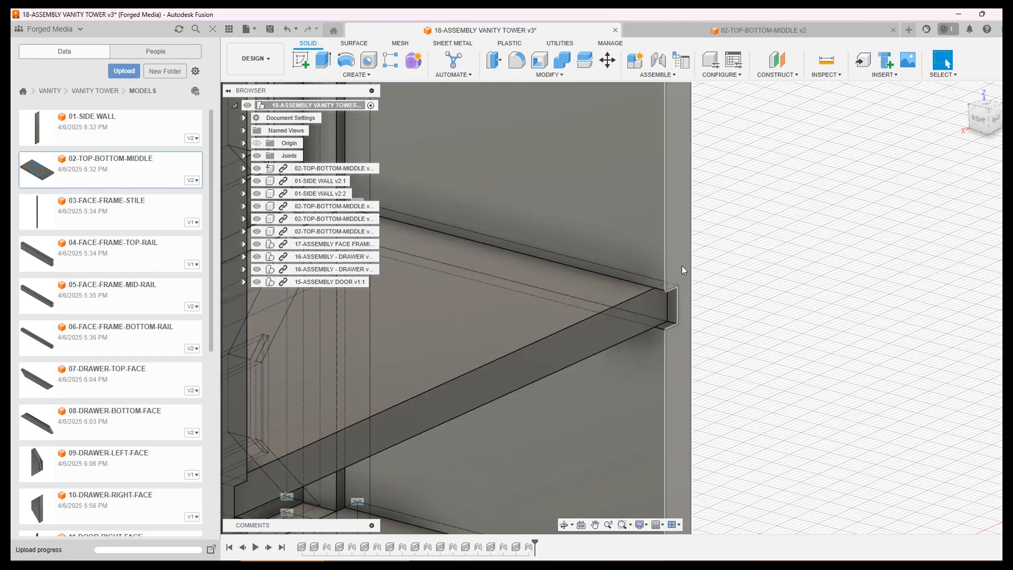
{"action": "scroll", "coordinate": [682, 265], "scroll_direction": "up", "scroll_amount": 2}
{"action": "scroll", "coordinate": [674, 264], "scroll_direction": "down", "scroll_amount": 10}
{"action": "middle_click_drag", "start_coordinate": [534, 234], "coordinate": [405, 388]}
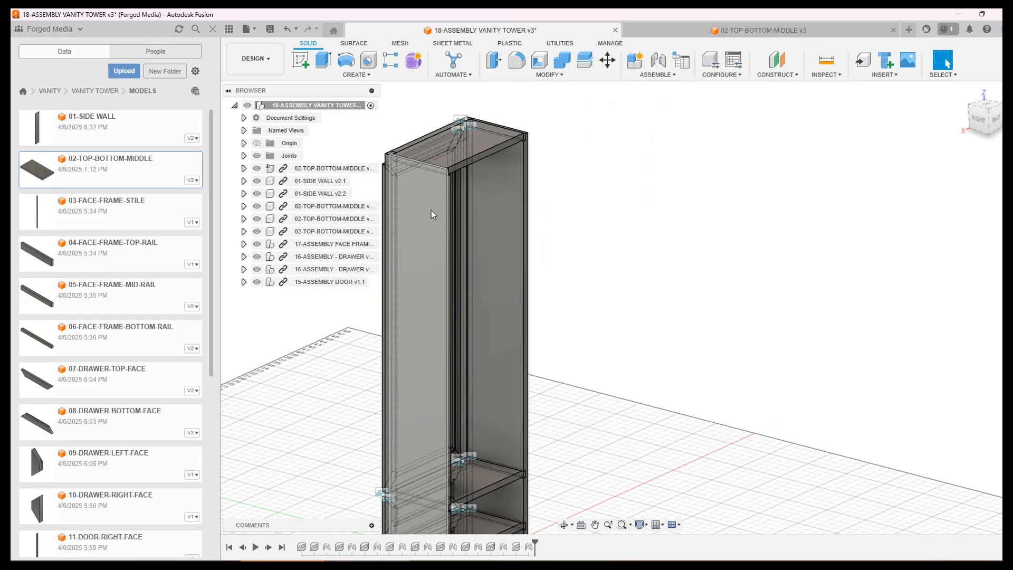
{"action": "scroll", "coordinate": [534, 156], "scroll_direction": "up", "scroll_amount": 1}
{"action": "scroll", "coordinate": [515, 159], "scroll_direction": "down", "scroll_amount": 2}
{"action": "scroll", "coordinate": [516, 164], "scroll_direction": "up", "scroll_amount": 7}
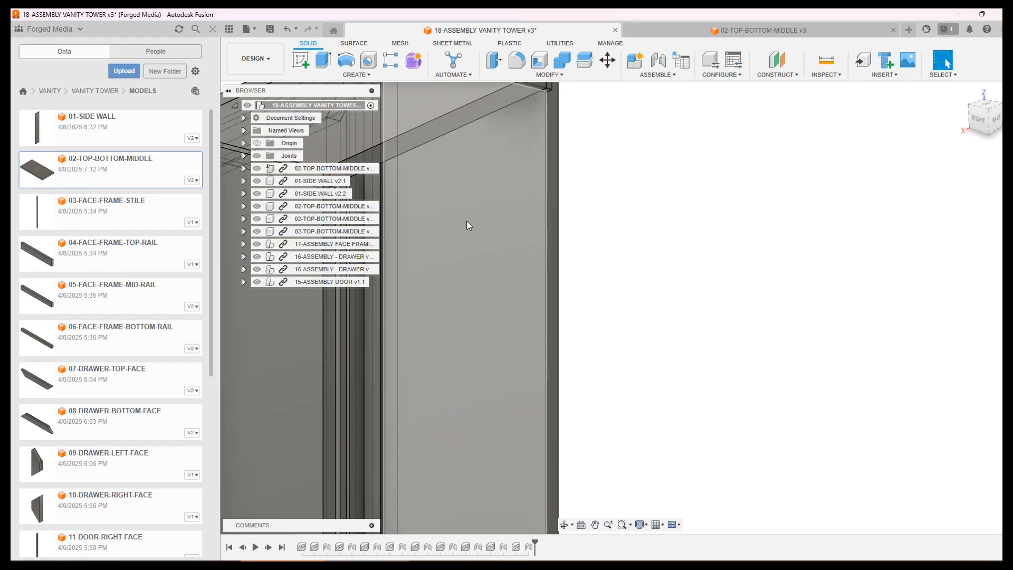
{"action": "scroll", "coordinate": [466, 221], "scroll_direction": "down", "scroll_amount": 3}
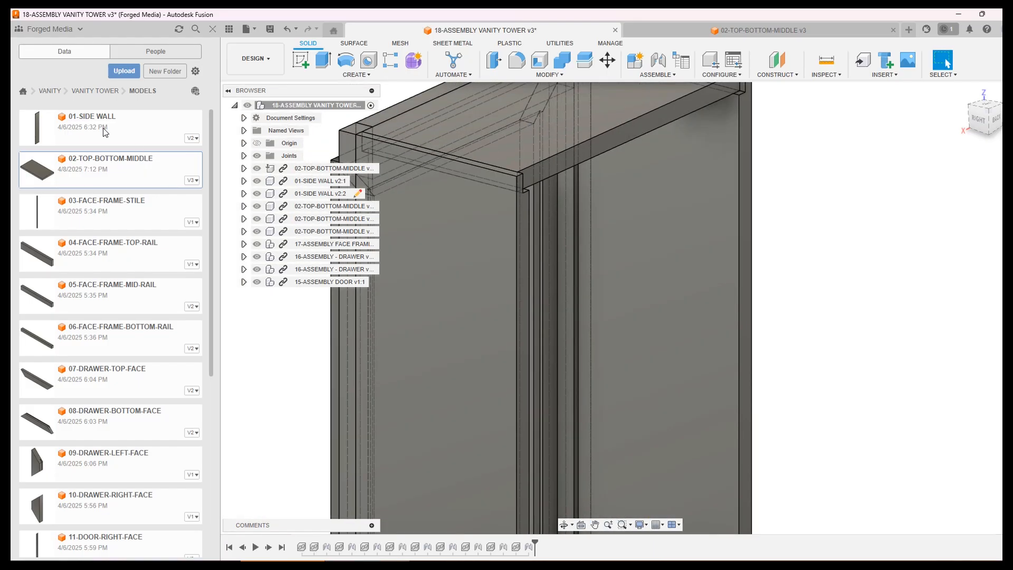
Copy the 01-SIDE WALL model into the same VANITY TOWER > MODELS folder
{"action": "right_click", "coordinate": [104, 131]}
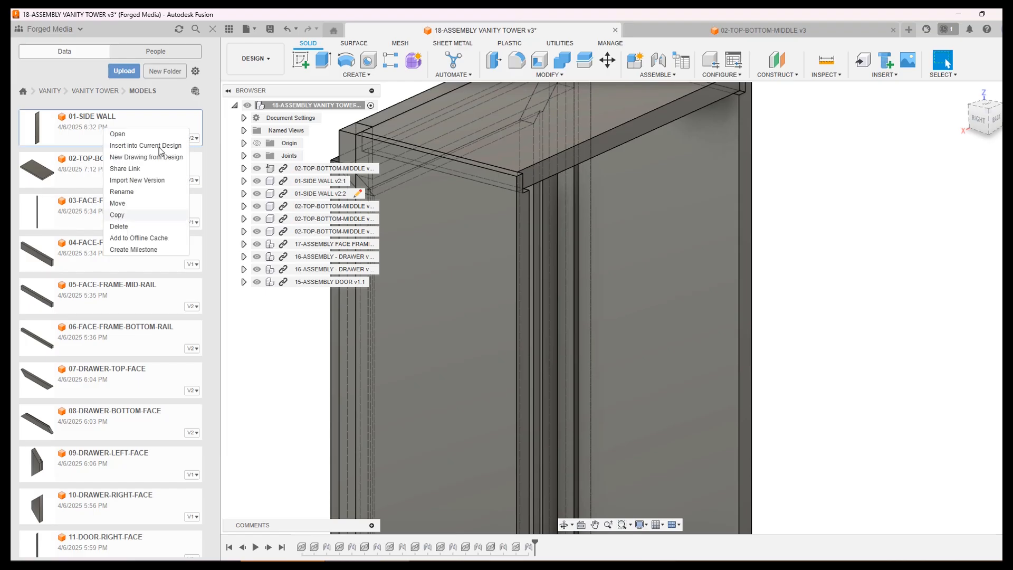
{"action": "left_click", "coordinate": [121, 216]}
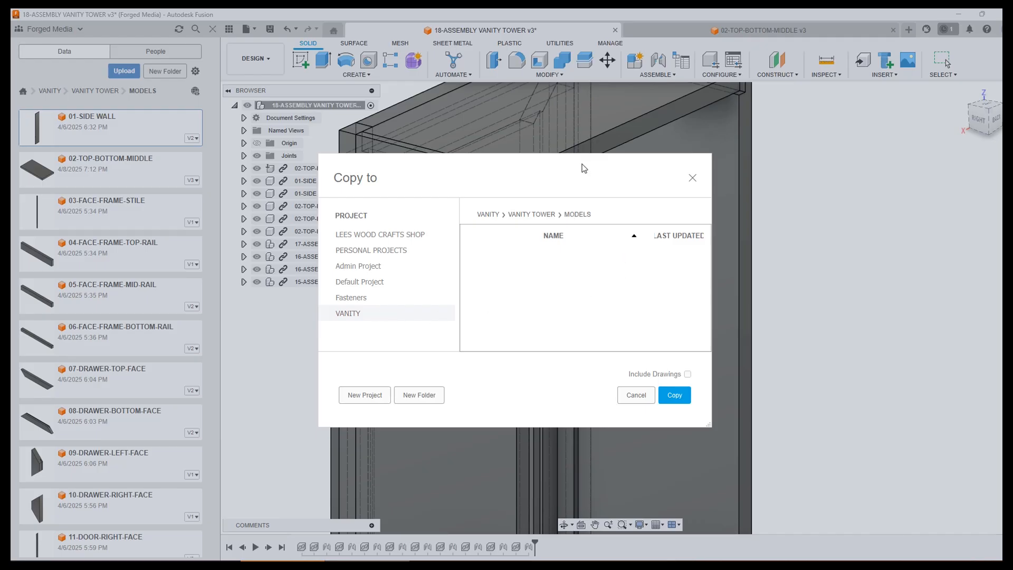
{"action": "left_click_drag", "start_coordinate": [581, 164], "coordinate": [523, 160]}
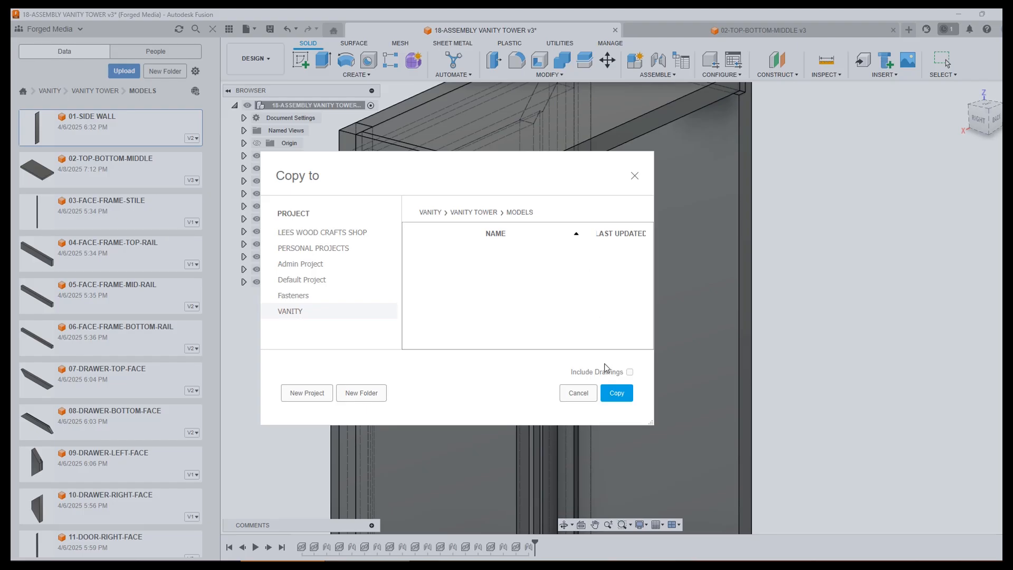
{"action": "left_click", "coordinate": [618, 393]}
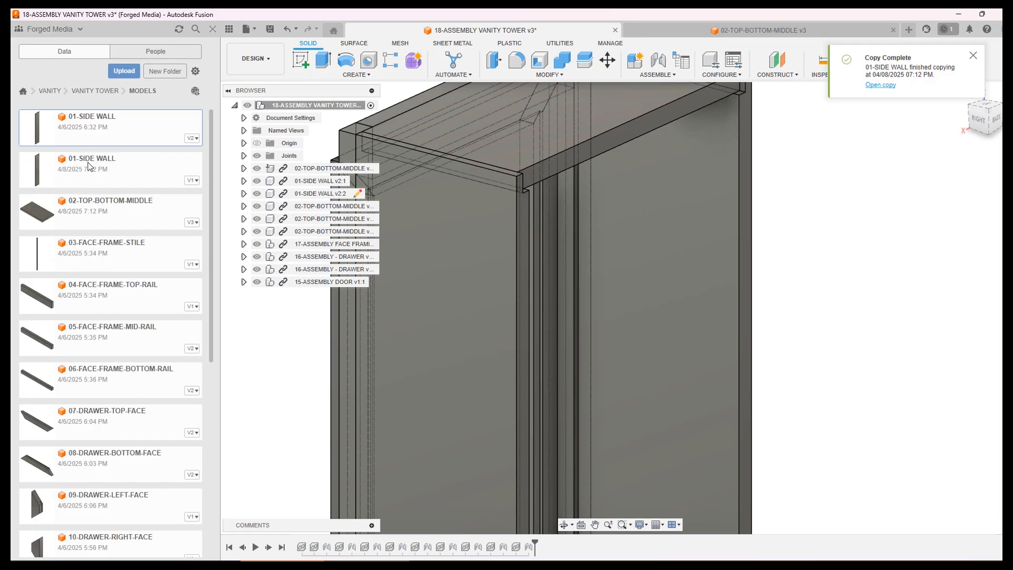
Try to add RIGHT to the name of the copied 01-SIDE WALL model
{"action": "right_click", "coordinate": [88, 163]}
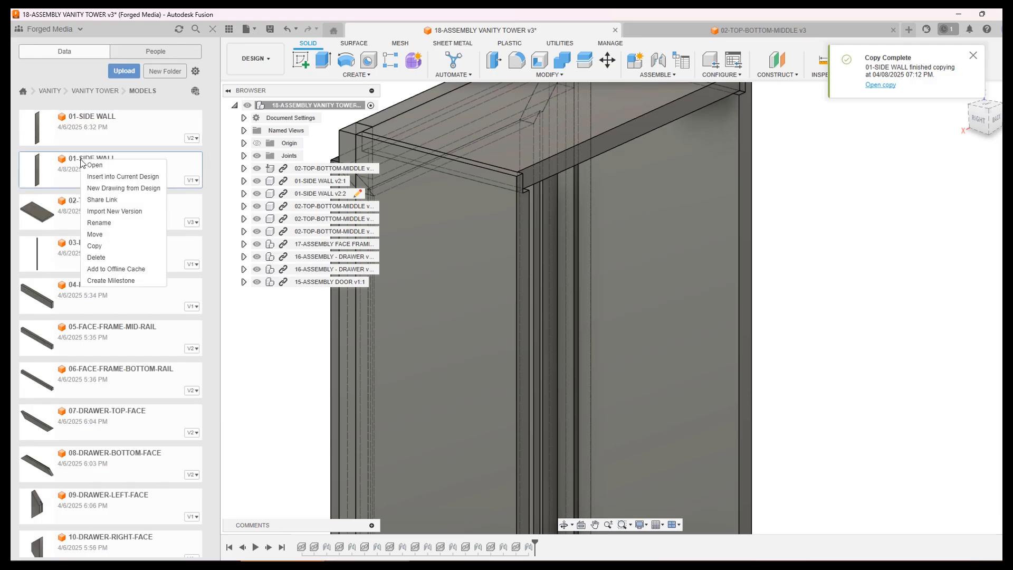
{"action": "left_click", "coordinate": [100, 222]}
{"action": "left_click", "coordinate": [77, 162]}
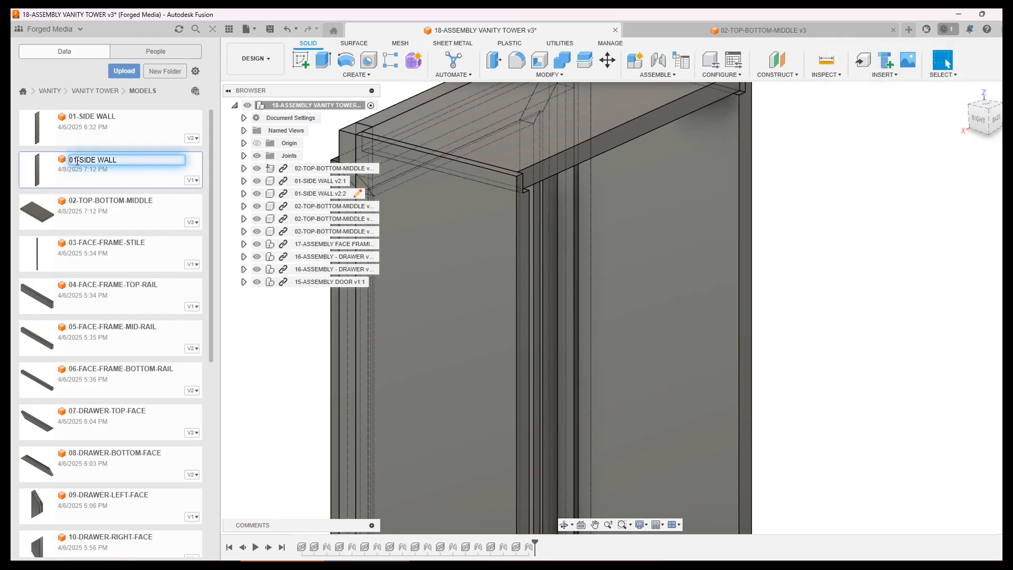
{"action": "type", "text": "b"}
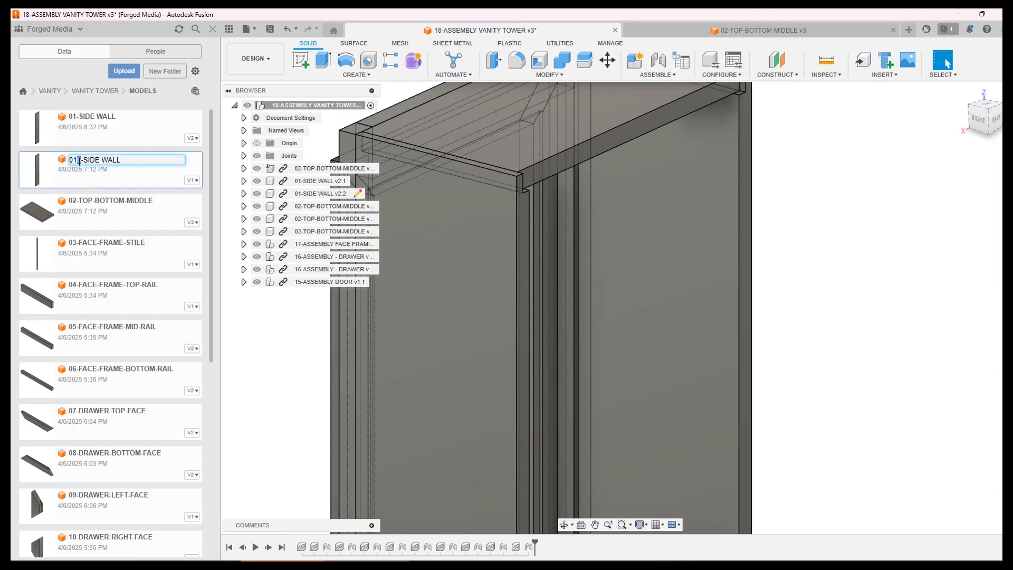
{"action": "key", "text": "BackSpace"}
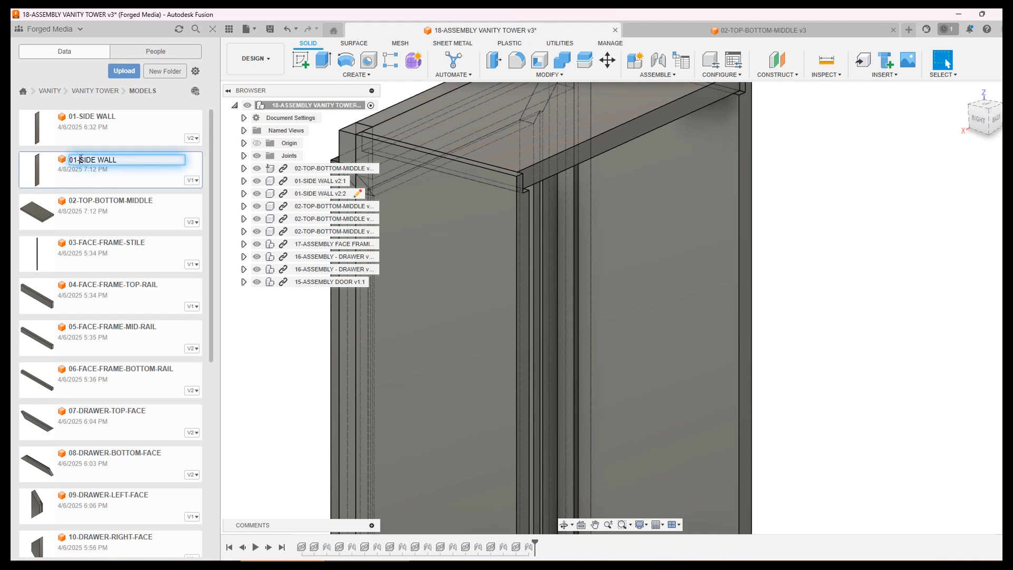
{"action": "key", "text": "Right"}
{"action": "type", "text": "Right"}
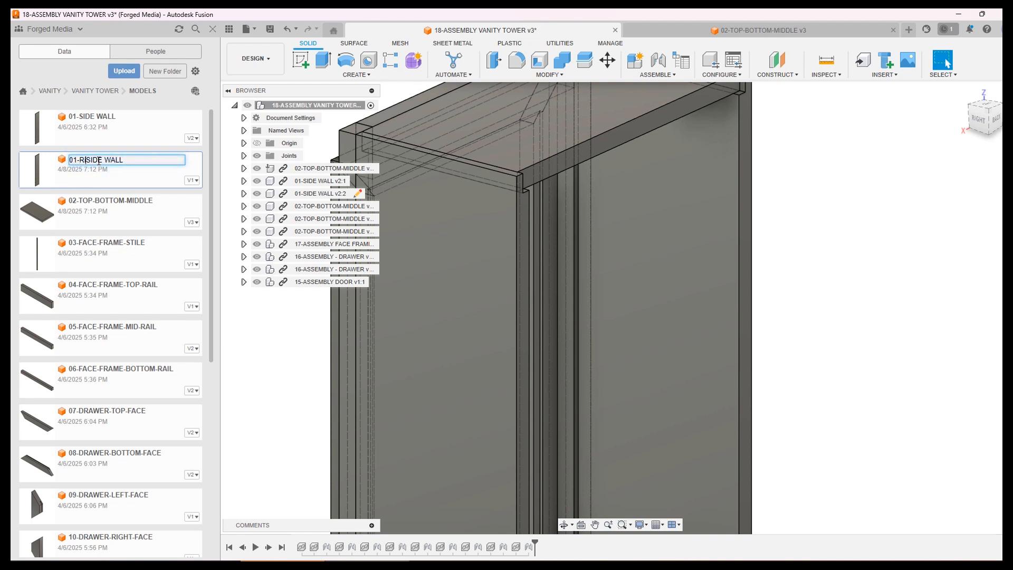
{"action": "key", "text": "BackSpace"}
{"action": "key", "text": "BackSpace"}
{"action": "key", "text": "BackSpace"}
{"action": "key", "text": "BackSpace"}
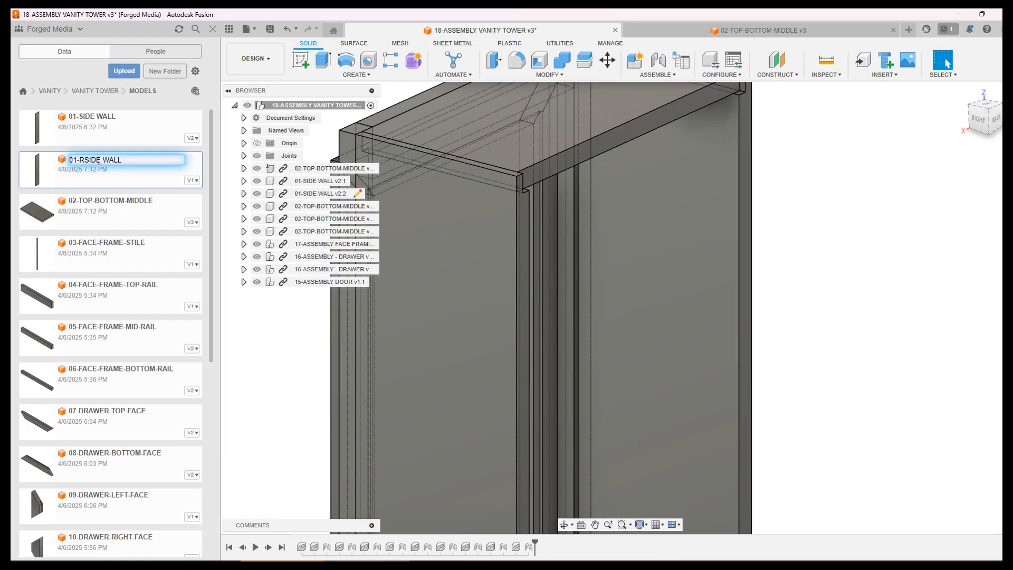
{"action": "type", "text": "iRI"}
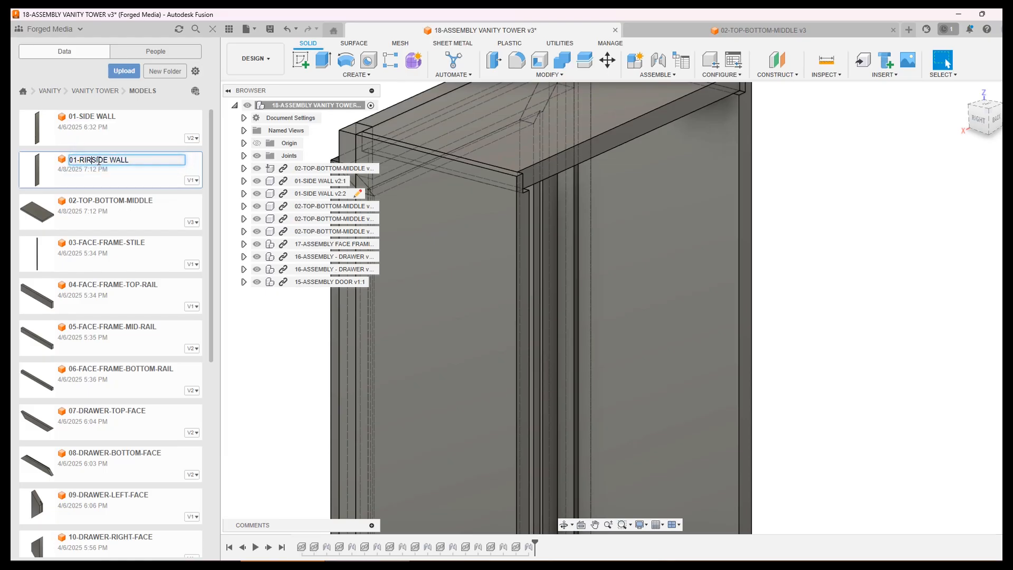
{"action": "key", "text": "BackSpace"}
{"action": "type", "text": "GHT -"}
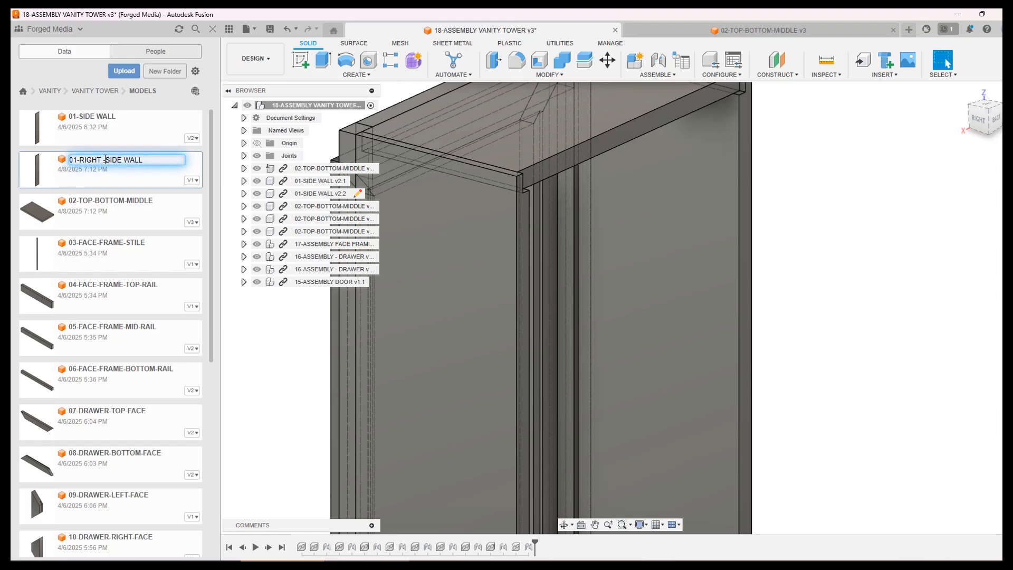
{"action": "left_click", "coordinate": [84, 120]}
Rename the original side wall model as 01-LEFT-SIDE WALL
{"action": "right_click", "coordinate": [85, 119]}
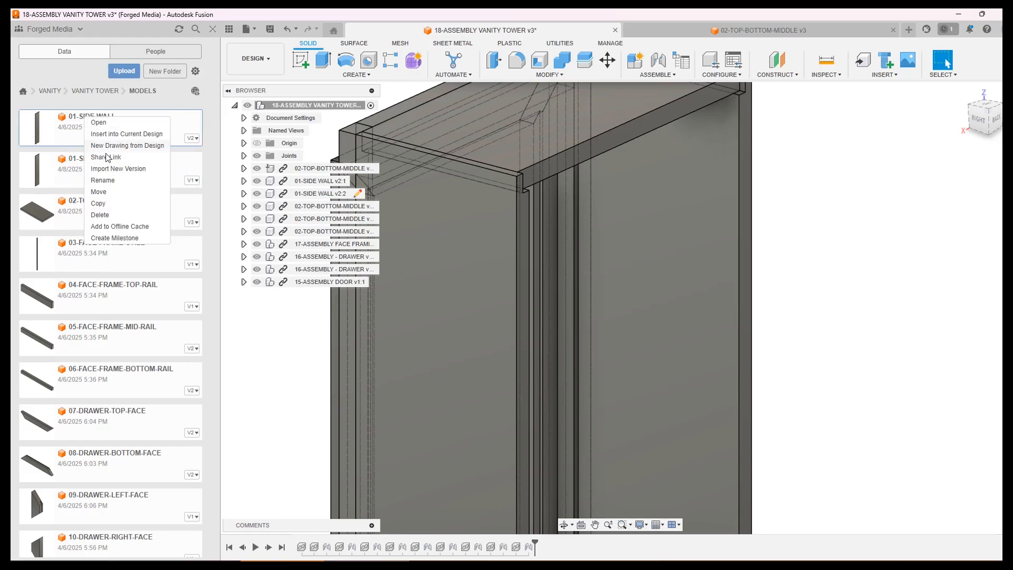
{"action": "left_click", "coordinate": [108, 179]}
{"action": "left_click", "coordinate": [82, 120]}
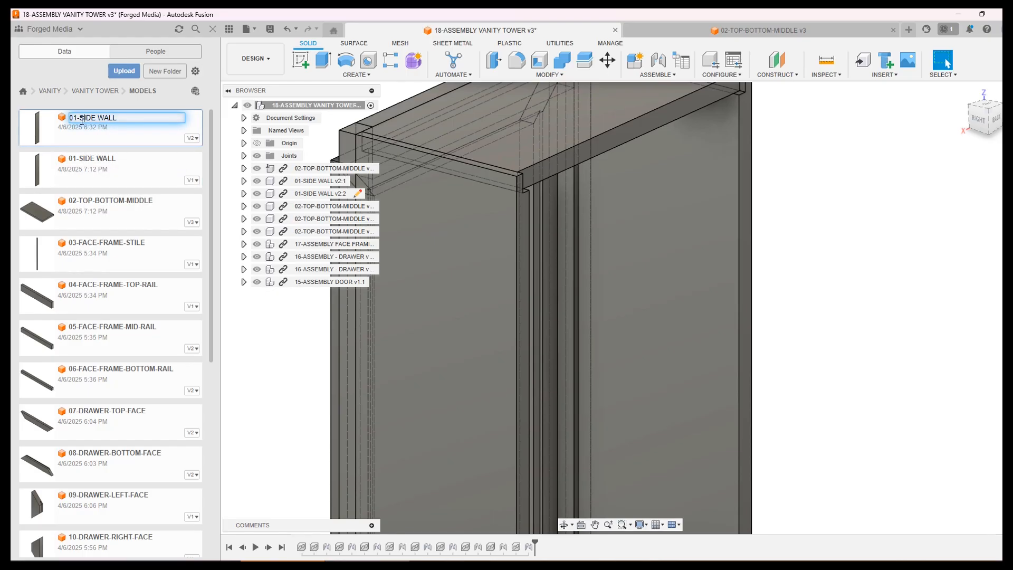
{"action": "type", "text": "LEFT-"}
{"action": "key", "text": "Return"}
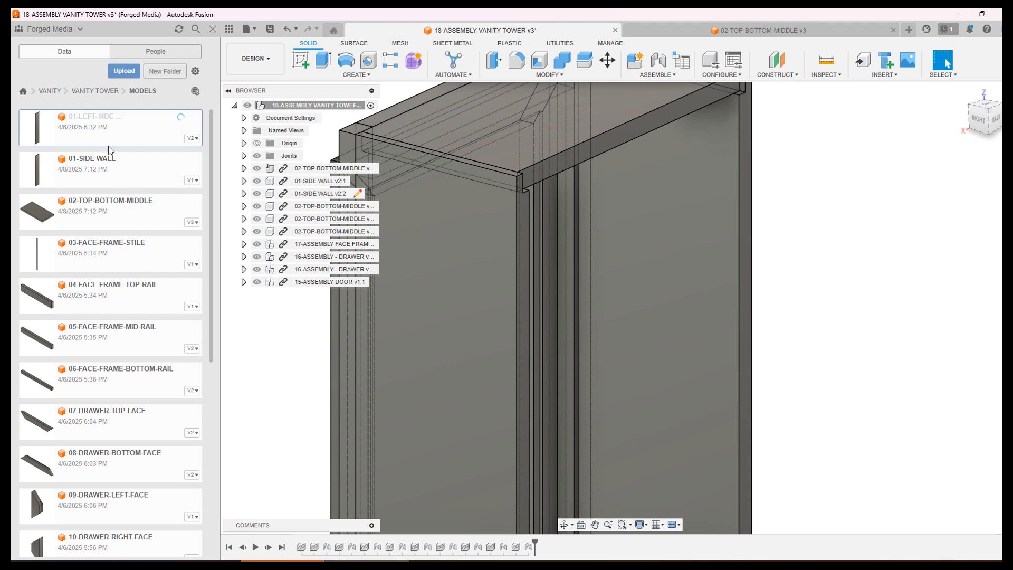
Rename the copied side wall model as 01-RIGHT-SIDE WALL
{"action": "right_click", "coordinate": [98, 166]}
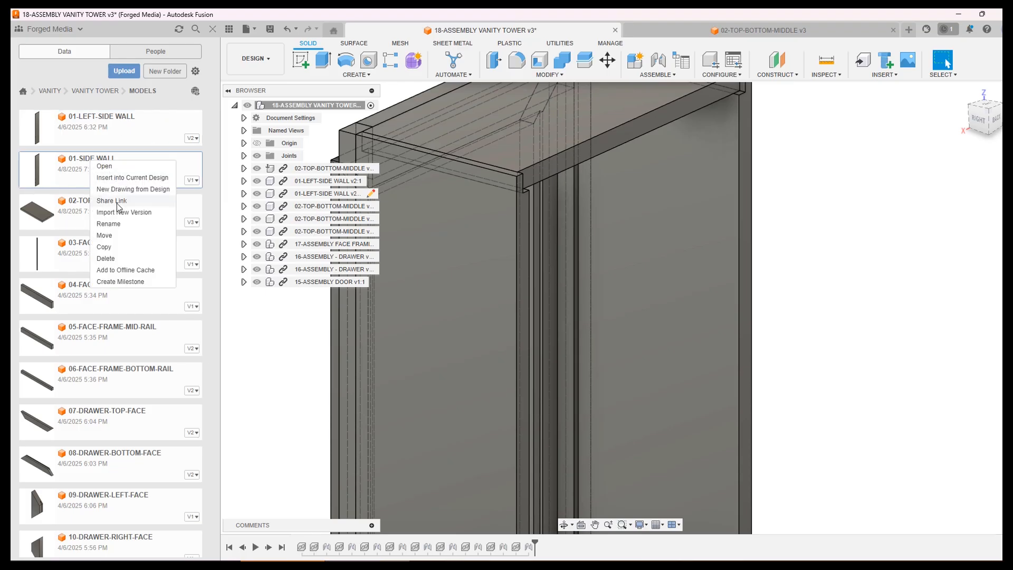
{"action": "left_click", "coordinate": [108, 224]}
{"action": "left_click", "coordinate": [80, 160]}
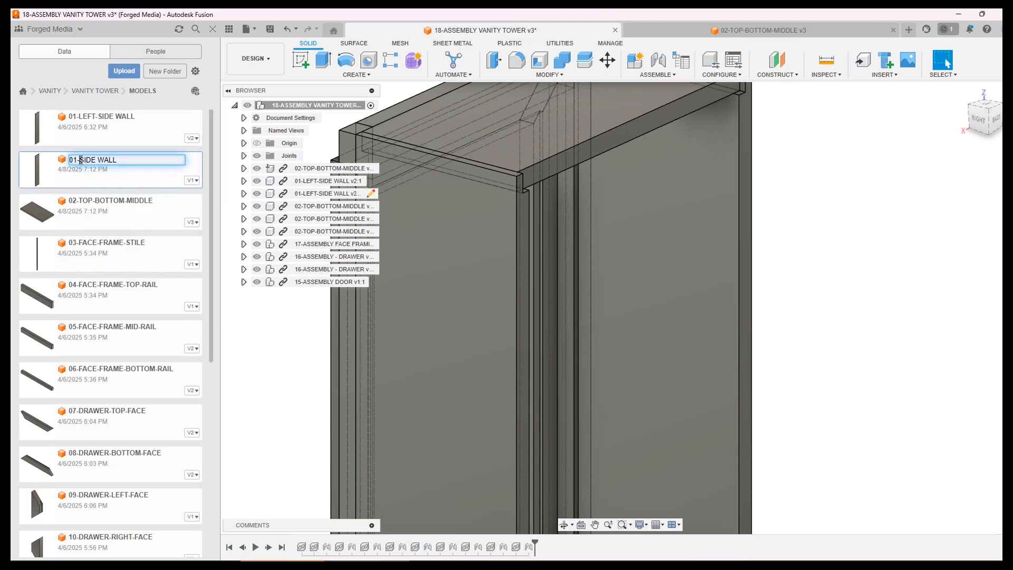
{"action": "type", "text": "RIGHT-"}
{"action": "key", "text": "Return"}
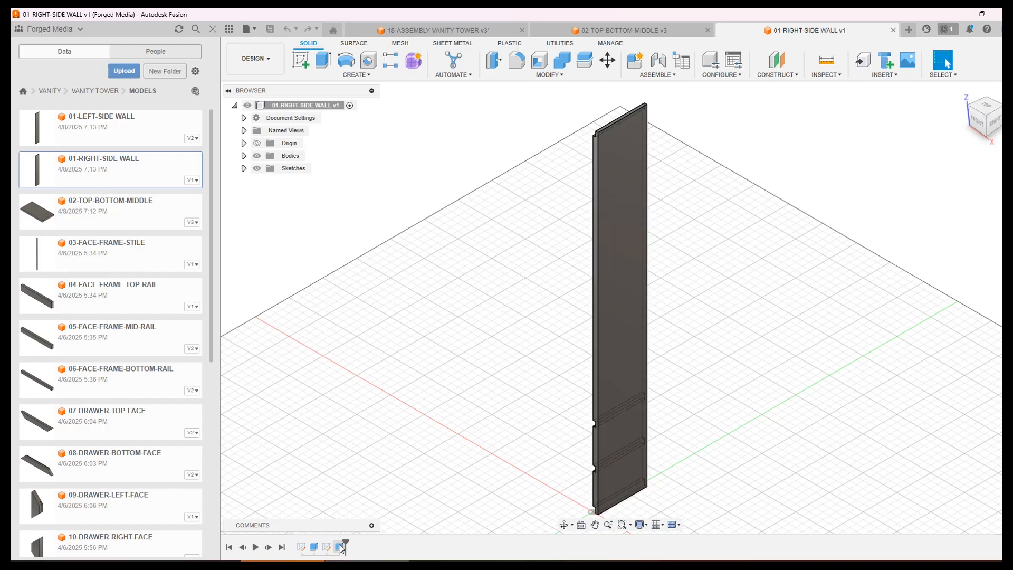
Start a sketch on the top end face of the right side wall
{"action": "left_click", "coordinate": [984, 105]}
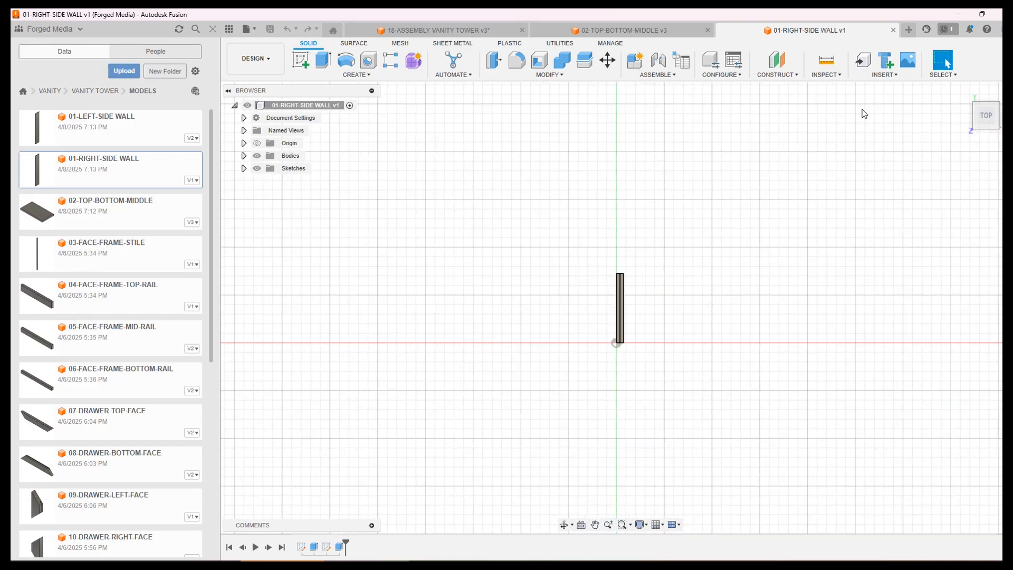
{"action": "scroll", "coordinate": [604, 264], "scroll_direction": "up", "scroll_amount": 5}
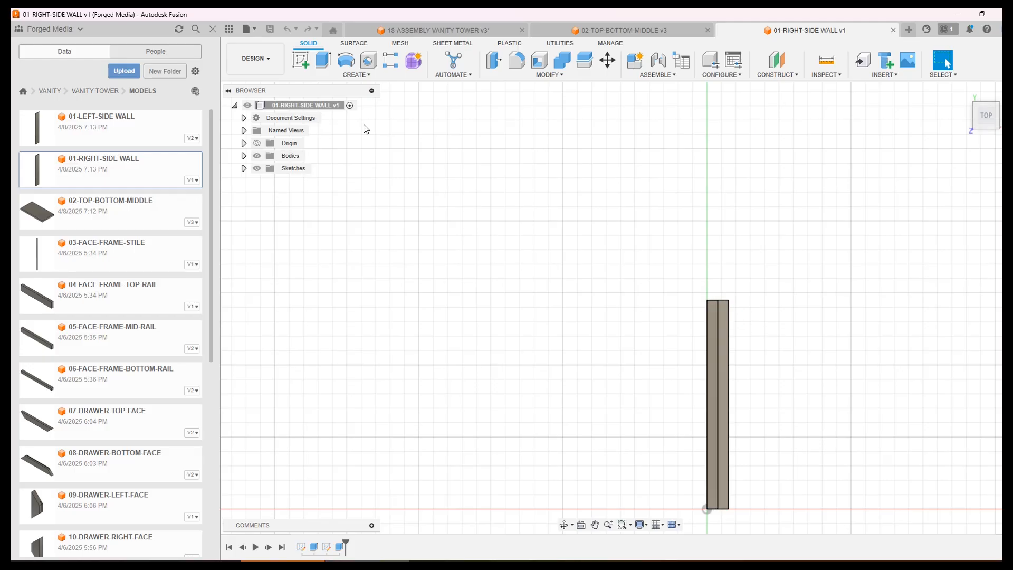
{"action": "left_click", "coordinate": [301, 60]}
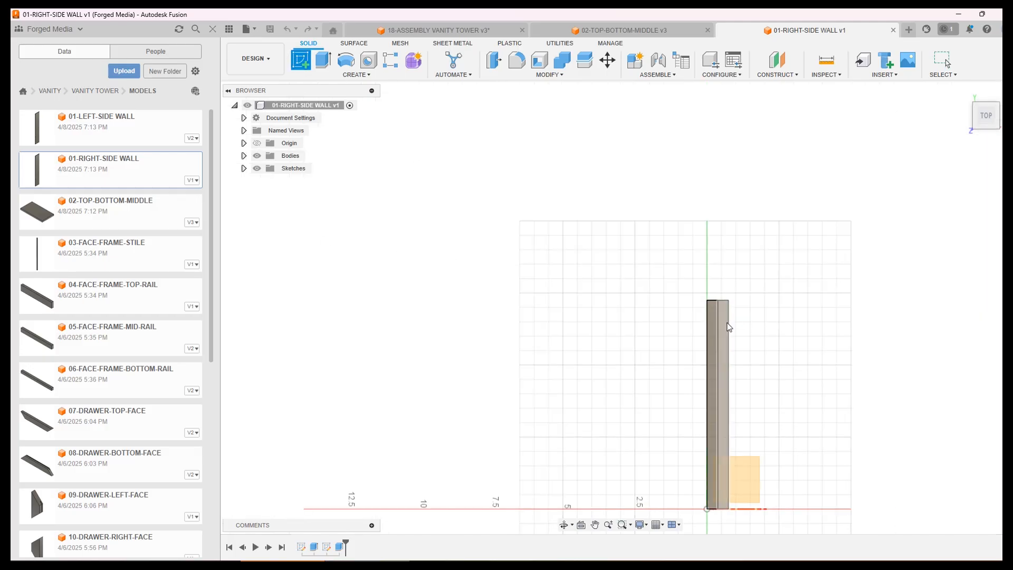
{"action": "left_click", "coordinate": [723, 327]}
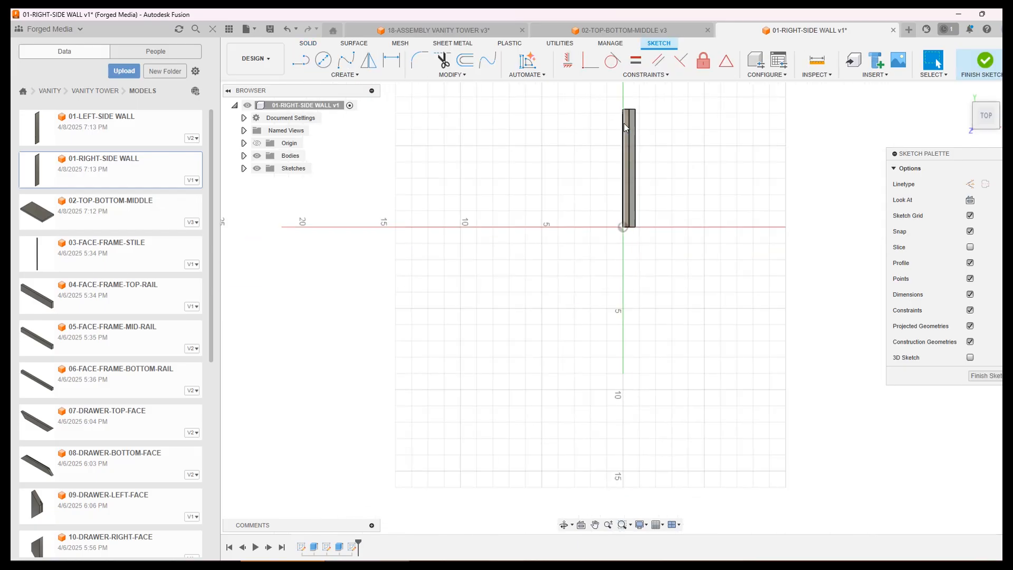
Sketch a two-point rectangle about 0.375 by 0.25 in across the rabbeted strip, at the wall end farthest from the origin
{"action": "scroll", "coordinate": [625, 119], "scroll_direction": "up", "scroll_amount": 3}
{"action": "middle_click_drag", "start_coordinate": [720, 100], "coordinate": [712, 267]}
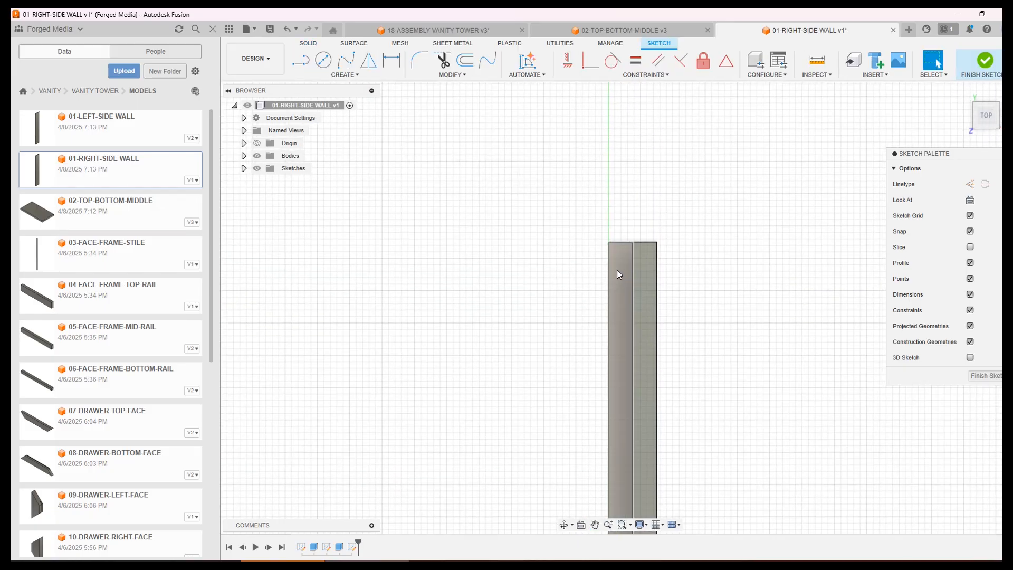
{"action": "scroll", "coordinate": [618, 274], "scroll_direction": "up", "scroll_amount": 3}
{"action": "left_click", "coordinate": [300, 61]}
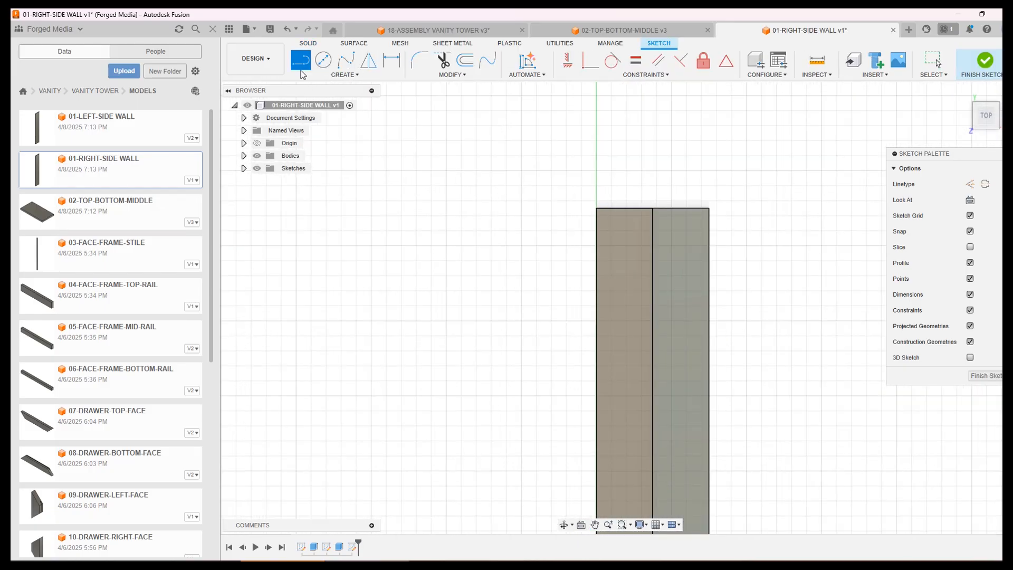
{"action": "left_click", "coordinate": [314, 78]}
{"action": "mouse_move", "coordinate": [321, 97]}
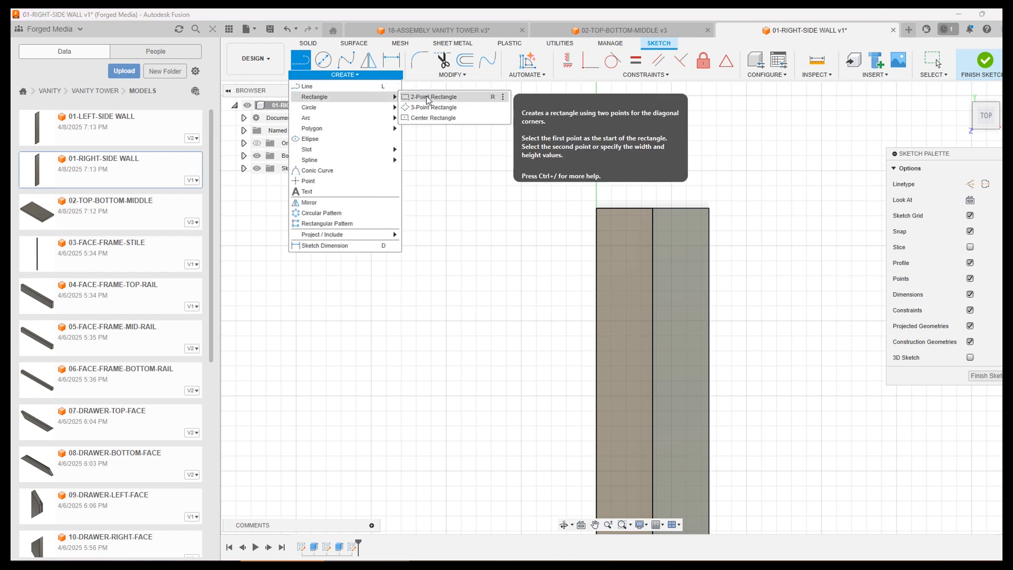
{"action": "left_click", "coordinate": [432, 97]}
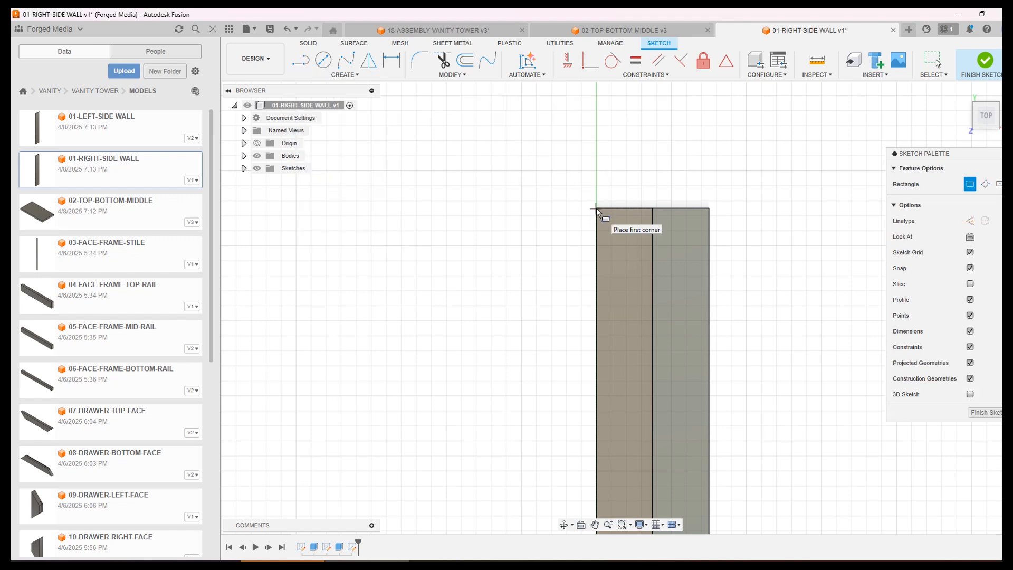
{"action": "left_click", "coordinate": [653, 209]}
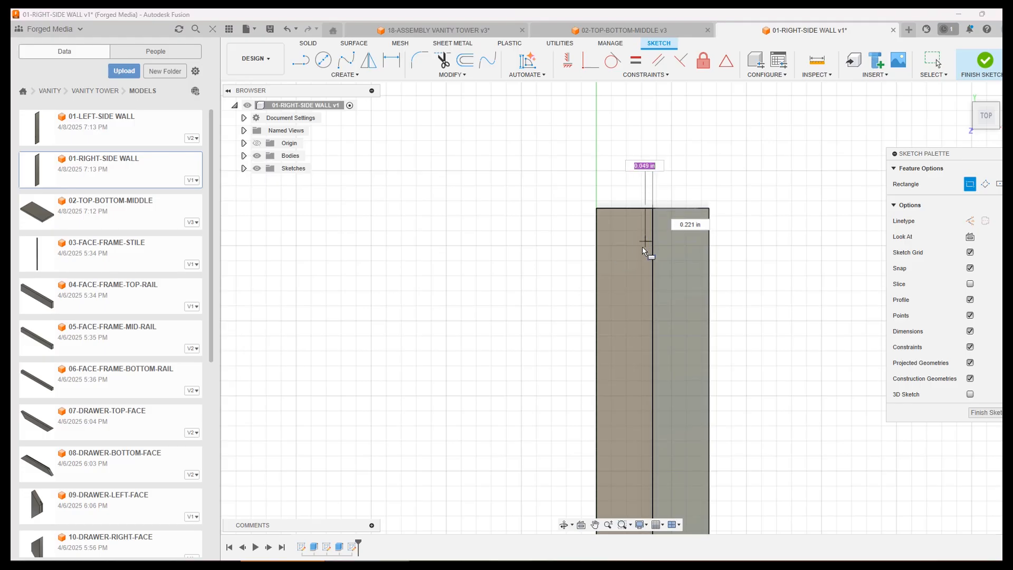
{"action": "left_click", "coordinate": [597, 245]}
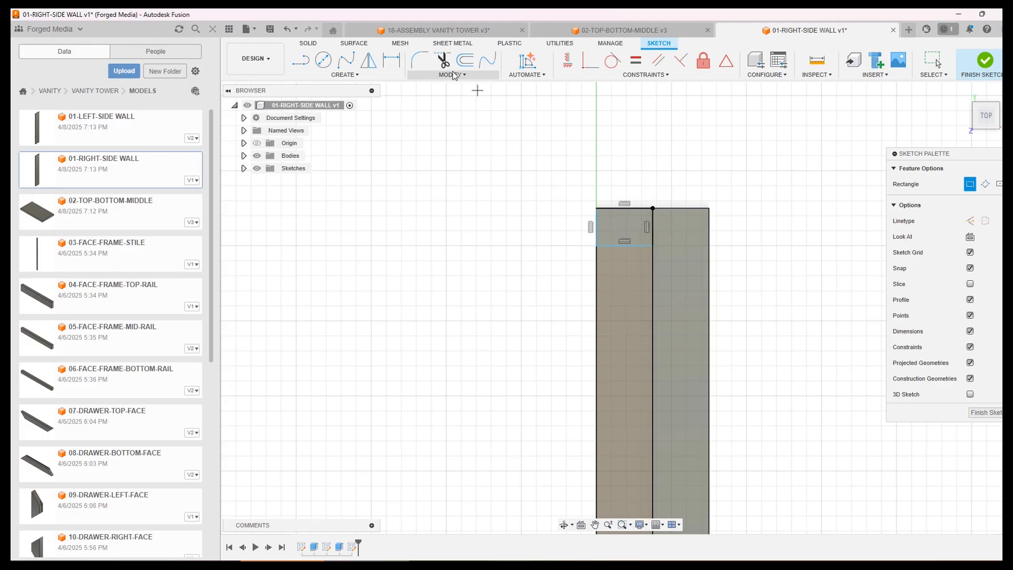
Dimension the rectangle's short side along the wall's outer edge at 0.25 in
{"action": "left_click", "coordinate": [392, 60]}
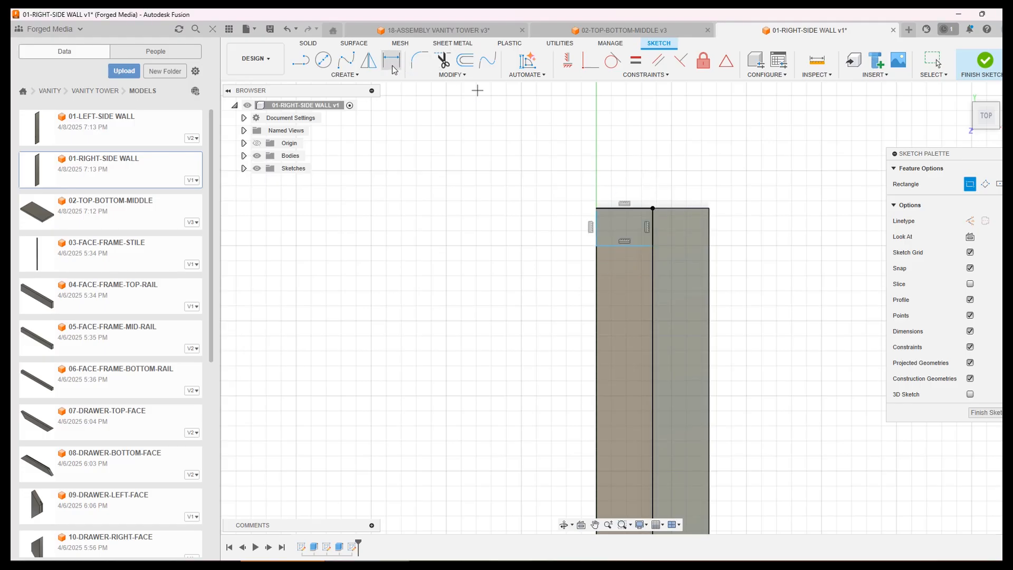
{"action": "left_click", "coordinate": [597, 219]}
{"action": "left_click", "coordinate": [563, 223]}
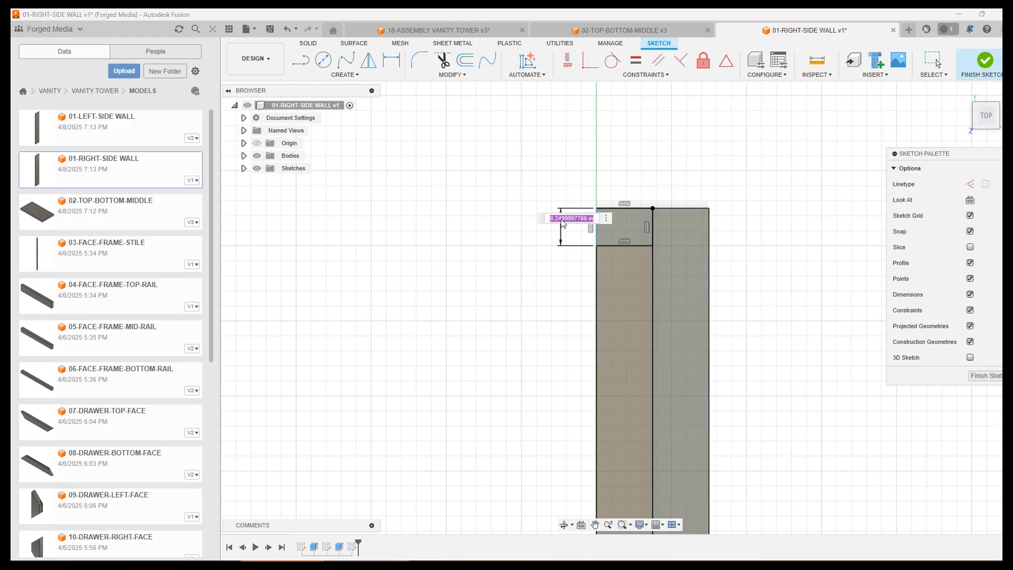
{"action": "key", "text": "BackSpace"}
{"action": "type", "text": ".25"}
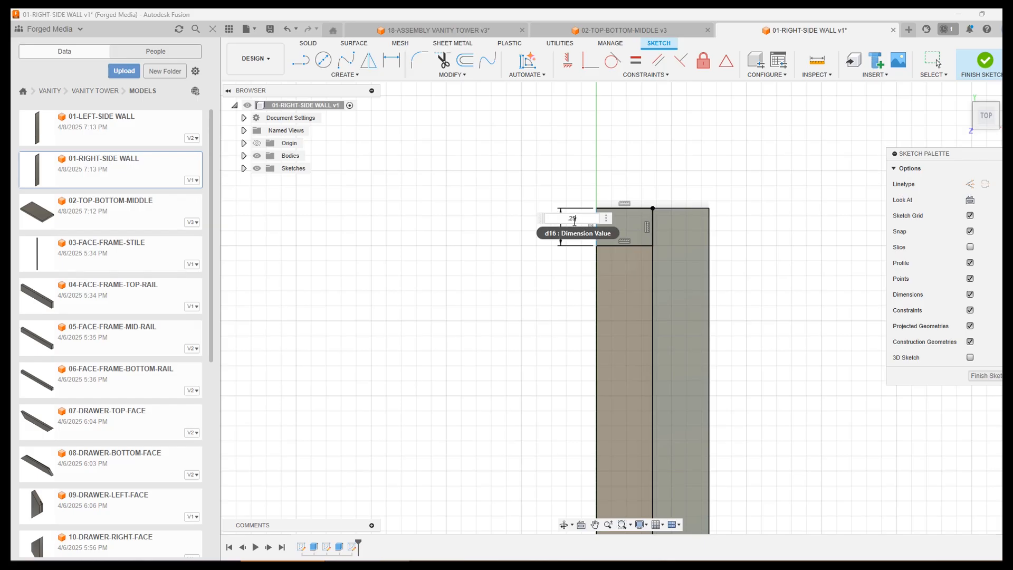
{"action": "key", "text": "Return"}
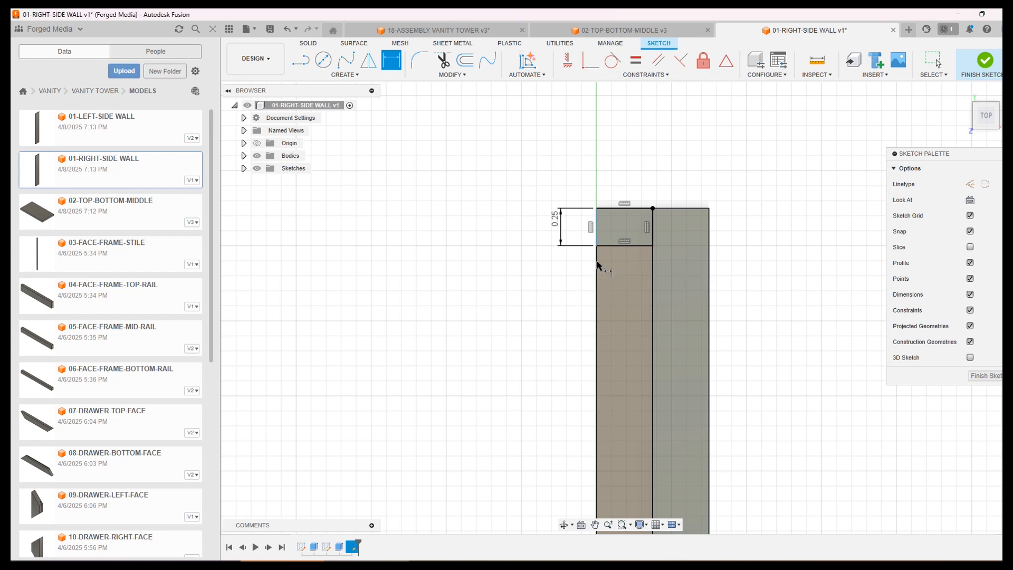
Make the rectangle's outer short side collinear with the long outer edge of the right side wall
{"action": "left_click", "coordinate": [627, 76]}
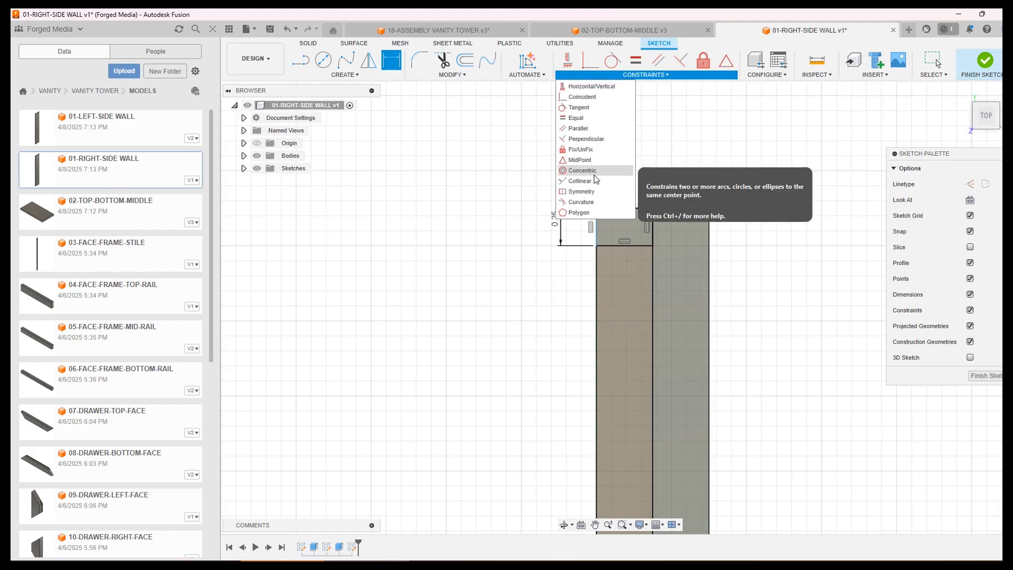
{"action": "left_click", "coordinate": [580, 181]}
{"action": "left_click", "coordinate": [596, 226]}
{"action": "left_click", "coordinate": [596, 261]}
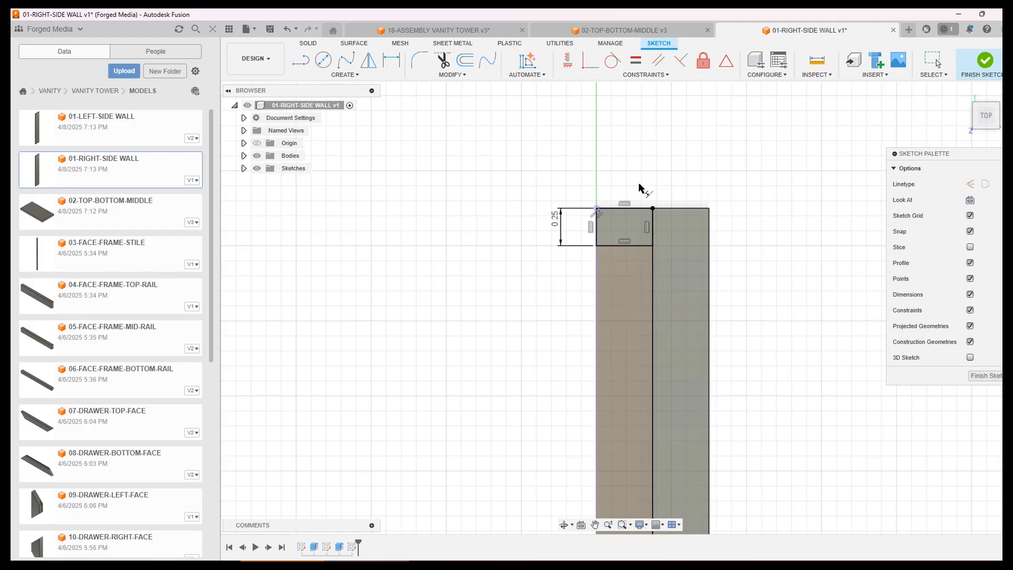
Try to dimension the rectangle's long side along the end edge of the wall
{"action": "left_click", "coordinate": [441, 62]}
{"action": "left_click", "coordinate": [391, 60]}
{"action": "left_click", "coordinate": [613, 210]}
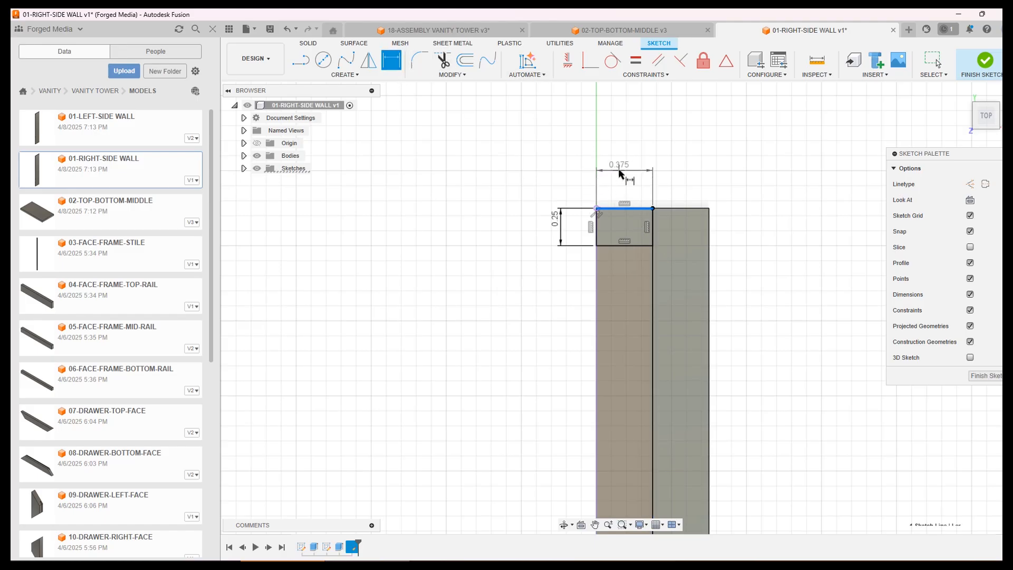
{"action": "left_click", "coordinate": [623, 169]}
{"action": "left_click", "coordinate": [570, 321]}
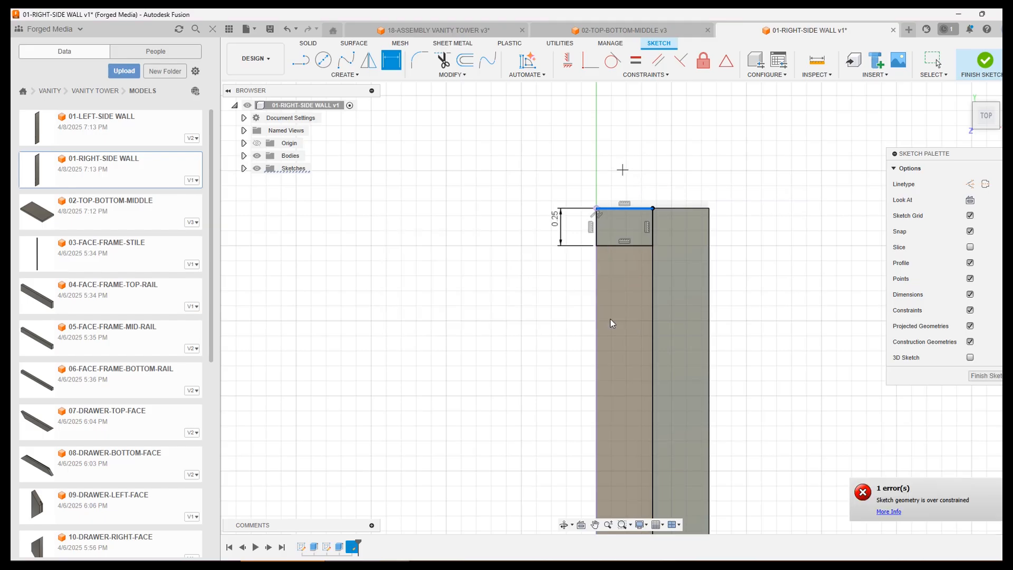
Finish the sketch and extrude the rectangle as a cut with extent All, flipped to run down the full wall
{"action": "left_click", "coordinate": [986, 376]}
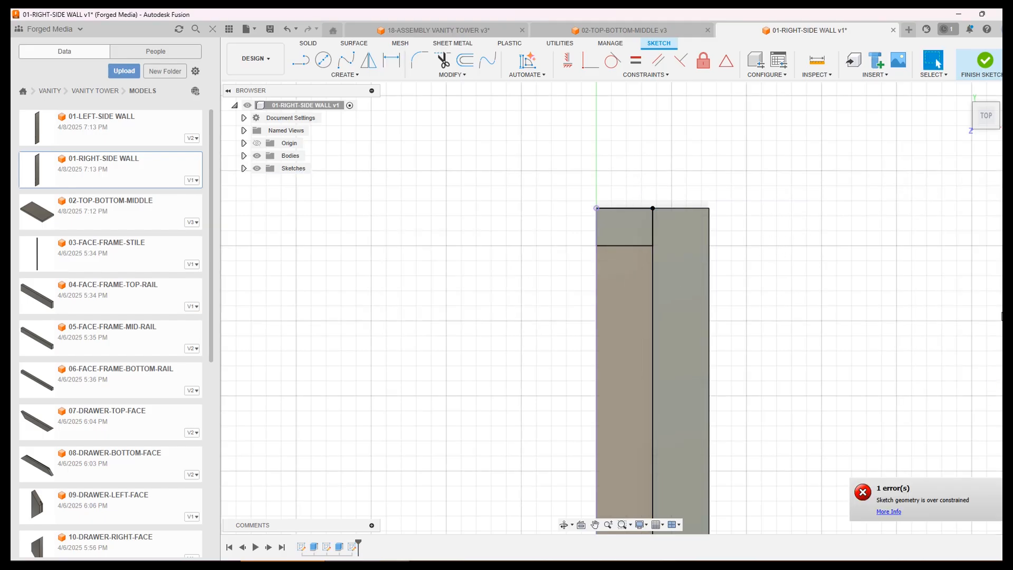
{"action": "left_click", "coordinate": [326, 65]}
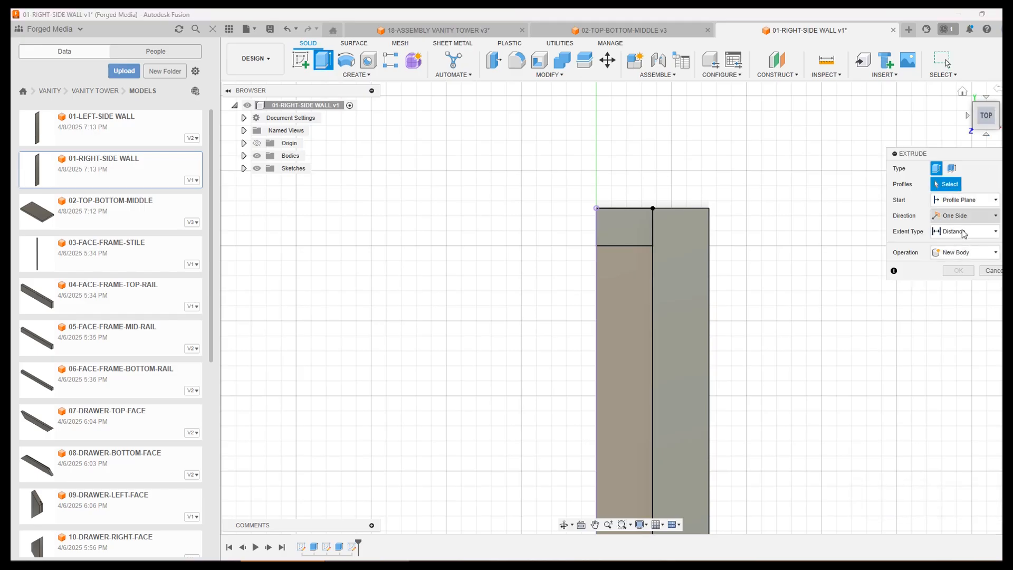
{"action": "left_click", "coordinate": [974, 255]}
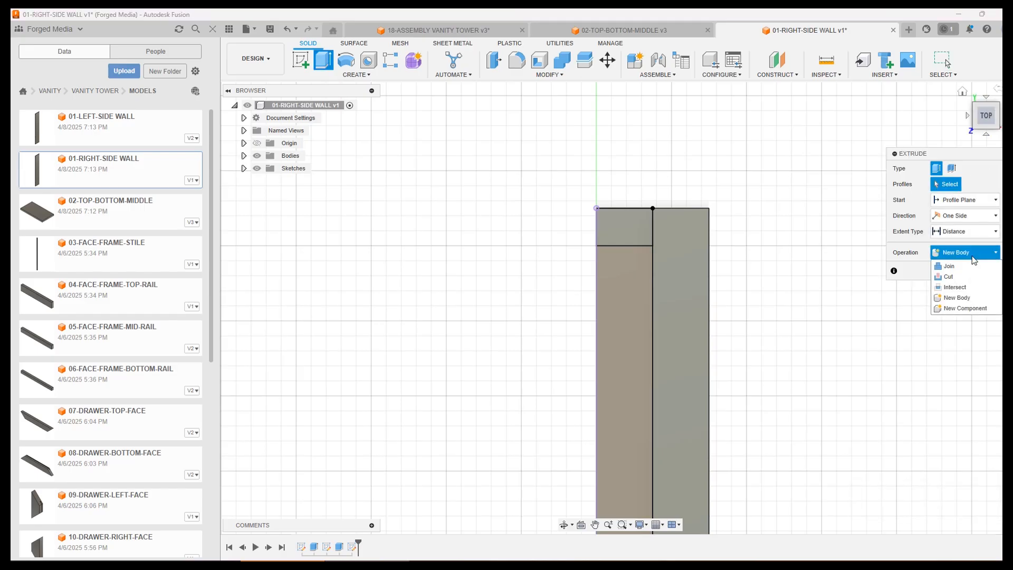
{"action": "left_click", "coordinate": [948, 277]}
{"action": "left_click", "coordinate": [622, 232]}
{"action": "middle_click_drag", "start_coordinate": [788, 289], "coordinate": [726, 205], "text": "shift"}
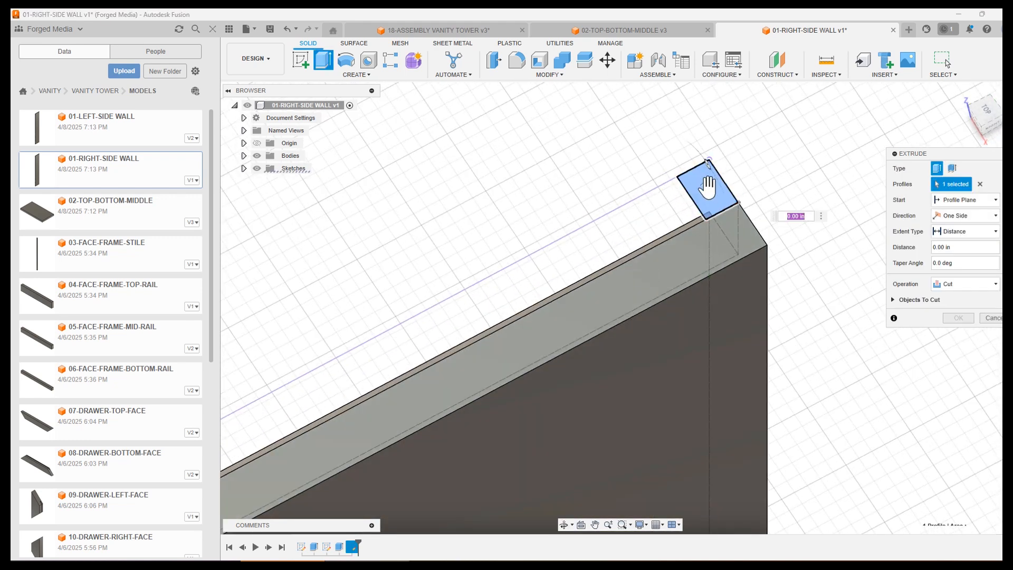
{"action": "left_click", "coordinate": [976, 237]}
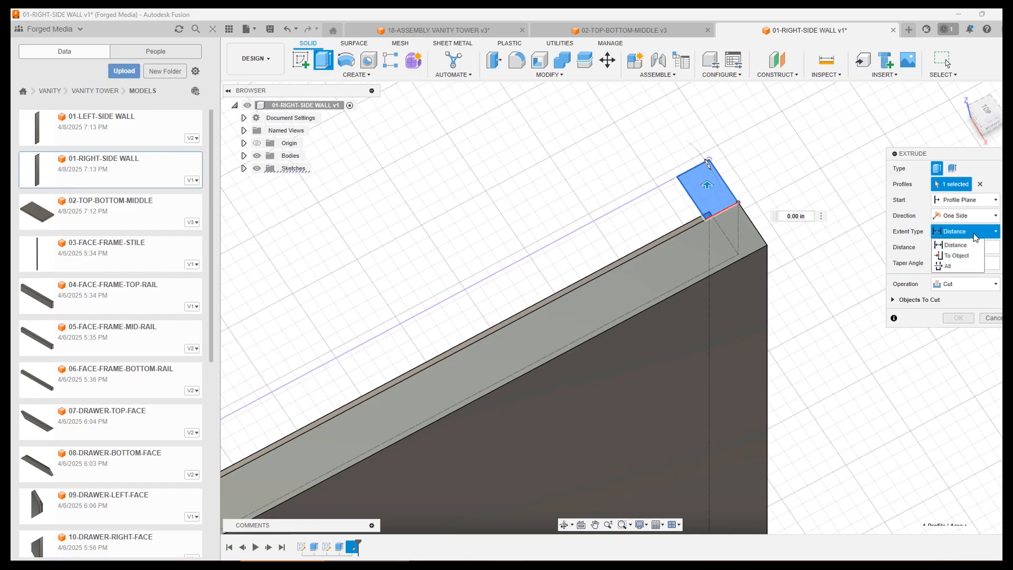
{"action": "left_click", "coordinate": [958, 269]}
{"action": "left_click", "coordinate": [937, 248]}
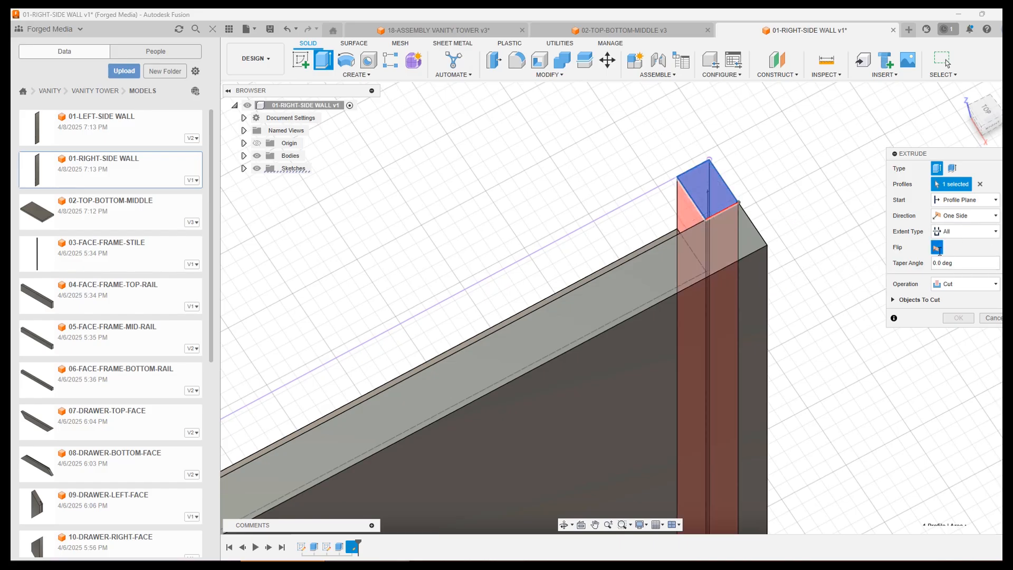
{"action": "left_click", "coordinate": [959, 317]}
Save the right side wall model as a new version with the description User Saved
{"action": "scroll", "coordinate": [787, 297], "scroll_direction": "down", "scroll_amount": 10}
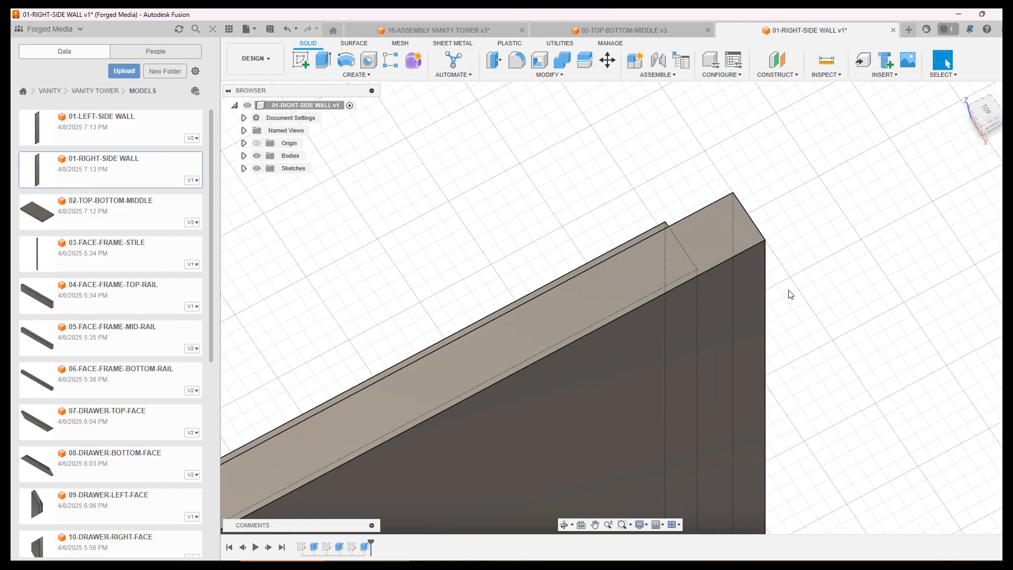
{"action": "middle_click_drag", "start_coordinate": [806, 299], "coordinate": [724, 309], "text": "shift"}
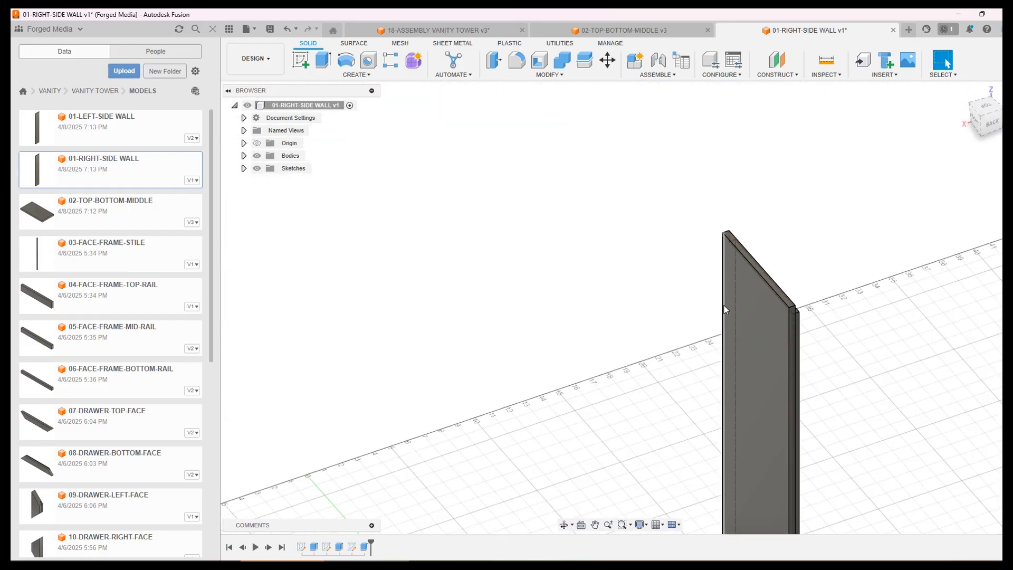
{"action": "key", "text": "ctrl+s"}
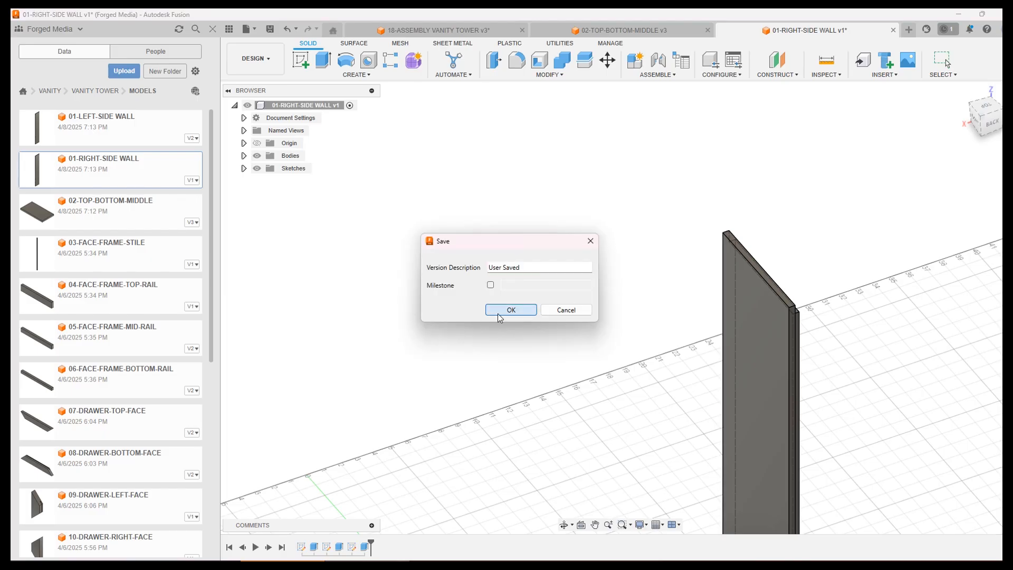
{"action": "left_click", "coordinate": [498, 313]}
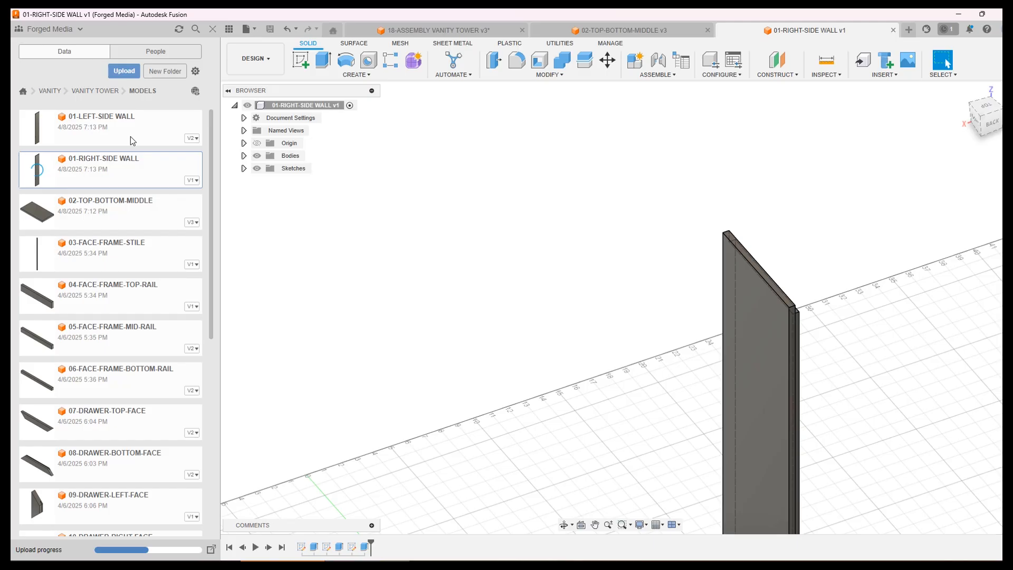
Open the 01-LEFT-SIDE WALL model and start a sketch on its top end face
{"action": "left_click", "coordinate": [102, 127]}
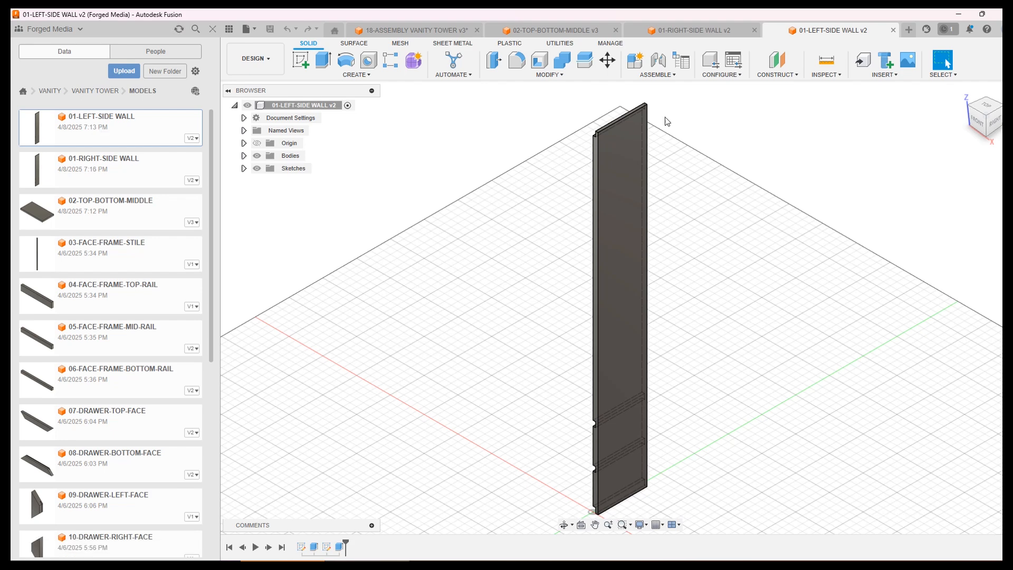
{"action": "middle_click_drag", "start_coordinate": [688, 328], "coordinate": [549, 323], "text": "shift"}
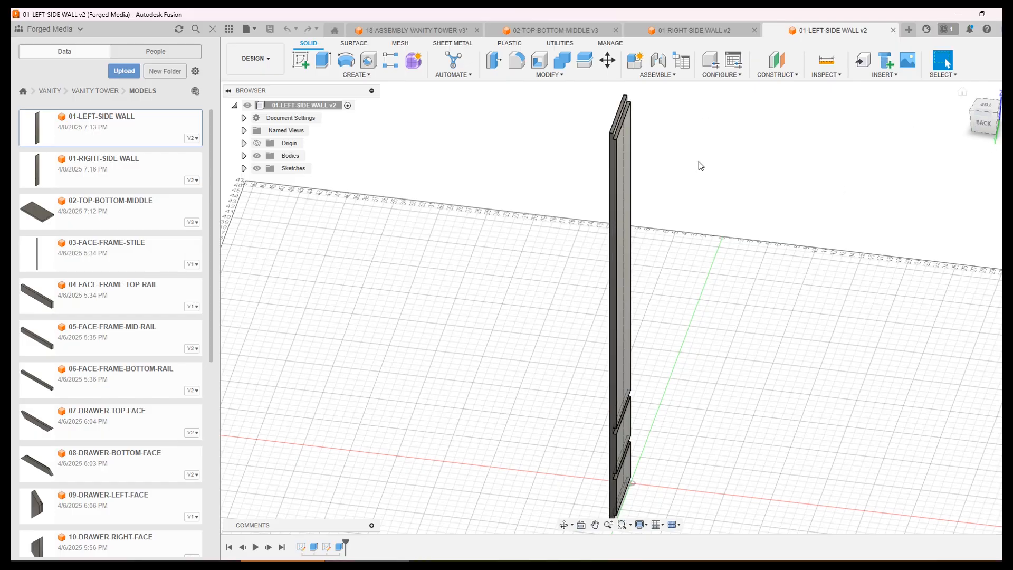
{"action": "middle_click_drag", "start_coordinate": [534, 248], "coordinate": [562, 250], "text": "shift"}
{"action": "left_click_drag", "start_coordinate": [583, 269], "coordinate": [692, 271]}
{"action": "key", "text": "Escape"}
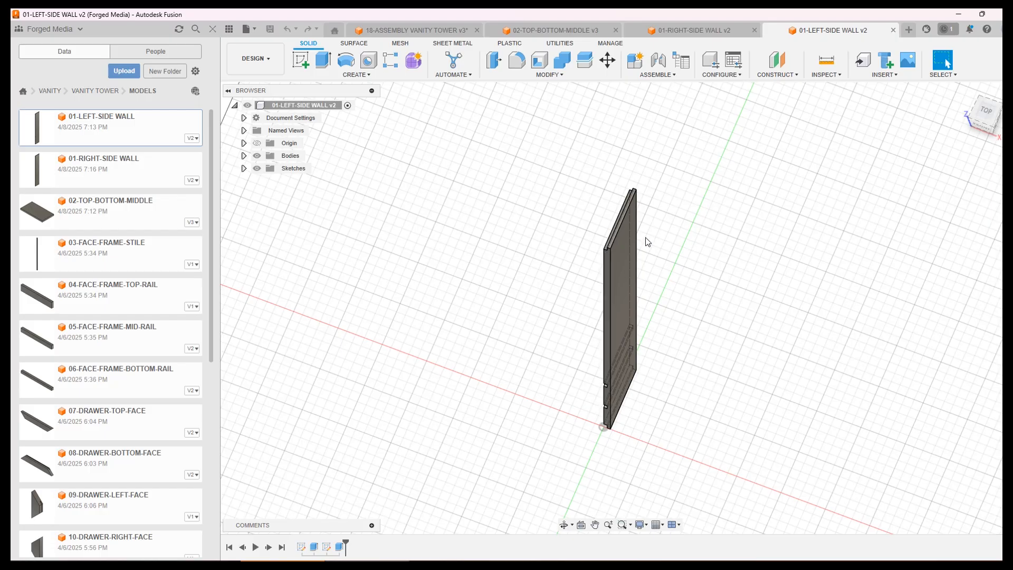
{"action": "left_click", "coordinate": [300, 60]}
{"action": "left_click", "coordinate": [615, 228]}
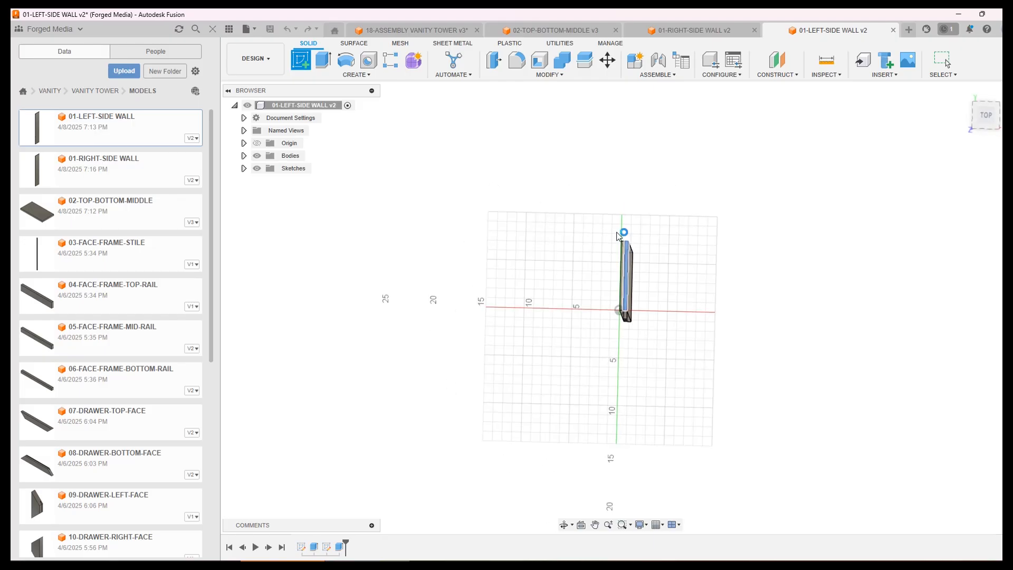
Draw a two-point rectangle on the top end face, about 0.375 in wide, from the origin corner to the existing rabbet's inner edge
{"action": "scroll", "coordinate": [621, 308], "scroll_direction": "up", "scroll_amount": 10}
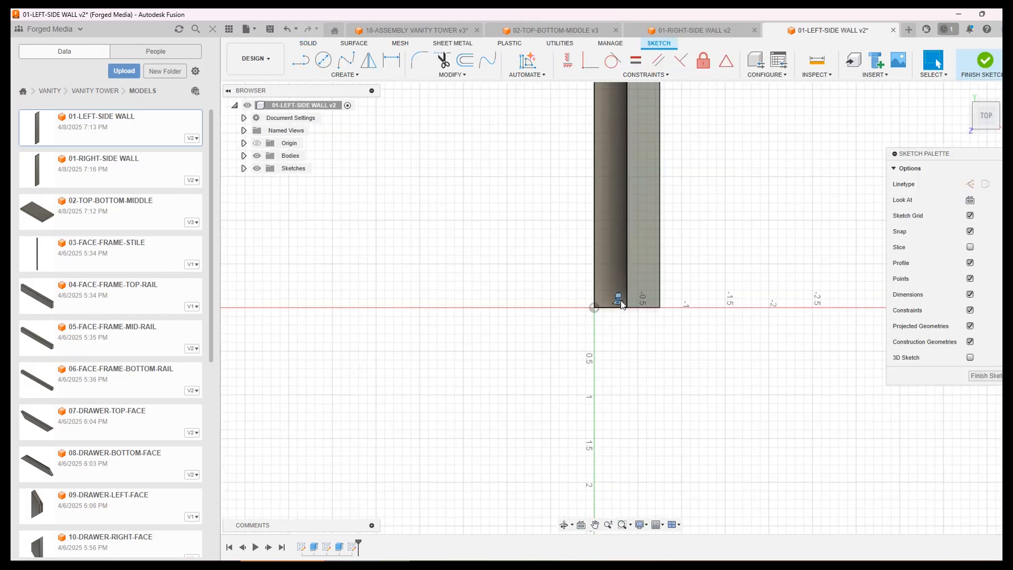
{"action": "scroll", "coordinate": [620, 298], "scroll_direction": "up", "scroll_amount": 3}
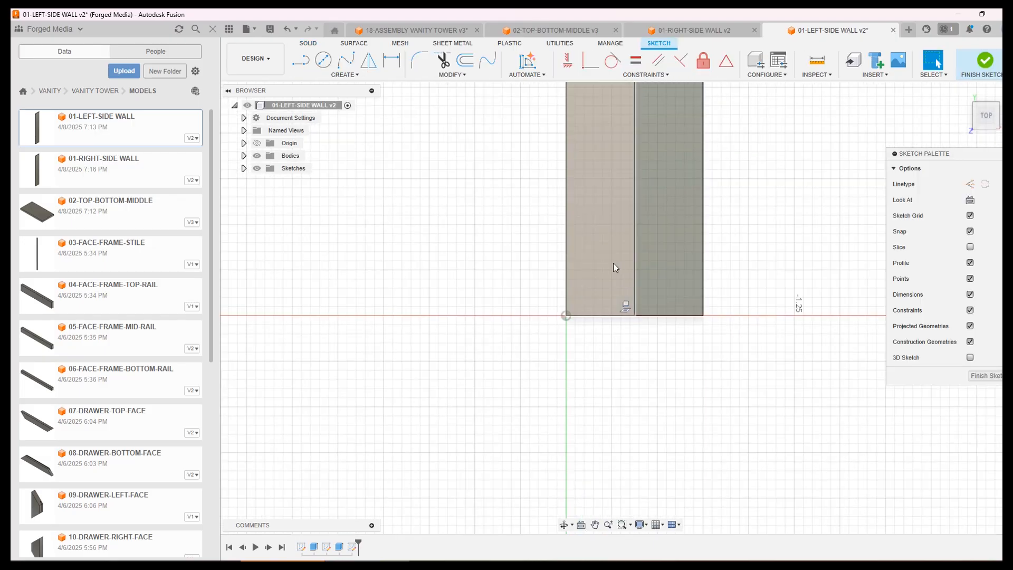
{"action": "left_click", "coordinate": [358, 74]}
{"action": "mouse_move", "coordinate": [391, 98]}
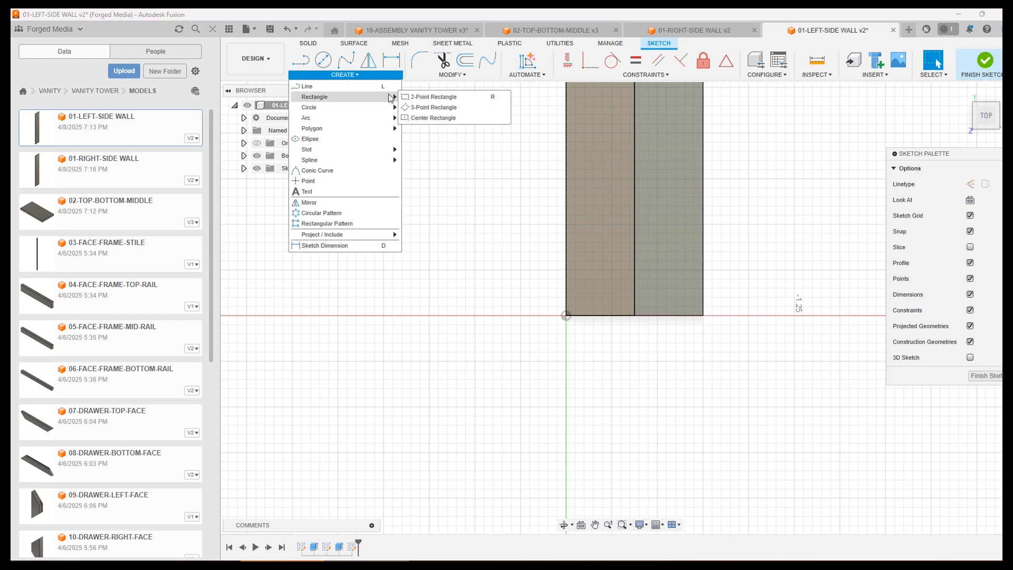
{"action": "left_click", "coordinate": [433, 97]}
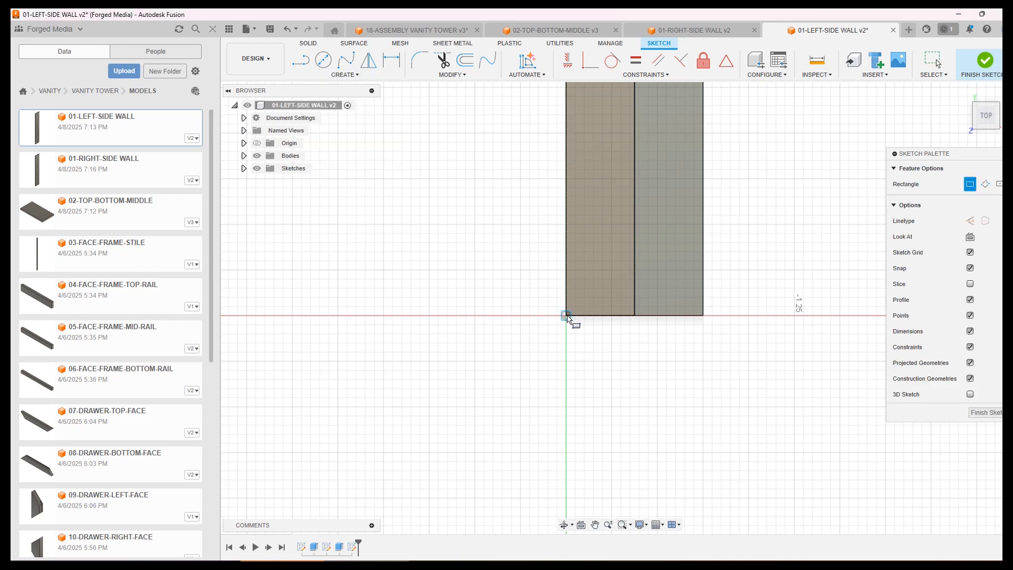
{"action": "left_click", "coordinate": [566, 315]}
{"action": "left_click", "coordinate": [634, 262]}
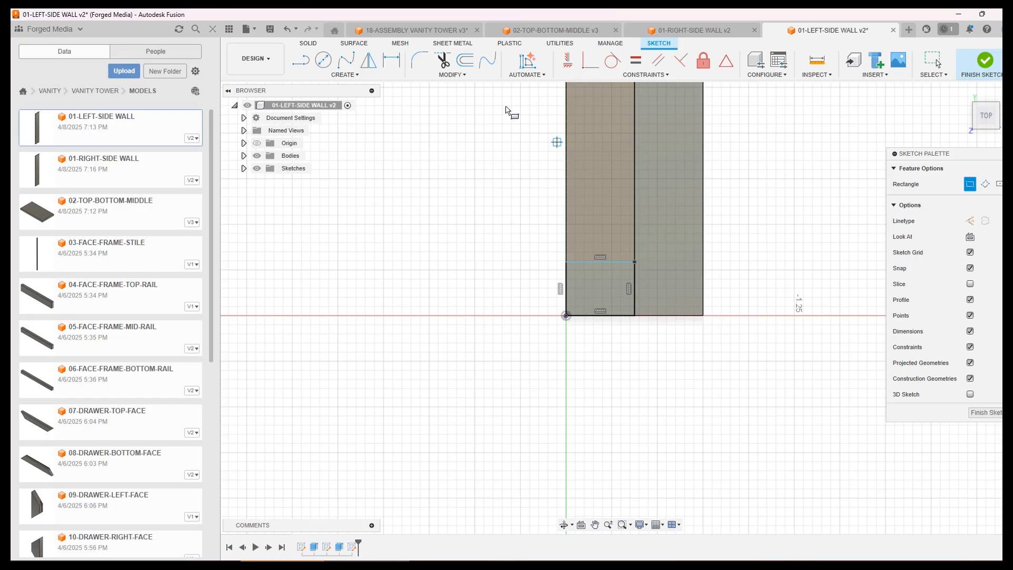
{"action": "key", "text": "Escape"}
Dimension the rectangle's short side along the wall's depth to 0.25 in
{"action": "left_click", "coordinate": [567, 287]}
{"action": "left_click", "coordinate": [519, 280]}
{"action": "type", "text": ".25"}
{"action": "key", "text": "Return"}
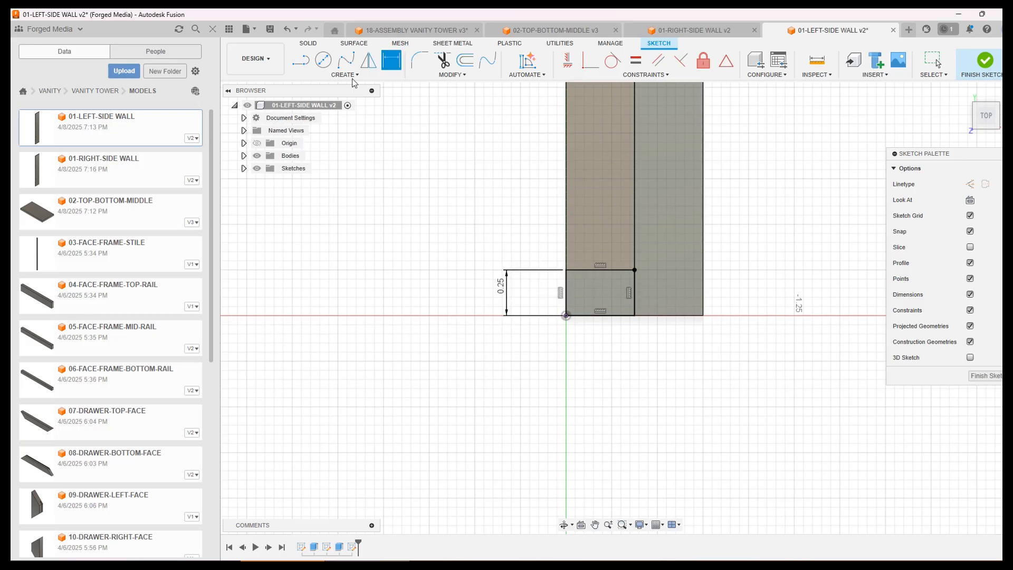
{"action": "right_click", "coordinate": [419, 197]}
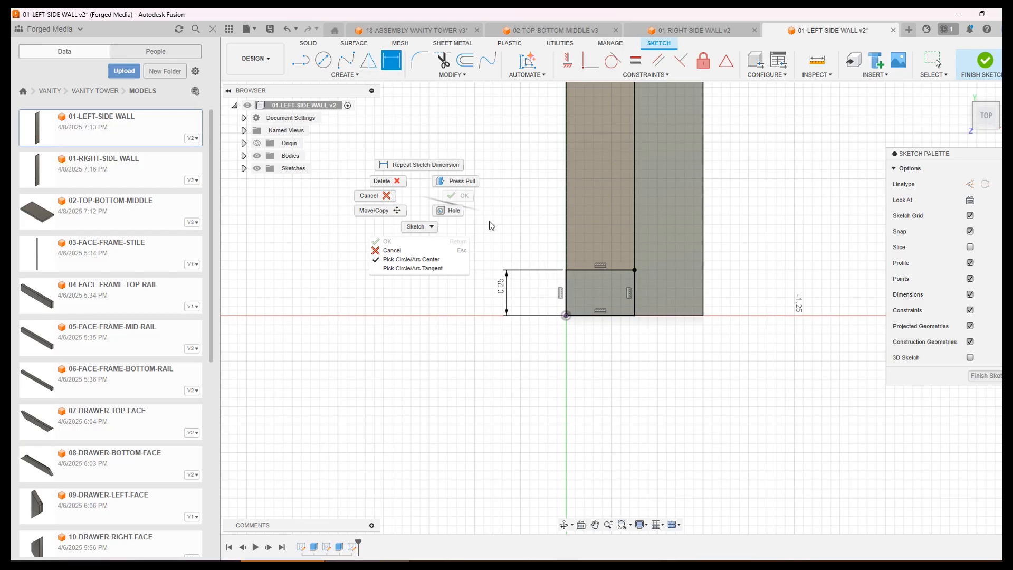
{"action": "left_click", "coordinate": [381, 198]}
Check the lengths of the rectangle's edges one by one
{"action": "left_click", "coordinate": [635, 290]}
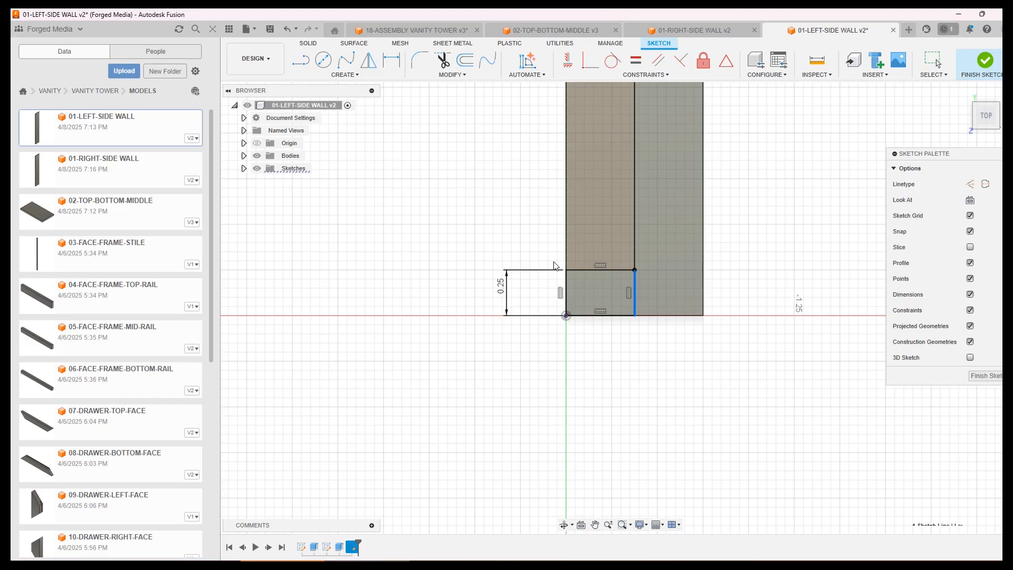
{"action": "left_click", "coordinate": [604, 271]}
{"action": "left_click", "coordinate": [566, 295]}
{"action": "left_click", "coordinate": [589, 323]}
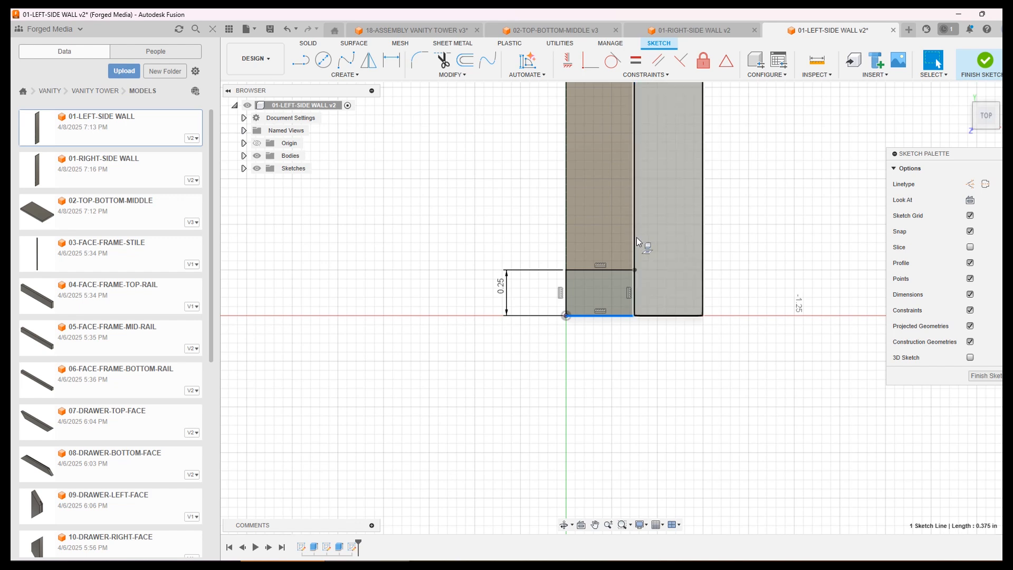
Finish the sketch and extrude the rectangle as a cut with extent All, flipped downward through the left side wall
{"action": "left_click", "coordinate": [983, 375]}
{"action": "left_click", "coordinate": [322, 75]}
{"action": "left_click", "coordinate": [312, 129]}
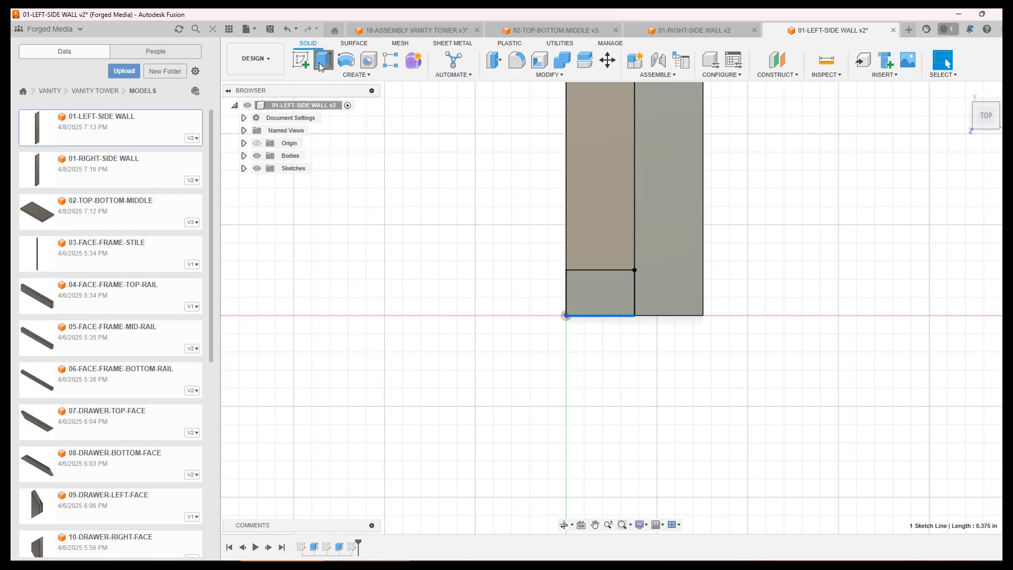
{"action": "left_click", "coordinate": [609, 280]}
{"action": "left_click", "coordinate": [963, 286]}
{"action": "left_click", "coordinate": [950, 307]}
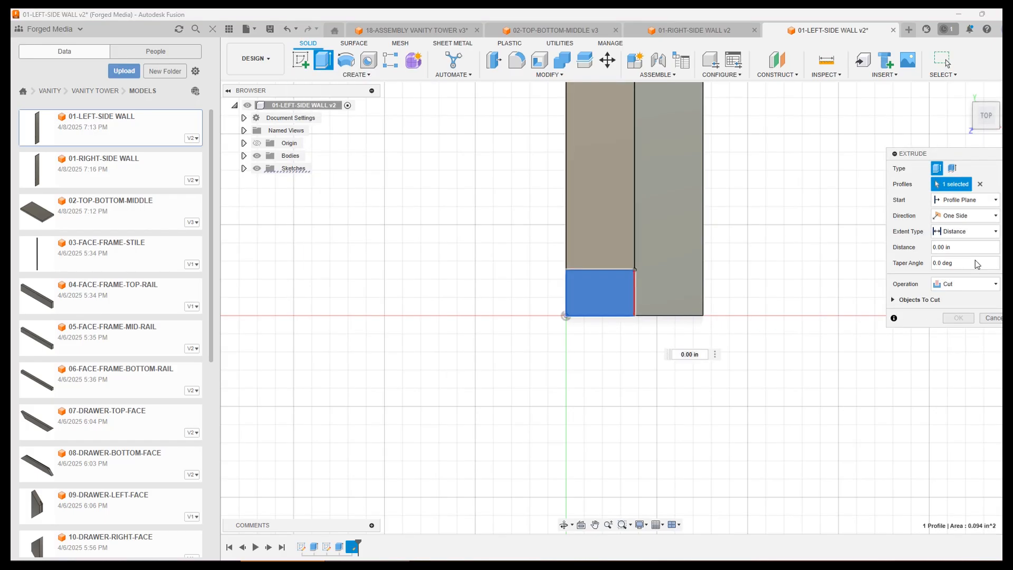
{"action": "left_click", "coordinate": [966, 235]}
{"action": "left_click", "coordinate": [955, 266]}
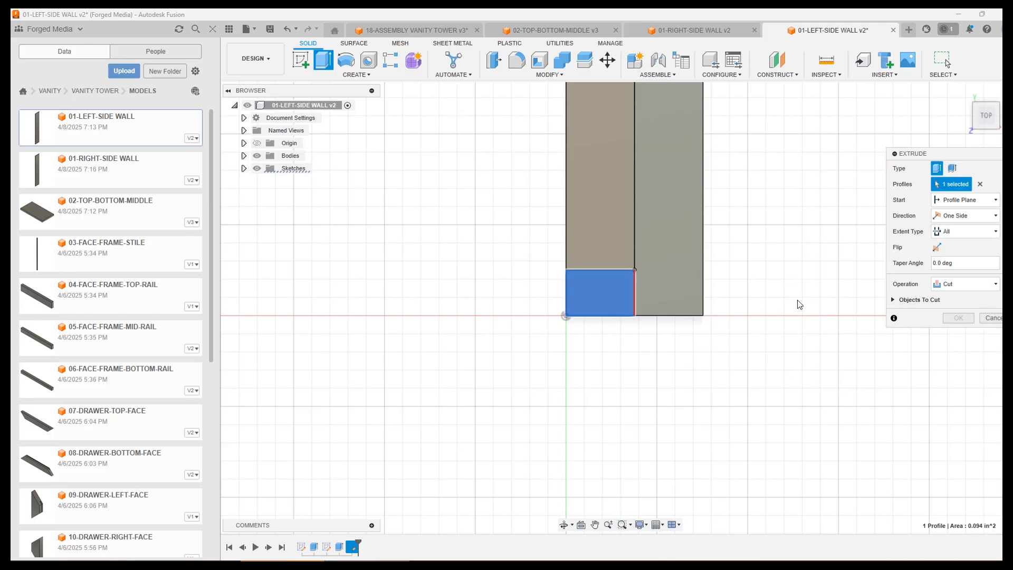
{"action": "middle_click_drag", "start_coordinate": [738, 319], "coordinate": [697, 271], "text": "shift"}
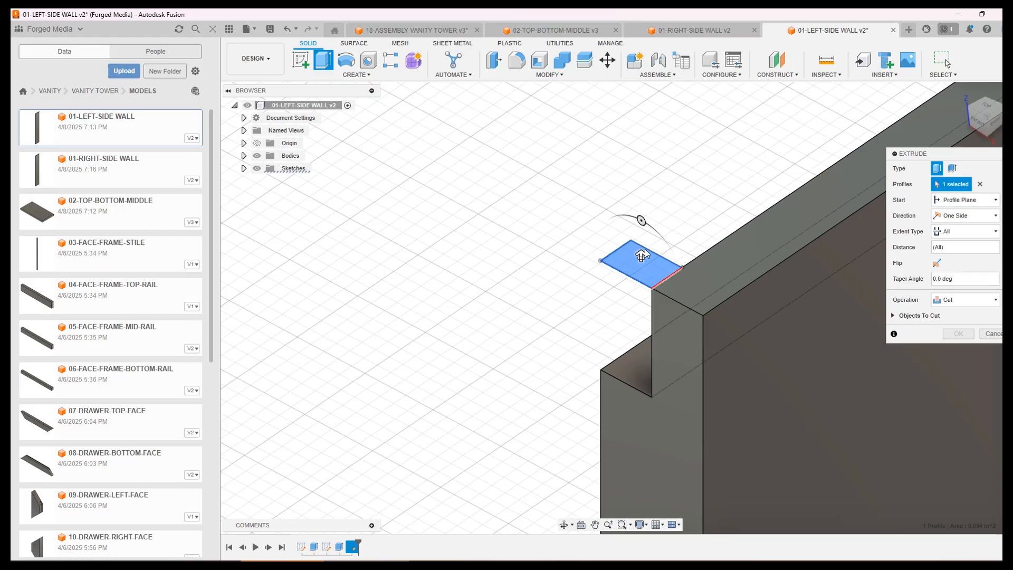
{"action": "left_click", "coordinate": [936, 263]}
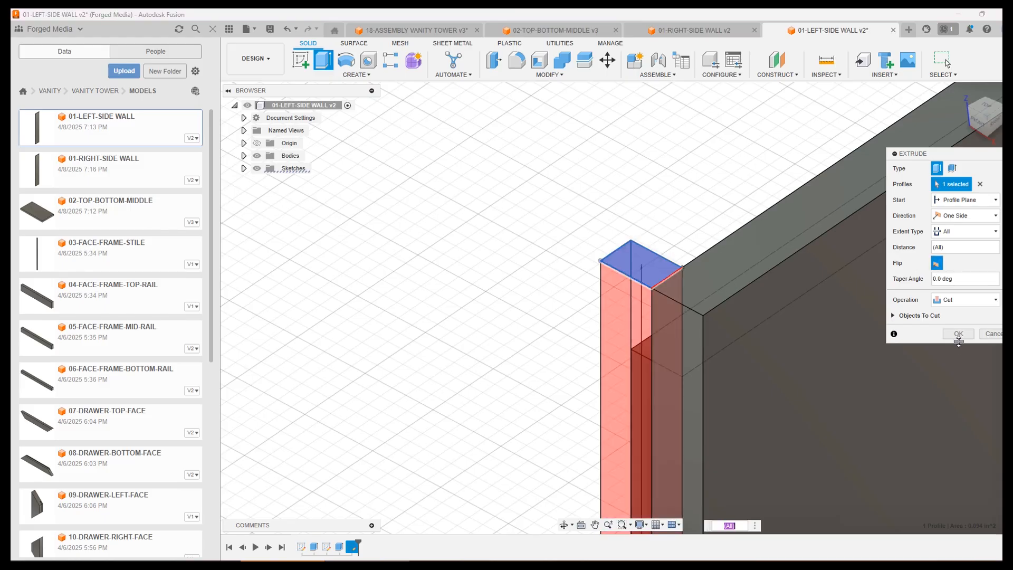
{"action": "left_click", "coordinate": [959, 334]}
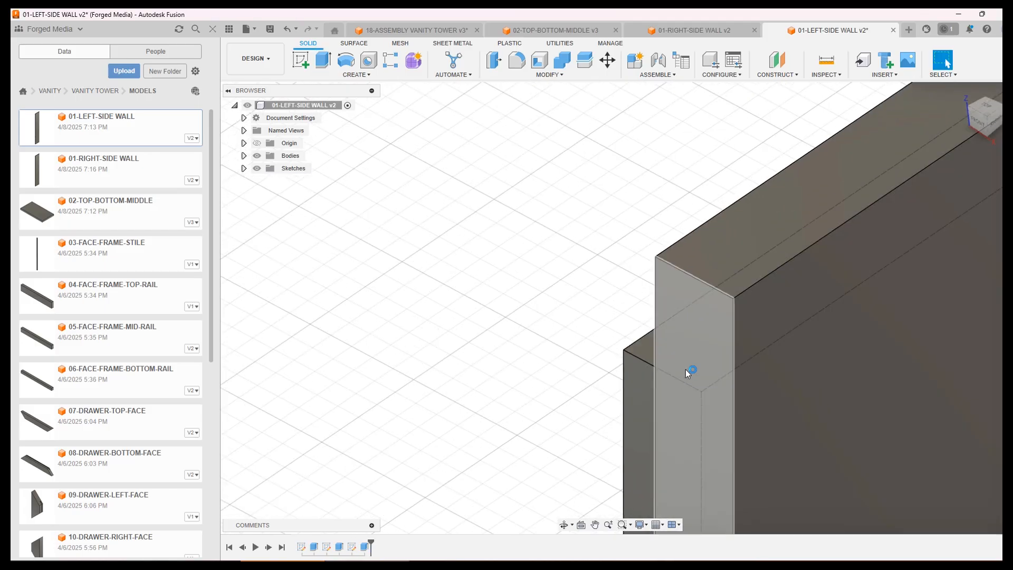
Save the left side wall model as a new version with the description User Saved
{"action": "scroll", "coordinate": [655, 353], "scroll_direction": "down", "scroll_amount": 10}
{"action": "middle_click_drag", "start_coordinate": [698, 349], "coordinate": [733, 378], "text": "shift"}
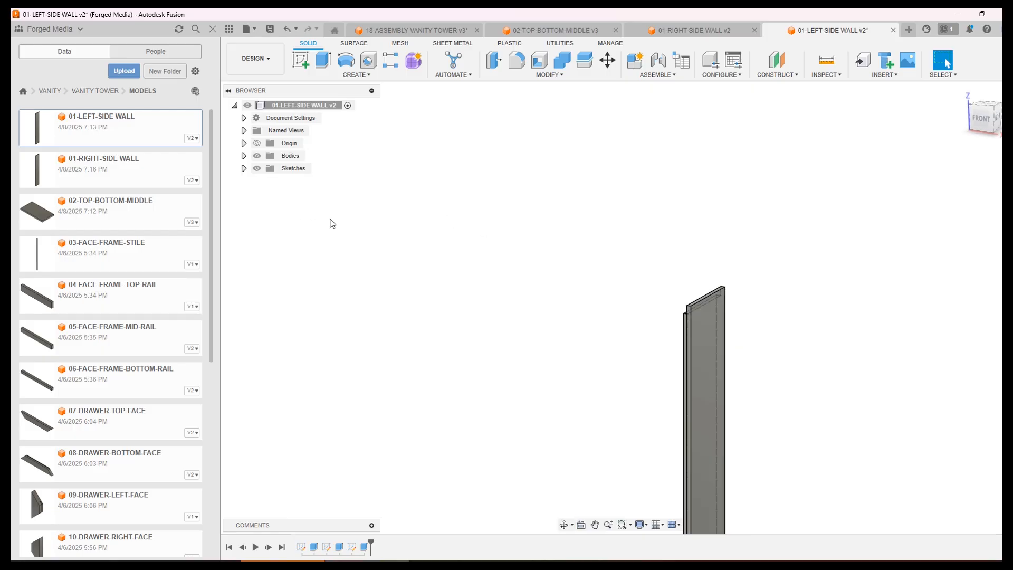
{"action": "key", "text": "ctrl+s"}
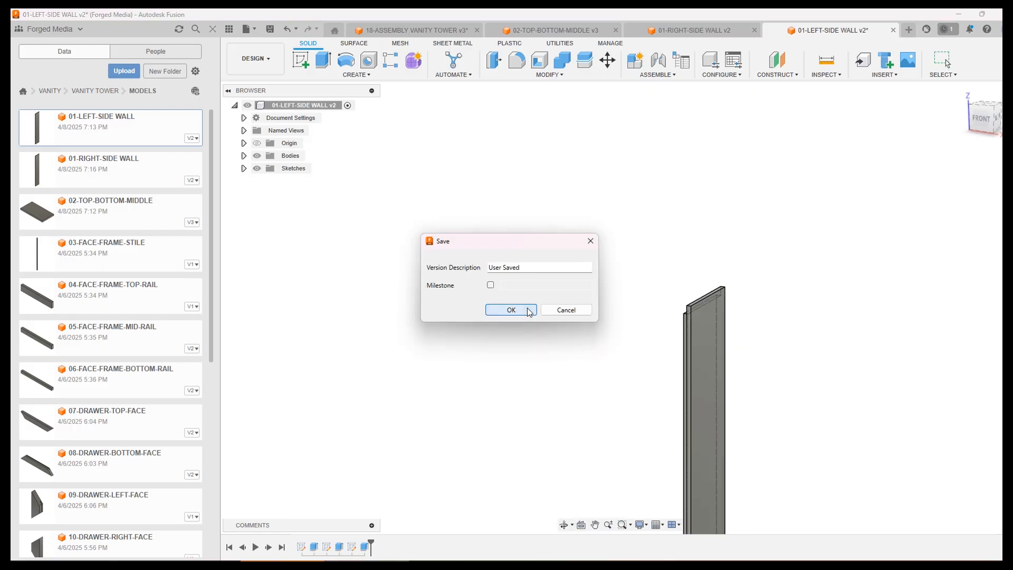
{"action": "left_click", "coordinate": [520, 311]}
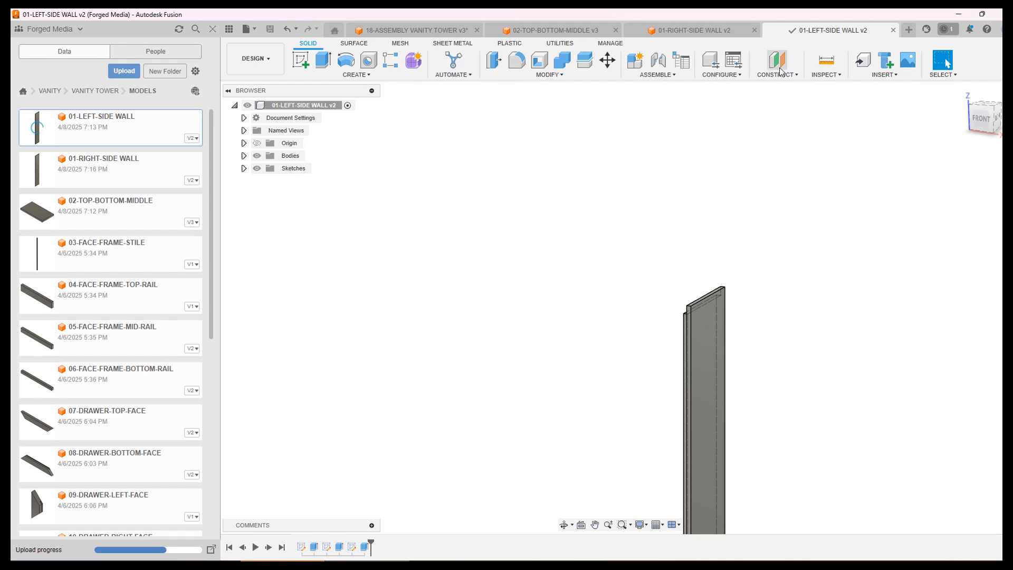
Close the left side wall, right side wall and top-bottom-middle documents to return to the vanity tower assembly
{"action": "left_click", "coordinate": [893, 30]}
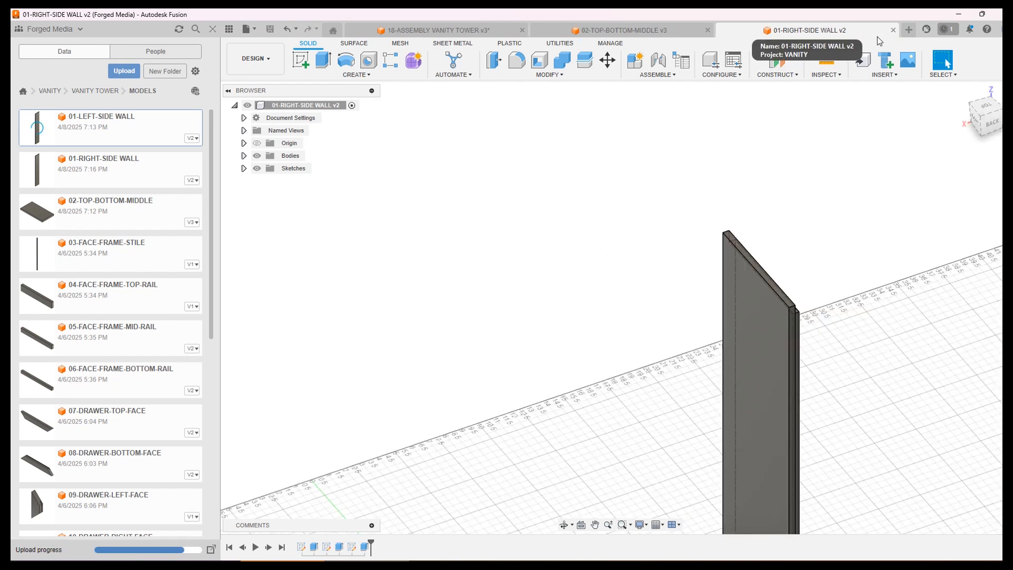
{"action": "left_click", "coordinate": [893, 30]}
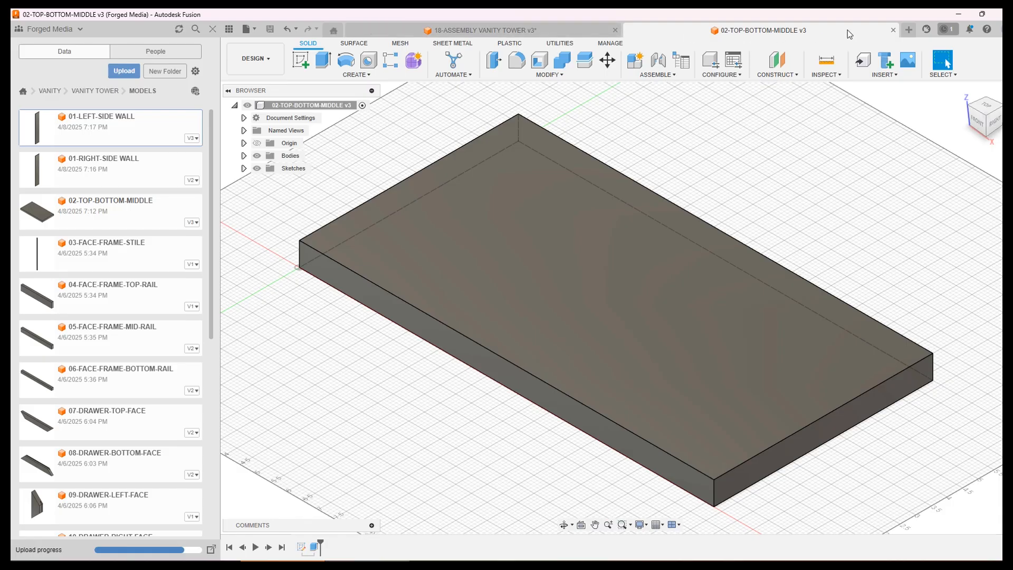
{"action": "left_click", "coordinate": [894, 30]}
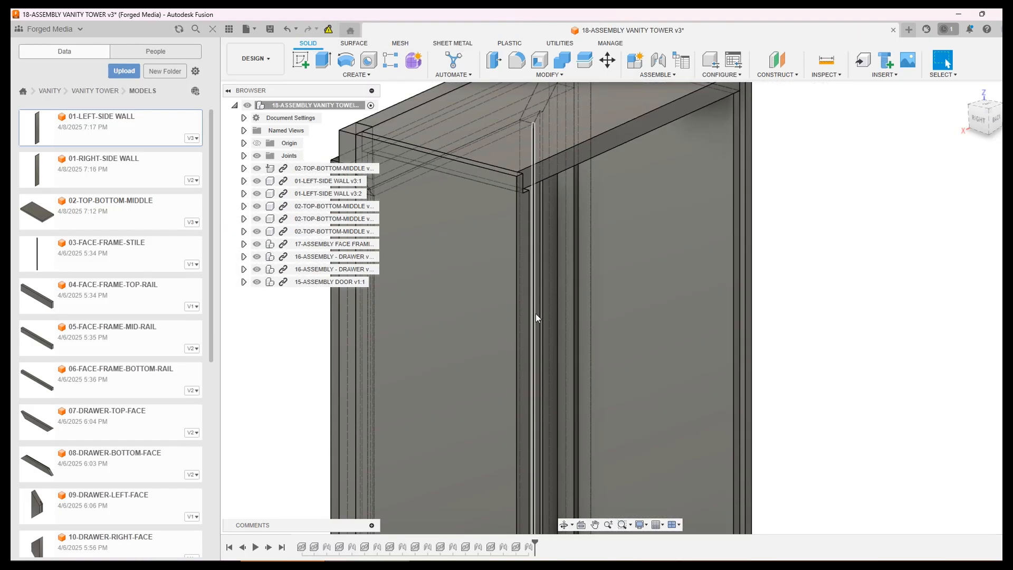
Examine both side walls in the assembly and toggle the first left wall instance's visibility to identify which side it occupies
{"action": "scroll", "coordinate": [622, 296], "scroll_direction": "up", "scroll_amount": 2}
{"action": "scroll", "coordinate": [622, 298], "scroll_direction": "down", "scroll_amount": 5}
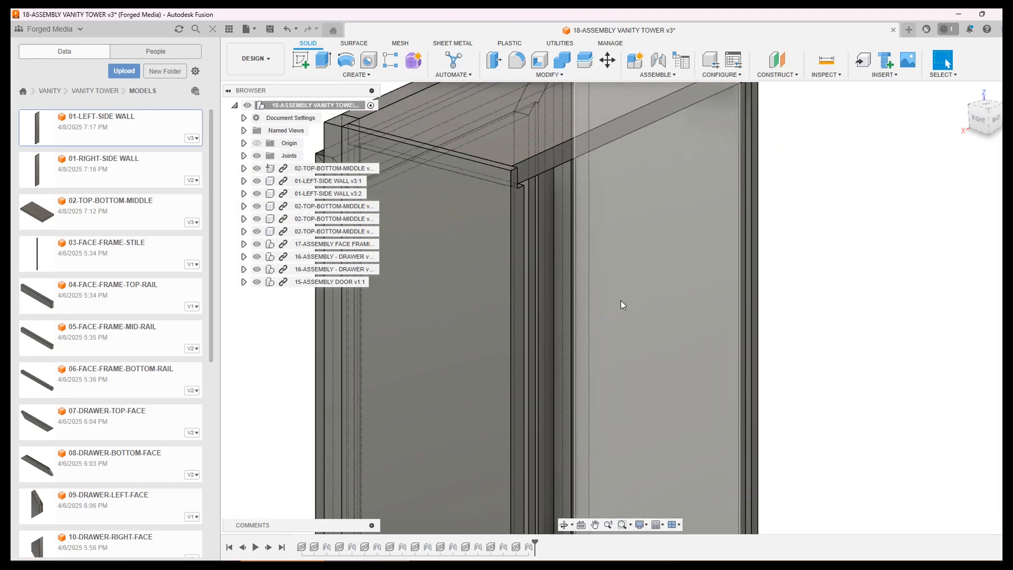
{"action": "middle_click_drag", "start_coordinate": [680, 331], "coordinate": [649, 375], "text": "shift"}
{"action": "scroll", "coordinate": [667, 370], "scroll_direction": "up", "scroll_amount": 3}
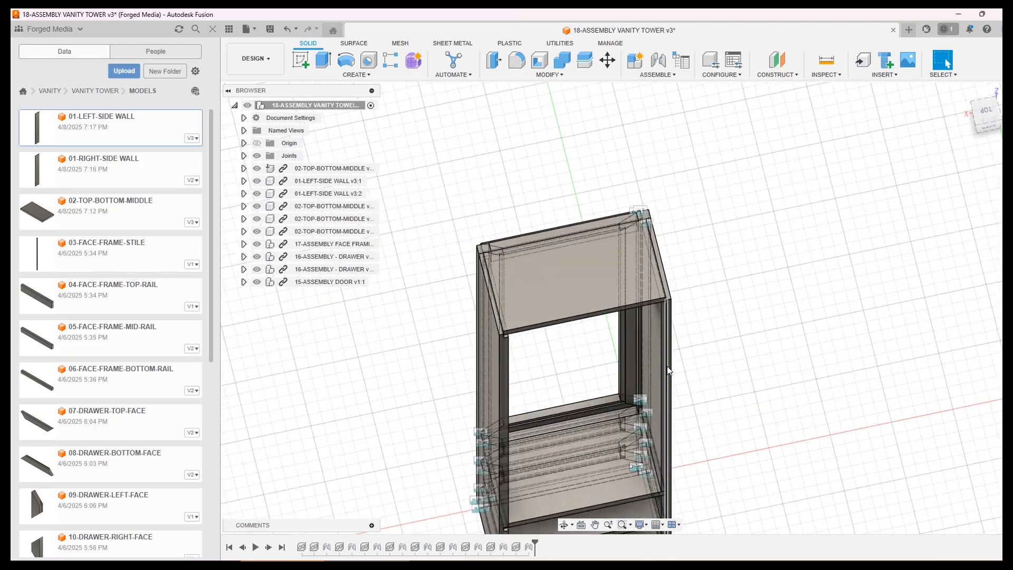
{"action": "scroll", "coordinate": [668, 370], "scroll_direction": "up", "scroll_amount": 2}
{"action": "left_click", "coordinate": [658, 311]}
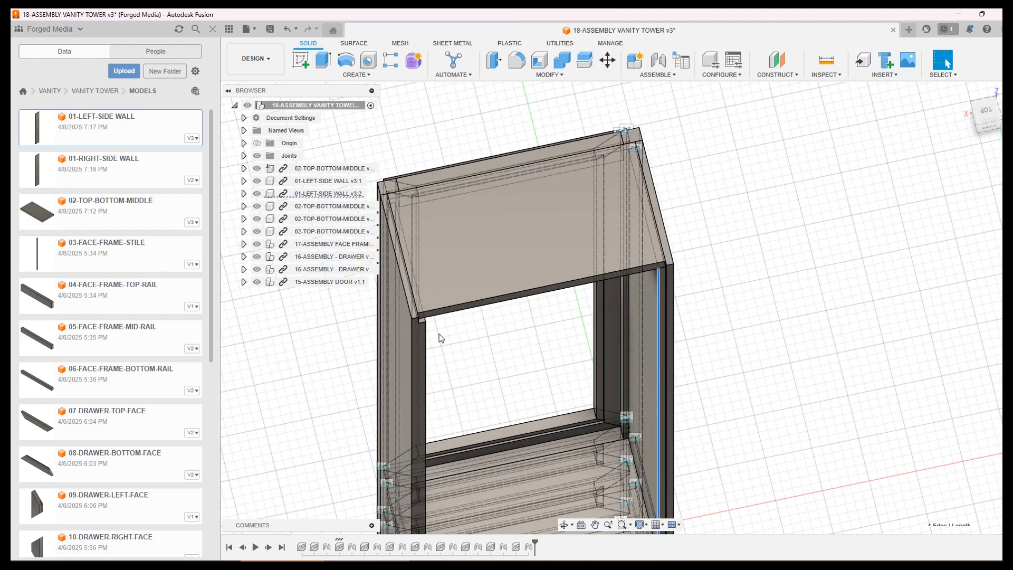
{"action": "left_click", "coordinate": [417, 354]}
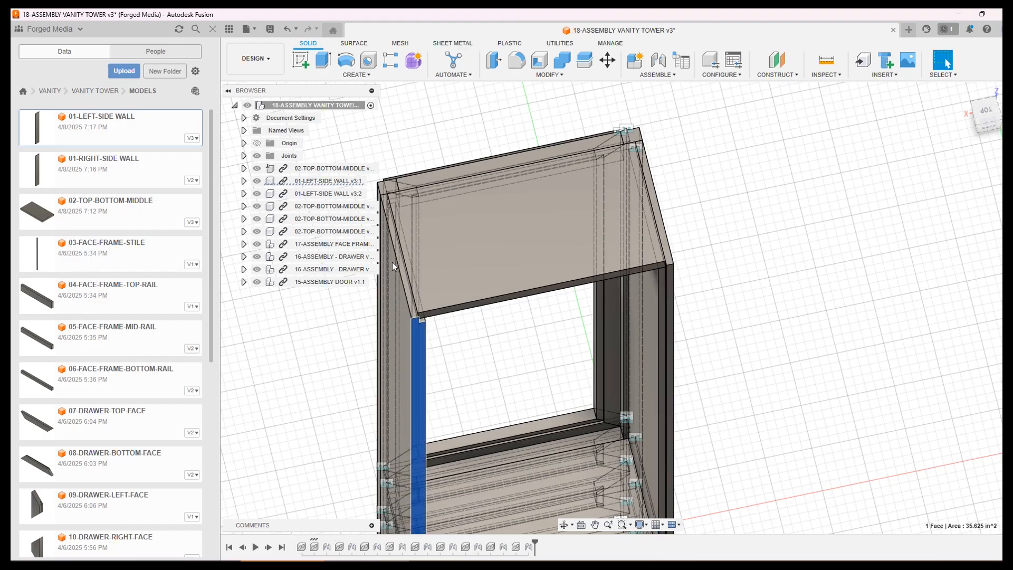
{"action": "left_click", "coordinate": [258, 181]}
{"action": "left_click", "coordinate": [257, 181]}
Replace the first 01-LEFT-SIDE WALL instance with 01-RIGHT-SIDE WALL from the MODELS folder, leaving Replace All Instances off
{"action": "right_click", "coordinate": [309, 182]}
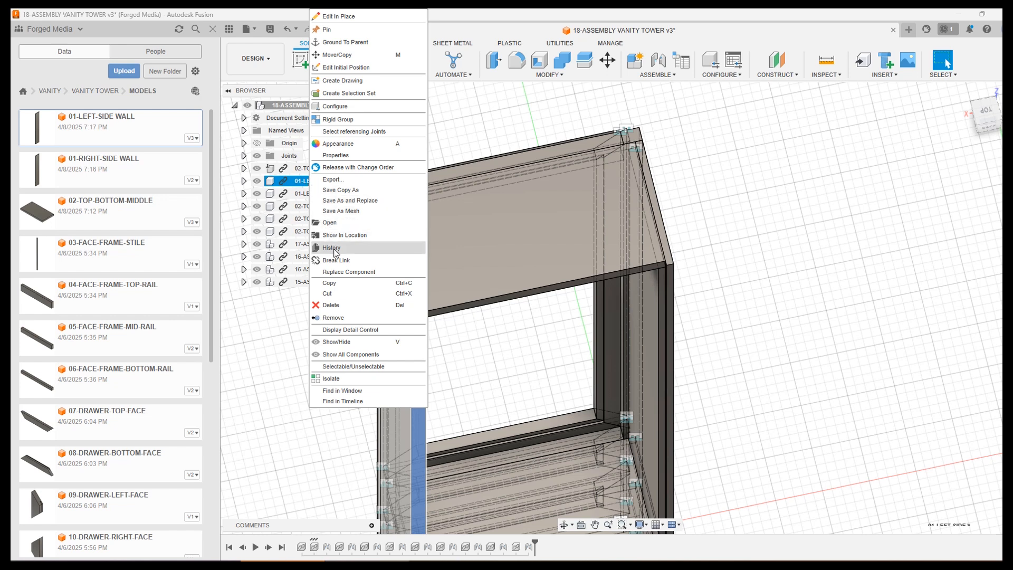
{"action": "left_click", "coordinate": [335, 271]}
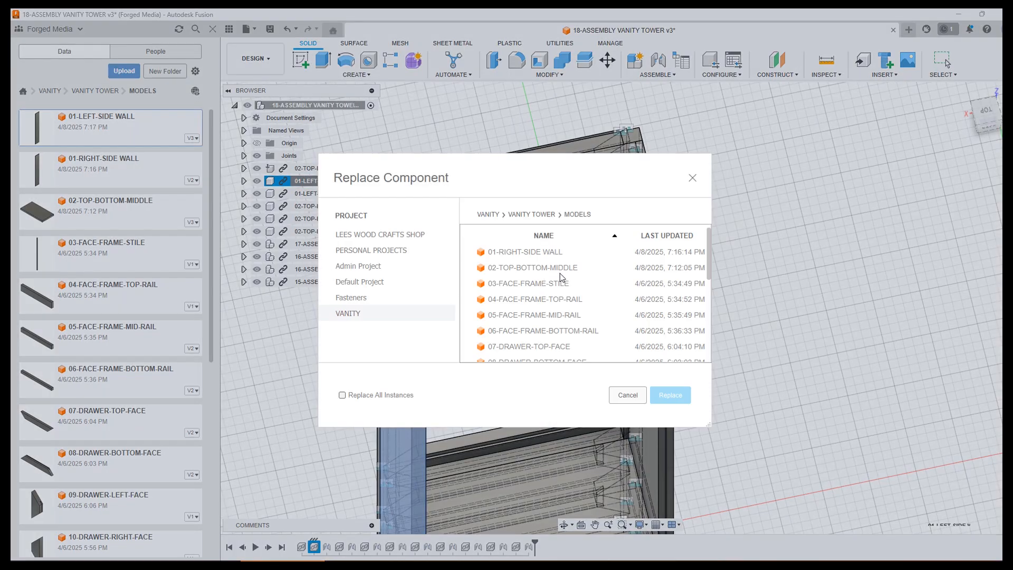
{"action": "scroll", "coordinate": [563, 277], "scroll_direction": "down", "scroll_amount": 1}
{"action": "scroll", "coordinate": [573, 277], "scroll_direction": "up", "scroll_amount": 1}
{"action": "left_click", "coordinate": [519, 253]}
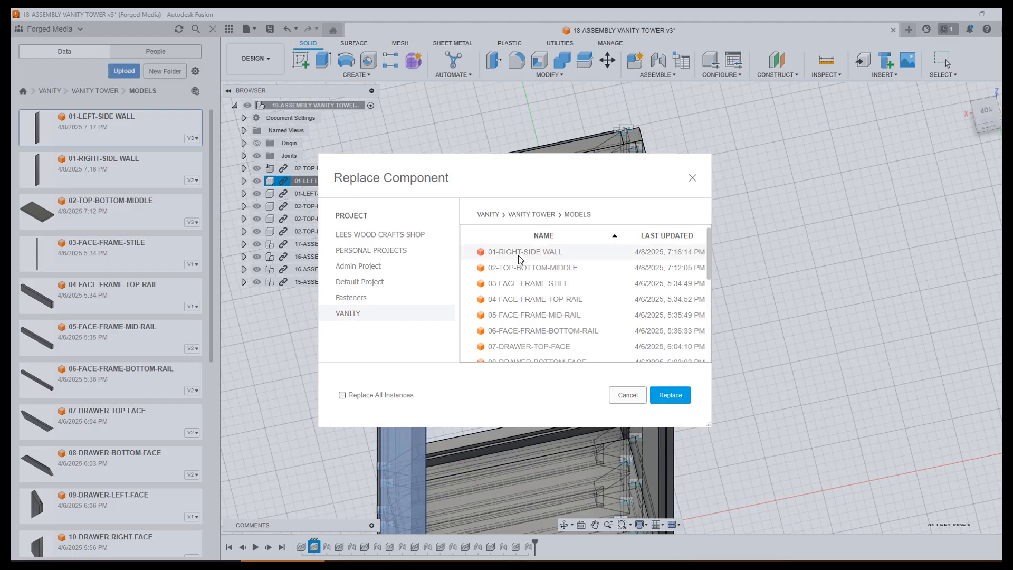
{"action": "left_click", "coordinate": [679, 396]}
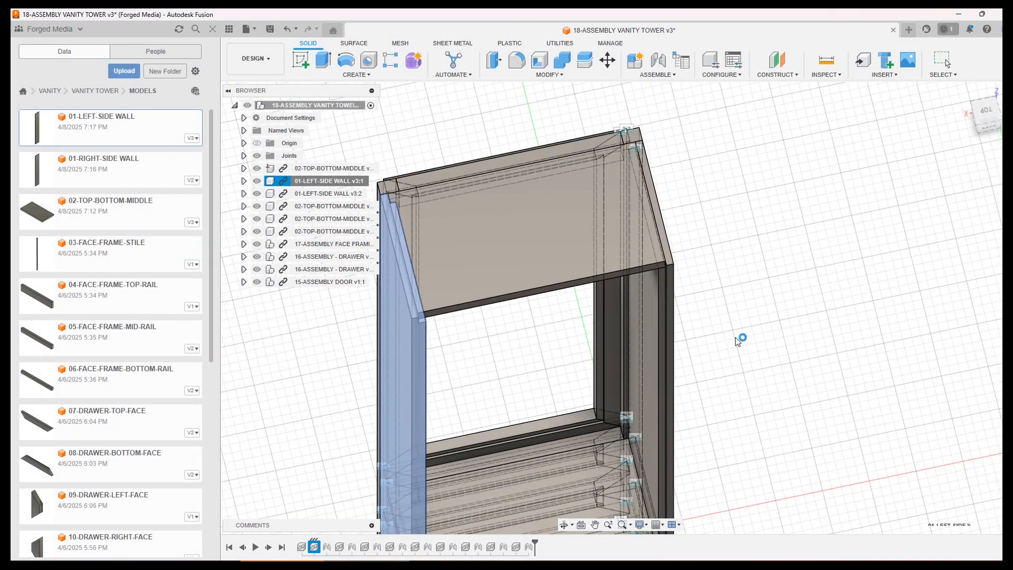
Inspect the replaced side wall's fit and rabbet orientation along the full height of the tower
{"action": "middle_click_drag", "start_coordinate": [506, 349], "coordinate": [558, 317], "text": "shift"}
{"action": "scroll", "coordinate": [558, 320], "scroll_direction": "up", "scroll_amount": 3}
{"action": "scroll", "coordinate": [575, 344], "scroll_direction": "down", "scroll_amount": 4}
{"action": "middle_click_drag", "start_coordinate": [634, 388], "coordinate": [585, 192]}
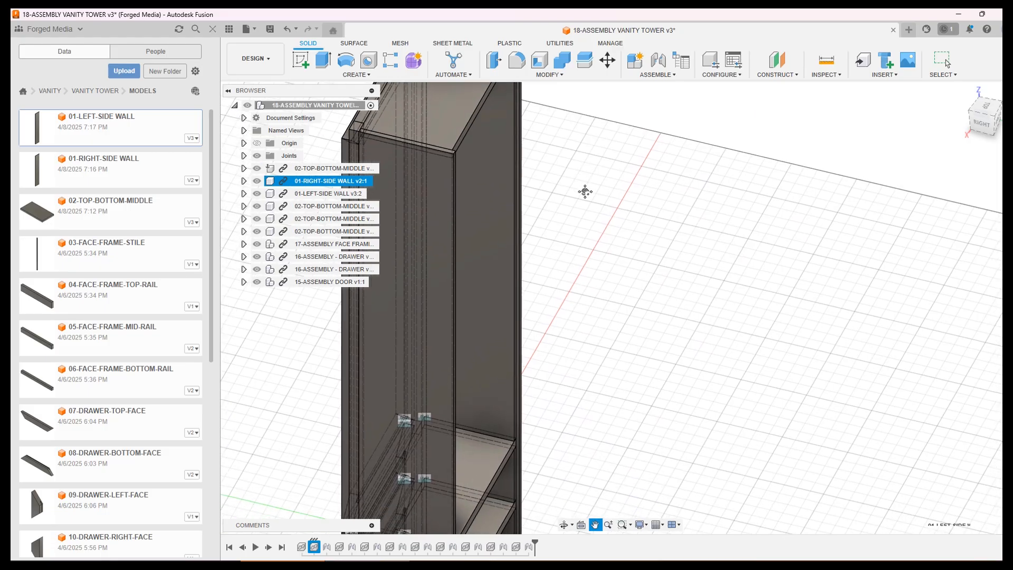
{"action": "scroll", "coordinate": [573, 294], "scroll_direction": "up", "scroll_amount": 3}
{"action": "scroll", "coordinate": [563, 316], "scroll_direction": "down", "scroll_amount": 5}
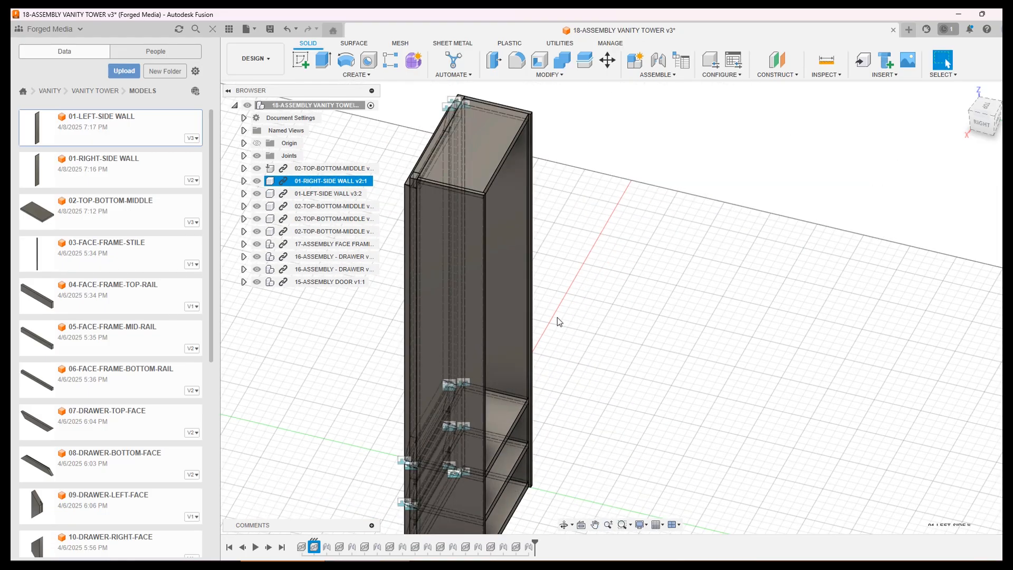
{"action": "scroll", "coordinate": [597, 177], "scroll_direction": "up", "scroll_amount": 3}
{"action": "middle_click_drag", "start_coordinate": [576, 220], "coordinate": [639, 330]}
{"action": "mouse_move", "coordinate": [602, 291]}
{"action": "middle_mouse_down", "text": "shift"}
{"action": "mouse_move", "coordinate": [464, 292]}
{"action": "mouse_move", "coordinate": [459, 303]}
{"action": "mouse_move", "coordinate": [472, 315]}
{"action": "mouse_move", "coordinate": [596, 324]}
{"action": "mouse_move", "coordinate": [606, 278]}
{"action": "middle_mouse_up", "text": "shift"}
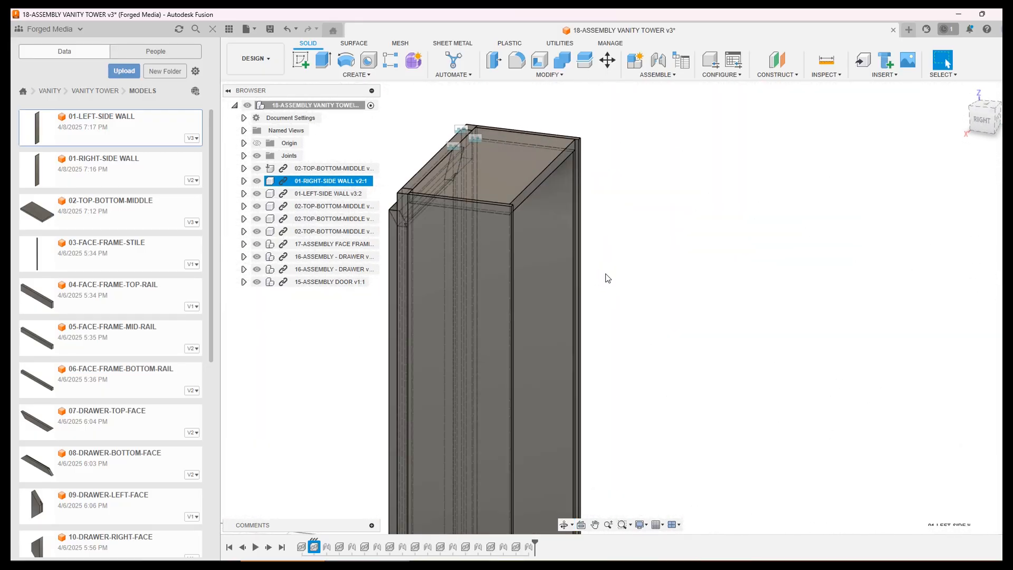
{"action": "scroll", "coordinate": [606, 278], "scroll_direction": "up", "scroll_amount": 2}
{"action": "scroll", "coordinate": [605, 280], "scroll_direction": "down", "scroll_amount": 4}
{"action": "middle_click_drag", "start_coordinate": [602, 315], "coordinate": [550, 177]}
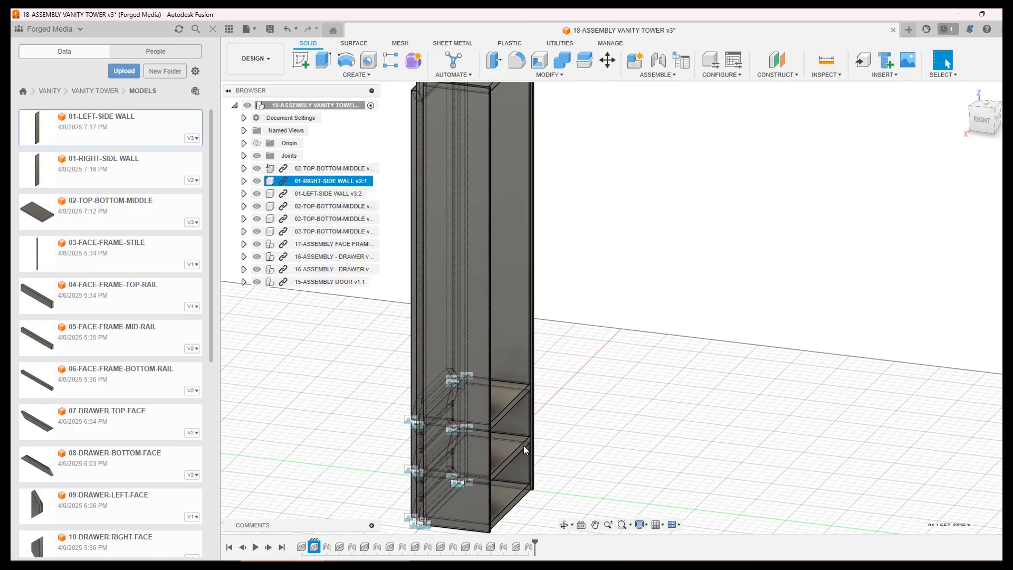
{"action": "scroll", "coordinate": [549, 323], "scroll_direction": "down", "scroll_amount": 1}
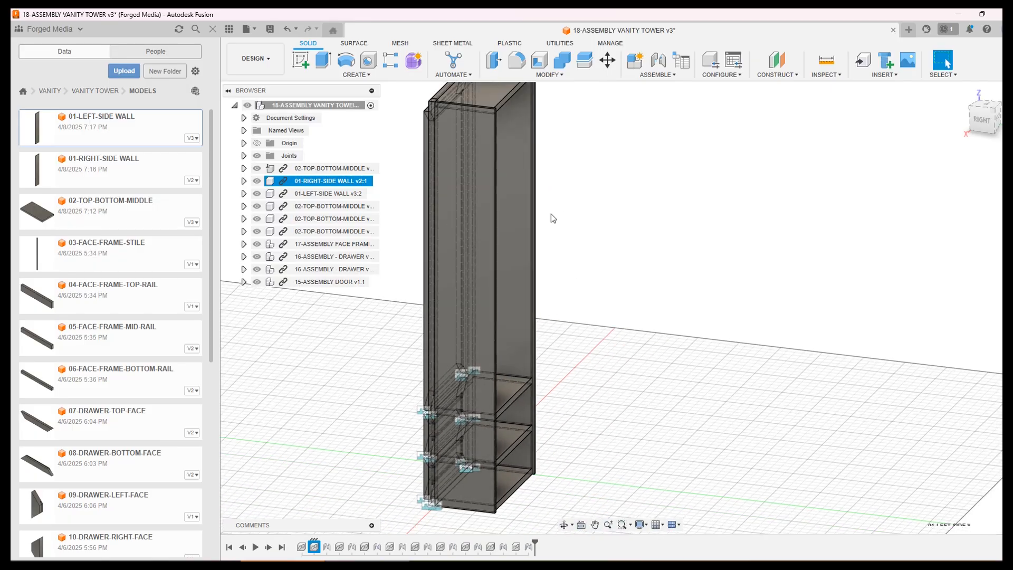
{"action": "middle_click_drag", "start_coordinate": [551, 214], "coordinate": [554, 334]}
{"action": "scroll", "coordinate": [506, 186], "scroll_direction": "up", "scroll_amount": 5}
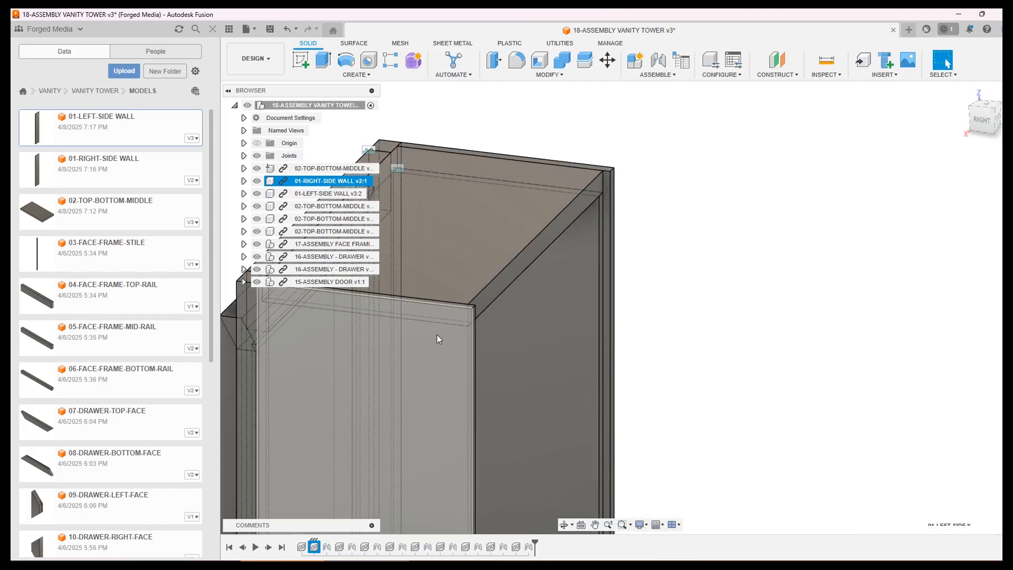
Inspect the tower's top corners and side wall rabbets from the front, above and behind, and the assembly as a whole
{"action": "middle_click_drag", "start_coordinate": [542, 323], "coordinate": [721, 257], "text": "shift"}
{"action": "middle_click_drag", "start_coordinate": [733, 192], "coordinate": [479, 238]}
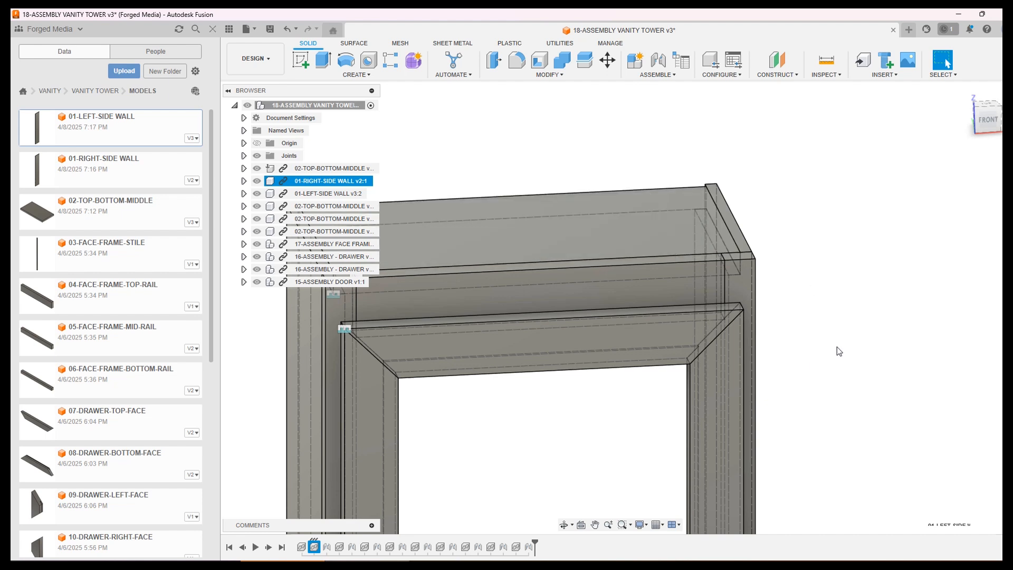
{"action": "scroll", "coordinate": [816, 323], "scroll_direction": "down", "scroll_amount": 3}
{"action": "middle_click_drag", "start_coordinate": [814, 318], "coordinate": [758, 349], "text": "shift"}
{"action": "middle_click_drag", "start_coordinate": [922, 268], "coordinate": [644, 411]}
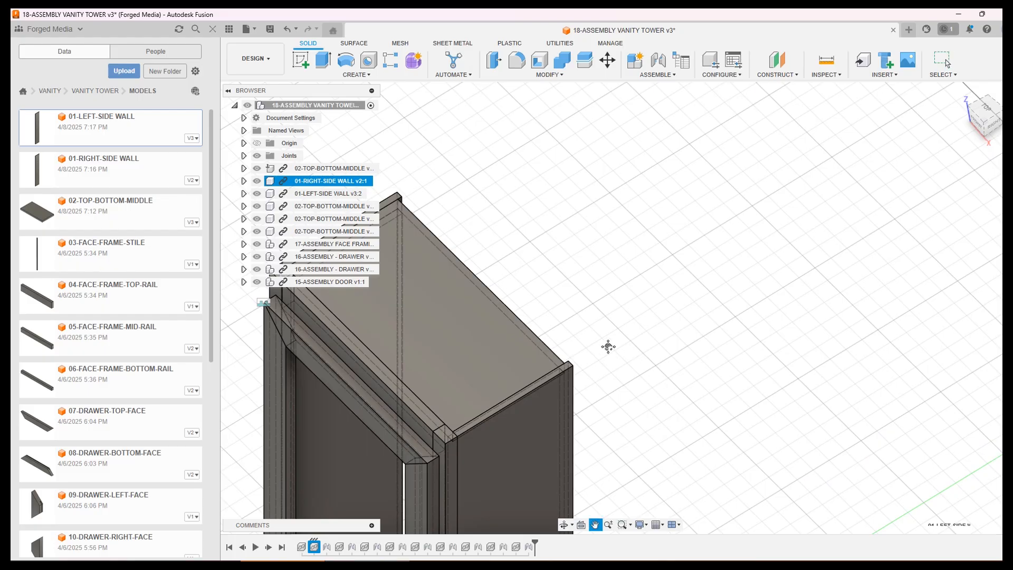
{"action": "middle_click_drag", "start_coordinate": [608, 346], "coordinate": [561, 333]}
{"action": "middle_click_drag", "start_coordinate": [640, 319], "coordinate": [574, 320], "text": "shift"}
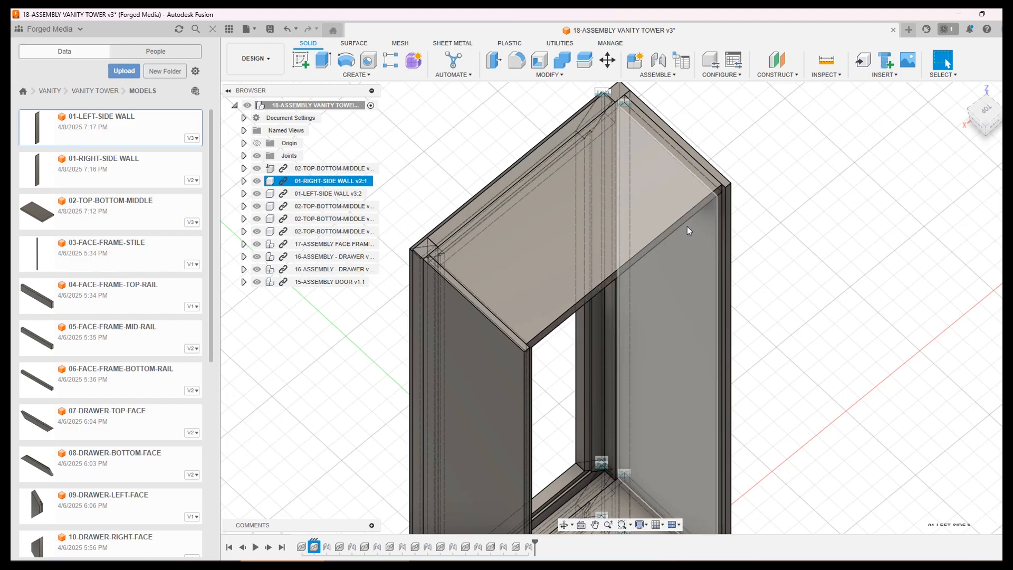
{"action": "scroll", "coordinate": [711, 304], "scroll_direction": "up", "scroll_amount": 3}
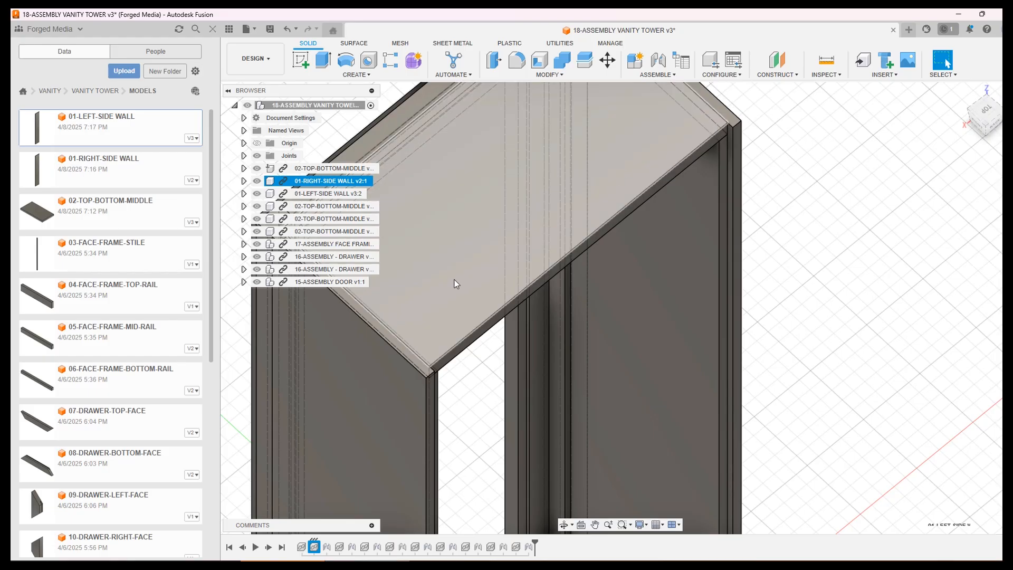
{"action": "scroll", "coordinate": [525, 323], "scroll_direction": "up", "scroll_amount": 4}
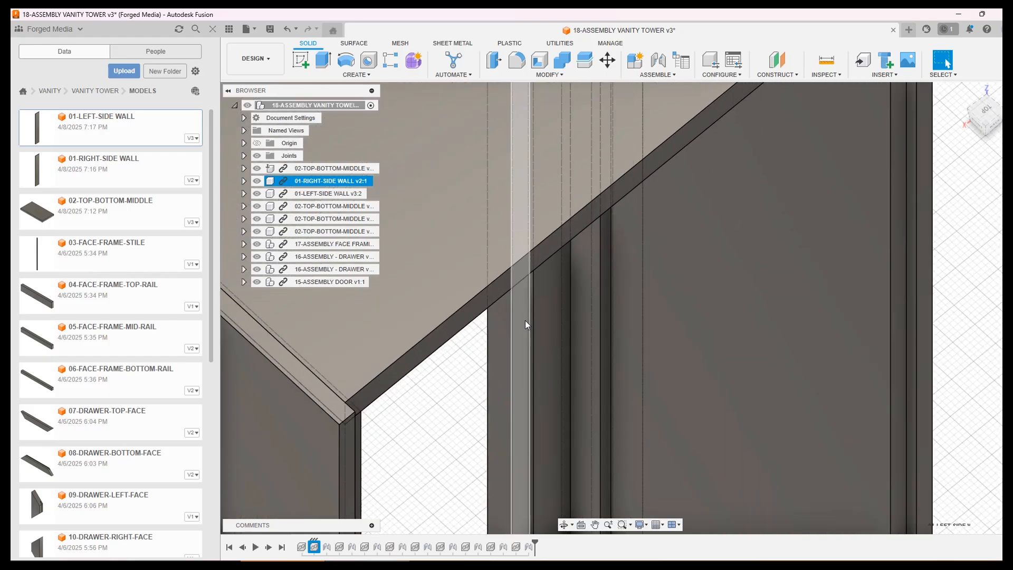
{"action": "scroll", "coordinate": [524, 321], "scroll_direction": "down", "scroll_amount": 5}
{"action": "scroll", "coordinate": [536, 347], "scroll_direction": "down", "scroll_amount": 5}
{"action": "middle_click_drag", "start_coordinate": [551, 370], "coordinate": [665, 397], "text": "shift"}
{"action": "scroll", "coordinate": [667, 280], "scroll_direction": "down", "scroll_amount": 6}
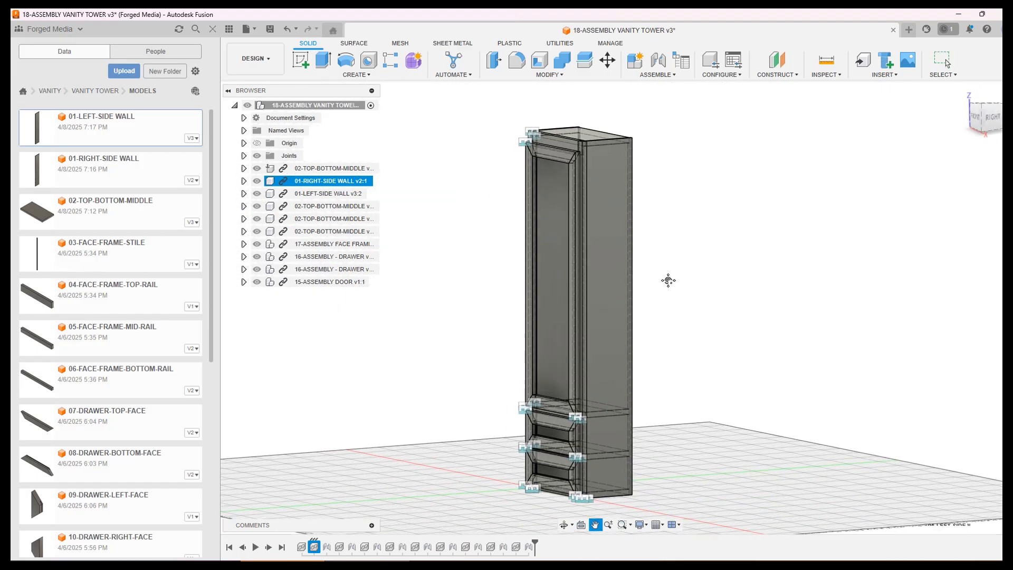
{"action": "scroll", "coordinate": [637, 299], "scroll_direction": "up", "scroll_amount": 5}
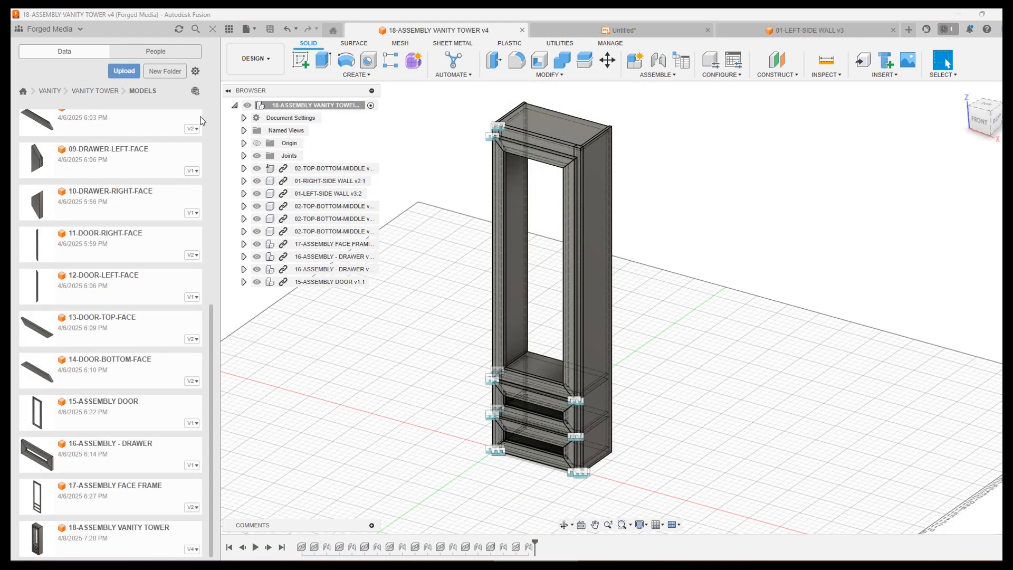
Create a new manual drawing from the 01-LEFT-SIDE WALL design, using Full Assembly contents and the TITLE BLOCK template
{"action": "left_click", "coordinate": [212, 124]}
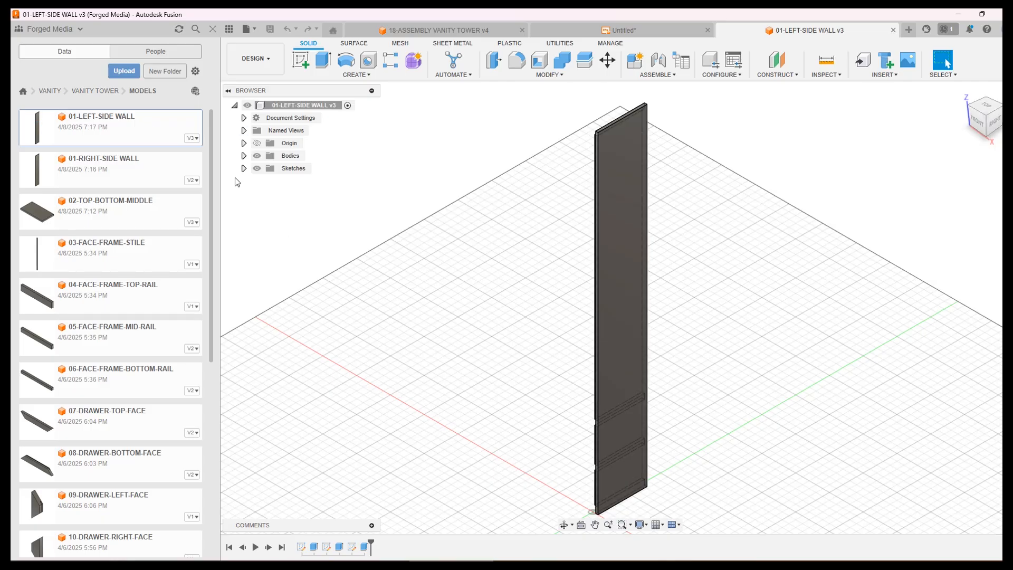
{"action": "left_click", "coordinate": [266, 72]}
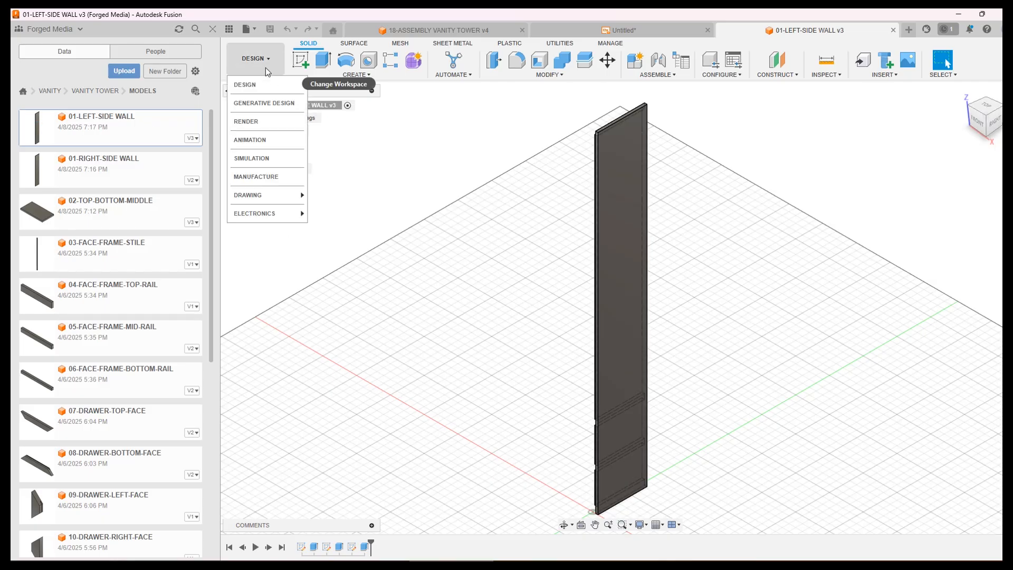
{"action": "mouse_move", "coordinate": [264, 194]}
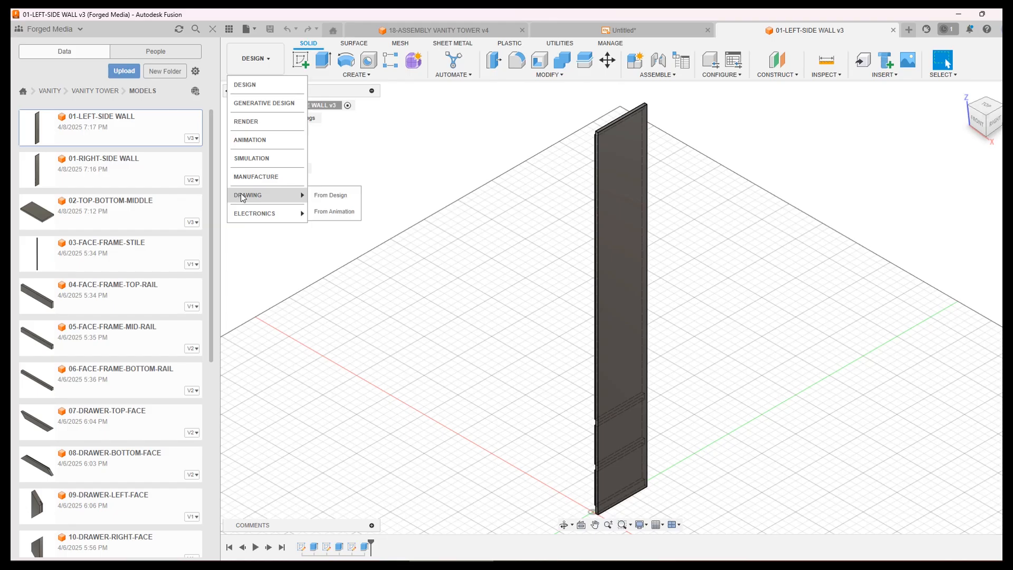
{"action": "left_click", "coordinate": [333, 204]}
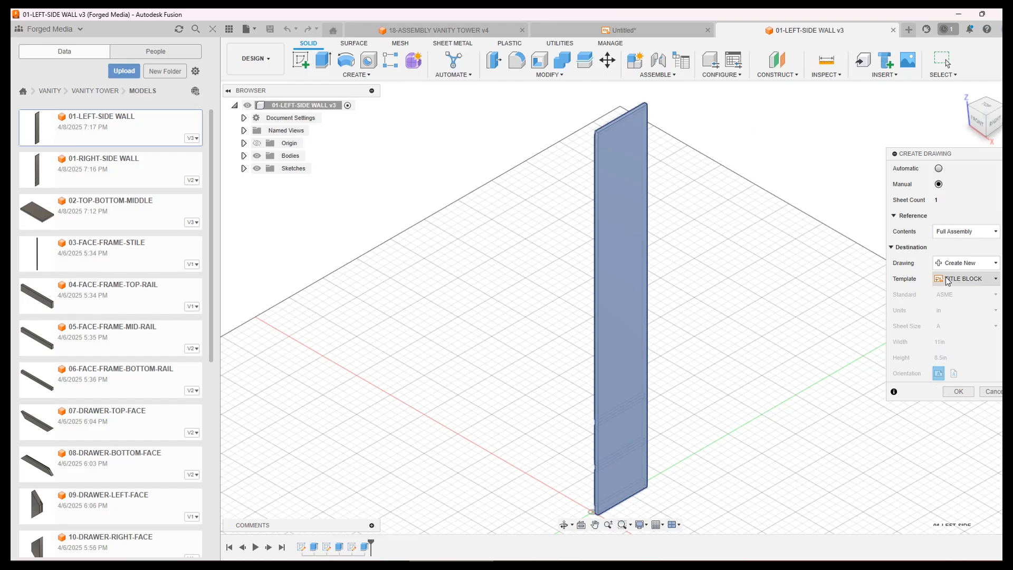
{"action": "left_click", "coordinate": [958, 392]}
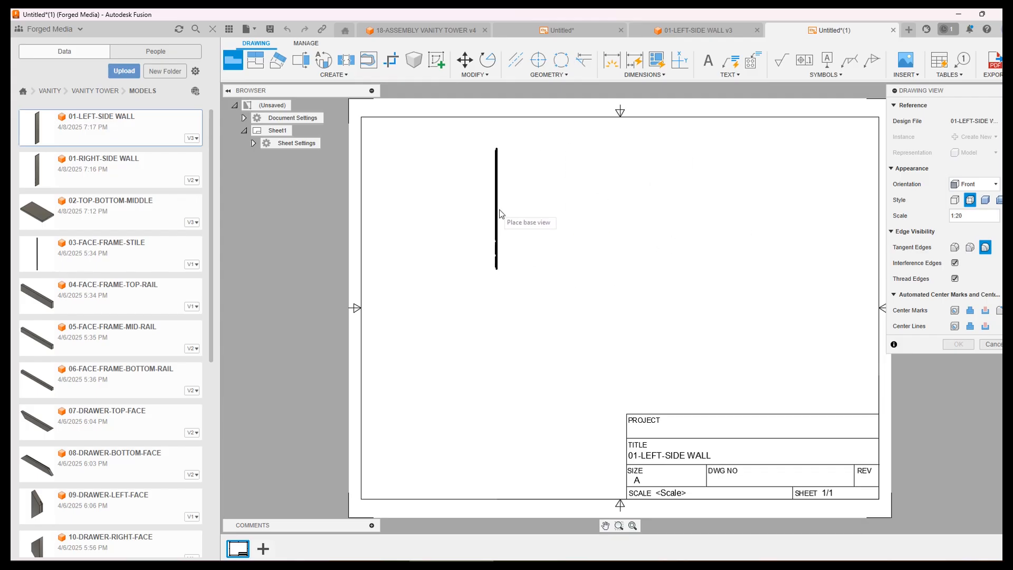
Try the TOP, RIGHT, HOME and FRONT named views, and the Back, Front and Right orientations, for the base view
{"action": "left_click", "coordinate": [955, 184]}
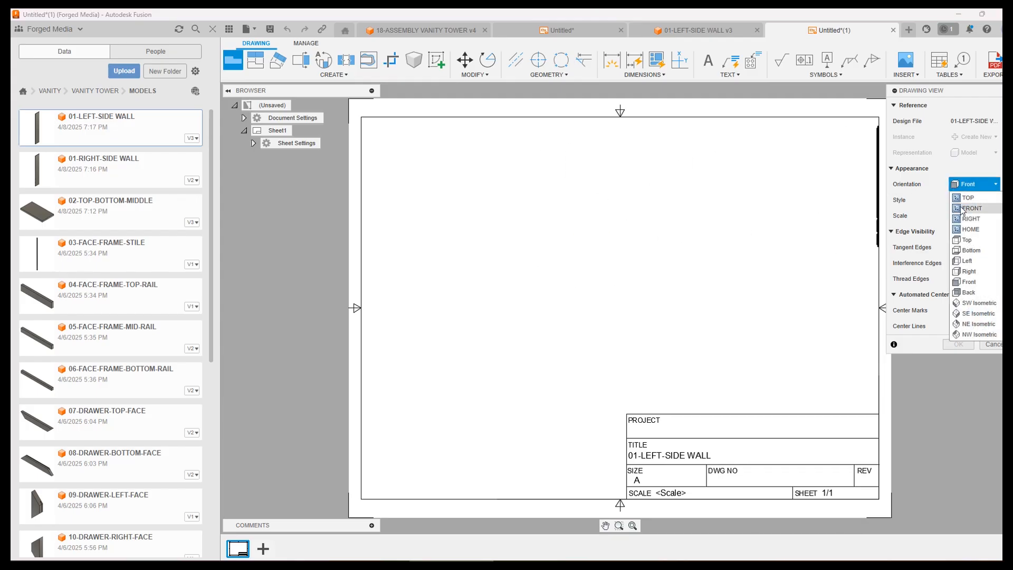
{"action": "left_click", "coordinate": [963, 202]}
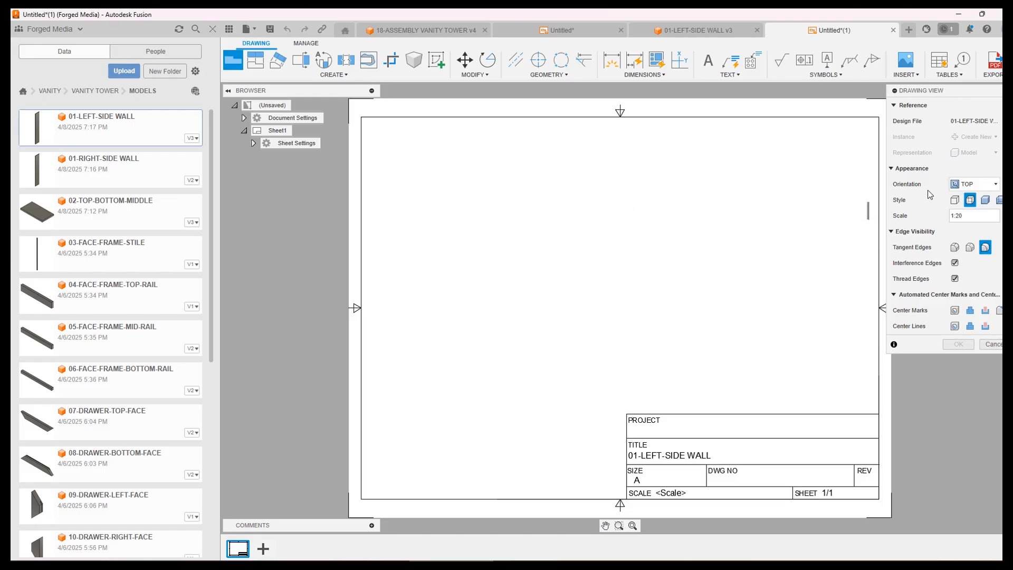
{"action": "left_click", "coordinate": [974, 184]}
{"action": "left_click", "coordinate": [974, 219]}
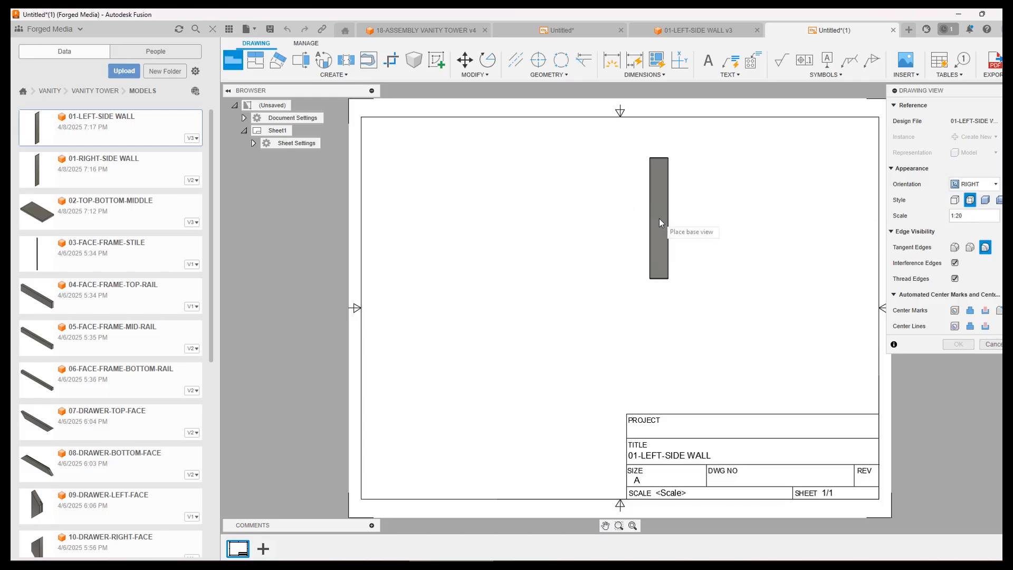
{"action": "left_click", "coordinate": [967, 184]}
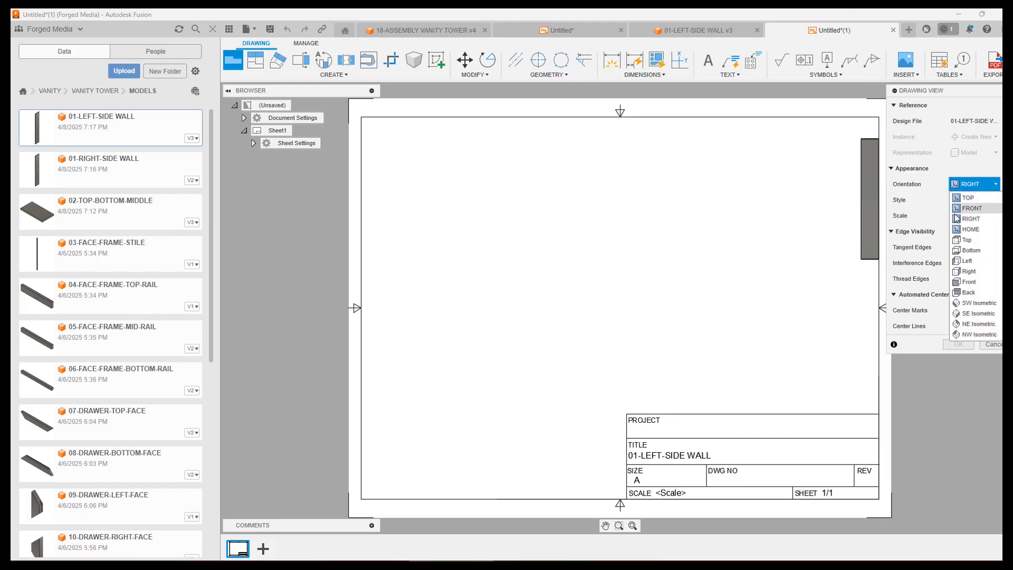
{"action": "left_click", "coordinate": [971, 230]}
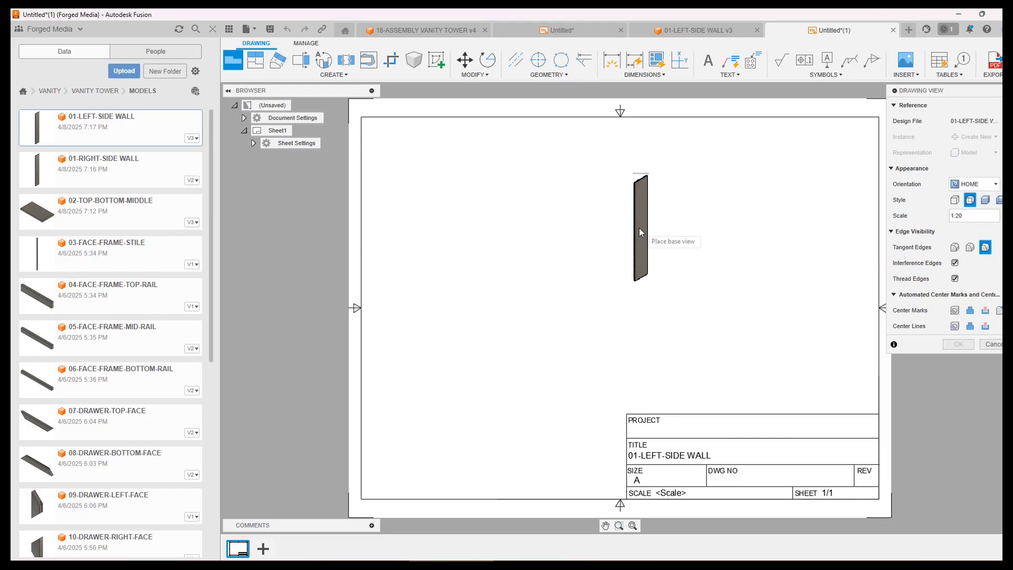
{"action": "left_click", "coordinate": [962, 185]}
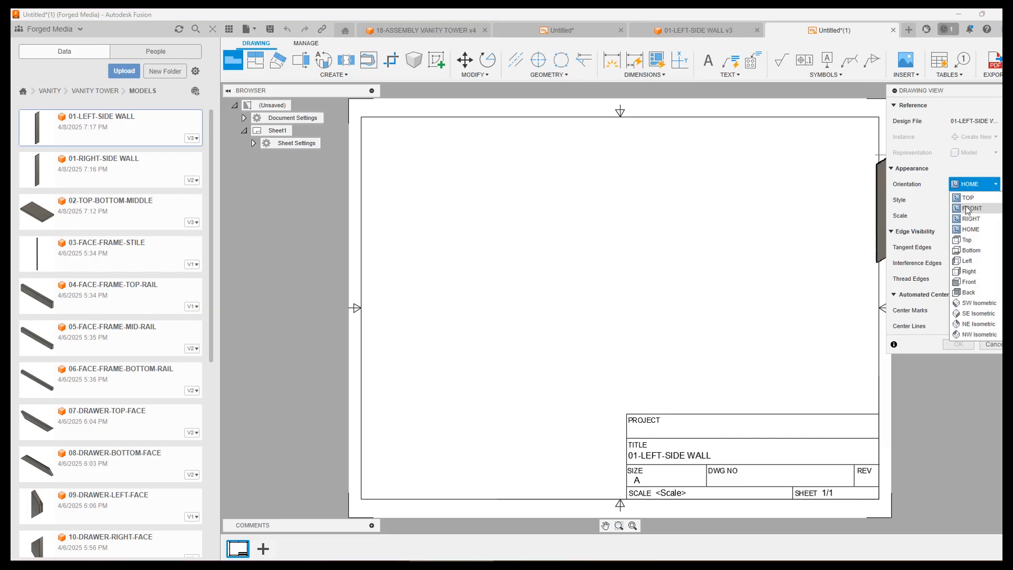
{"action": "left_click", "coordinate": [971, 208]}
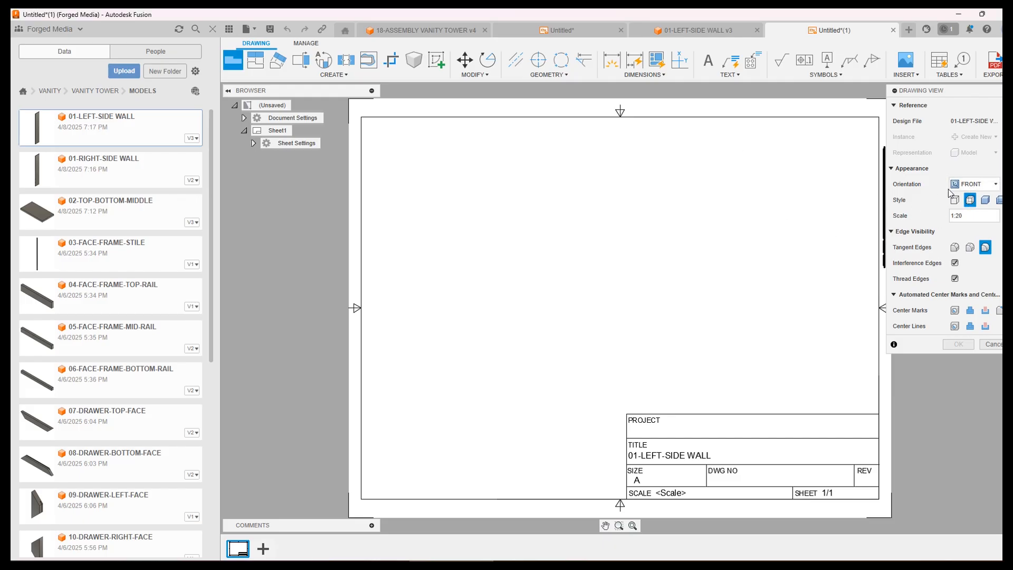
{"action": "left_click", "coordinate": [965, 184]}
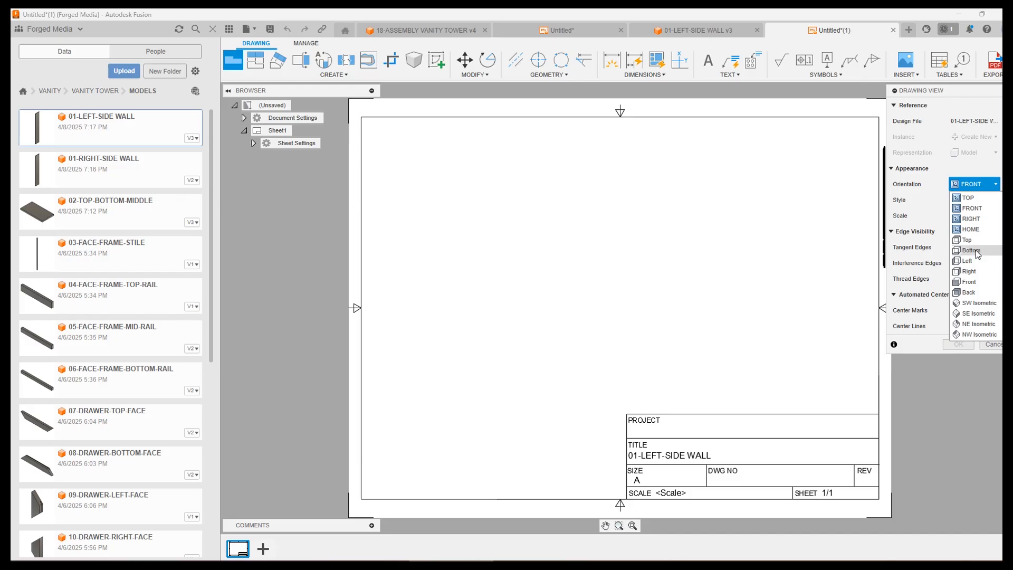
{"action": "left_click", "coordinate": [970, 292]}
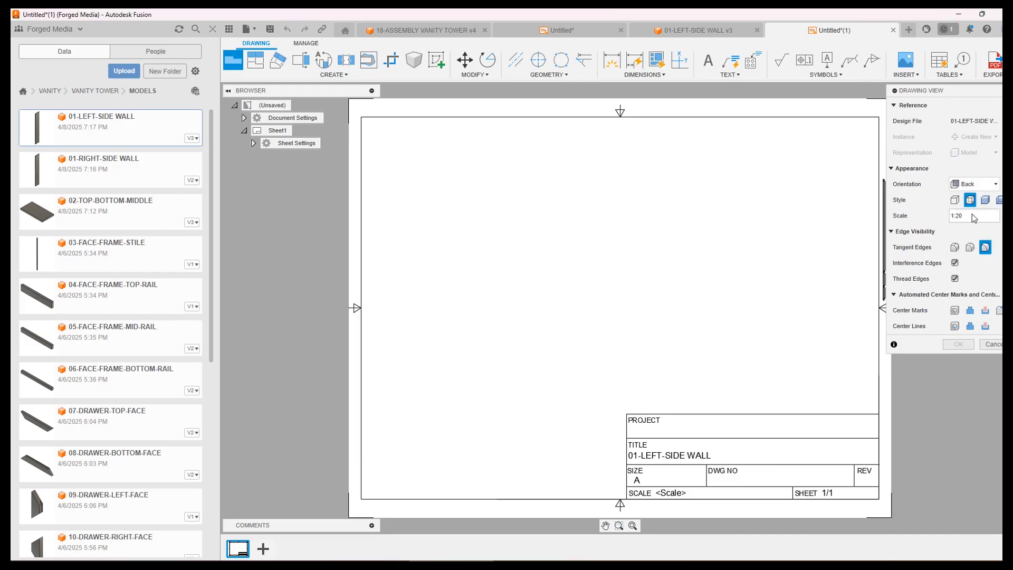
{"action": "left_click", "coordinate": [976, 184]}
{"action": "left_click", "coordinate": [970, 280]}
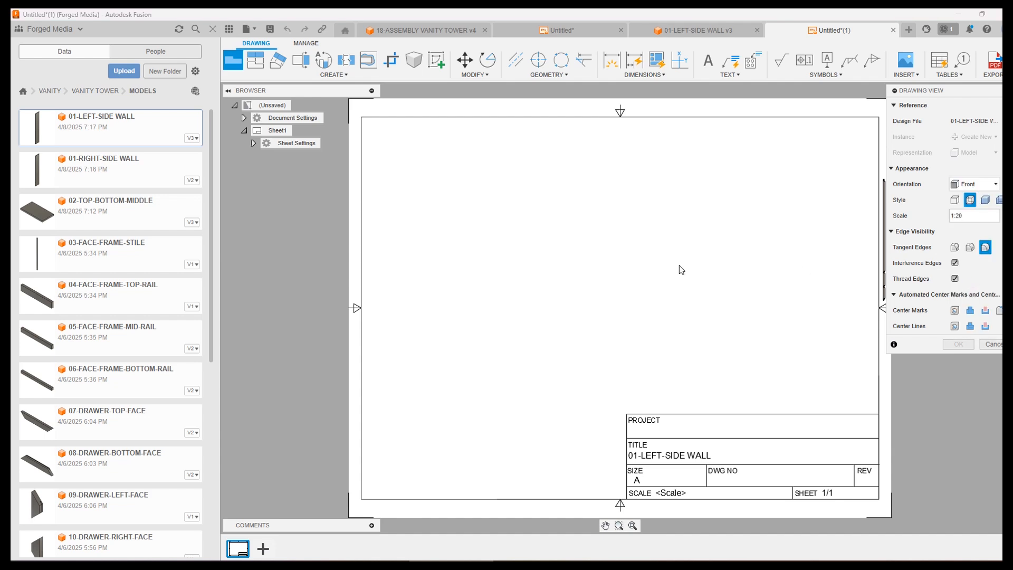
{"action": "left_click", "coordinate": [971, 185]}
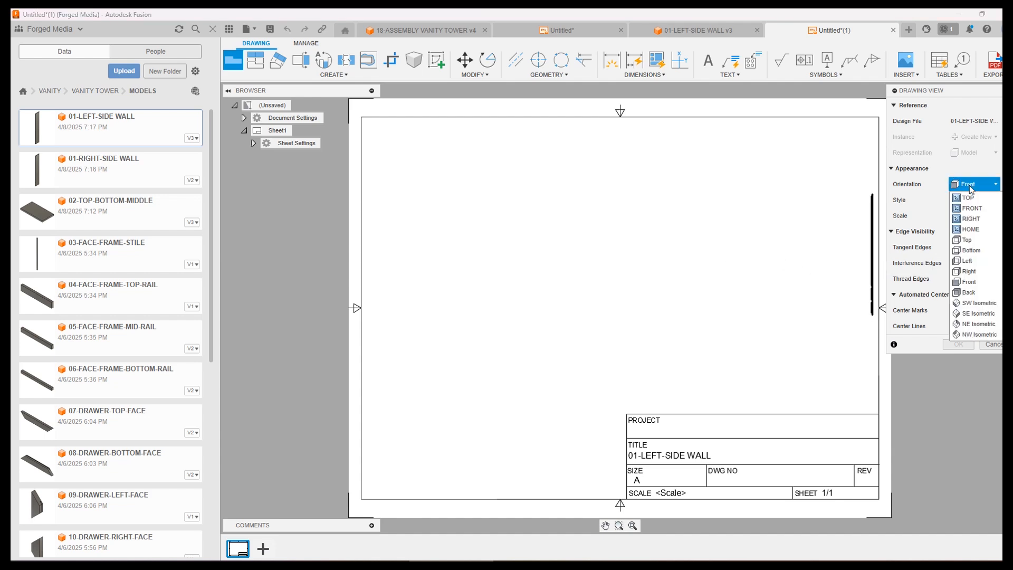
{"action": "left_click", "coordinate": [968, 273]}
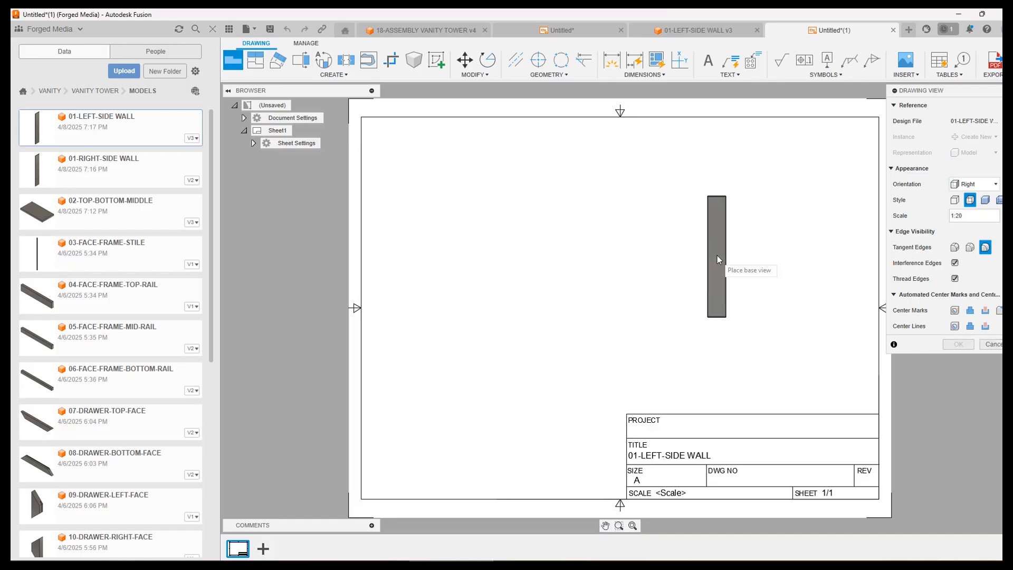
Place the left side wall's base view in Left orientation at 1:8 scale, left of the sheet's centre
{"action": "left_click", "coordinate": [958, 188]}
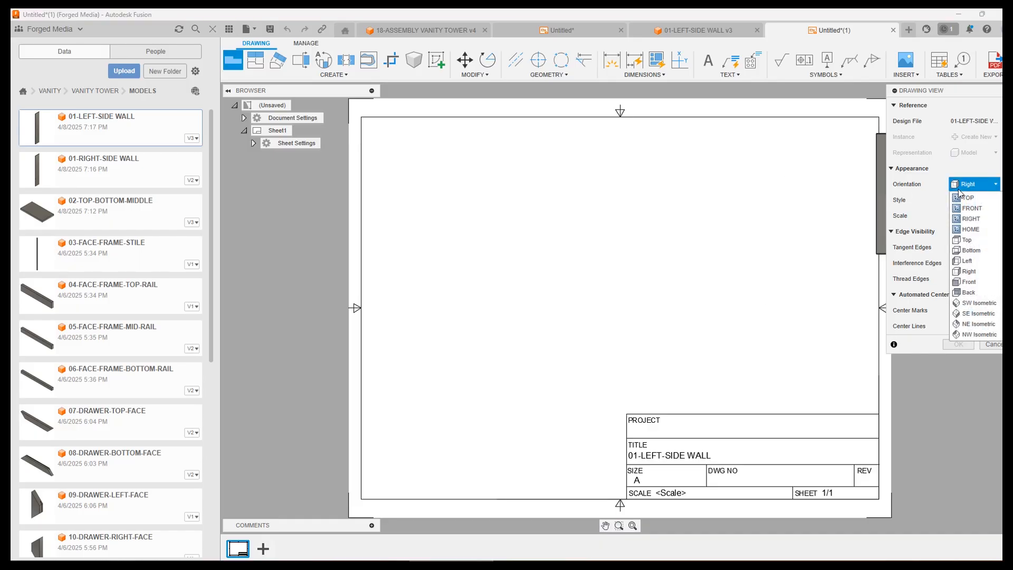
{"action": "left_click", "coordinate": [964, 262]}
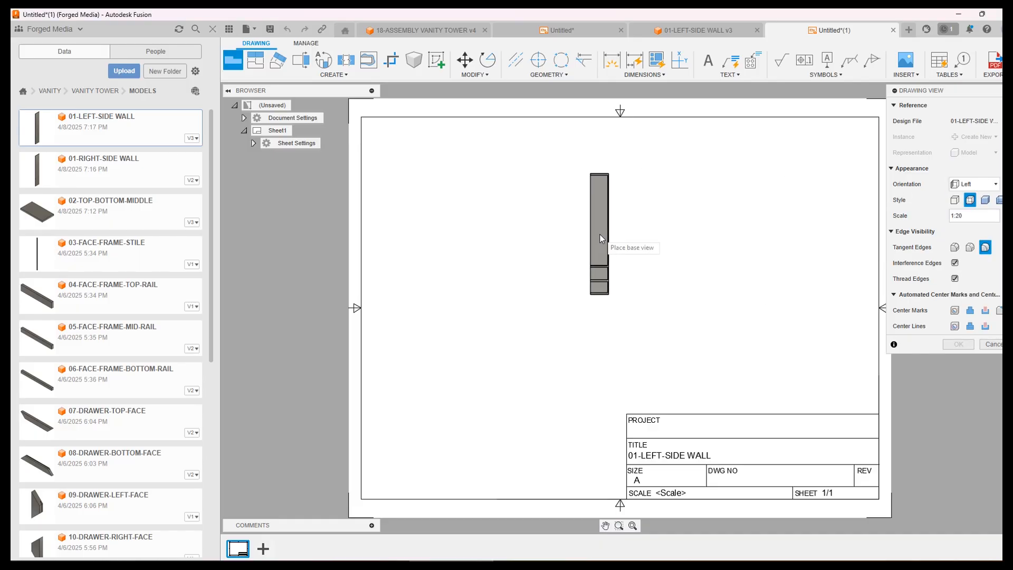
{"action": "left_click", "coordinate": [603, 238]}
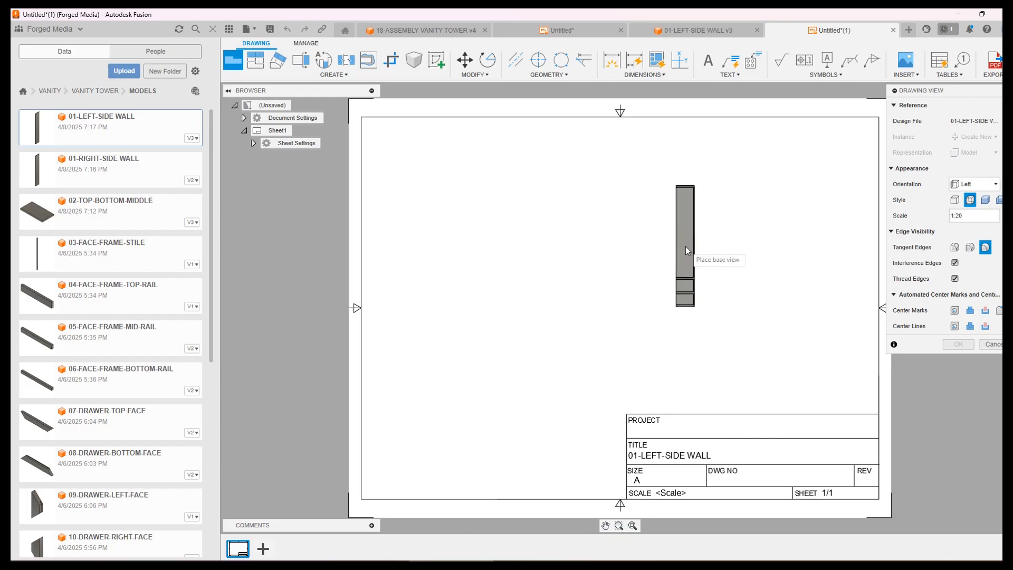
{"action": "left_click", "coordinate": [989, 214]}
{"action": "left_click", "coordinate": [1003, 215]}
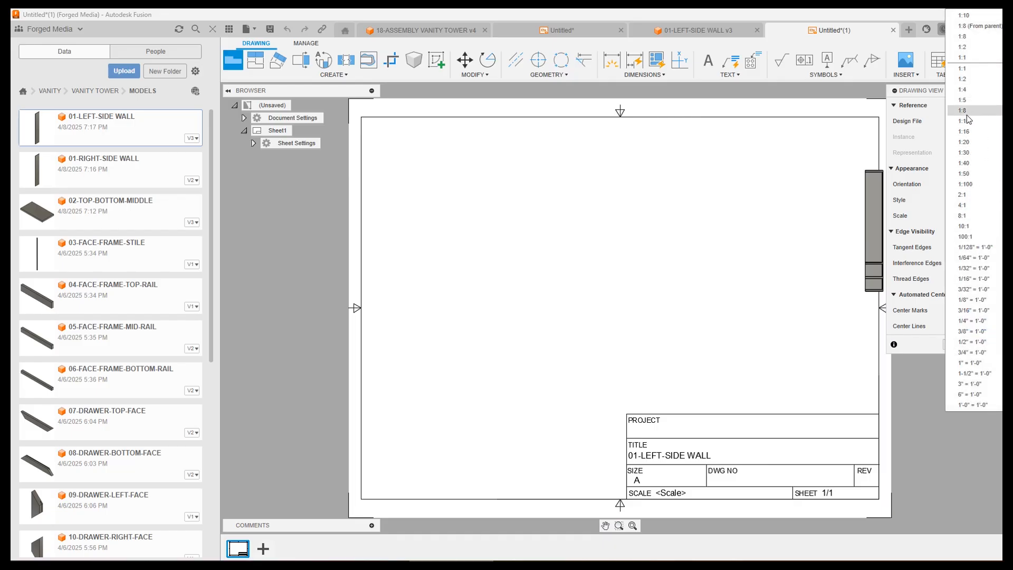
{"action": "left_click", "coordinate": [970, 110]}
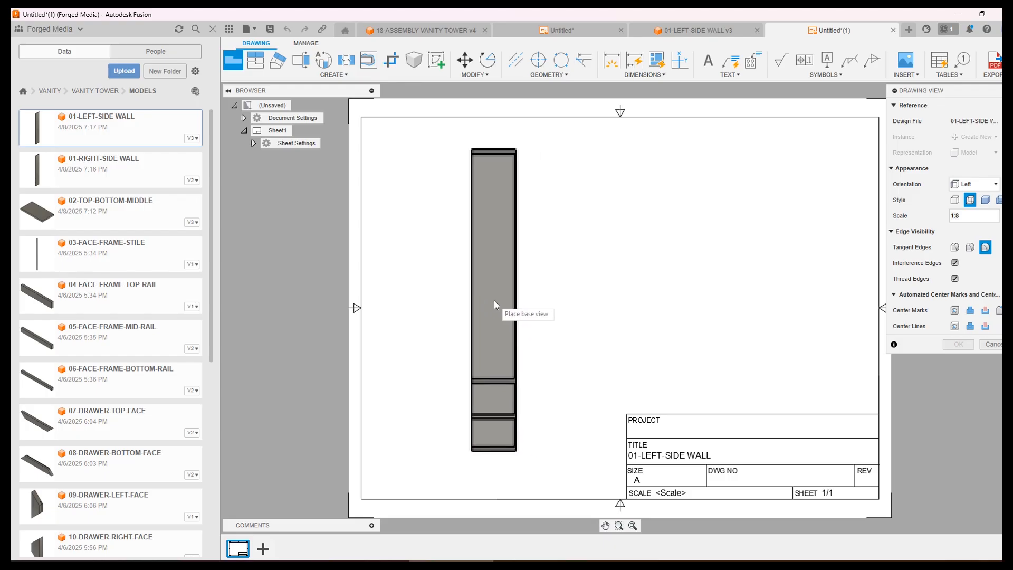
{"action": "left_click", "coordinate": [494, 301]}
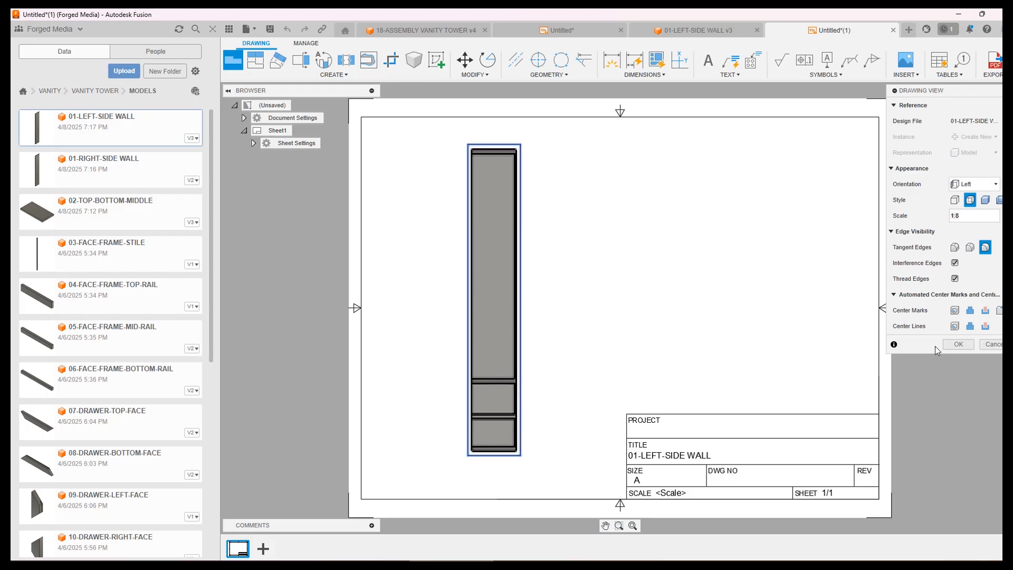
{"action": "left_click", "coordinate": [956, 344]}
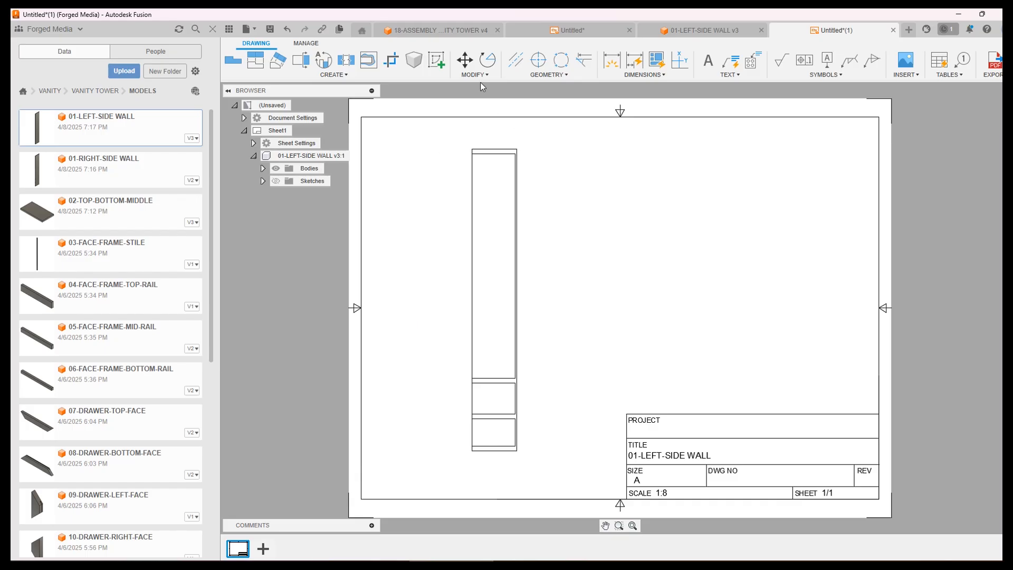
Move the left side wall's base view slightly down and left on the sheet
{"action": "right_click", "coordinate": [510, 152]}
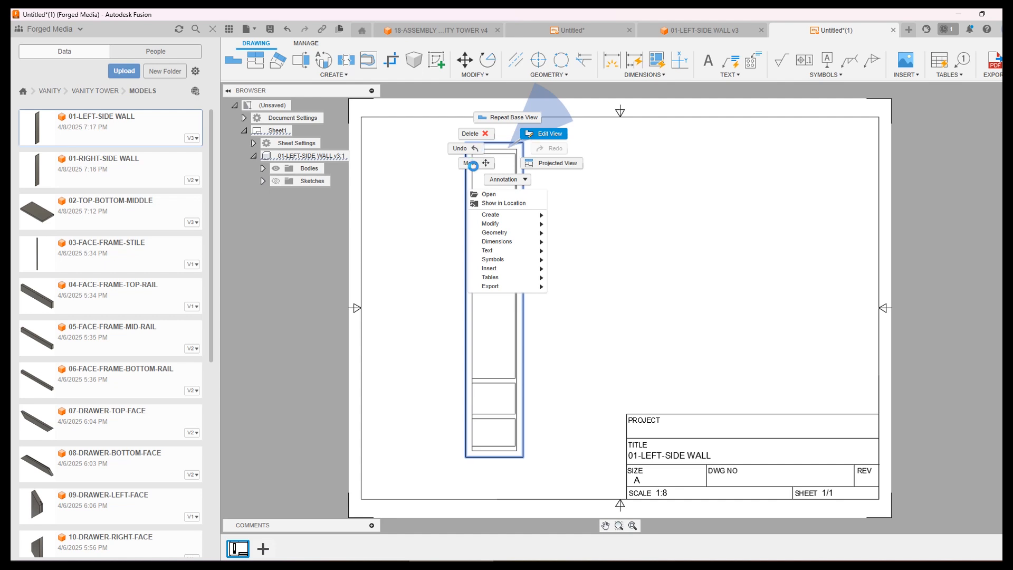
{"action": "left_click", "coordinate": [486, 166]}
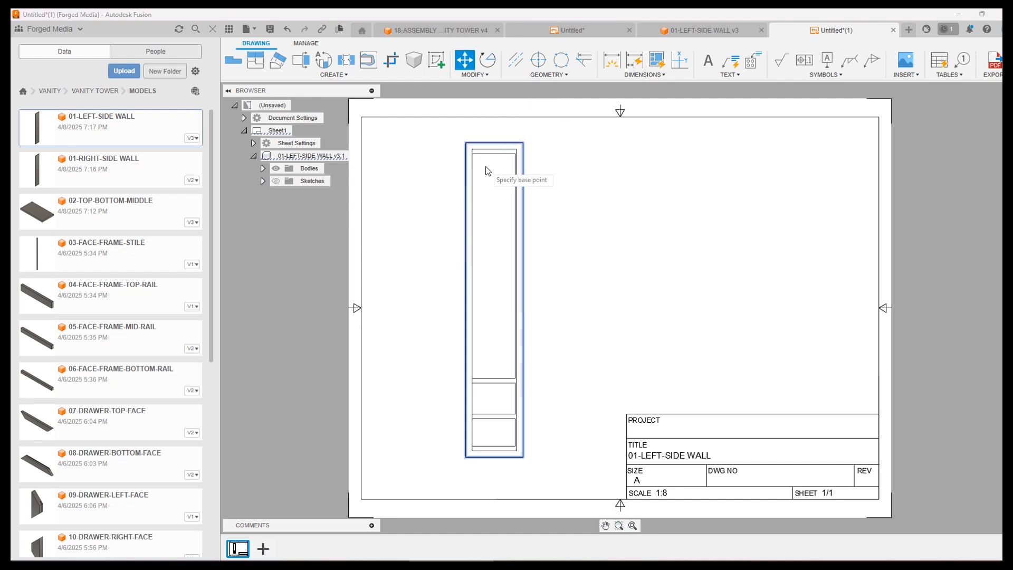
{"action": "left_click", "coordinate": [524, 148]}
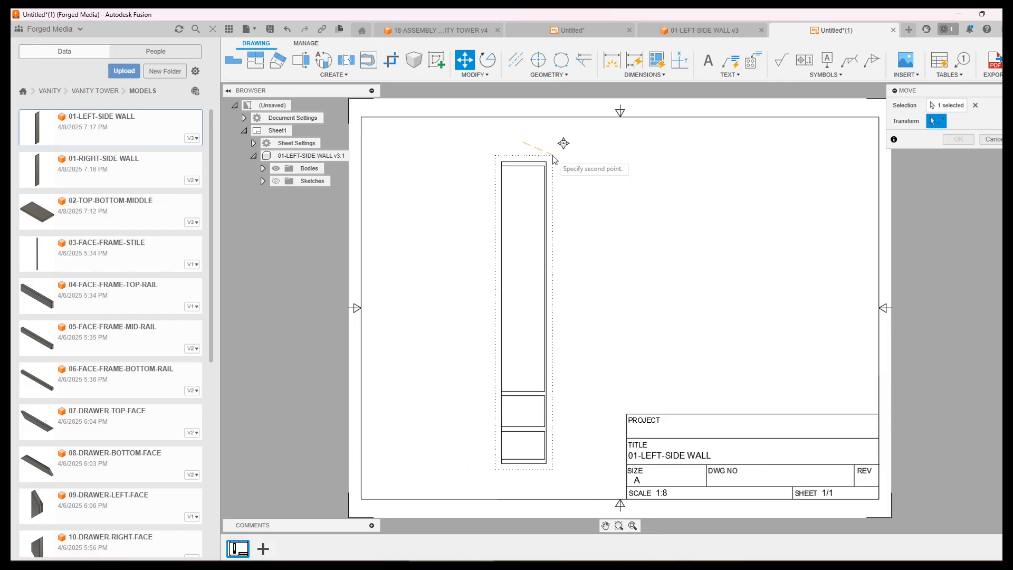
{"action": "left_click", "coordinate": [515, 154]}
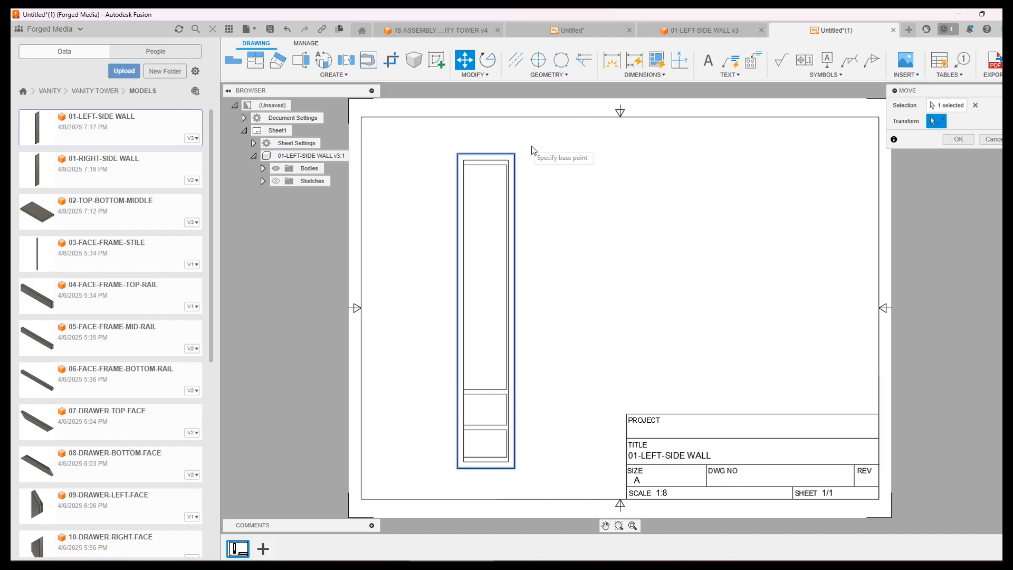
Rotate the base view 90 degrees counterclockwise so the wall lies horizontally with its drawer end on the right
{"action": "left_click", "coordinate": [487, 60]}
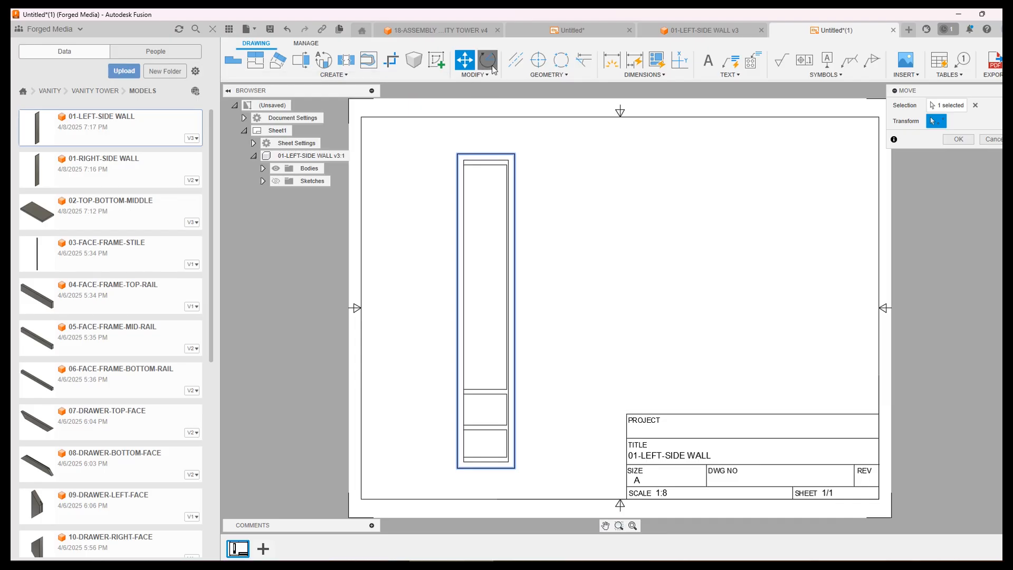
{"action": "left_click", "coordinate": [510, 156]}
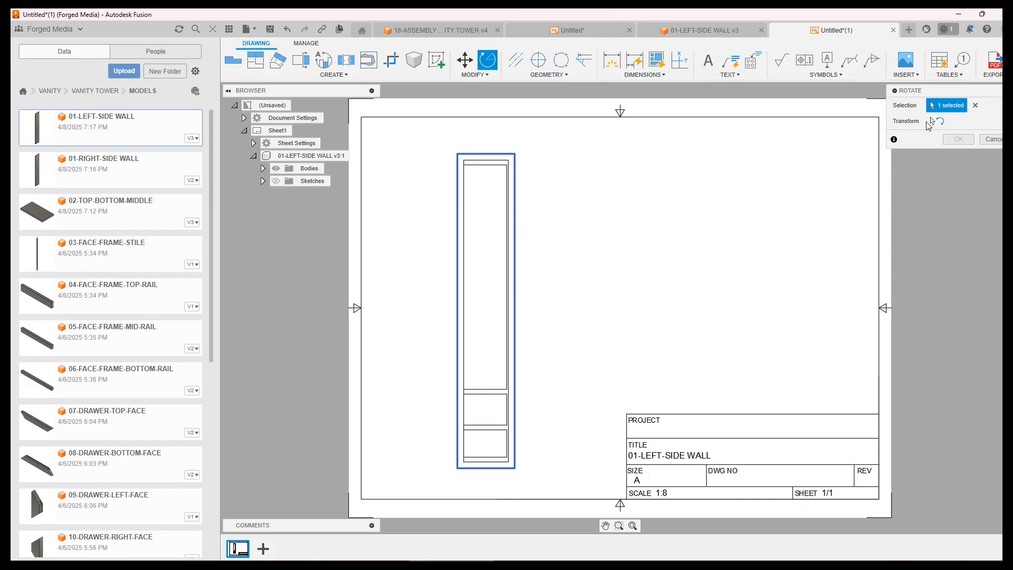
{"action": "left_click", "coordinate": [932, 122]}
{"action": "left_click", "coordinate": [486, 153]}
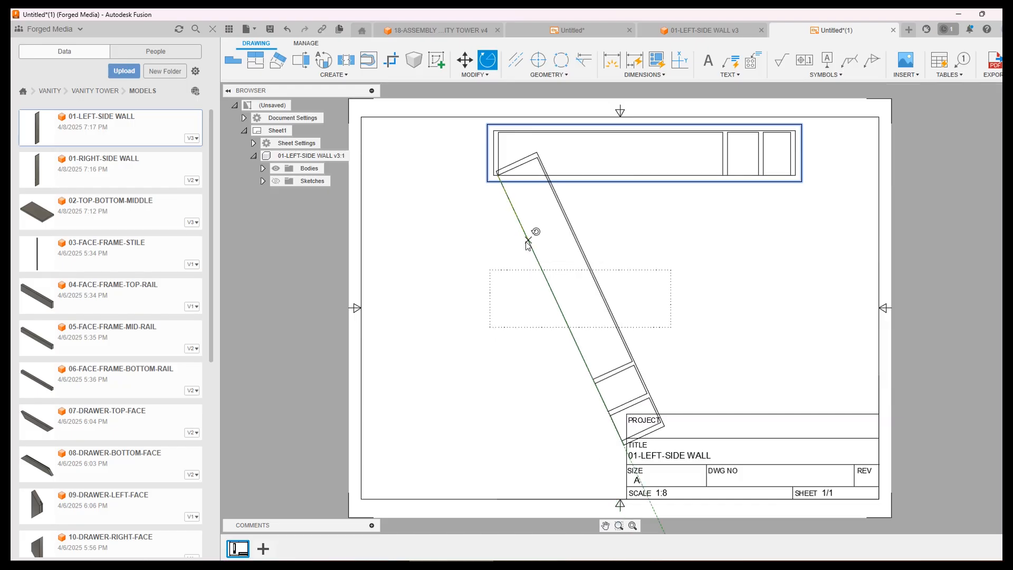
{"action": "key", "text": "Escape"}
Move the rotated base view down to the middle of the sheet, above the title block
{"action": "left_click", "coordinate": [465, 59]}
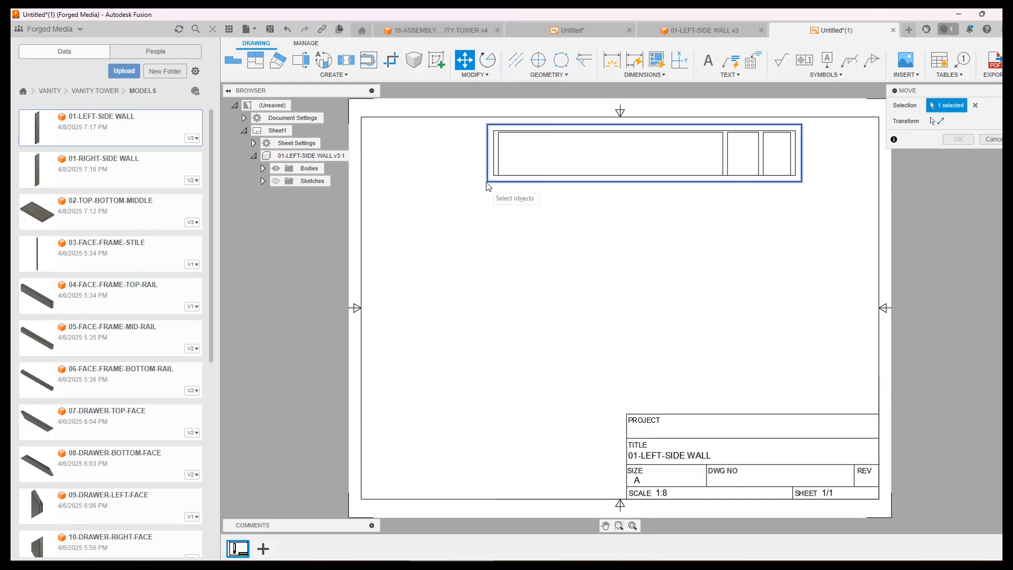
{"action": "left_click", "coordinate": [983, 141]}
{"action": "left_click", "coordinate": [587, 173]}
{"action": "left_click_drag", "start_coordinate": [564, 166], "coordinate": [493, 237]}
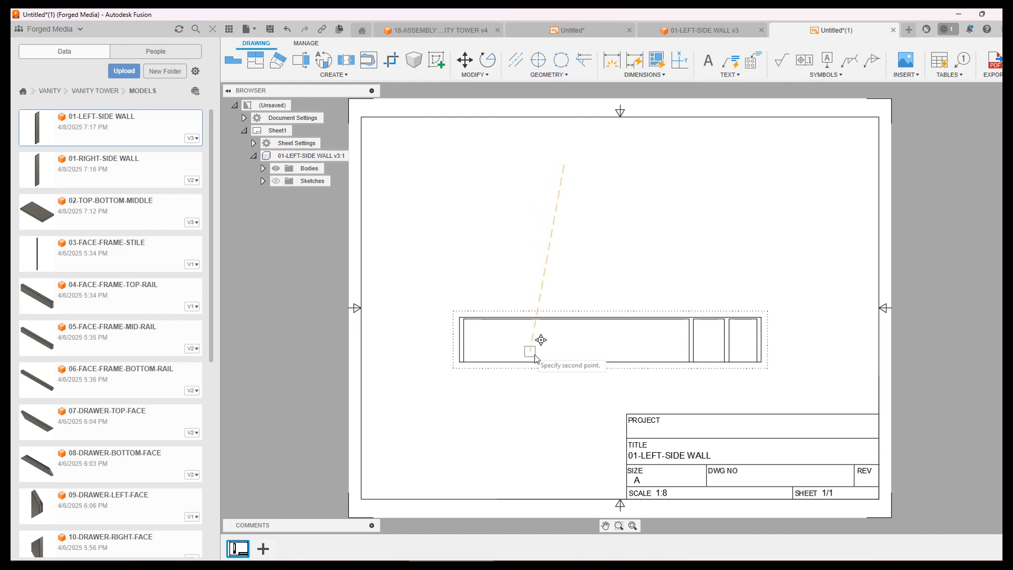
{"action": "left_click", "coordinate": [545, 344]}
Create projected views of the base view above it, to its left, and as an isometric in the sheet's upper right
{"action": "left_click", "coordinate": [263, 63]}
{"action": "left_click", "coordinate": [537, 325]}
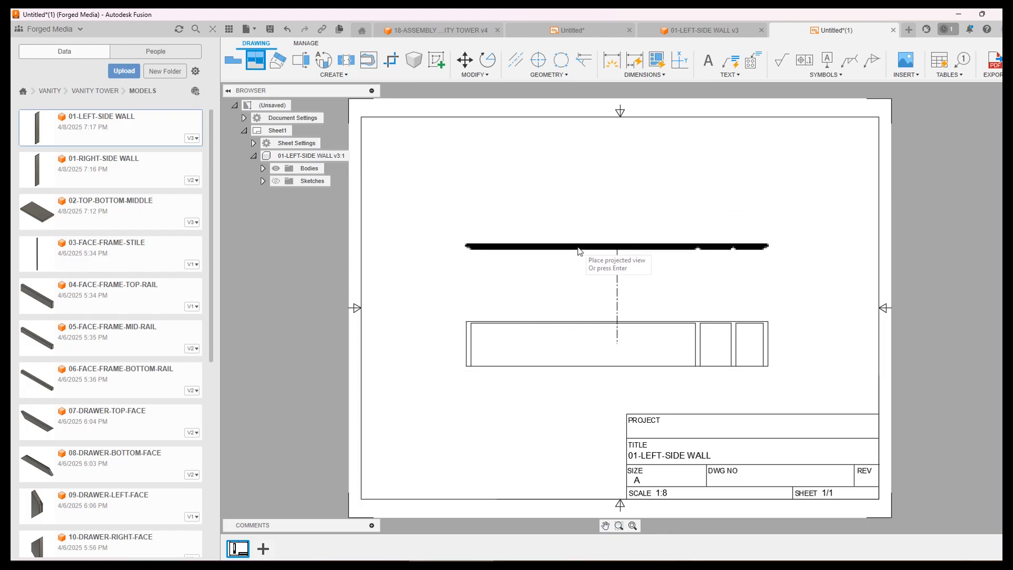
{"action": "left_click", "coordinate": [579, 251]}
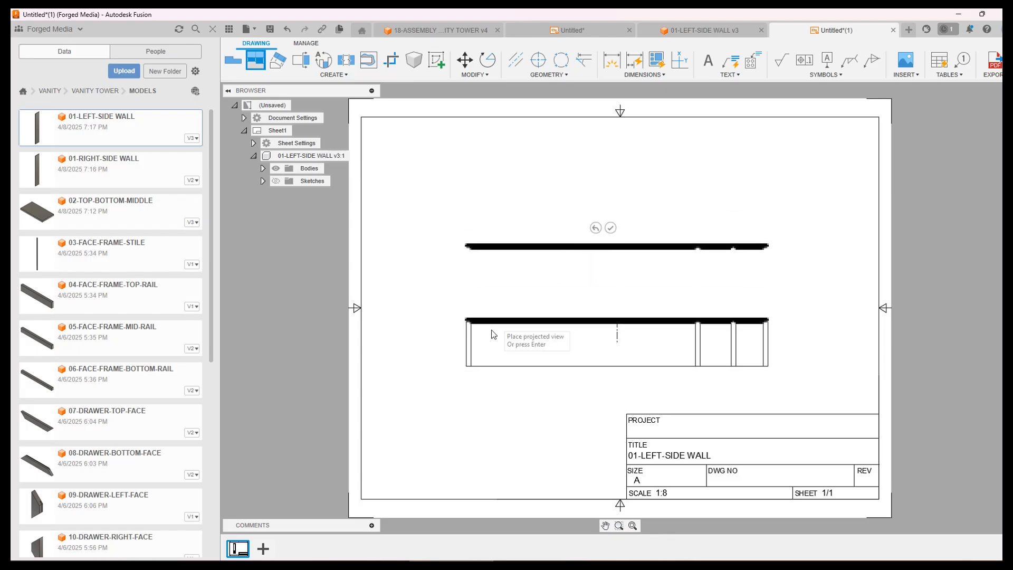
{"action": "left_click", "coordinate": [412, 346]}
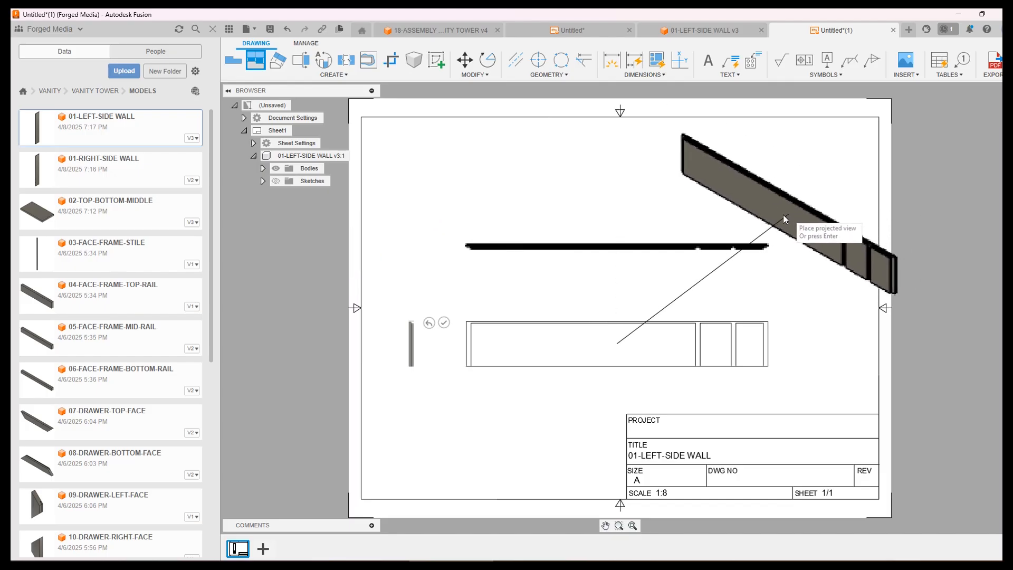
{"action": "left_click", "coordinate": [794, 211]}
{"action": "key", "text": "Return"}
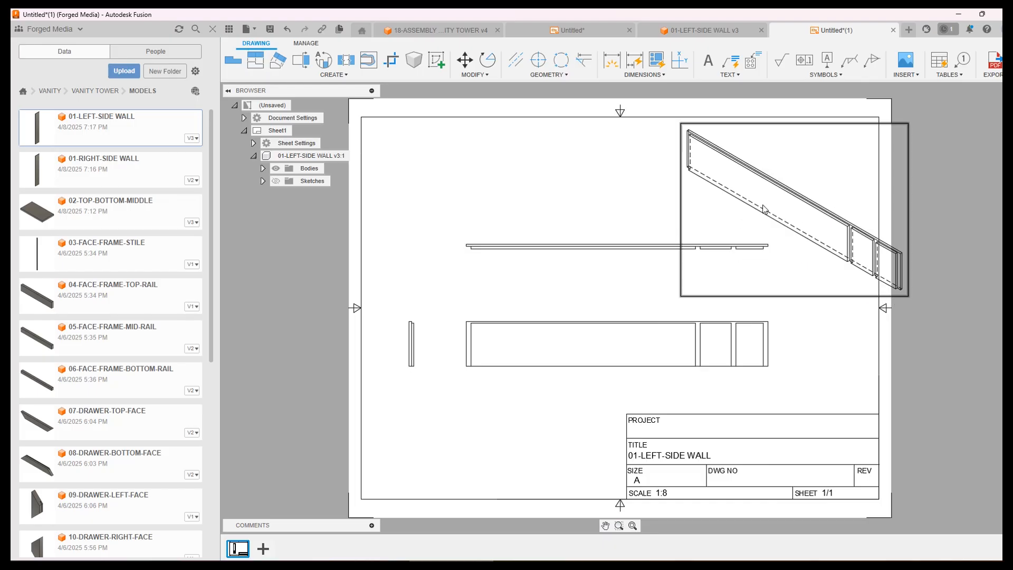
Rearrange the views: shift the base view down and left, the top view closer to it, and the end and isometric views left
{"action": "left_click_drag", "start_coordinate": [512, 317], "coordinate": [482, 335]}
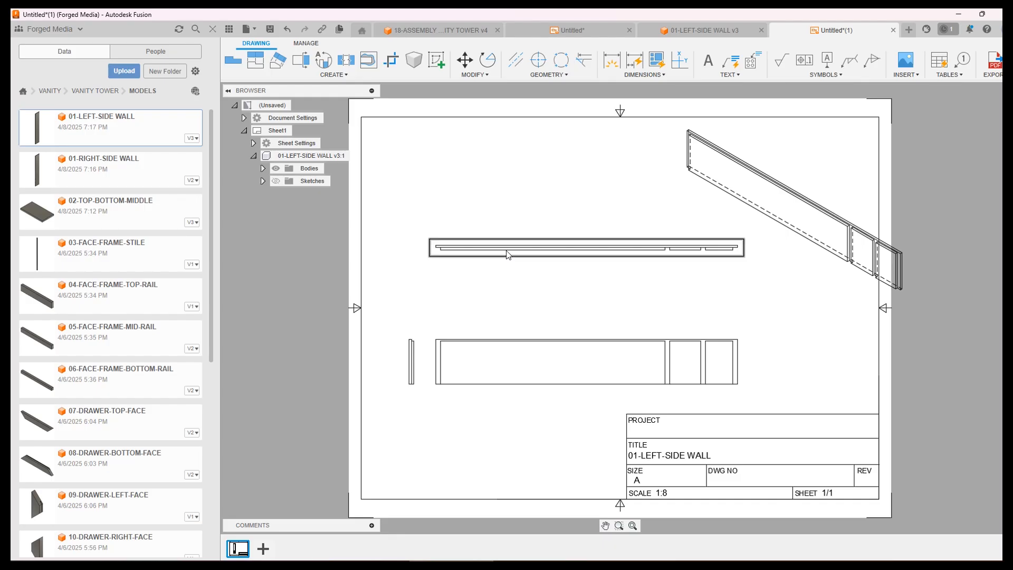
{"action": "left_click_drag", "start_coordinate": [505, 262], "coordinate": [505, 316]}
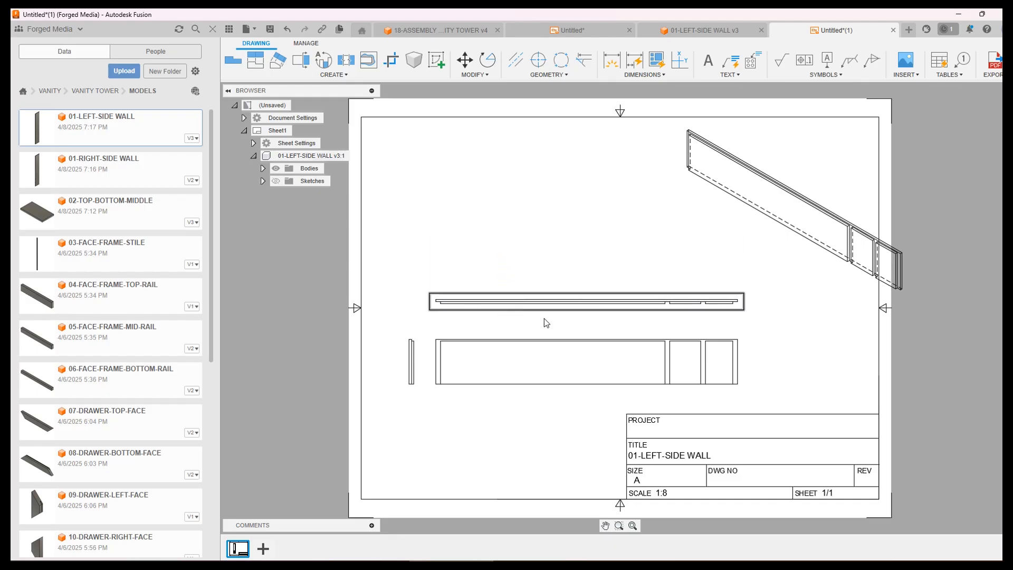
{"action": "left_click_drag", "start_coordinate": [400, 366], "coordinate": [399, 366]}
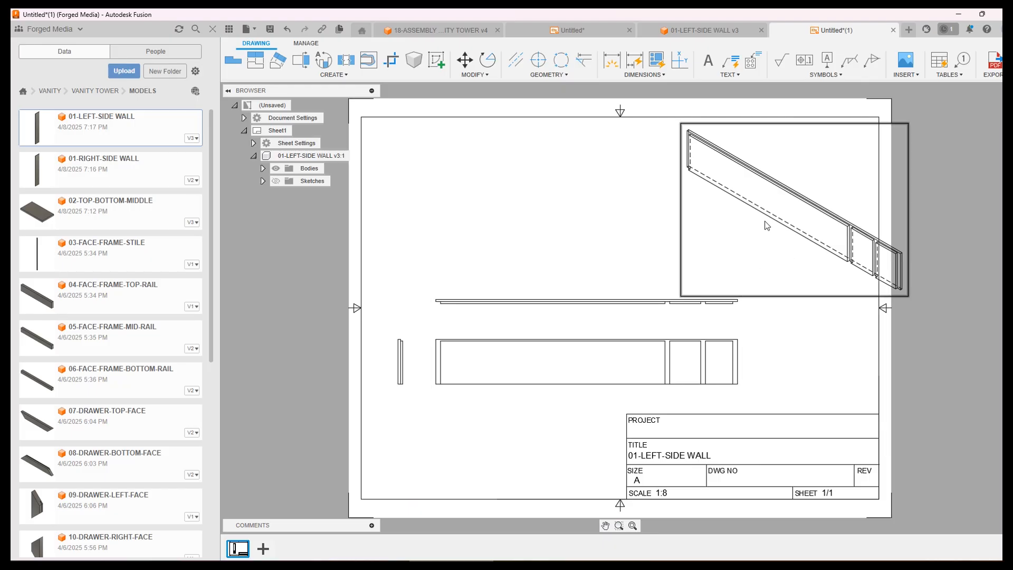
{"action": "left_click_drag", "start_coordinate": [767, 226], "coordinate": [722, 224]}
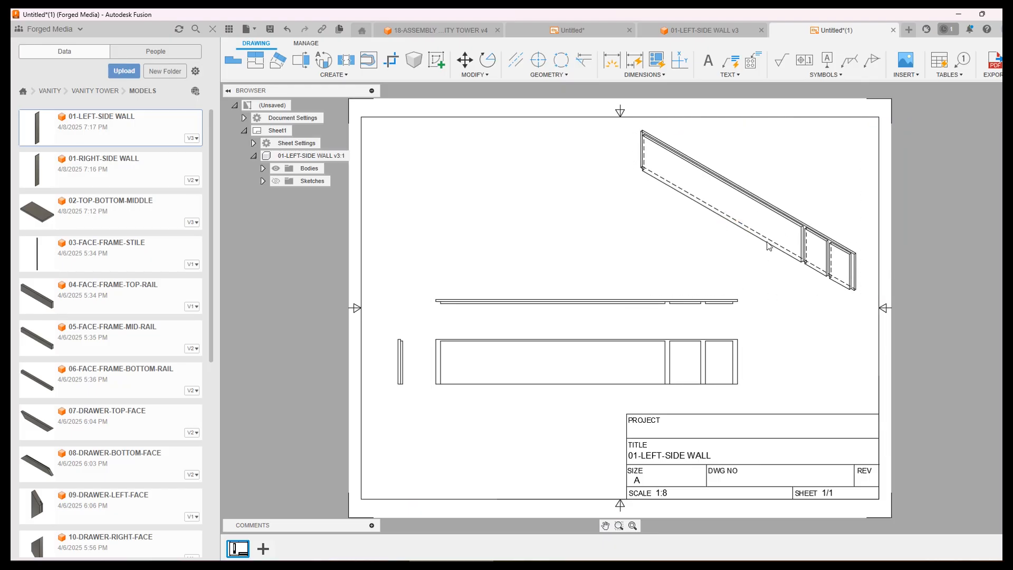
Set the isometric view's scale to 1:10 and move the base view higher on the sheet
{"action": "right_click", "coordinate": [768, 241]}
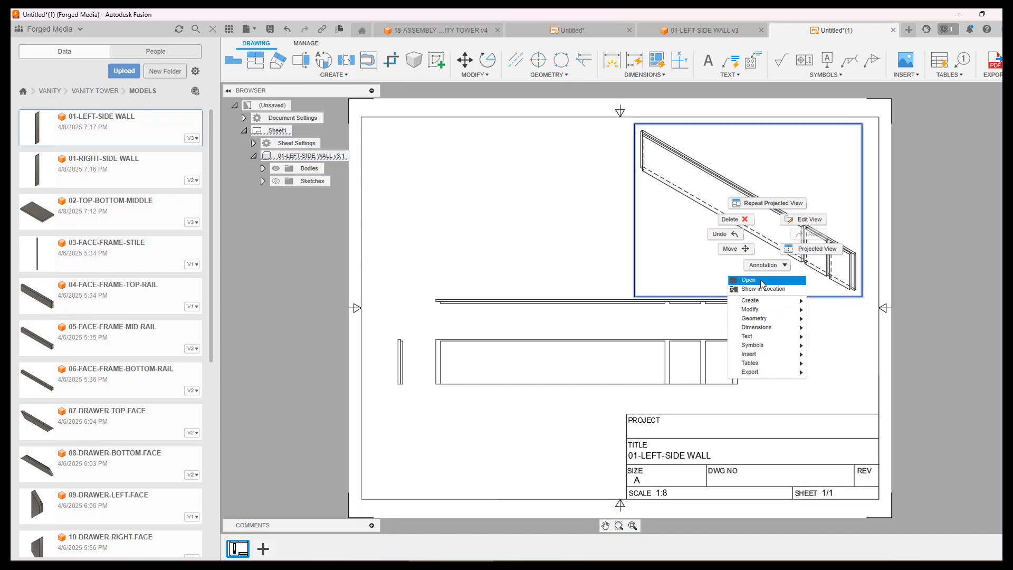
{"action": "left_click", "coordinate": [803, 220]}
{"action": "left_click", "coordinate": [999, 154]}
{"action": "left_click", "coordinate": [999, 153]}
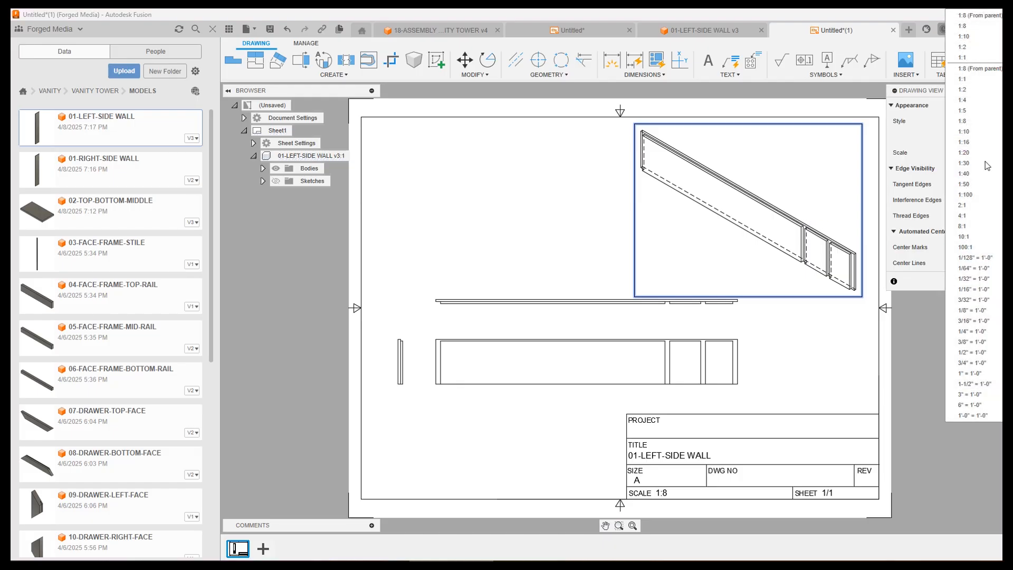
{"action": "left_click", "coordinate": [981, 132]}
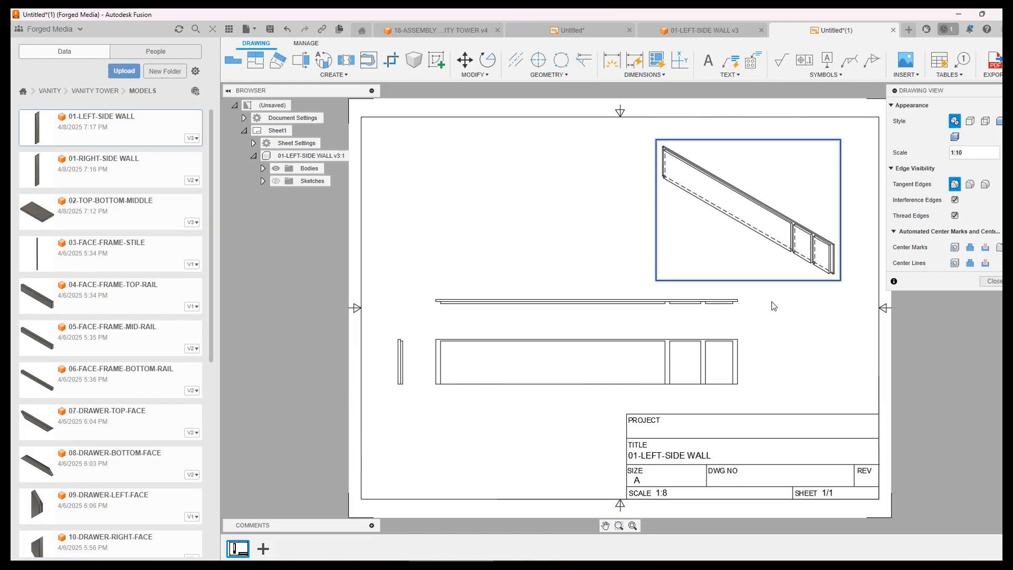
{"action": "scroll", "coordinate": [529, 388], "scroll_direction": "up", "scroll_amount": 3}
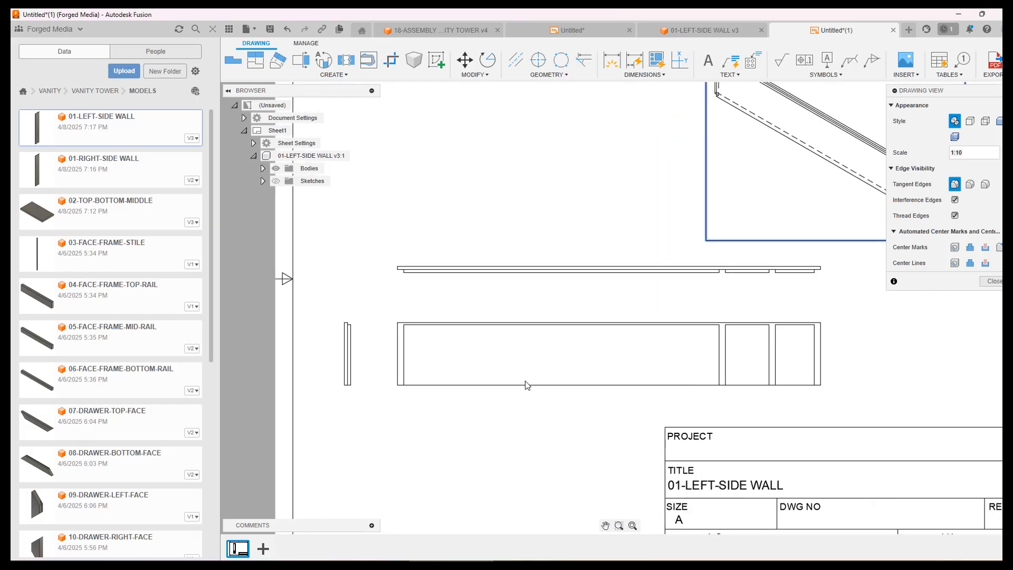
{"action": "middle_click_drag", "start_coordinate": [623, 298], "coordinate": [566, 282]}
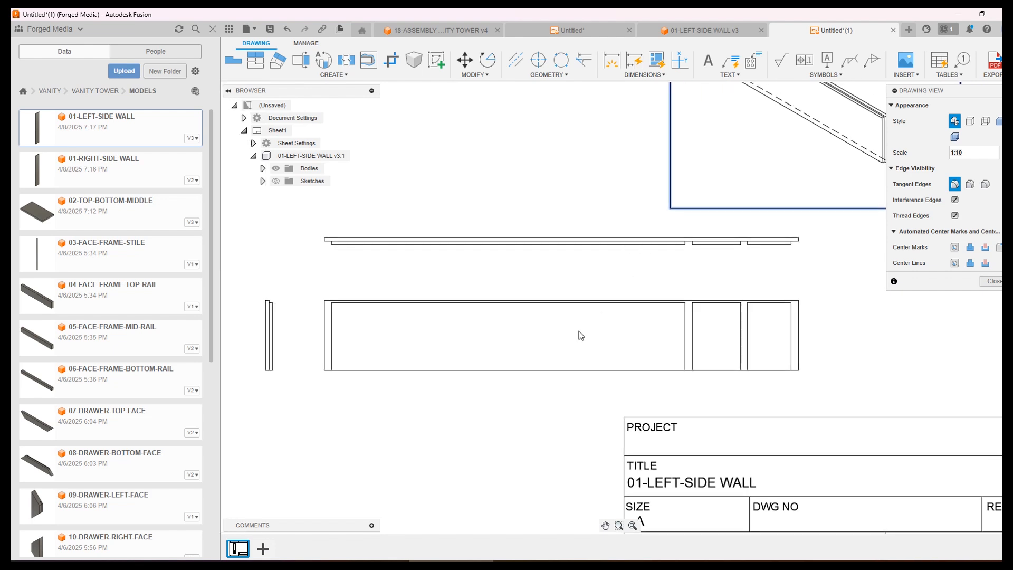
{"action": "left_click", "coordinate": [994, 280]}
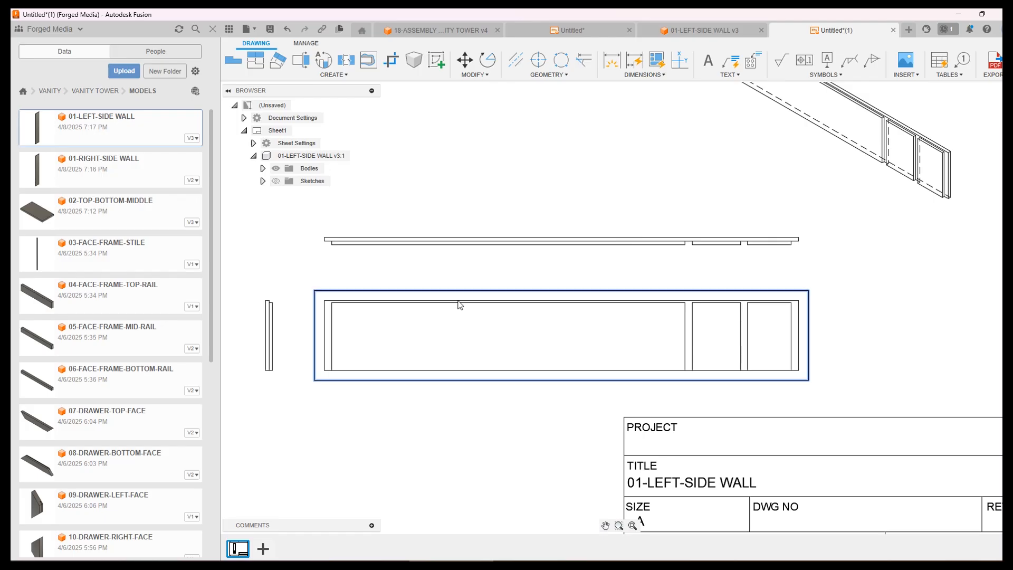
{"action": "mouse_move", "coordinate": [452, 299]}
{"action": "left_mouse_down"}
{"action": "mouse_move", "coordinate": [488, 244]}
{"action": "mouse_move", "coordinate": [464, 272]}
{"action": "mouse_move", "coordinate": [409, 255]}
{"action": "mouse_move", "coordinate": [402, 163]}
{"action": "mouse_move", "coordinate": [355, 272]}
{"action": "mouse_move", "coordinate": [360, 241]}
{"action": "left_mouse_up"}
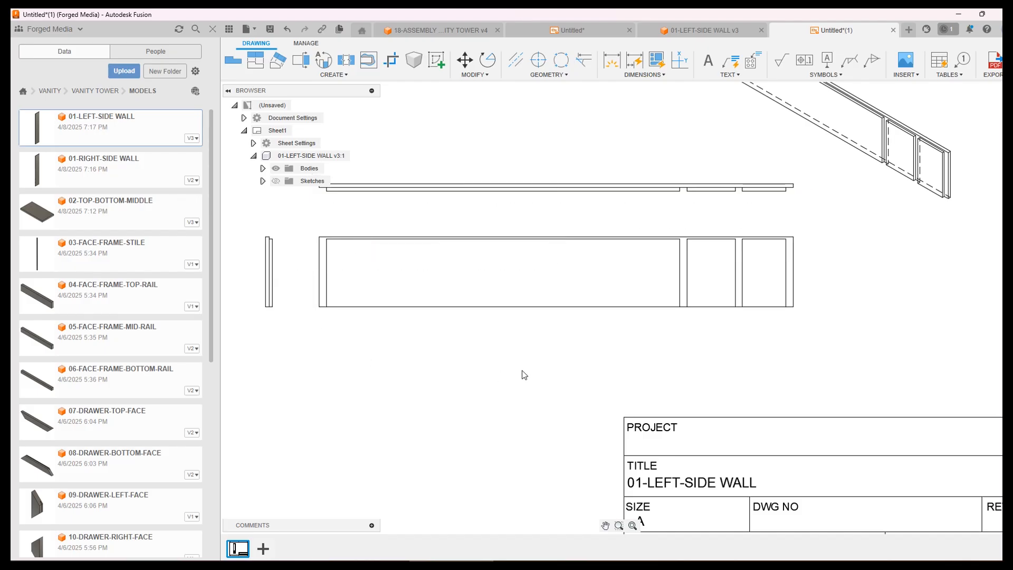
Try a projected view below the base view and delete it
{"action": "left_click", "coordinate": [257, 63]}
{"action": "left_click", "coordinate": [468, 302]}
{"action": "left_click", "coordinate": [442, 368]}
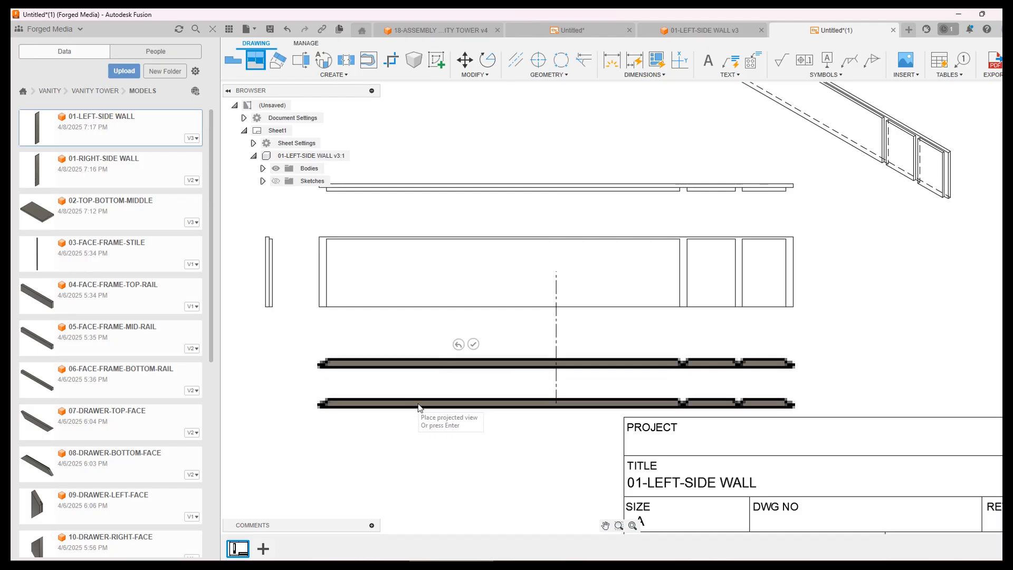
{"action": "key", "text": "Return"}
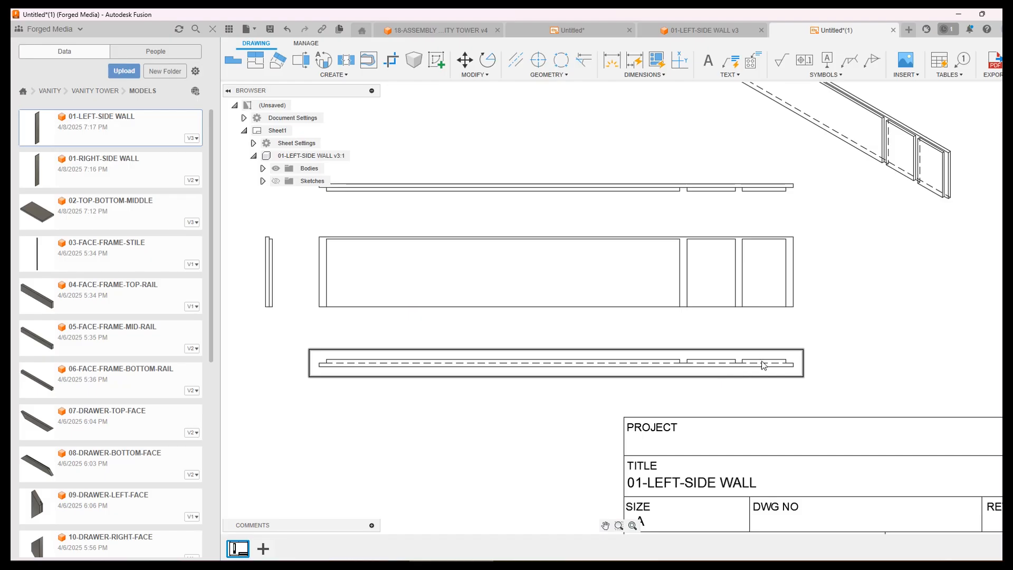
{"action": "mouse_move", "coordinate": [706, 360]}
{"action": "left_mouse_down"}
{"action": "mouse_move", "coordinate": [720, 333]}
{"action": "mouse_move", "coordinate": [714, 351]}
{"action": "left_mouse_up"}
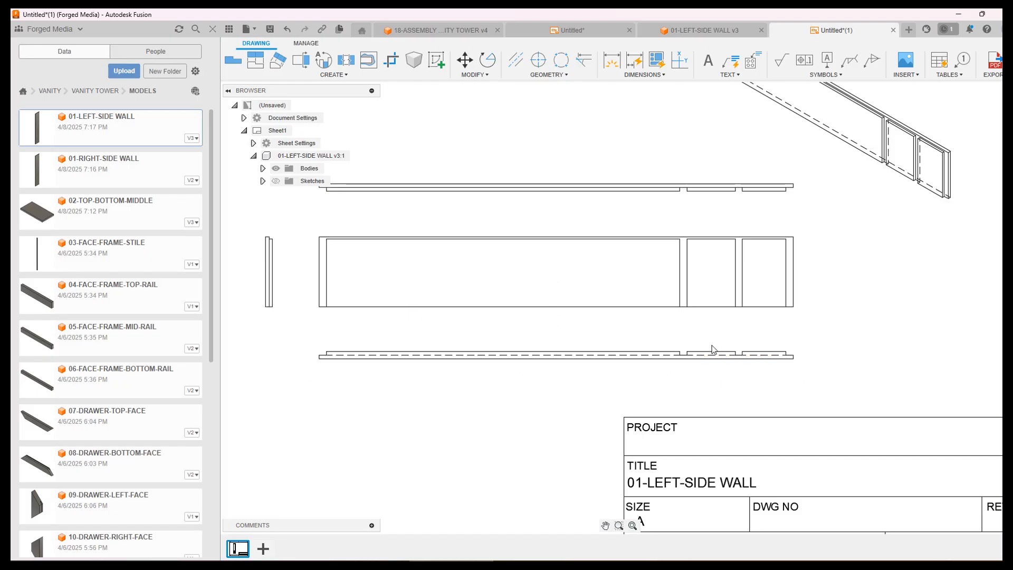
{"action": "right_click", "coordinate": [619, 352]}
{"action": "left_click", "coordinate": [590, 341]}
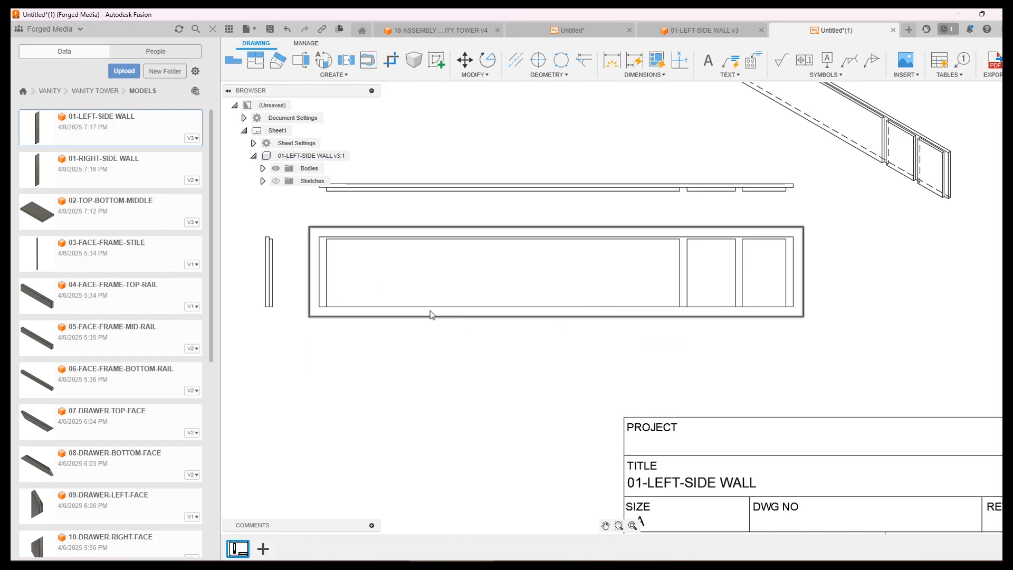
{"action": "mouse_move", "coordinate": [445, 322]}
{"action": "middle_mouse_down"}
{"action": "mouse_move", "coordinate": [482, 359]}
{"action": "mouse_move", "coordinate": [460, 383]}
{"action": "middle_mouse_up"}
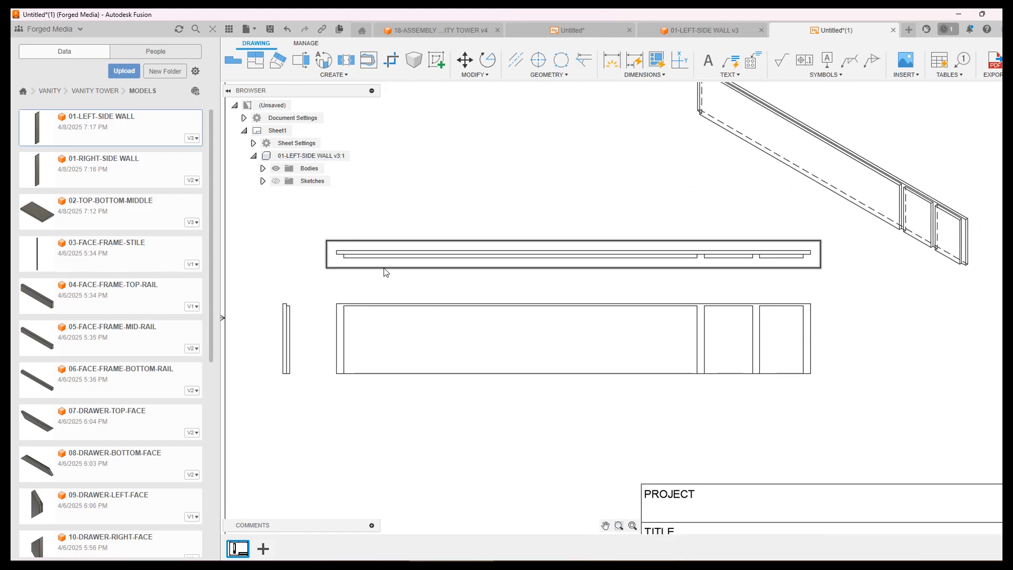
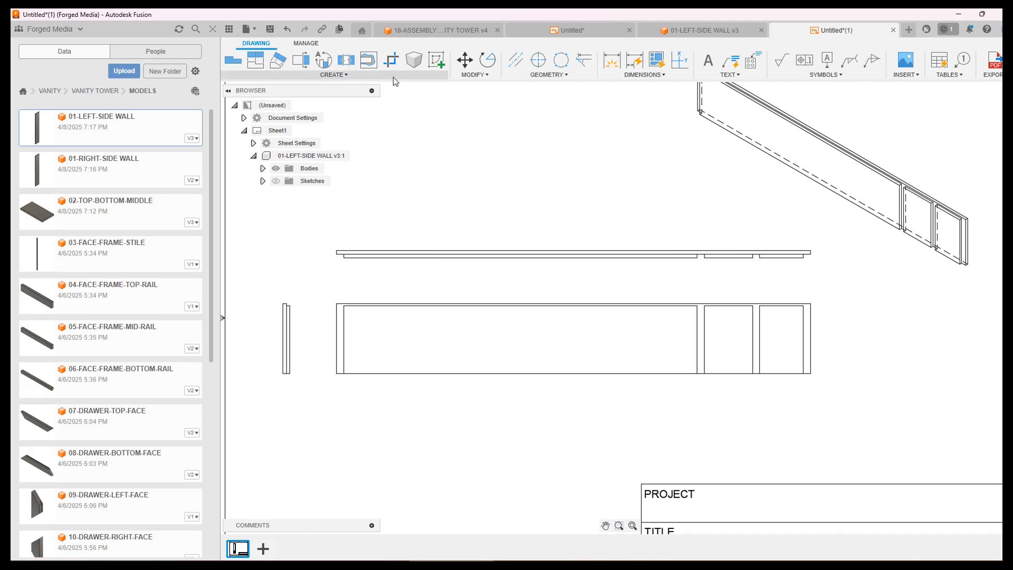
{"action": "left_click", "coordinate": [363, 76]}
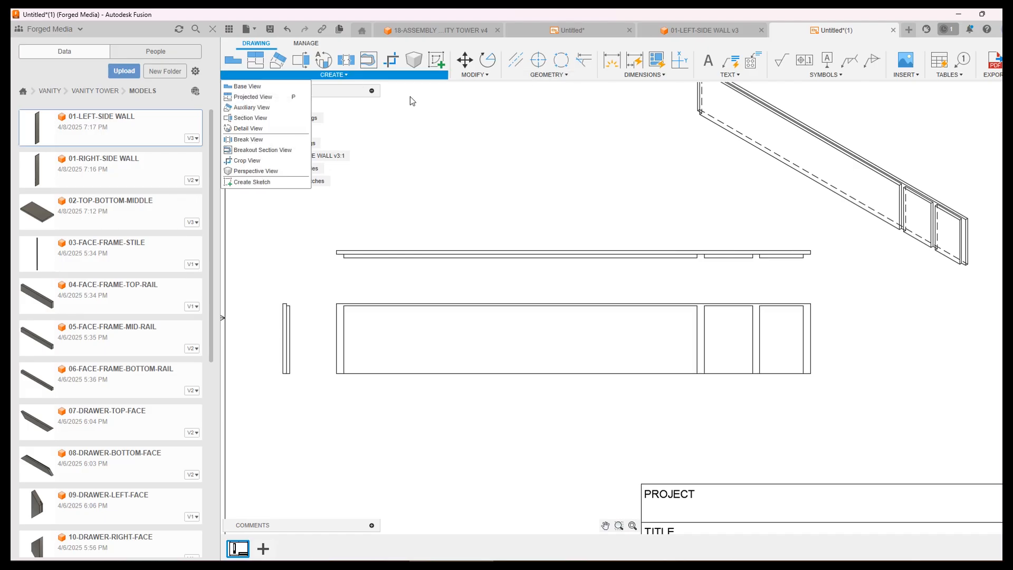
{"action": "left_click", "coordinate": [464, 102]}
Dimension the wall's full width on the right end of the base view, placing the dimension outside it
{"action": "left_click", "coordinate": [611, 59]}
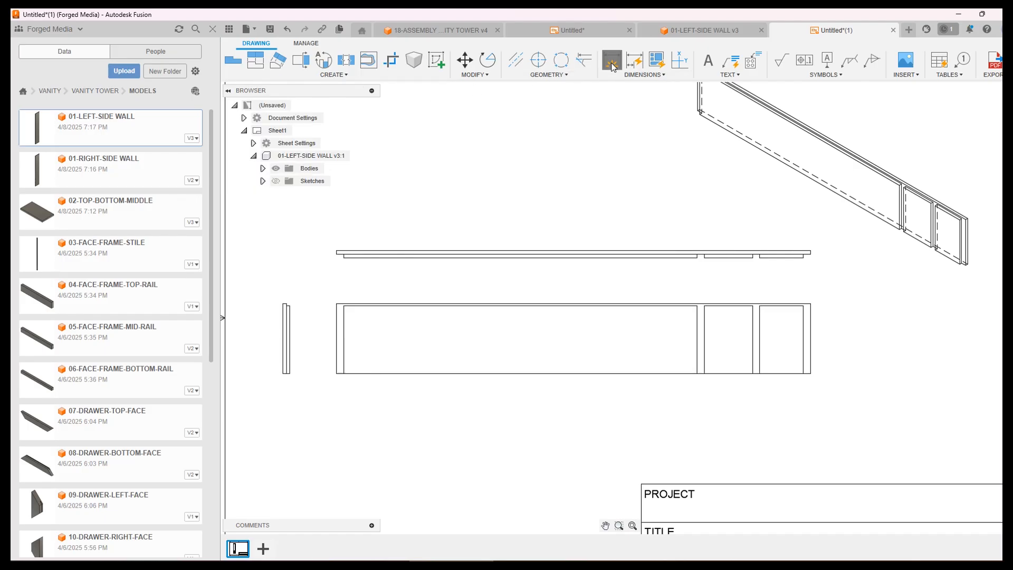
{"action": "left_click", "coordinate": [811, 325]}
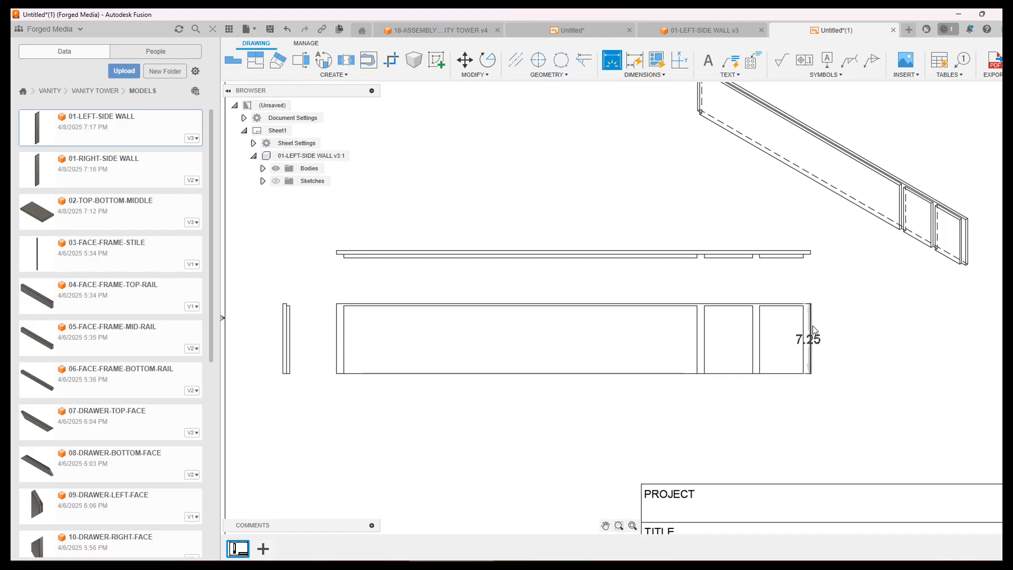
{"action": "left_click", "coordinate": [891, 341]}
Dimension the width of the narrow strip at the base view's right end, placing the dimension above the view
{"action": "scroll", "coordinate": [842, 323], "scroll_direction": "up", "scroll_amount": 2}
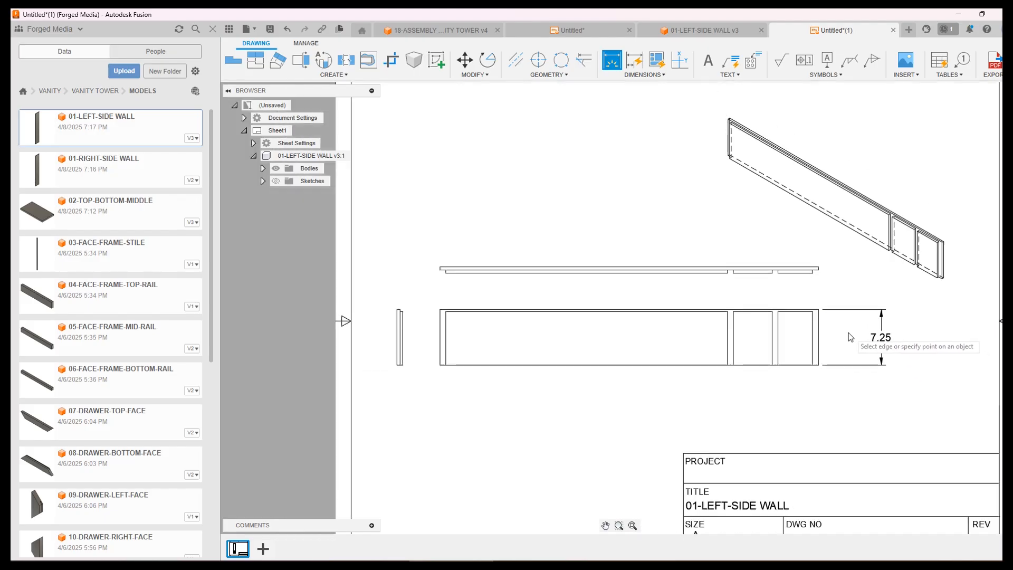
{"action": "scroll", "coordinate": [818, 321], "scroll_direction": "up", "scroll_amount": 4}
{"action": "left_click", "coordinate": [766, 317]}
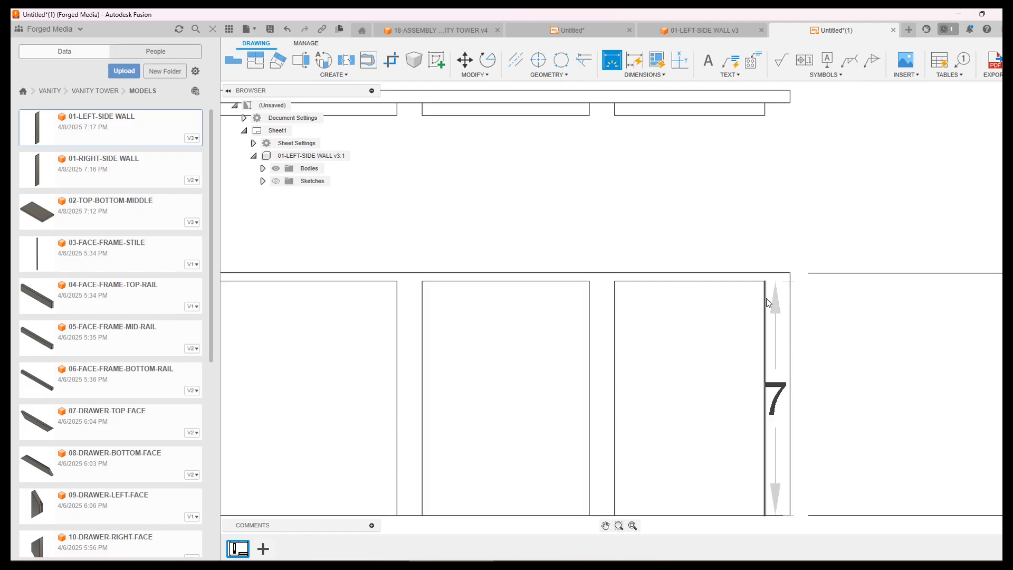
{"action": "left_click", "coordinate": [789, 298]}
{"action": "left_click", "coordinate": [775, 234]}
Dimension the thin lip along the base view's upper edge over the middle pocket, placing the dimension above the view
{"action": "left_click", "coordinate": [765, 281]}
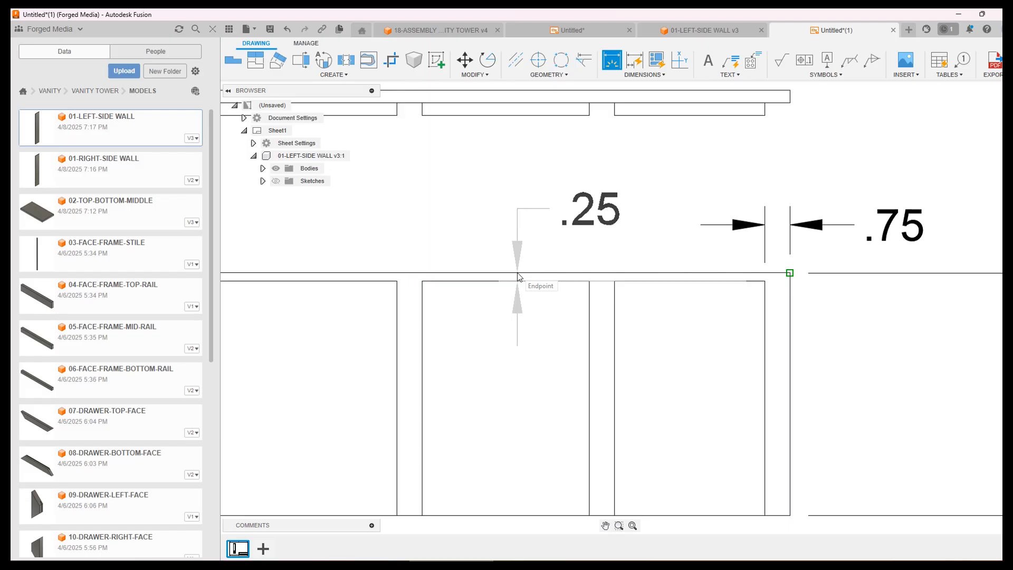
{"action": "key", "text": "Escape"}
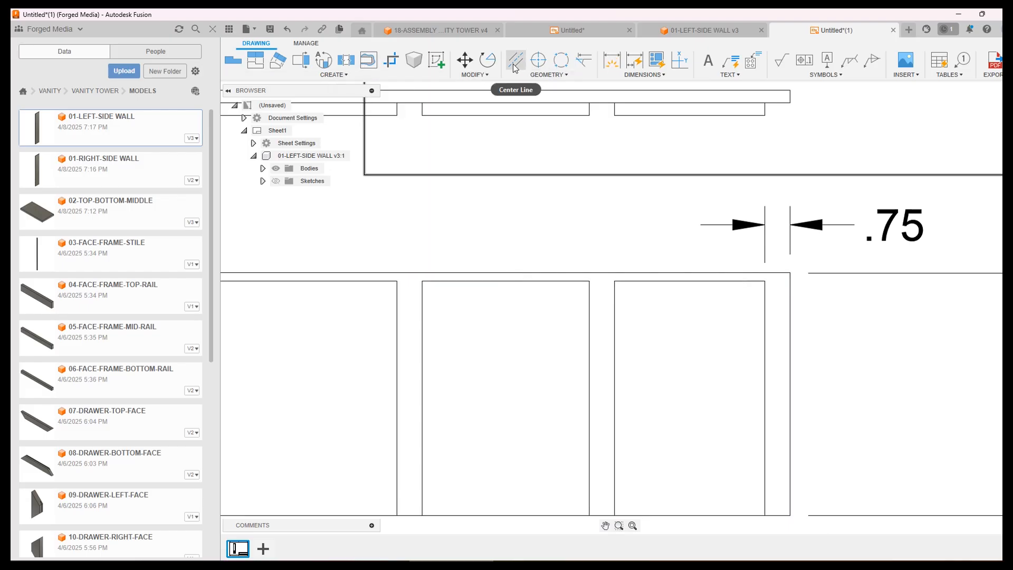
{"action": "left_click", "coordinate": [611, 59]}
{"action": "left_click", "coordinate": [489, 282]}
{"action": "left_click", "coordinate": [489, 273]}
{"action": "left_click", "coordinate": [524, 248]}
{"action": "scroll", "coordinate": [589, 348], "scroll_direction": "up", "scroll_amount": 3}
{"action": "scroll", "coordinate": [592, 364], "scroll_direction": "down", "scroll_amount": 4}
Dimension the strip between the two small pockets, placing the dimension below the base view
{"action": "middle_click_drag", "start_coordinate": [692, 357], "coordinate": [631, 241]}
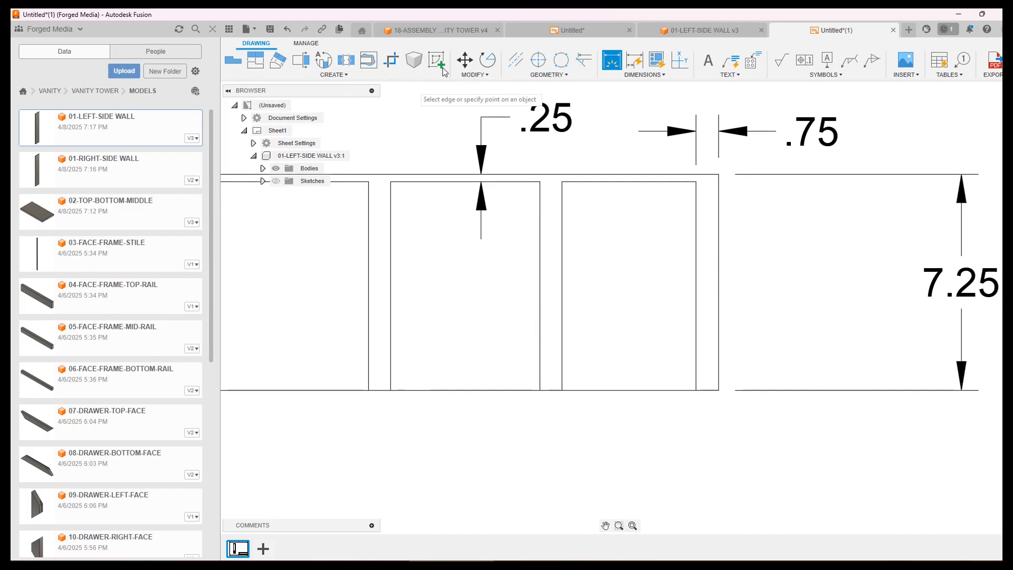
{"action": "left_click", "coordinate": [562, 390]}
{"action": "left_click", "coordinate": [540, 390]}
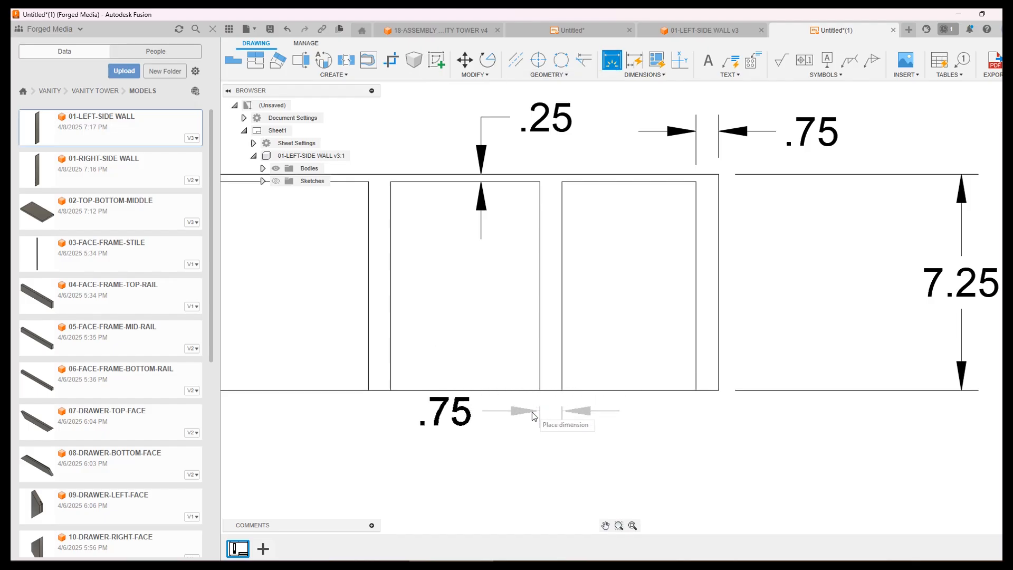
{"action": "left_click", "coordinate": [531, 415]}
Dimension the strip between the long pocket and the middle pocket, placing the dimension below the base view
{"action": "scroll", "coordinate": [646, 419], "scroll_direction": "up", "scroll_amount": 2}
{"action": "scroll", "coordinate": [670, 427], "scroll_direction": "down", "scroll_amount": 2}
{"action": "middle_click_drag", "start_coordinate": [671, 428], "coordinate": [786, 337]}
{"action": "left_click", "coordinate": [428, 384]}
{"action": "left_click", "coordinate": [522, 292]}
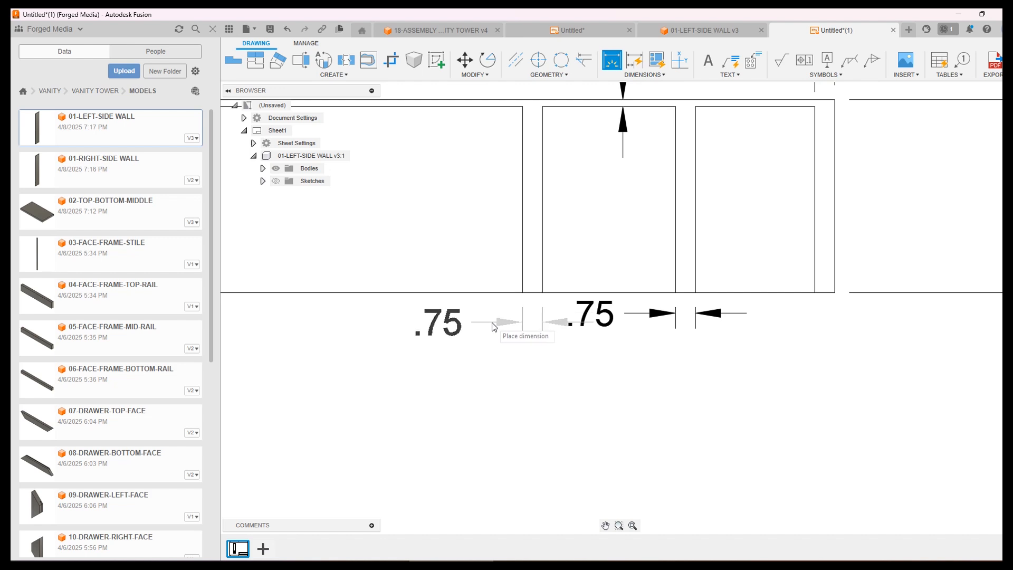
{"action": "left_click", "coordinate": [494, 318]}
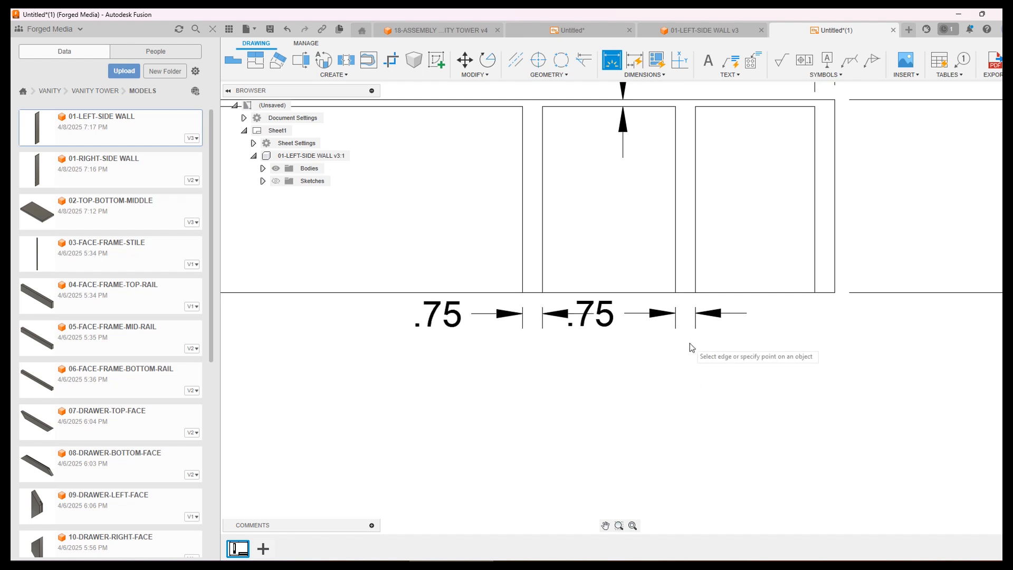
Dimension the distances from the wall's right end to the near edges of both divider strips, stacking them below the base view
{"action": "scroll", "coordinate": [690, 344], "scroll_direction": "down", "scroll_amount": 3}
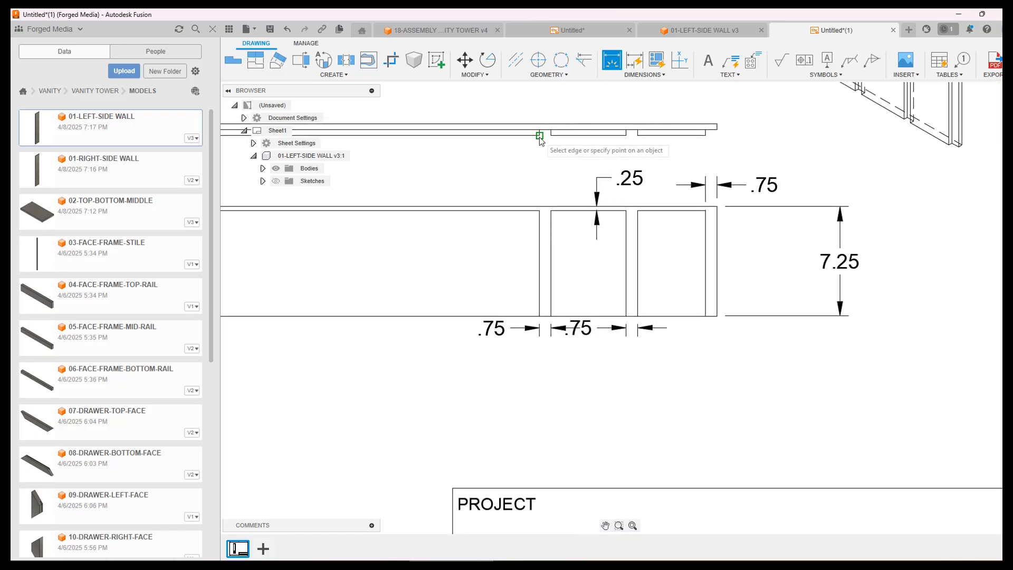
{"action": "left_click", "coordinate": [716, 315]}
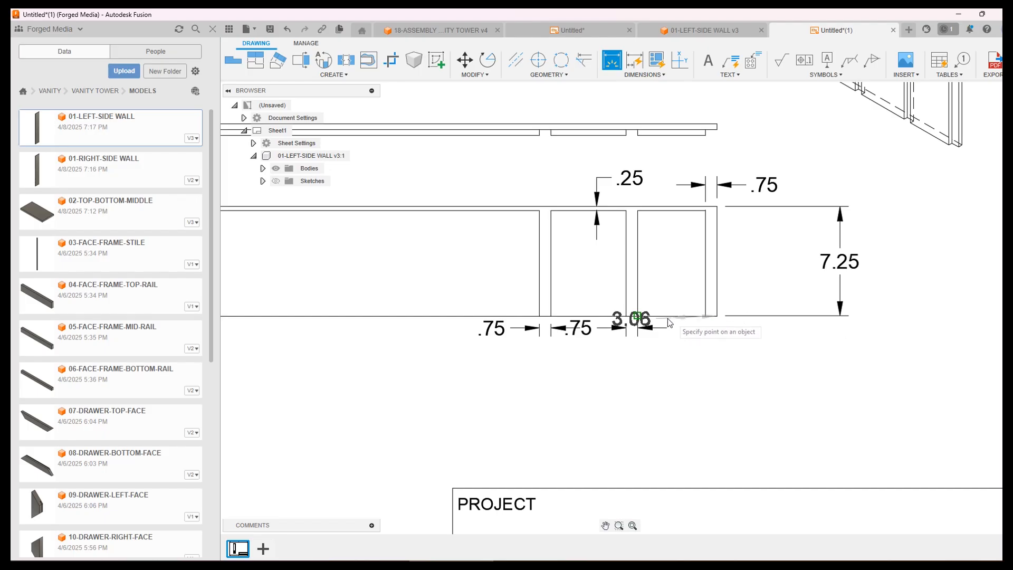
{"action": "left_click", "coordinate": [647, 367]}
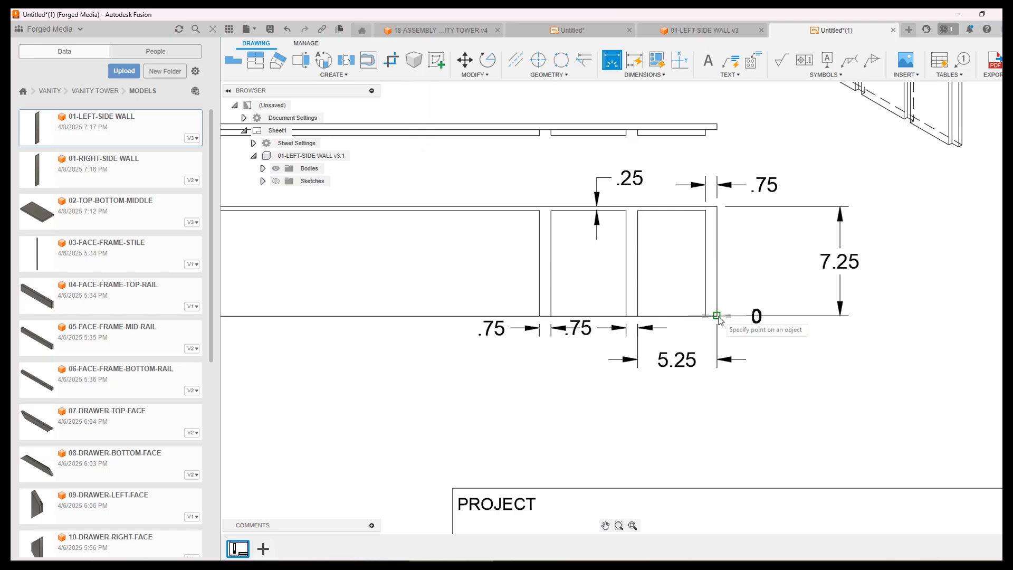
{"action": "left_click", "coordinate": [551, 315]}
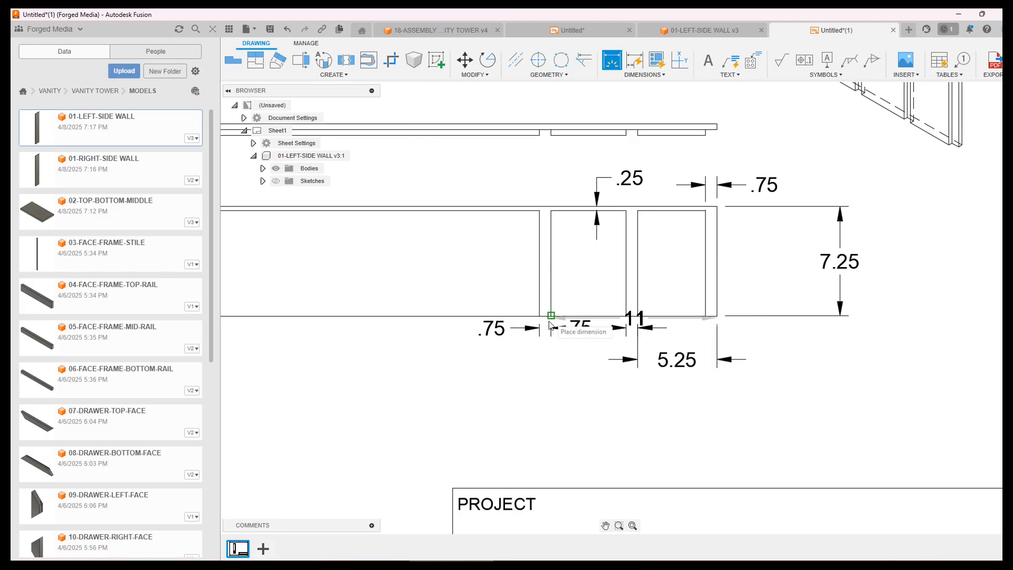
{"action": "left_click", "coordinate": [560, 414]}
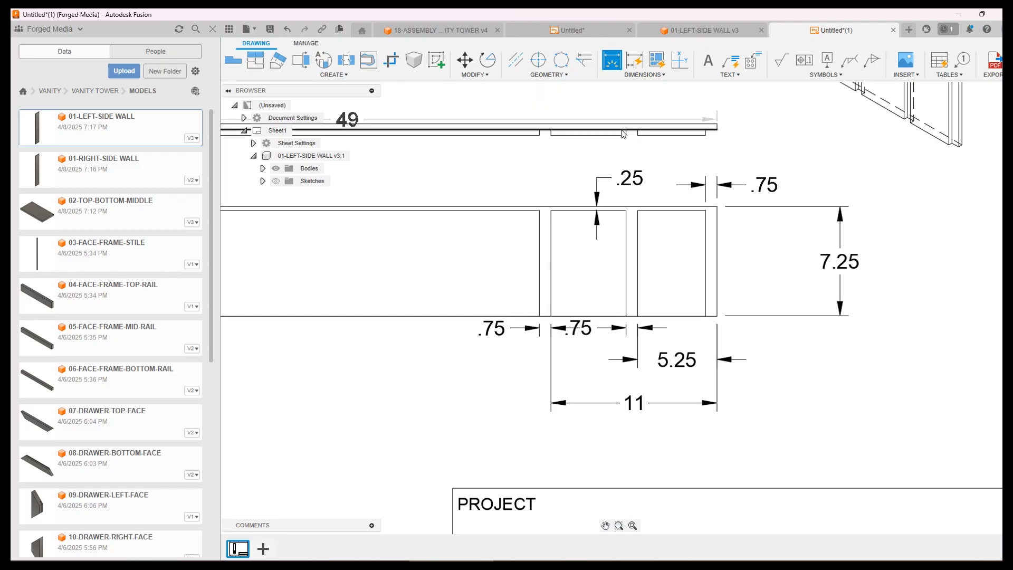
Delete the upper lip dimension and the overlapping dimension below the strip between the two small pockets
{"action": "right_click", "coordinate": [508, 197]}
{"action": "left_click", "coordinate": [465, 197]}
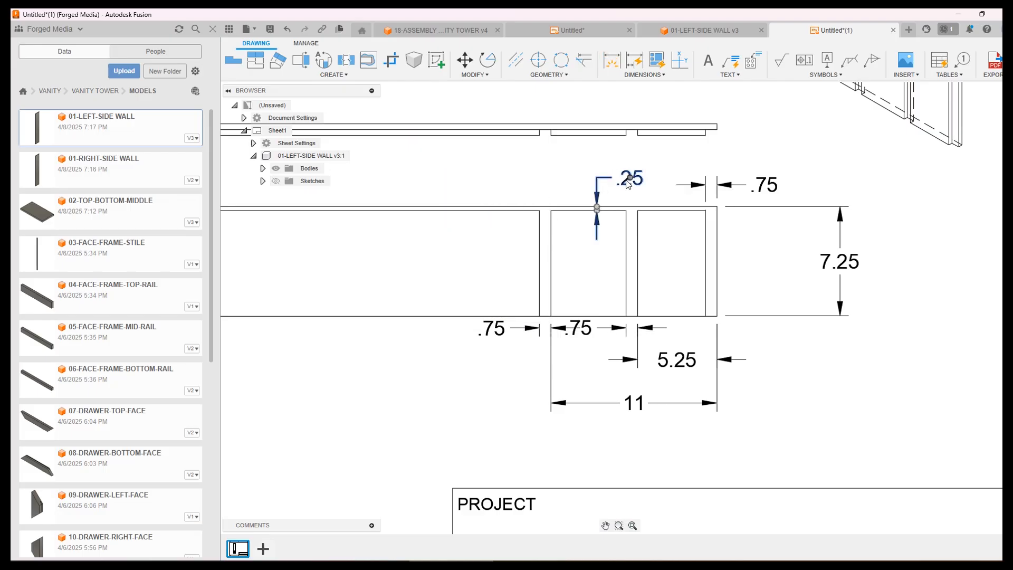
{"action": "left_click", "coordinate": [538, 328]}
{"action": "left_click", "coordinate": [580, 328]}
{"action": "key", "text": "Delete"}
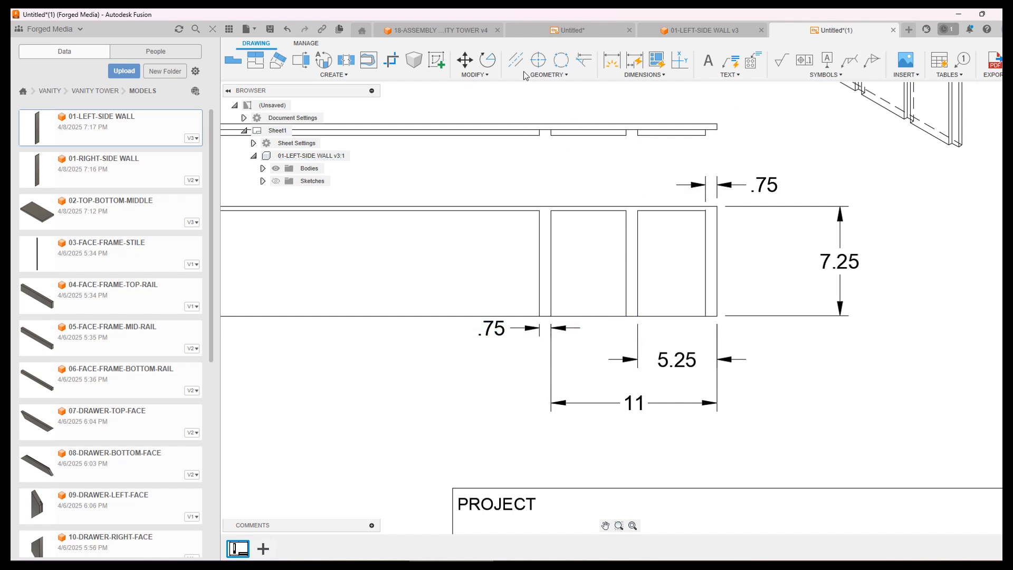
Dimension the strip between the two small pockets above the base view, in line with the right end strip's dimension
{"action": "left_click", "coordinate": [611, 60]}
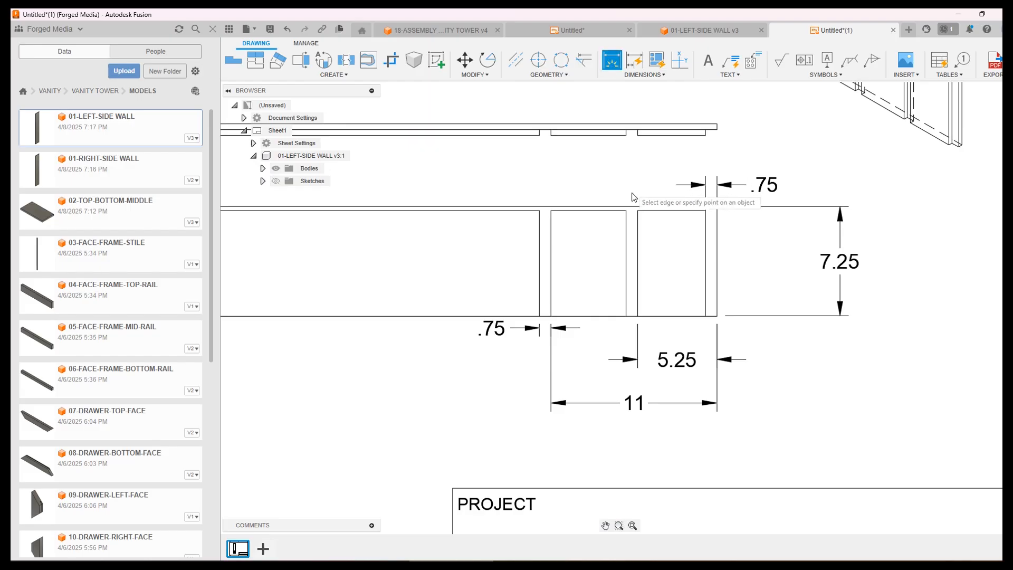
{"action": "left_click", "coordinate": [631, 209]}
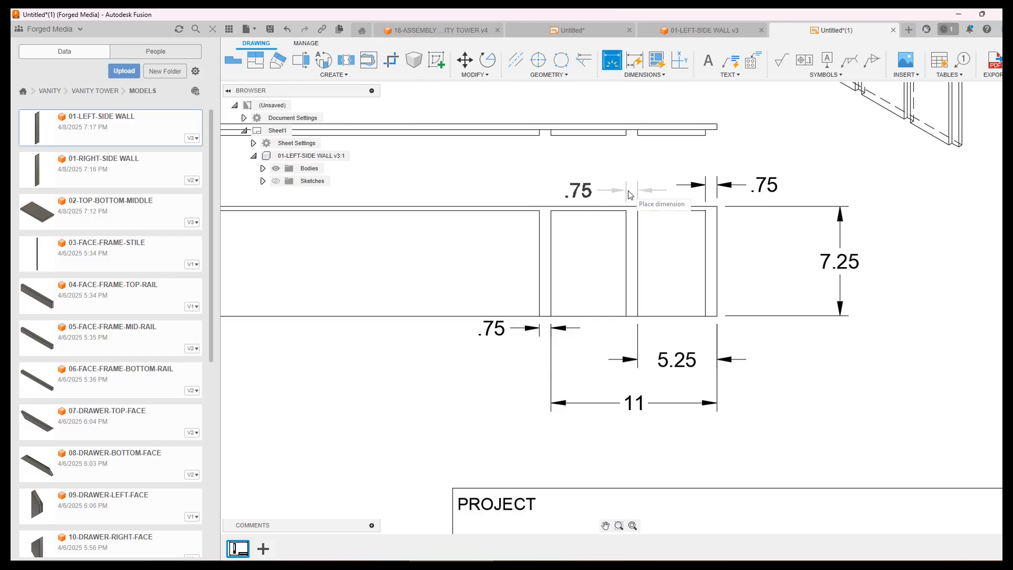
{"action": "left_click", "coordinate": [628, 189]}
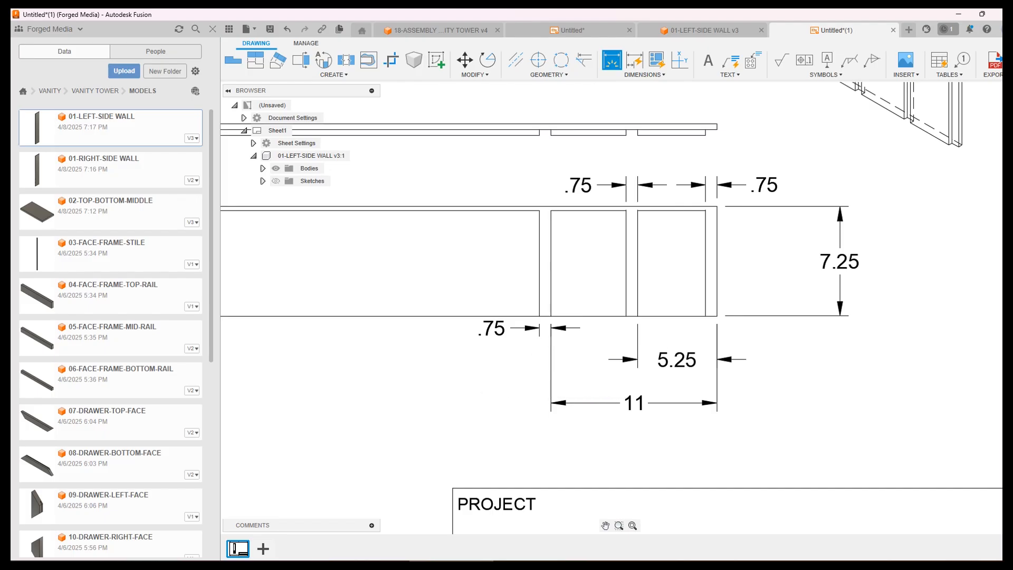
Move the wall's full-width dimension closer to the right end of the base view
{"action": "middle_click_drag", "start_coordinate": [475, 379], "coordinate": [528, 362]}
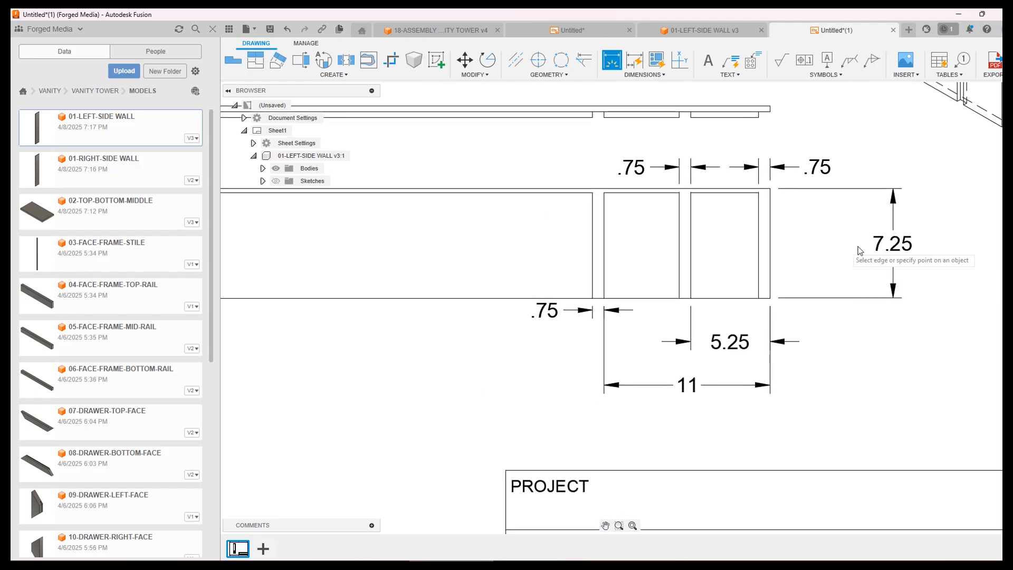
{"action": "right_click", "coordinate": [859, 362]}
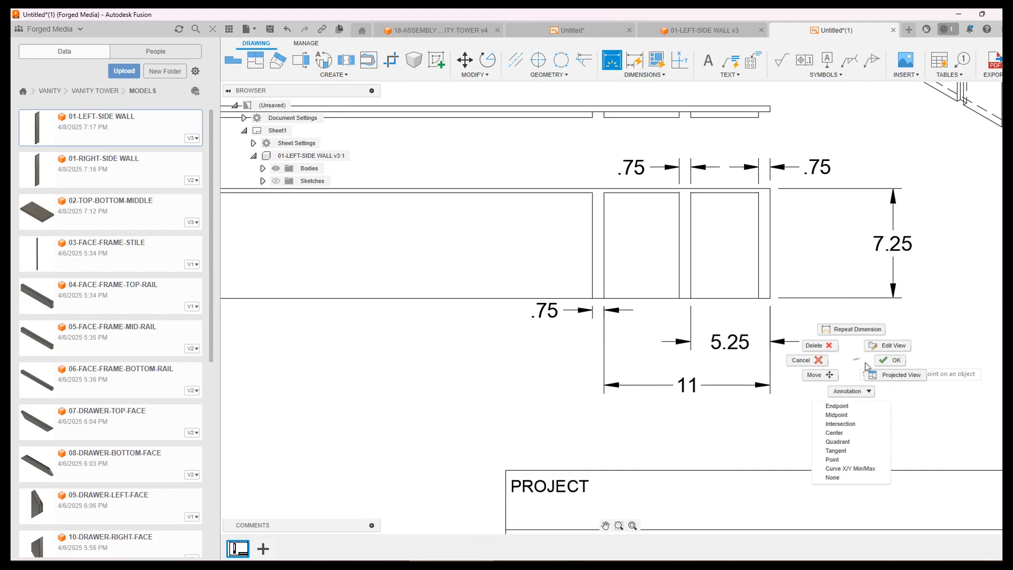
{"action": "left_click", "coordinate": [817, 346]}
{"action": "left_click", "coordinate": [900, 250]}
{"action": "left_click_drag", "start_coordinate": [895, 248], "coordinate": [849, 248]}
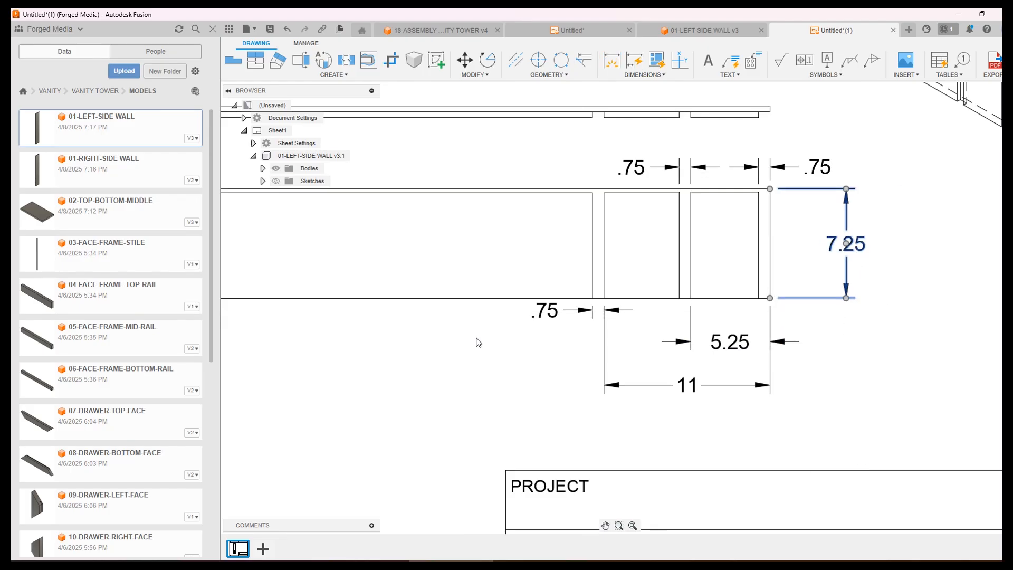
Dimension the narrow strip at the base view's left end, placing the dimension below the view
{"action": "scroll", "coordinate": [565, 357], "scroll_direction": "up", "scroll_amount": 5}
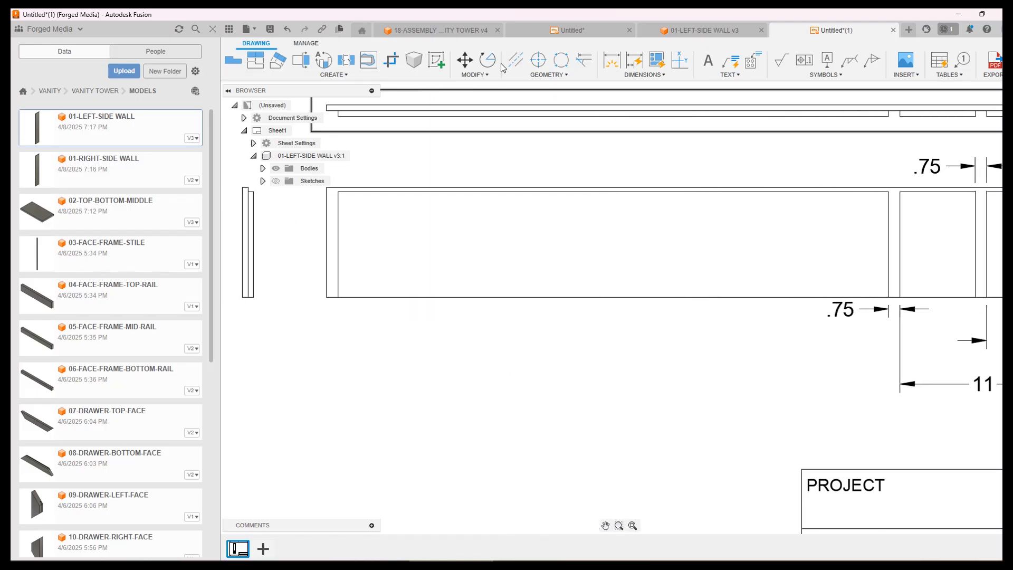
{"action": "left_click", "coordinate": [603, 67]}
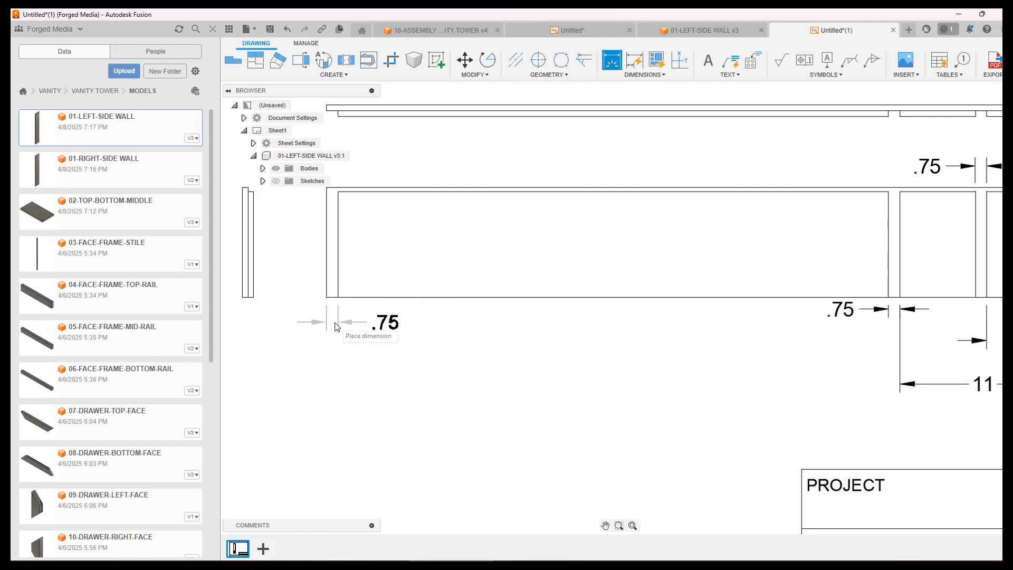
{"action": "left_click", "coordinate": [335, 327]}
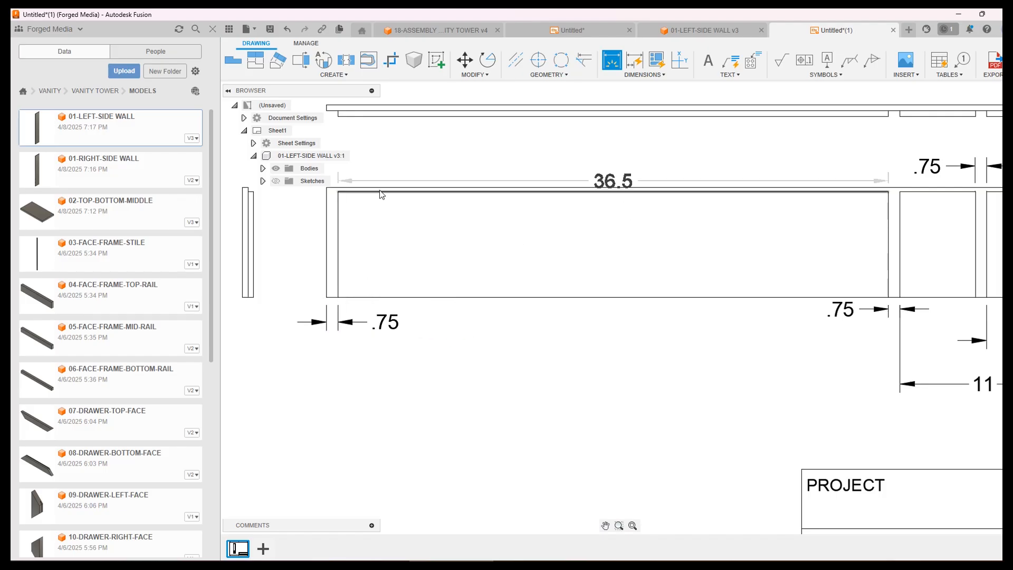
Dimension the thin lip along the base view's upper edge near the left end, placing the dimension above the view
{"action": "left_click", "coordinate": [338, 194]}
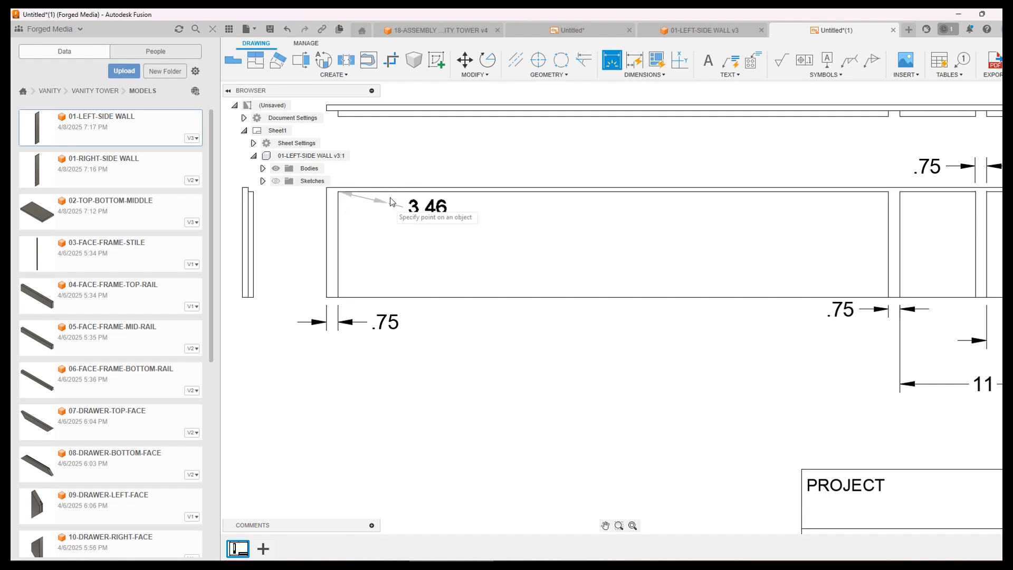
{"action": "key", "text": "Escape"}
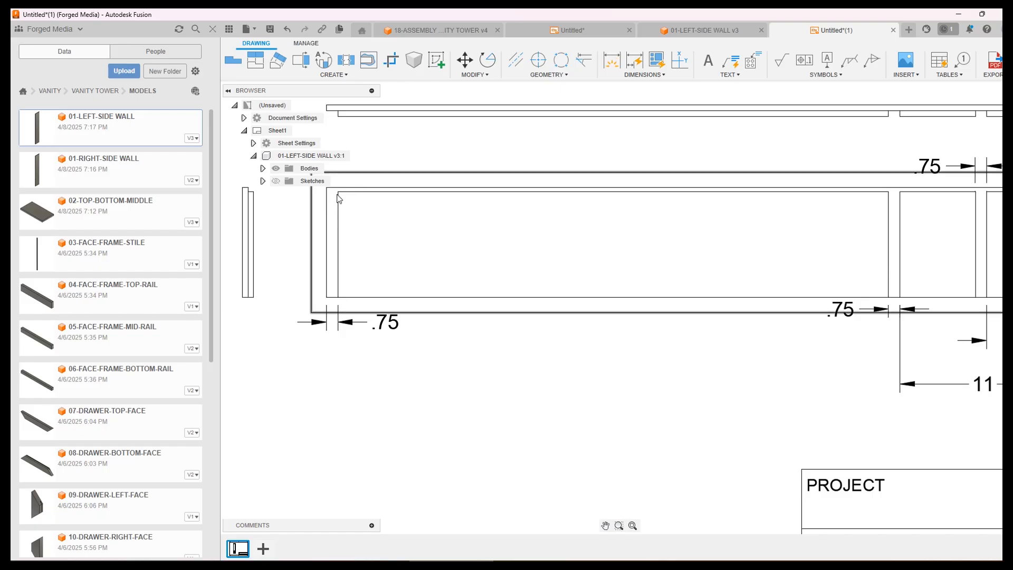
{"action": "key", "text": "d"}
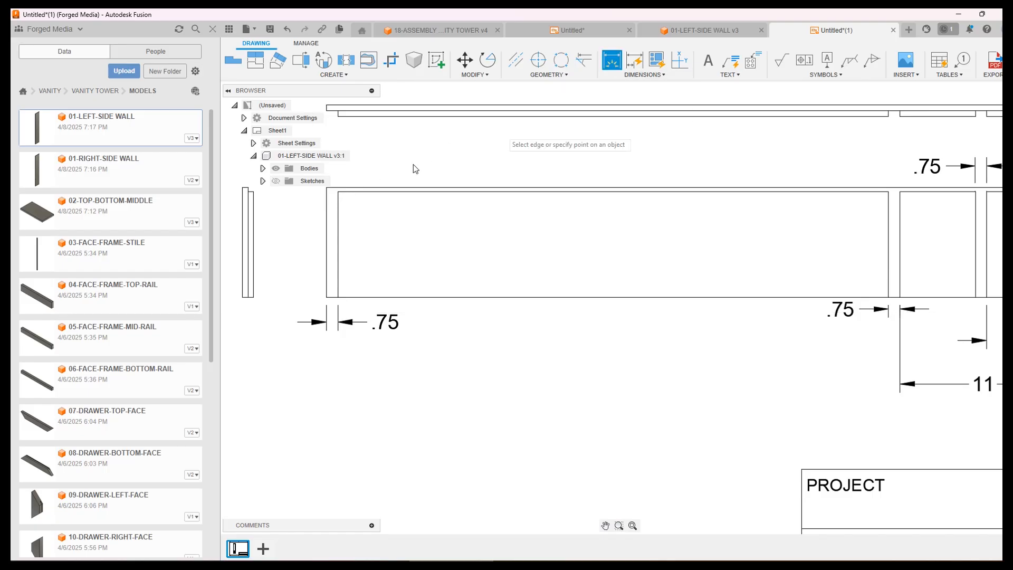
{"action": "left_click", "coordinate": [355, 192]}
{"action": "left_click", "coordinate": [355, 188]}
{"action": "left_click", "coordinate": [367, 184]}
Dimension the wall's overall length between its lower corners, placing it below all other base view dimensions
{"action": "scroll", "coordinate": [586, 316], "scroll_direction": "down", "scroll_amount": 3}
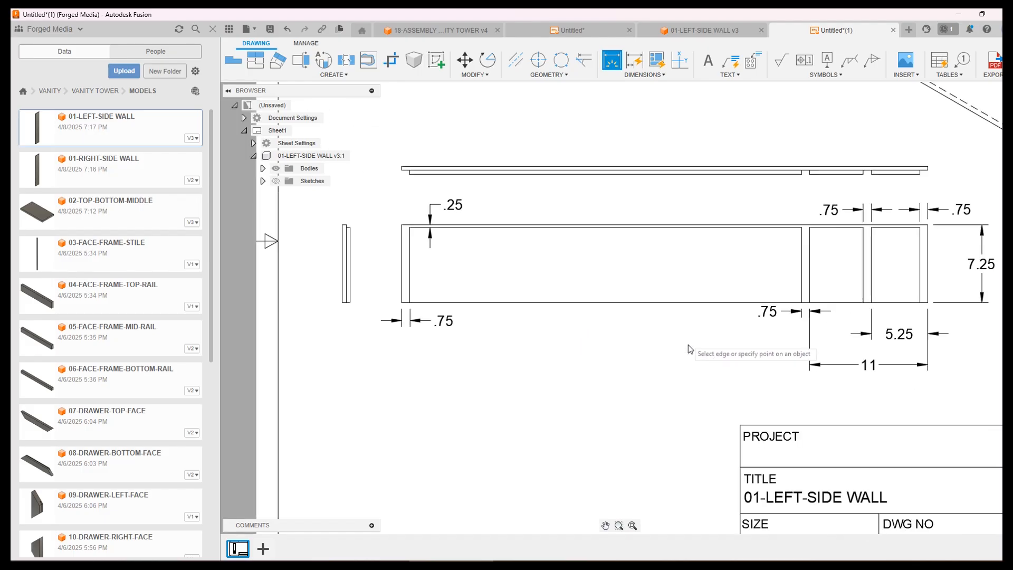
{"action": "middle_click_drag", "start_coordinate": [688, 348], "coordinate": [621, 320]}
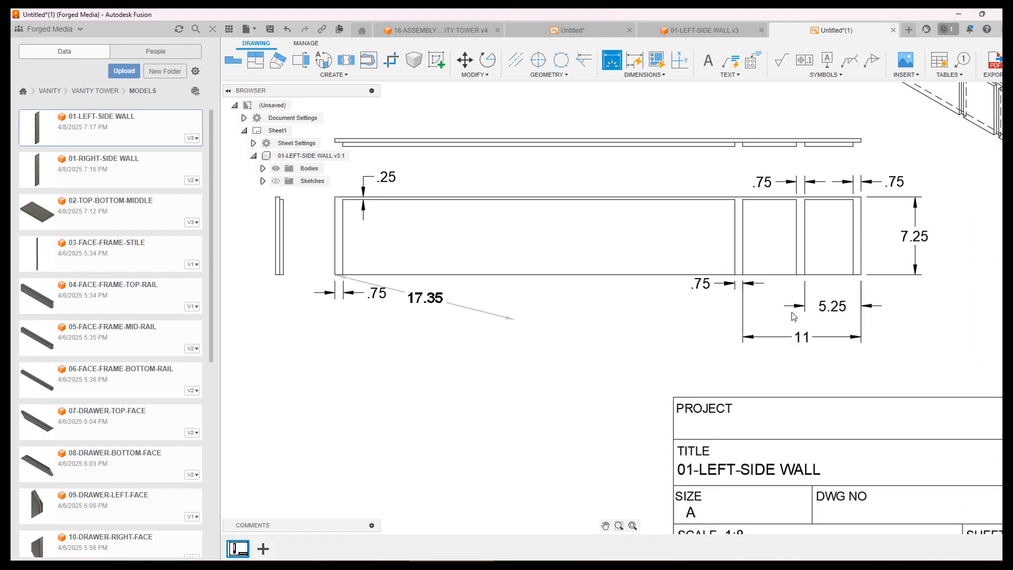
{"action": "left_click", "coordinate": [861, 275]}
{"action": "left_click", "coordinate": [732, 367]}
{"action": "mouse_move", "coordinate": [534, 319]}
{"action": "middle_mouse_down"}
{"action": "mouse_move", "coordinate": [506, 355]}
{"action": "mouse_move", "coordinate": [439, 334]}
{"action": "middle_mouse_up"}
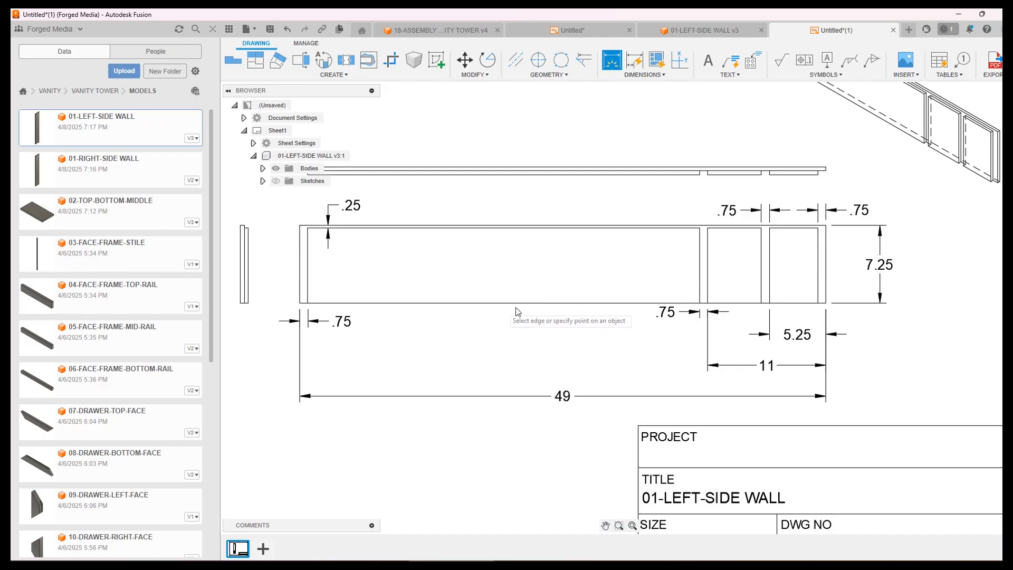
Dimension the thickness of the shorter layer in the end view of the wall, placing the dimension above that view
{"action": "scroll", "coordinate": [660, 312], "scroll_direction": "down", "scroll_amount": 3}
{"action": "mouse_move", "coordinate": [850, 345]}
{"action": "middle_mouse_down"}
{"action": "mouse_move", "coordinate": [775, 348]}
{"action": "mouse_move", "coordinate": [743, 383]}
{"action": "middle_mouse_up"}
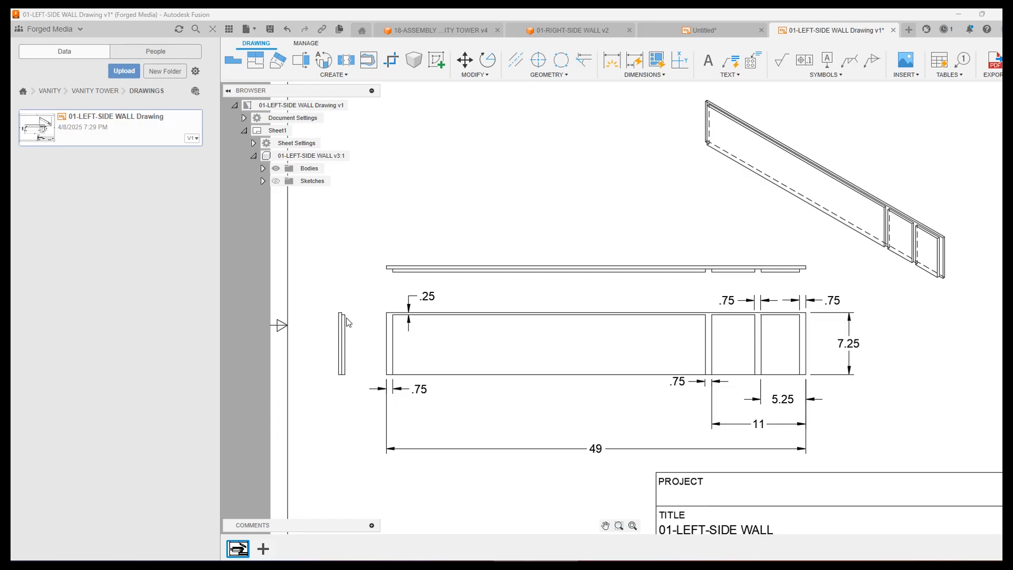
{"action": "scroll", "coordinate": [330, 348], "scroll_direction": "up", "scroll_amount": 5}
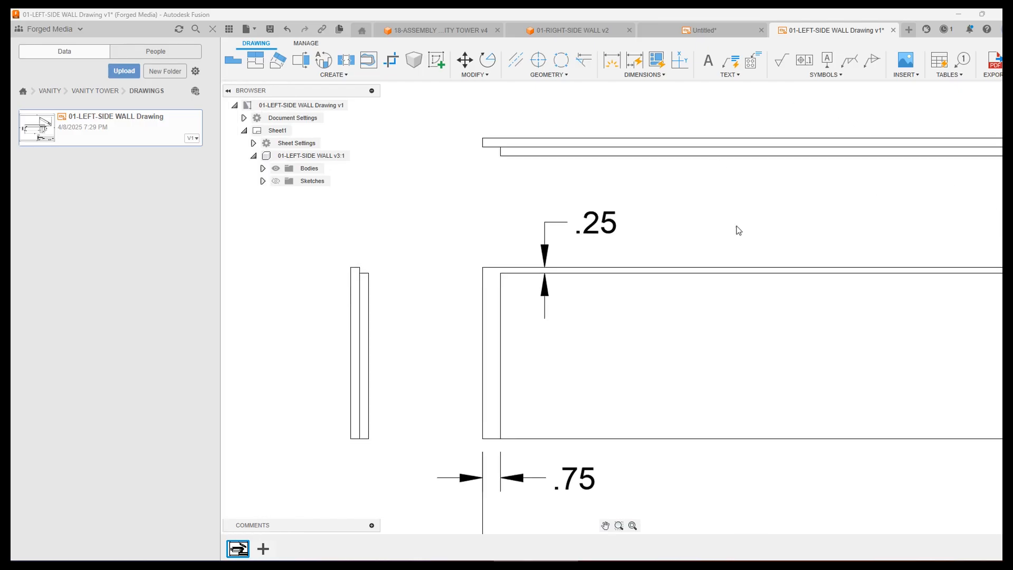
{"action": "left_click", "coordinate": [611, 61]}
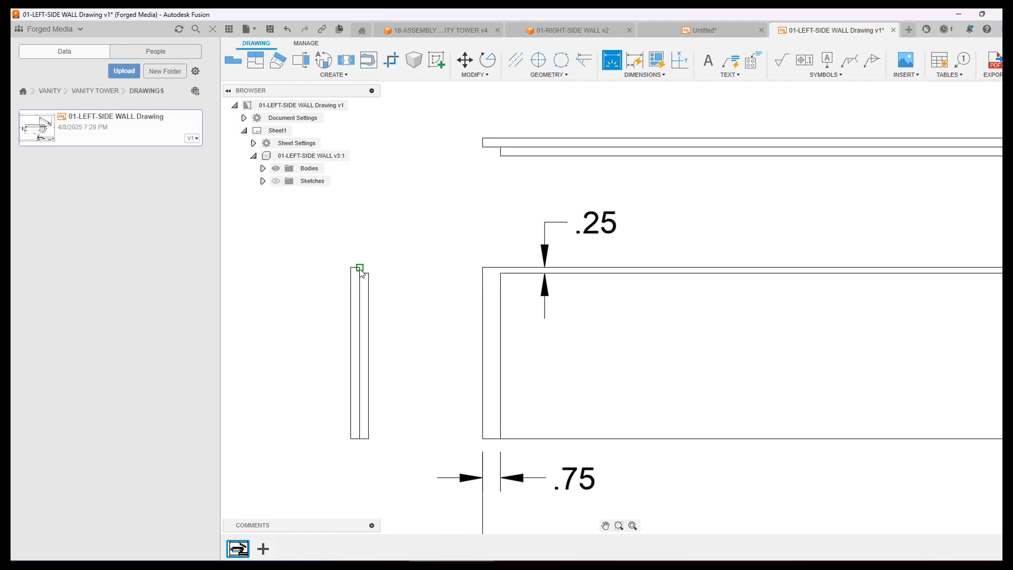
{"action": "left_click", "coordinate": [360, 270]}
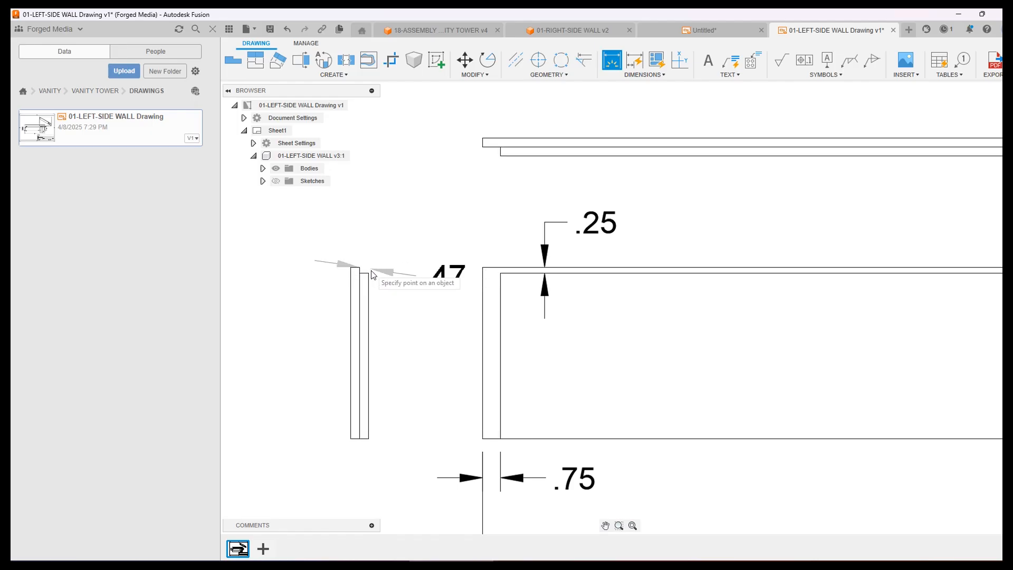
{"action": "left_click", "coordinate": [368, 274]}
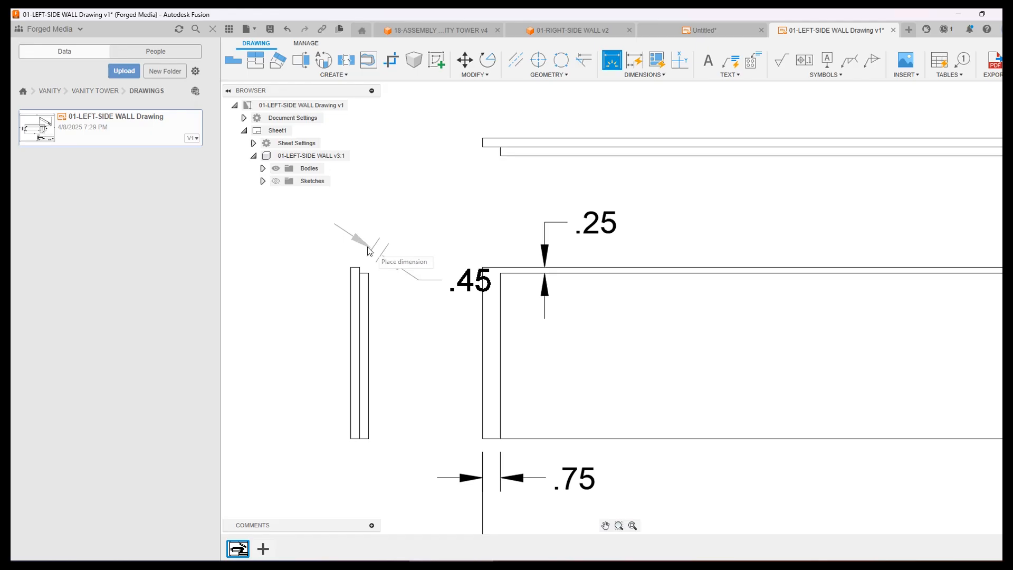
{"action": "left_click", "coordinate": [368, 236]}
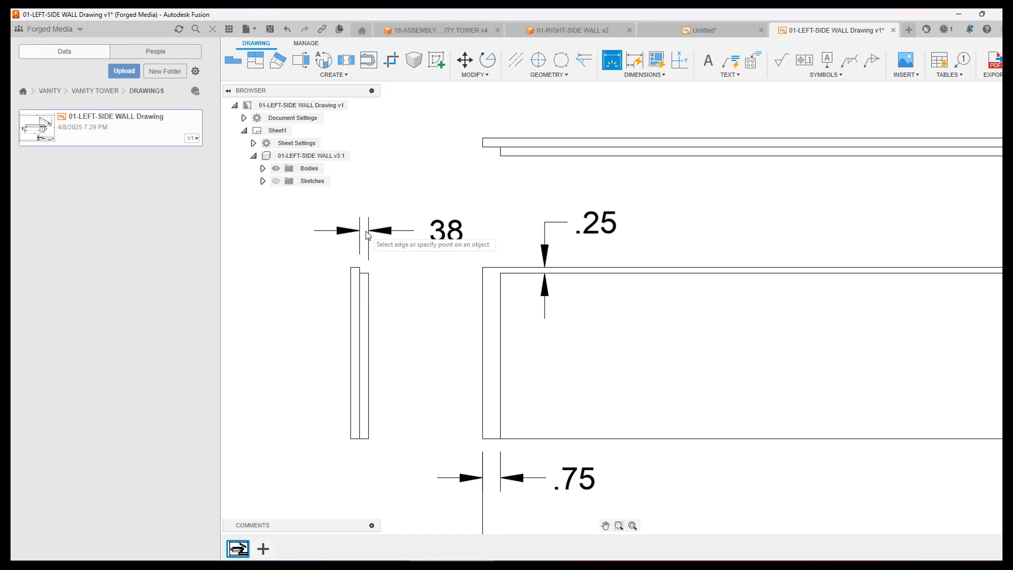
{"action": "right_click", "coordinate": [423, 176]}
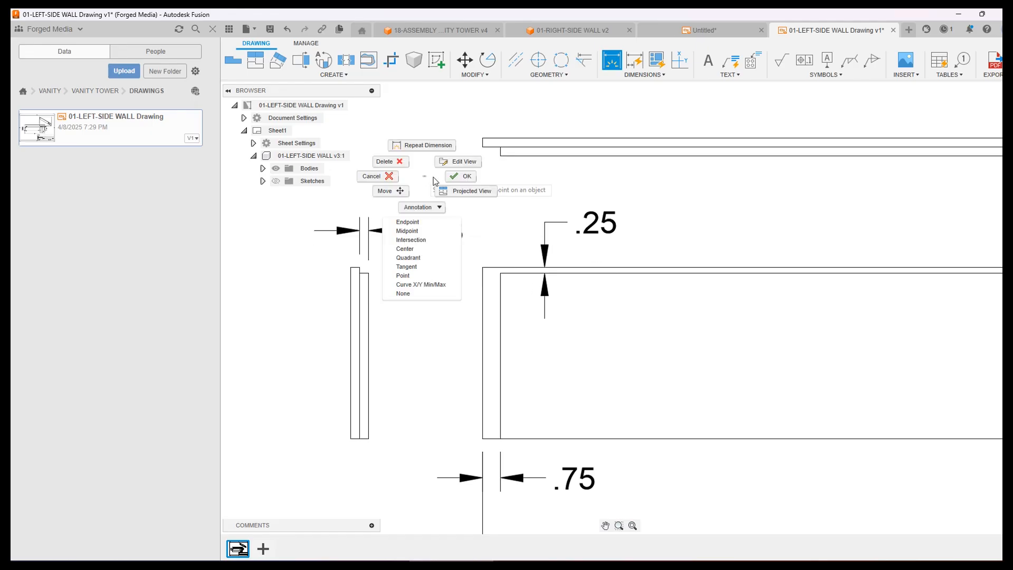
{"action": "left_click", "coordinate": [381, 179]}
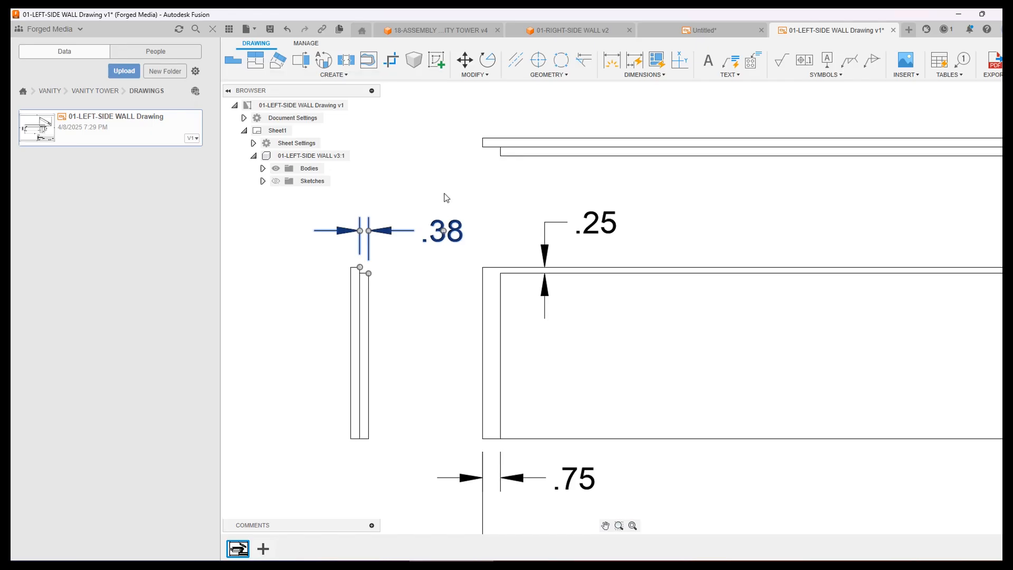
Set the linear precision of the end view's layer thickness dimension to three decimals (0.123)
{"action": "double_click", "coordinate": [445, 233]}
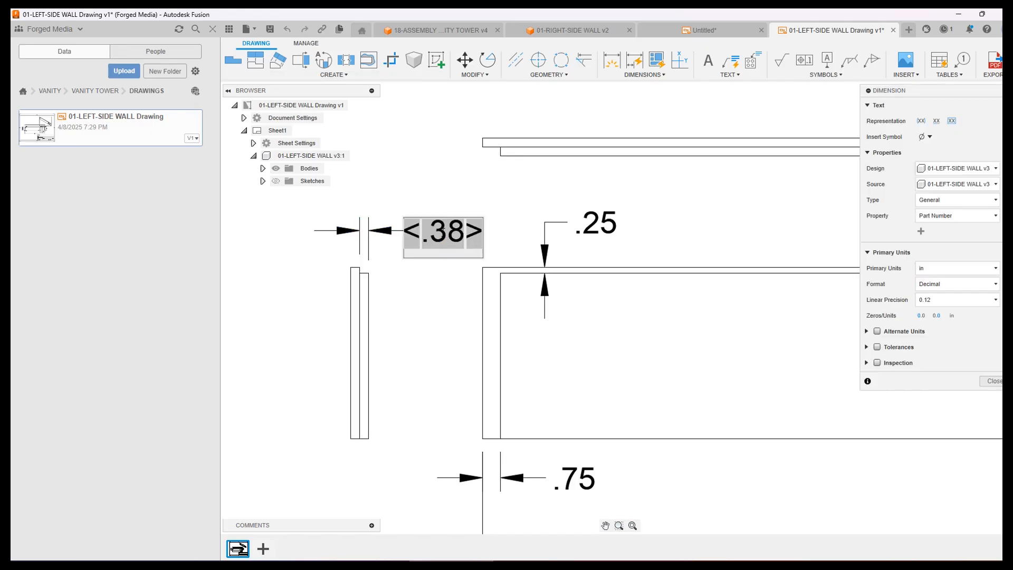
{"action": "left_click", "coordinate": [985, 301]}
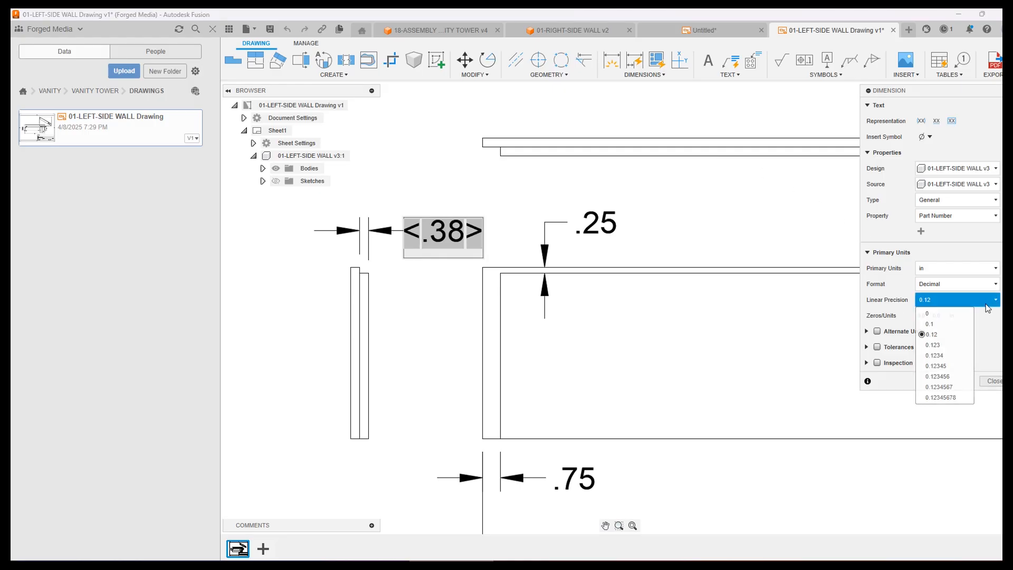
{"action": "left_click", "coordinate": [934, 345]}
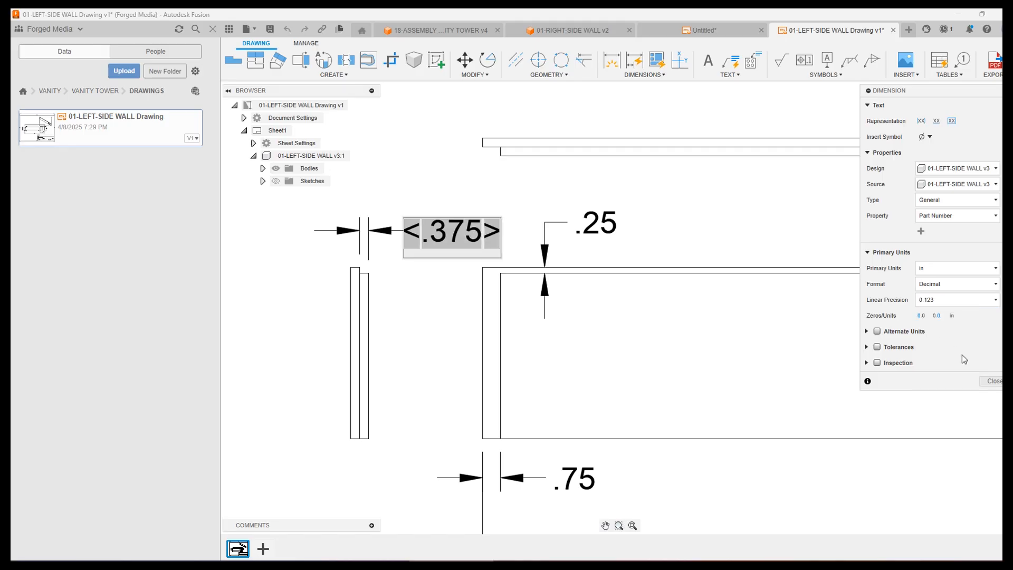
{"action": "left_click", "coordinate": [994, 382]}
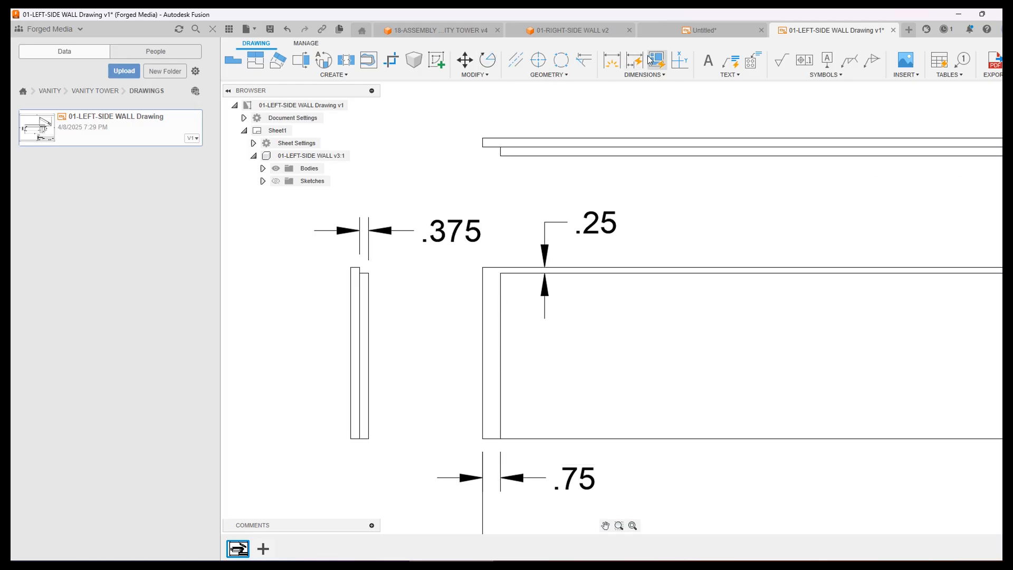
Dimension the lower layer's thickness at the left end of the long edge view, placing the dimension beyond that end
{"action": "left_click", "coordinate": [607, 62]}
{"action": "left_click", "coordinate": [500, 156]}
{"action": "left_click", "coordinate": [482, 147]}
{"action": "left_click", "coordinate": [415, 151]}
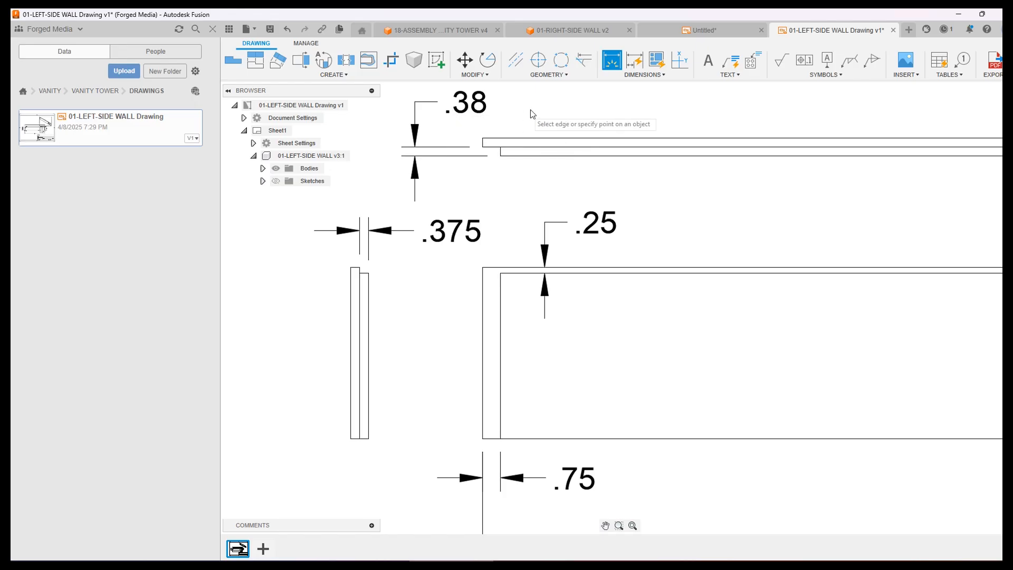
{"action": "right_click", "coordinate": [559, 138]}
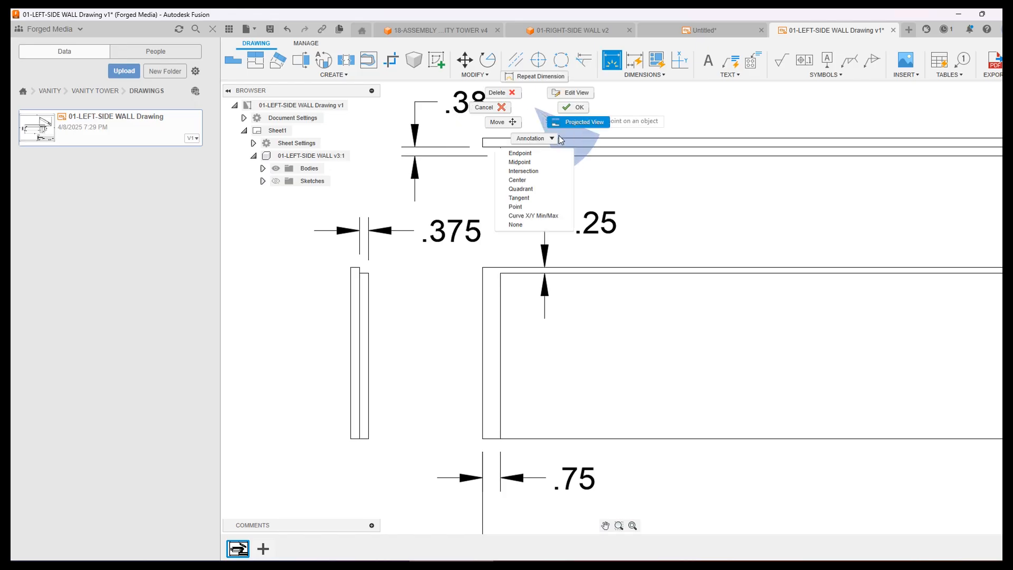
{"action": "left_click", "coordinate": [482, 106]}
{"action": "left_click", "coordinate": [481, 107]}
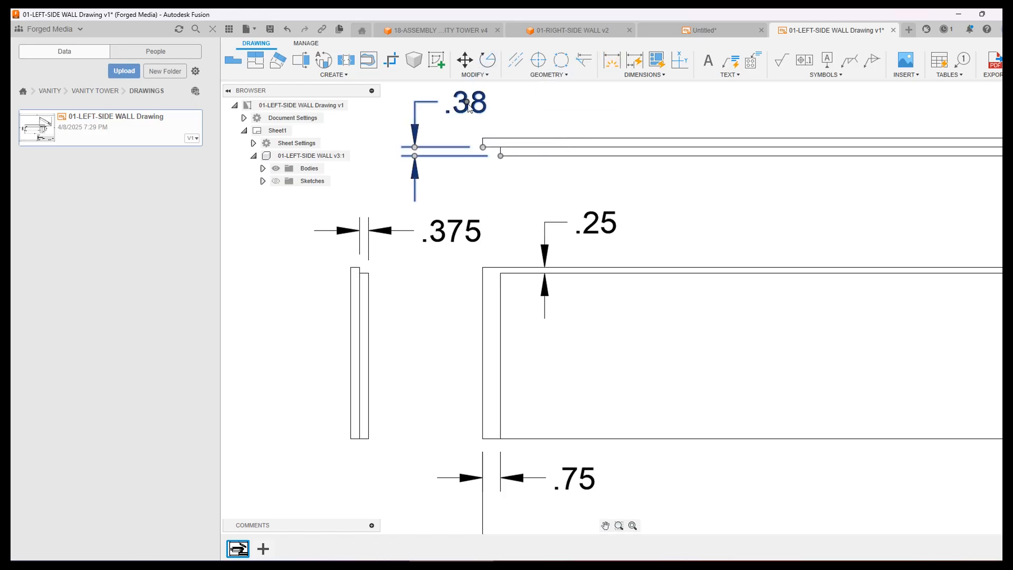
Set the linear precision of the long edge view's thickness dimension to three decimals (0.123)
{"action": "double_click", "coordinate": [469, 105]}
{"action": "left_click", "coordinate": [954, 298]}
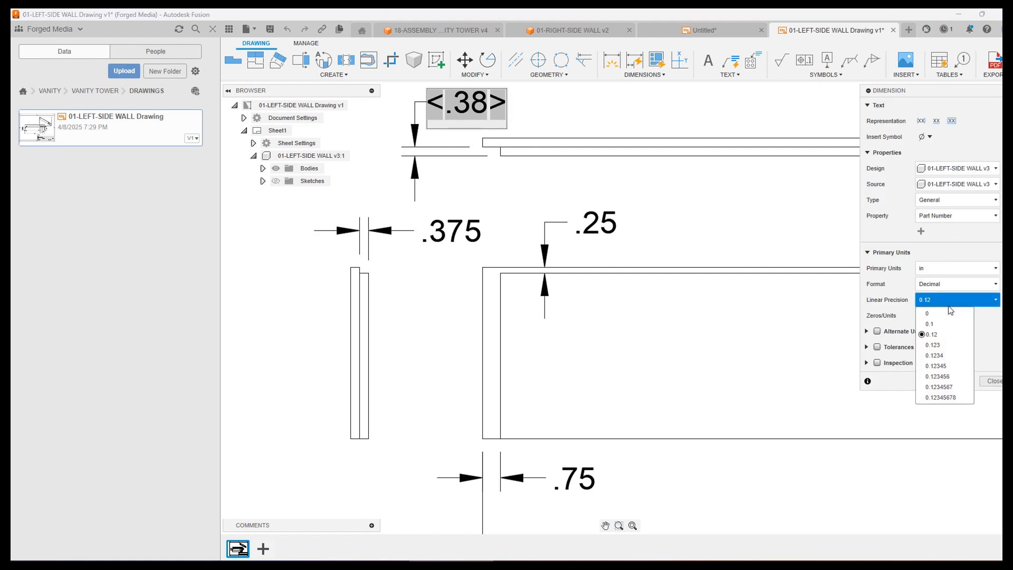
{"action": "left_click", "coordinate": [948, 343]}
{"action": "left_click", "coordinate": [660, 188]}
Move the long edge view's thickness dimension closer to the view's left end
{"action": "scroll", "coordinate": [740, 194], "scroll_direction": "up", "scroll_amount": 2}
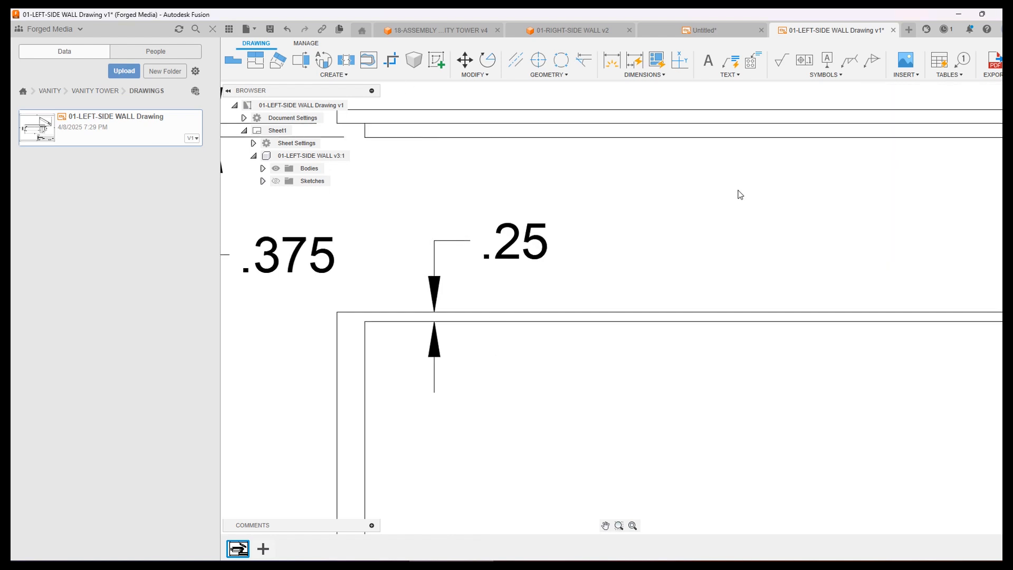
{"action": "scroll", "coordinate": [740, 195], "scroll_direction": "down", "scroll_amount": 4}
{"action": "middle_click_drag", "start_coordinate": [824, 199], "coordinate": [676, 189]}
{"action": "scroll", "coordinate": [678, 185], "scroll_direction": "down", "scroll_amount": 1}
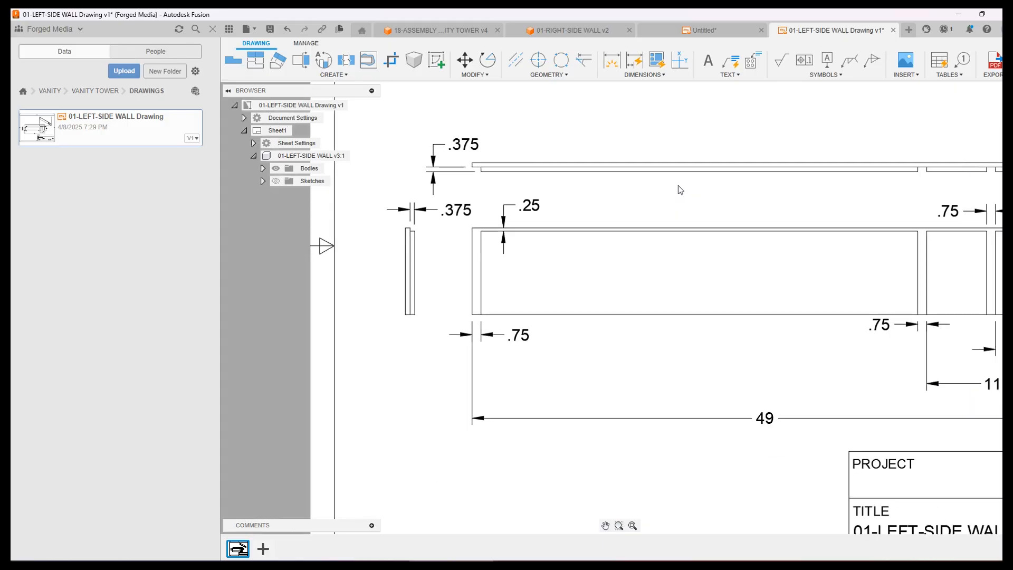
{"action": "mouse_move", "coordinate": [826, 195]}
{"action": "middle_mouse_down"}
{"action": "mouse_move", "coordinate": [717, 211]}
{"action": "mouse_move", "coordinate": [718, 230]}
{"action": "middle_mouse_up"}
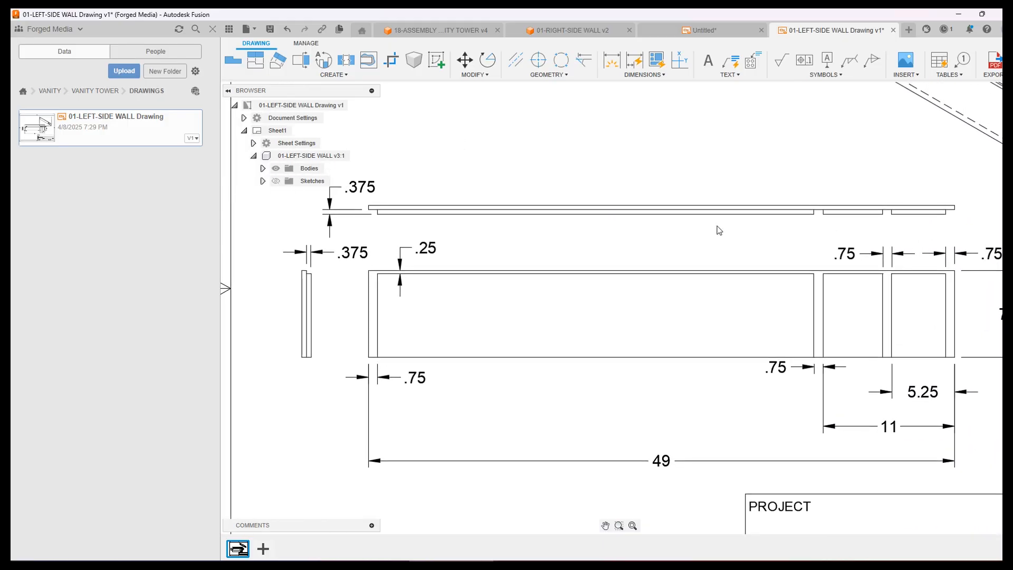
{"action": "left_click", "coordinate": [373, 195]}
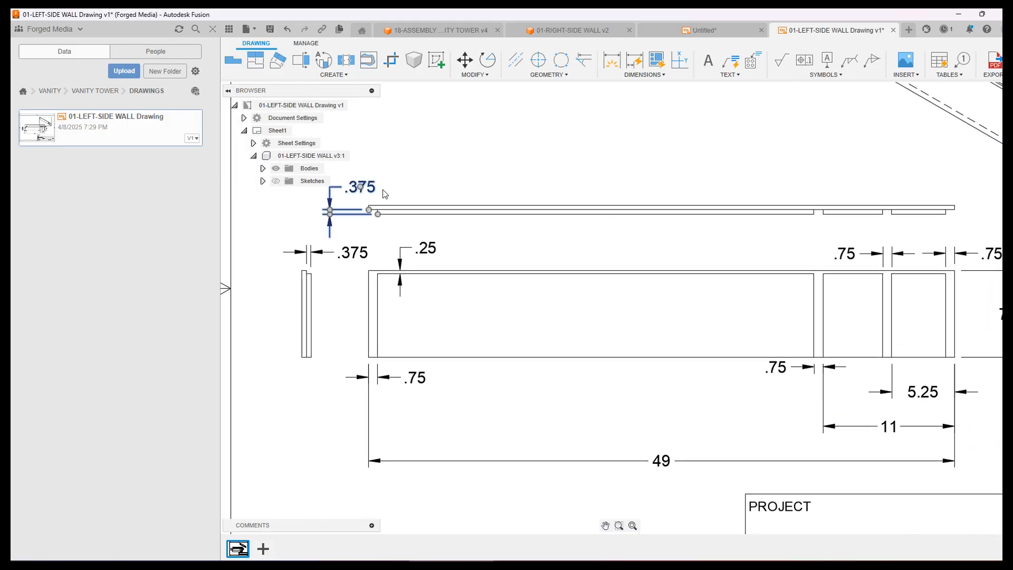
{"action": "left_click_drag", "start_coordinate": [359, 190], "coordinate": [377, 190]}
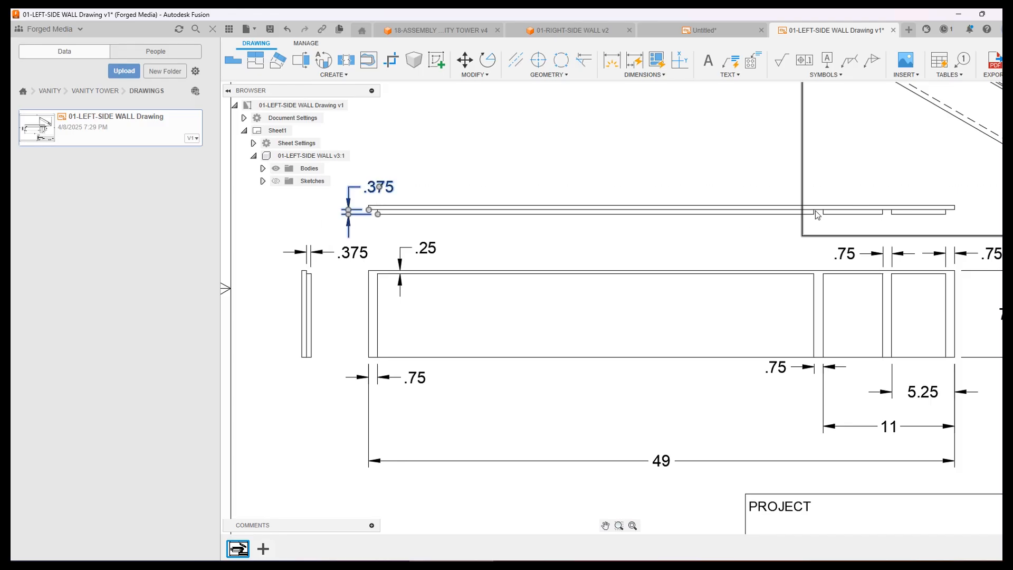
{"action": "left_click", "coordinate": [441, 174]}
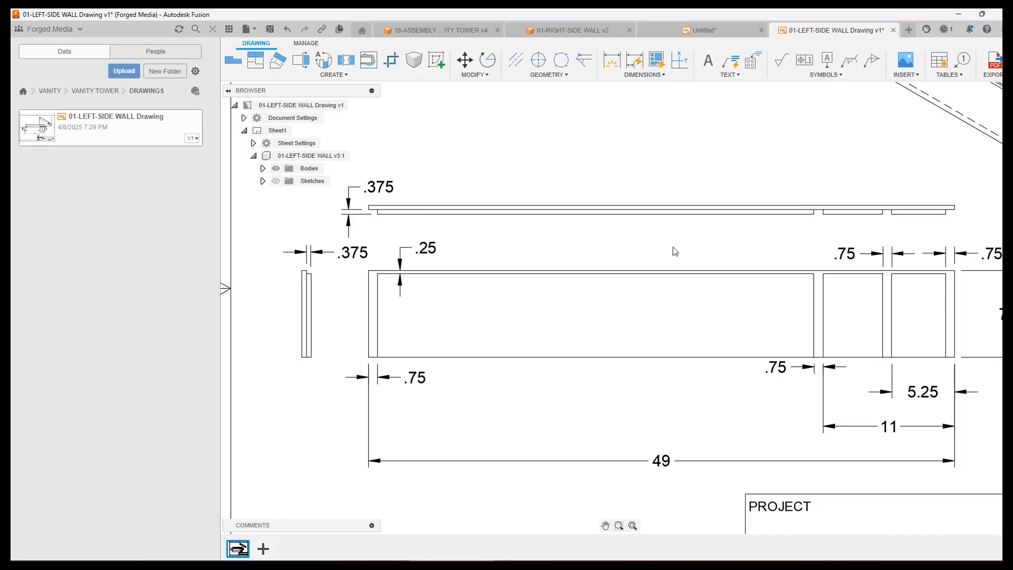
{"action": "scroll", "coordinate": [676, 252], "scroll_direction": "down", "scroll_amount": 3}
{"action": "middle_click_drag", "start_coordinate": [786, 197], "coordinate": [646, 196]}
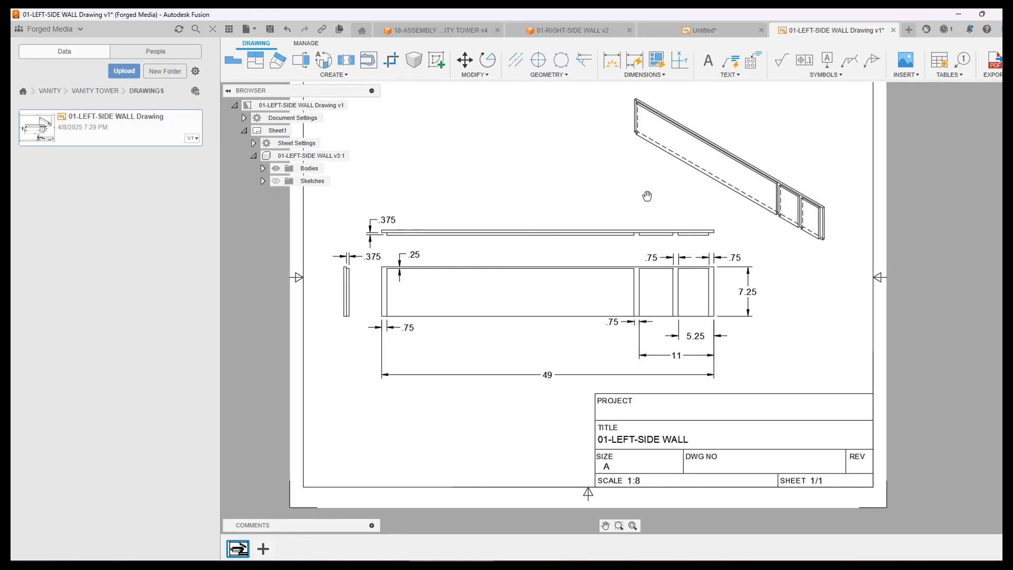